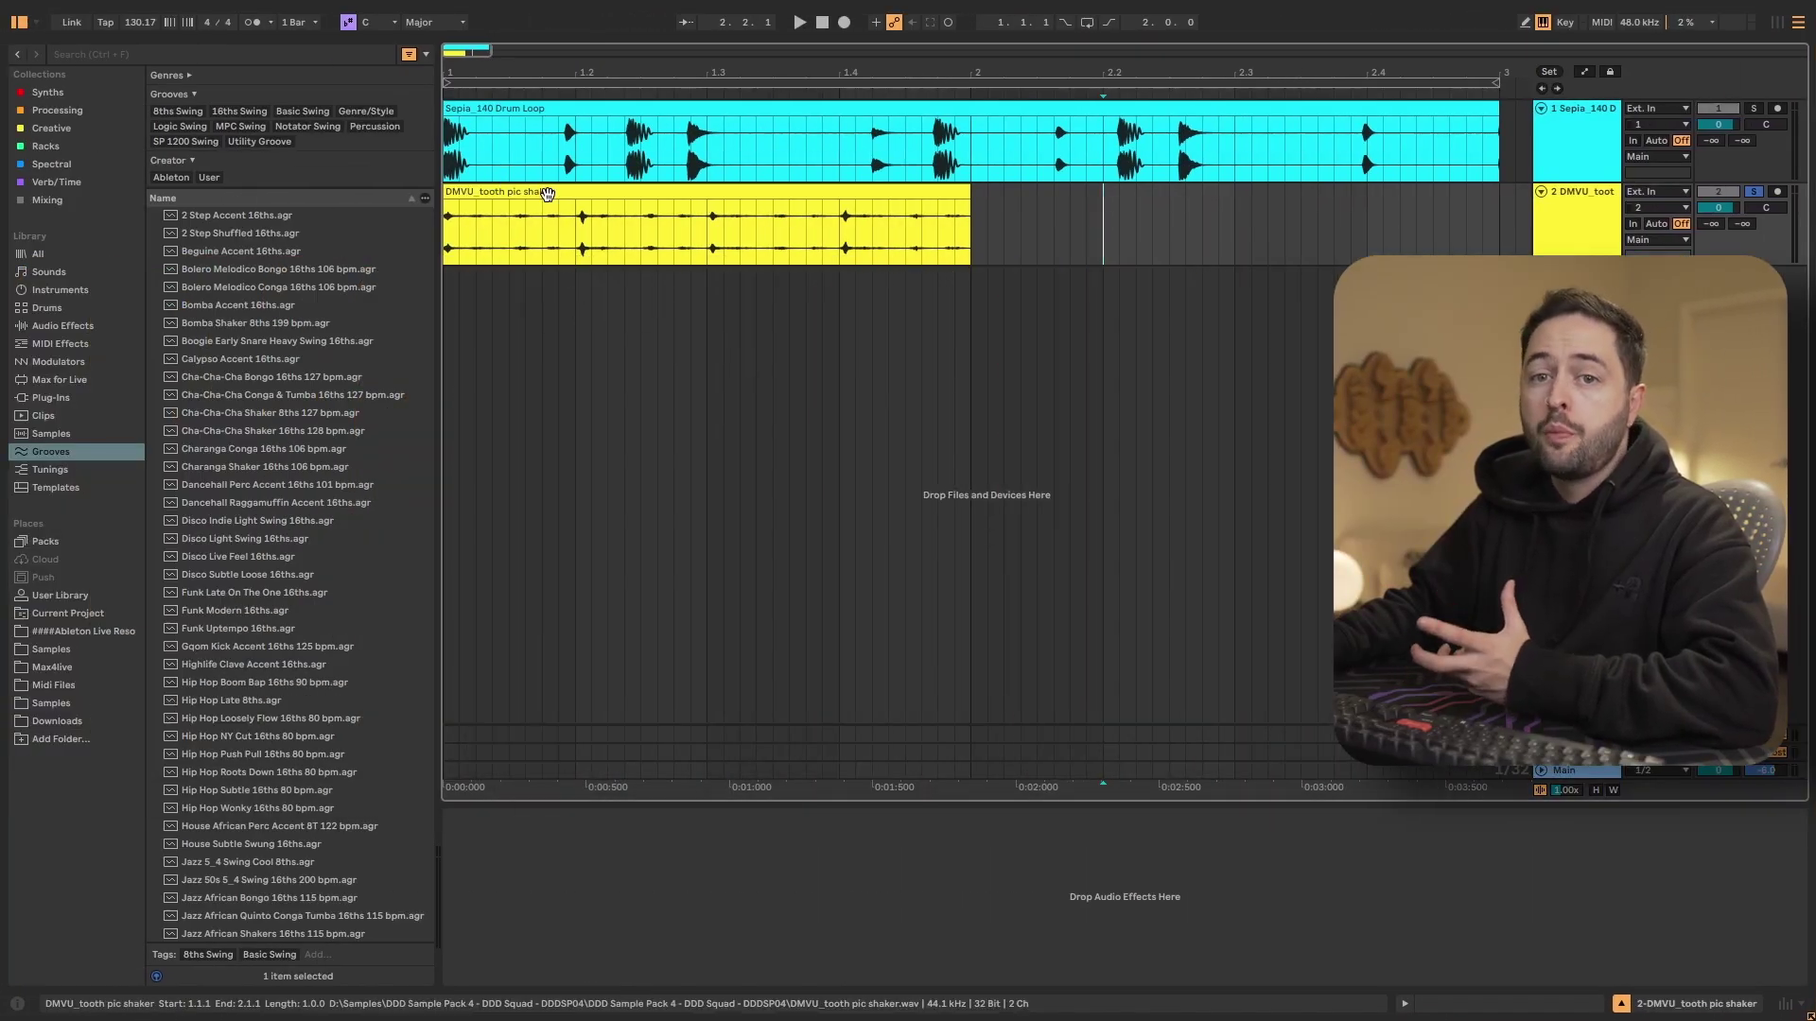
- Open the shaker clip's sample settings, browse the warp modes, and leave it on Beats
{"action": "double_click", "coordinate": [547, 193]}
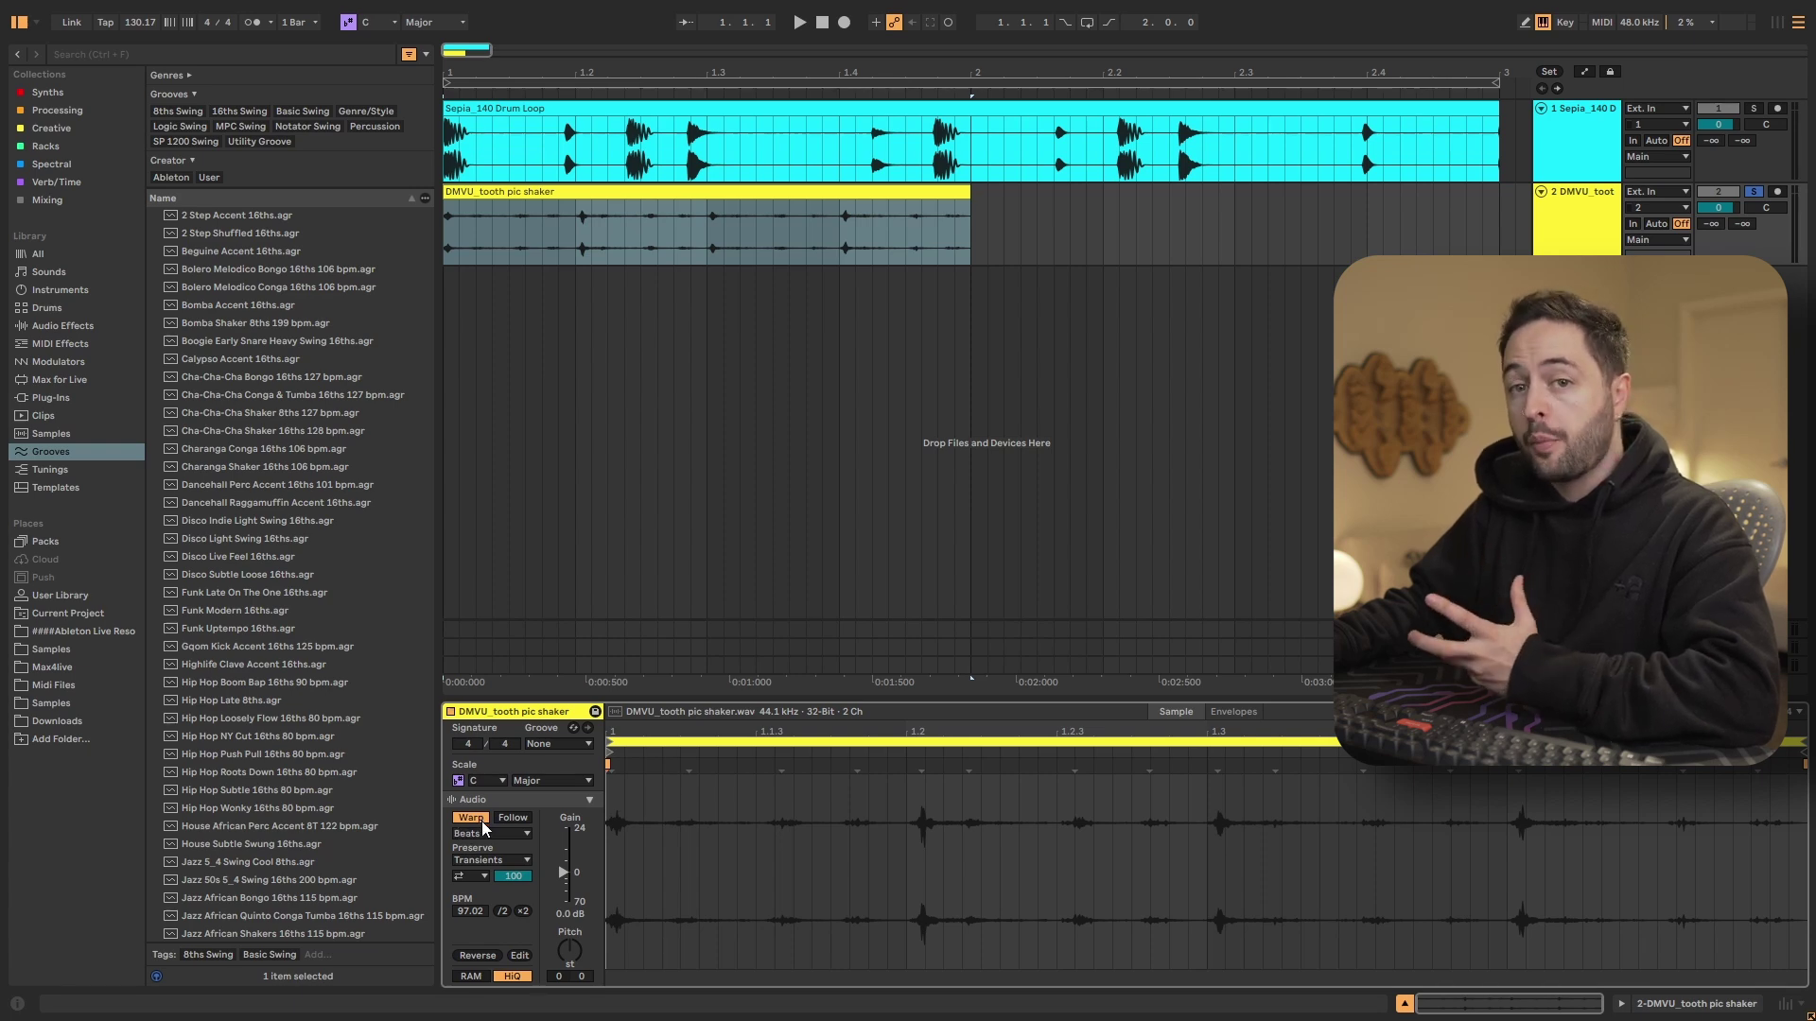
{"action": "left_click", "coordinate": [526, 225]}
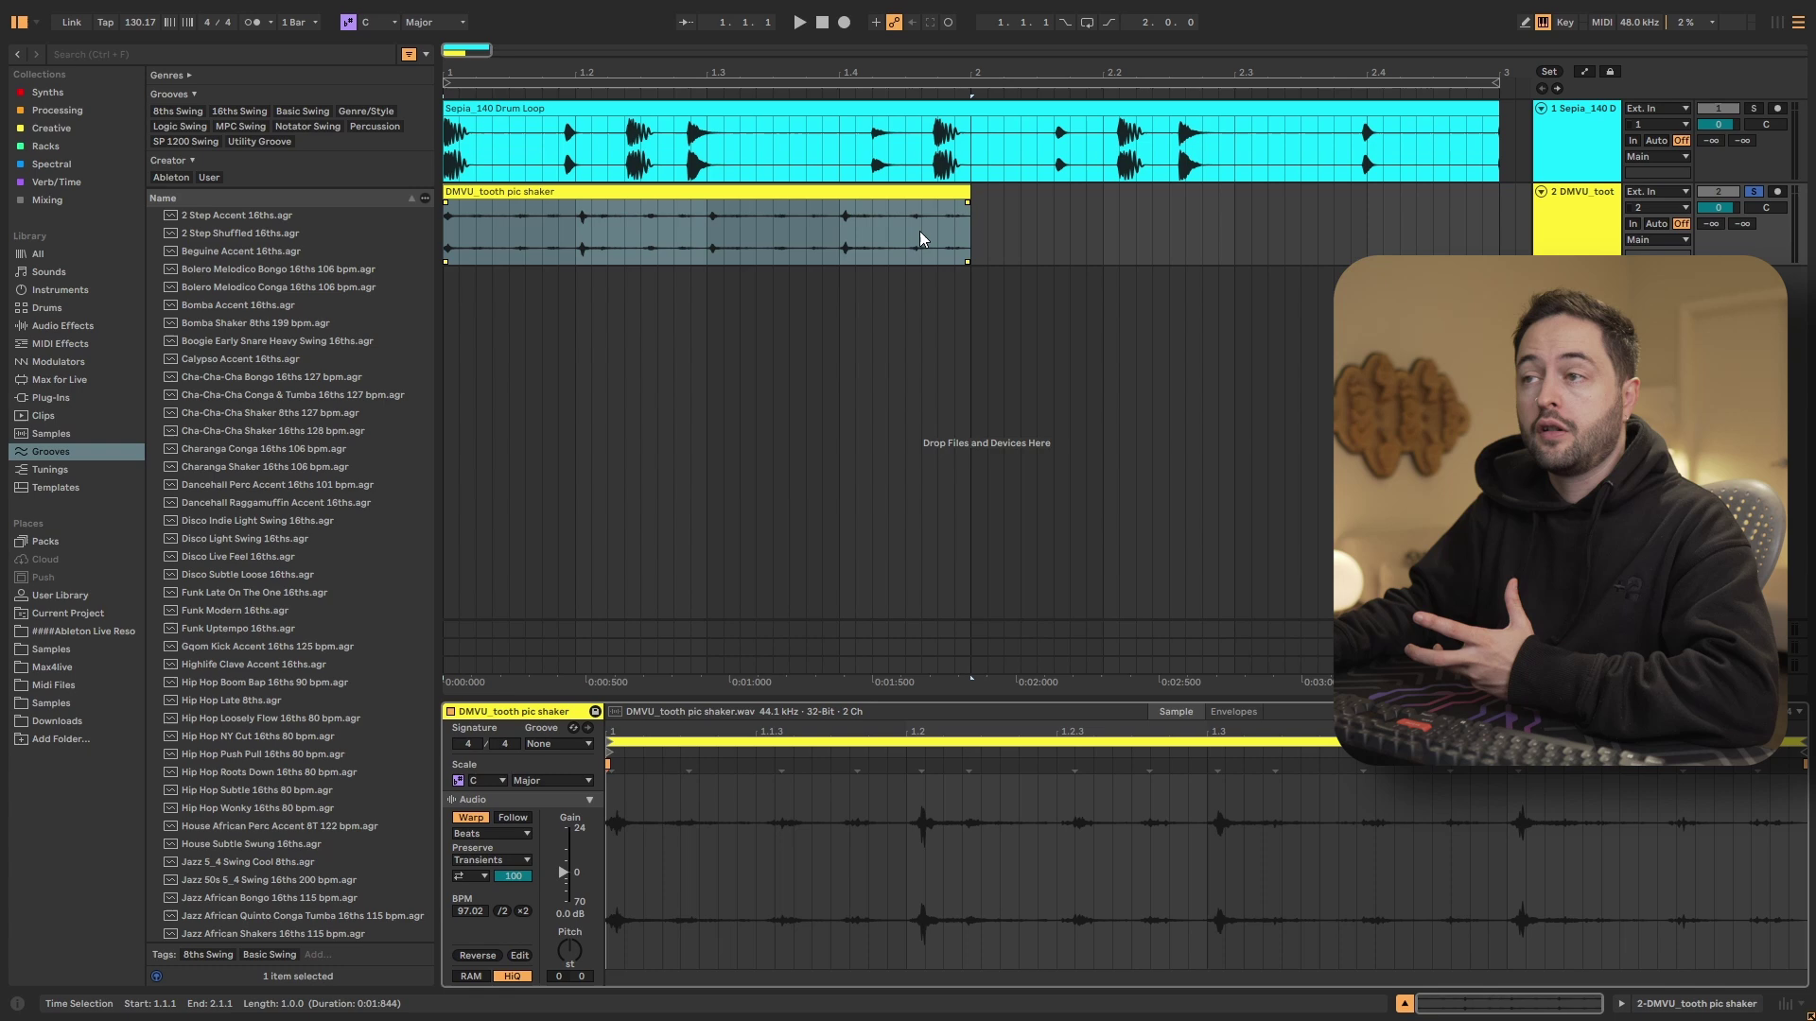
{"action": "left_click", "coordinate": [635, 819]}
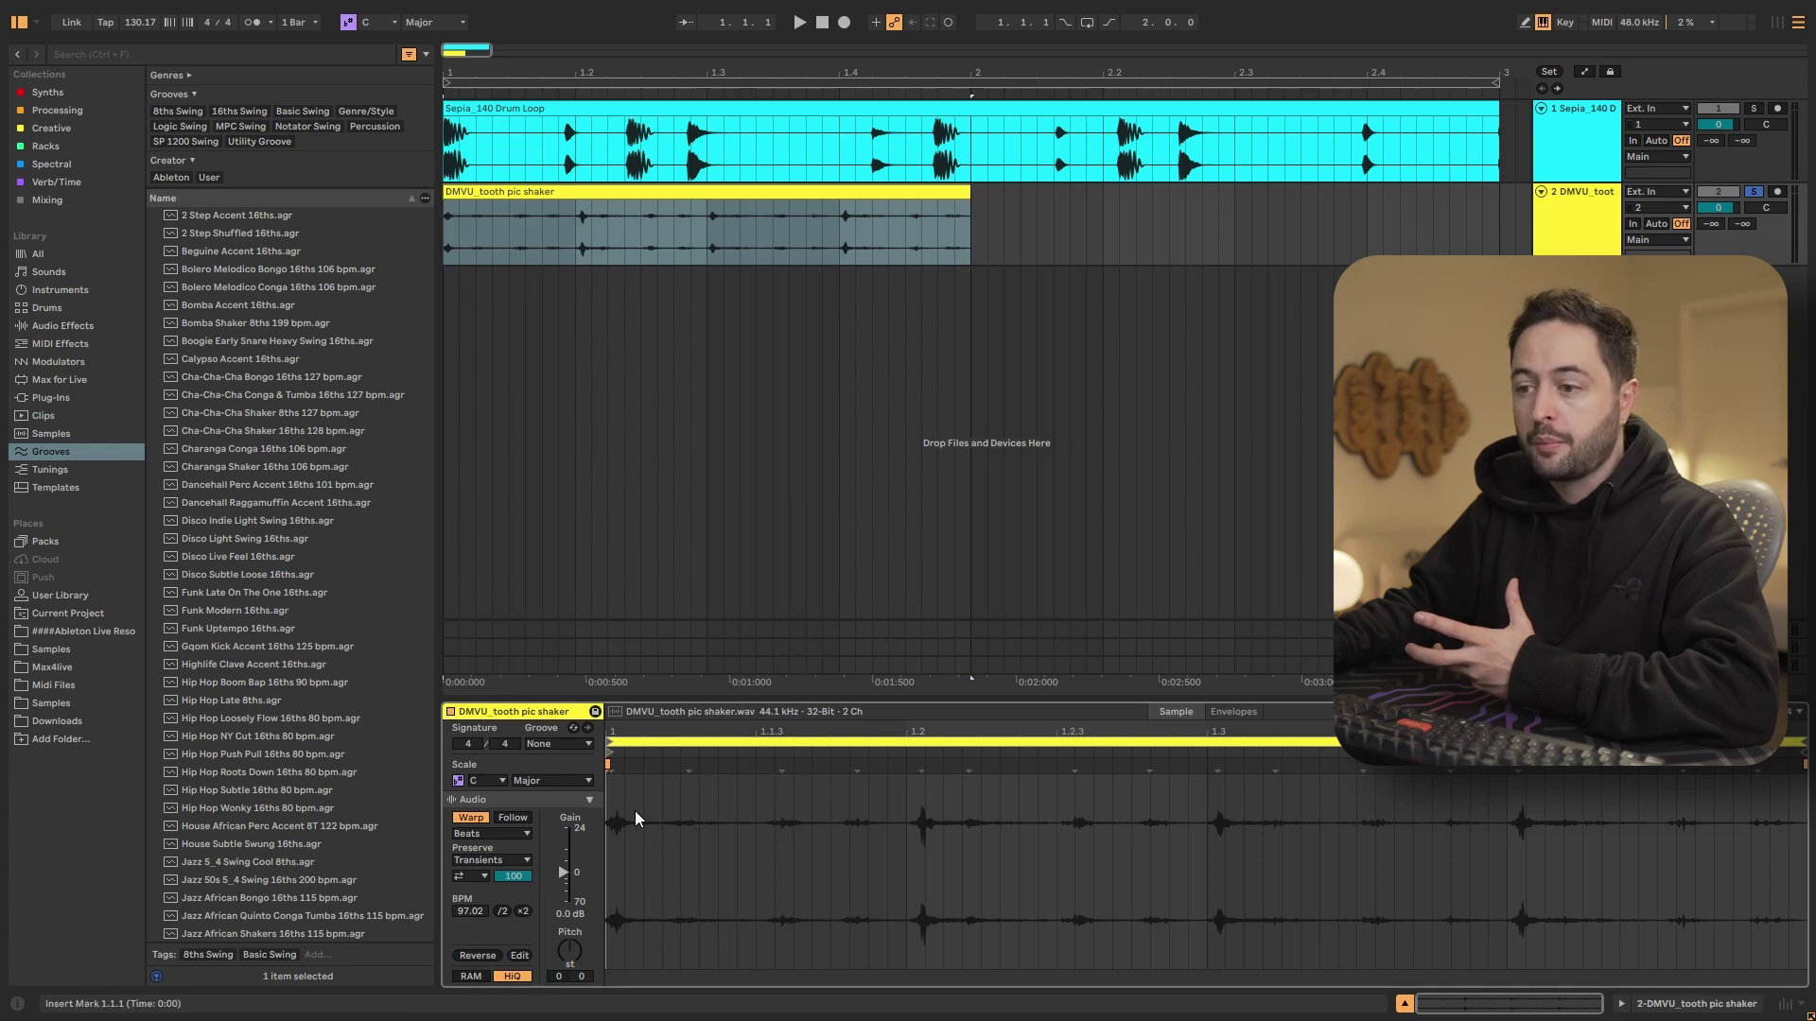
{"action": "left_click", "coordinate": [482, 834]}
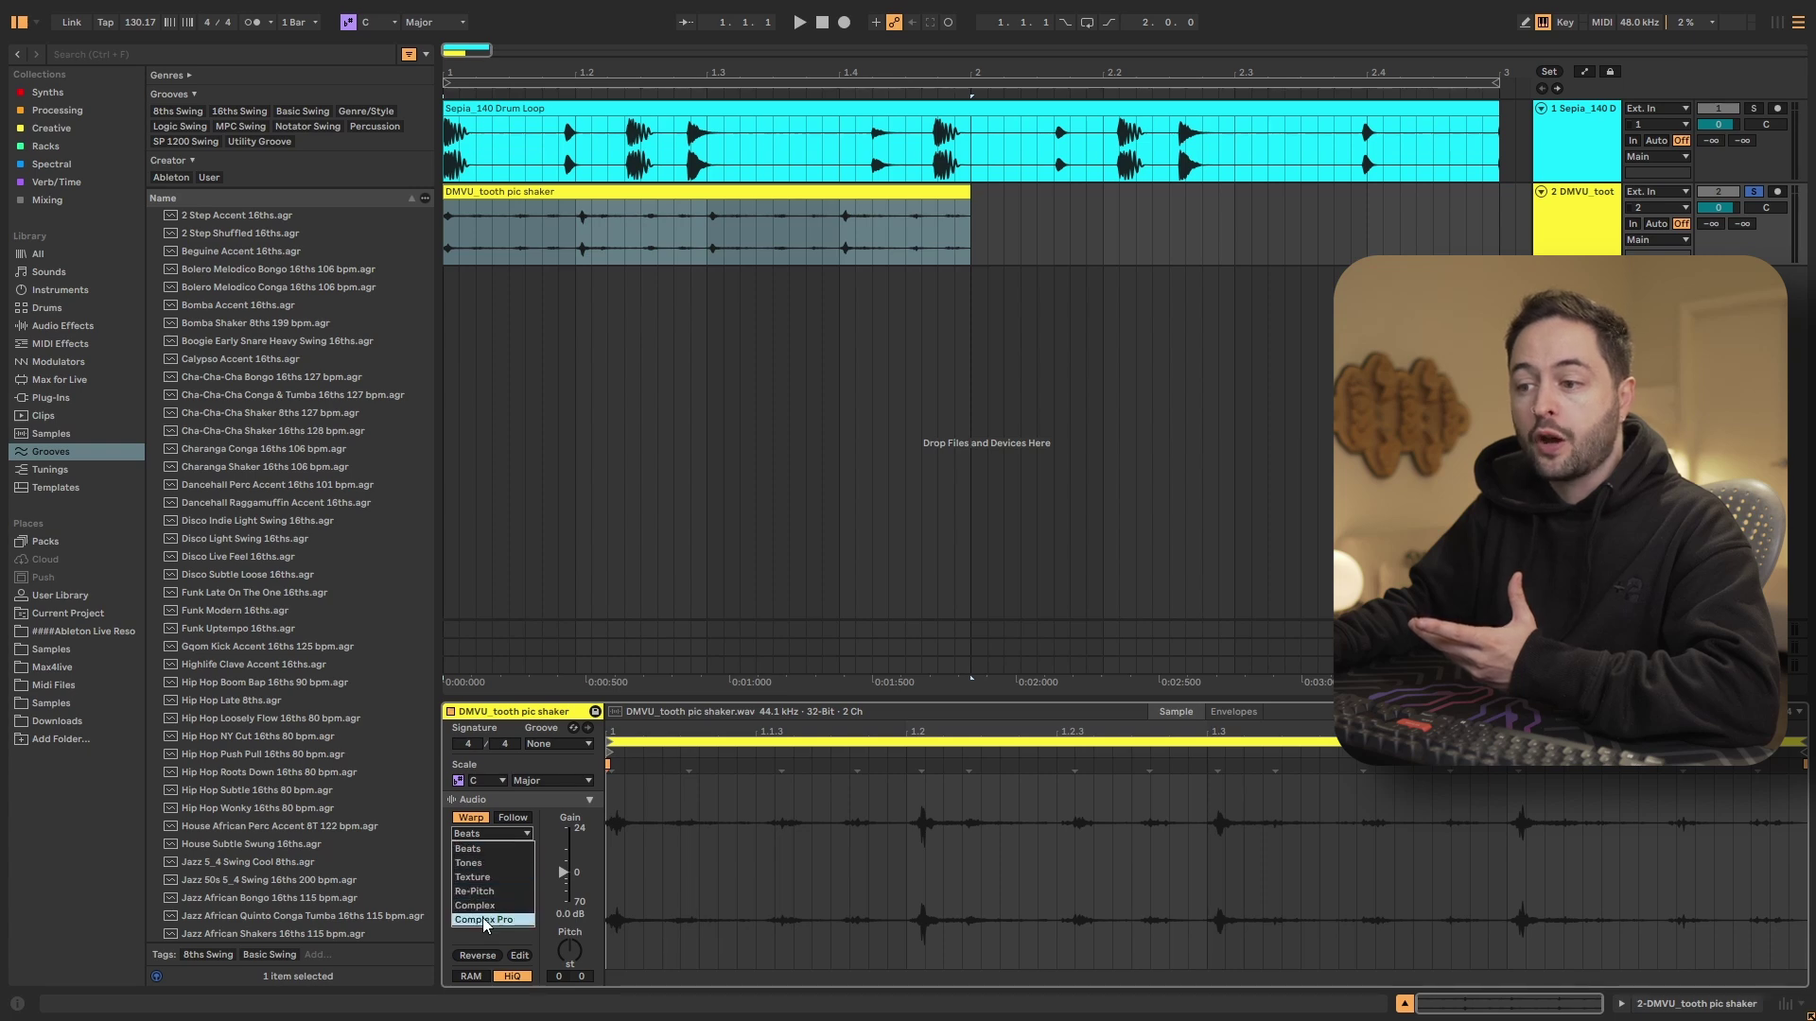
{"action": "left_click", "coordinate": [507, 849]}
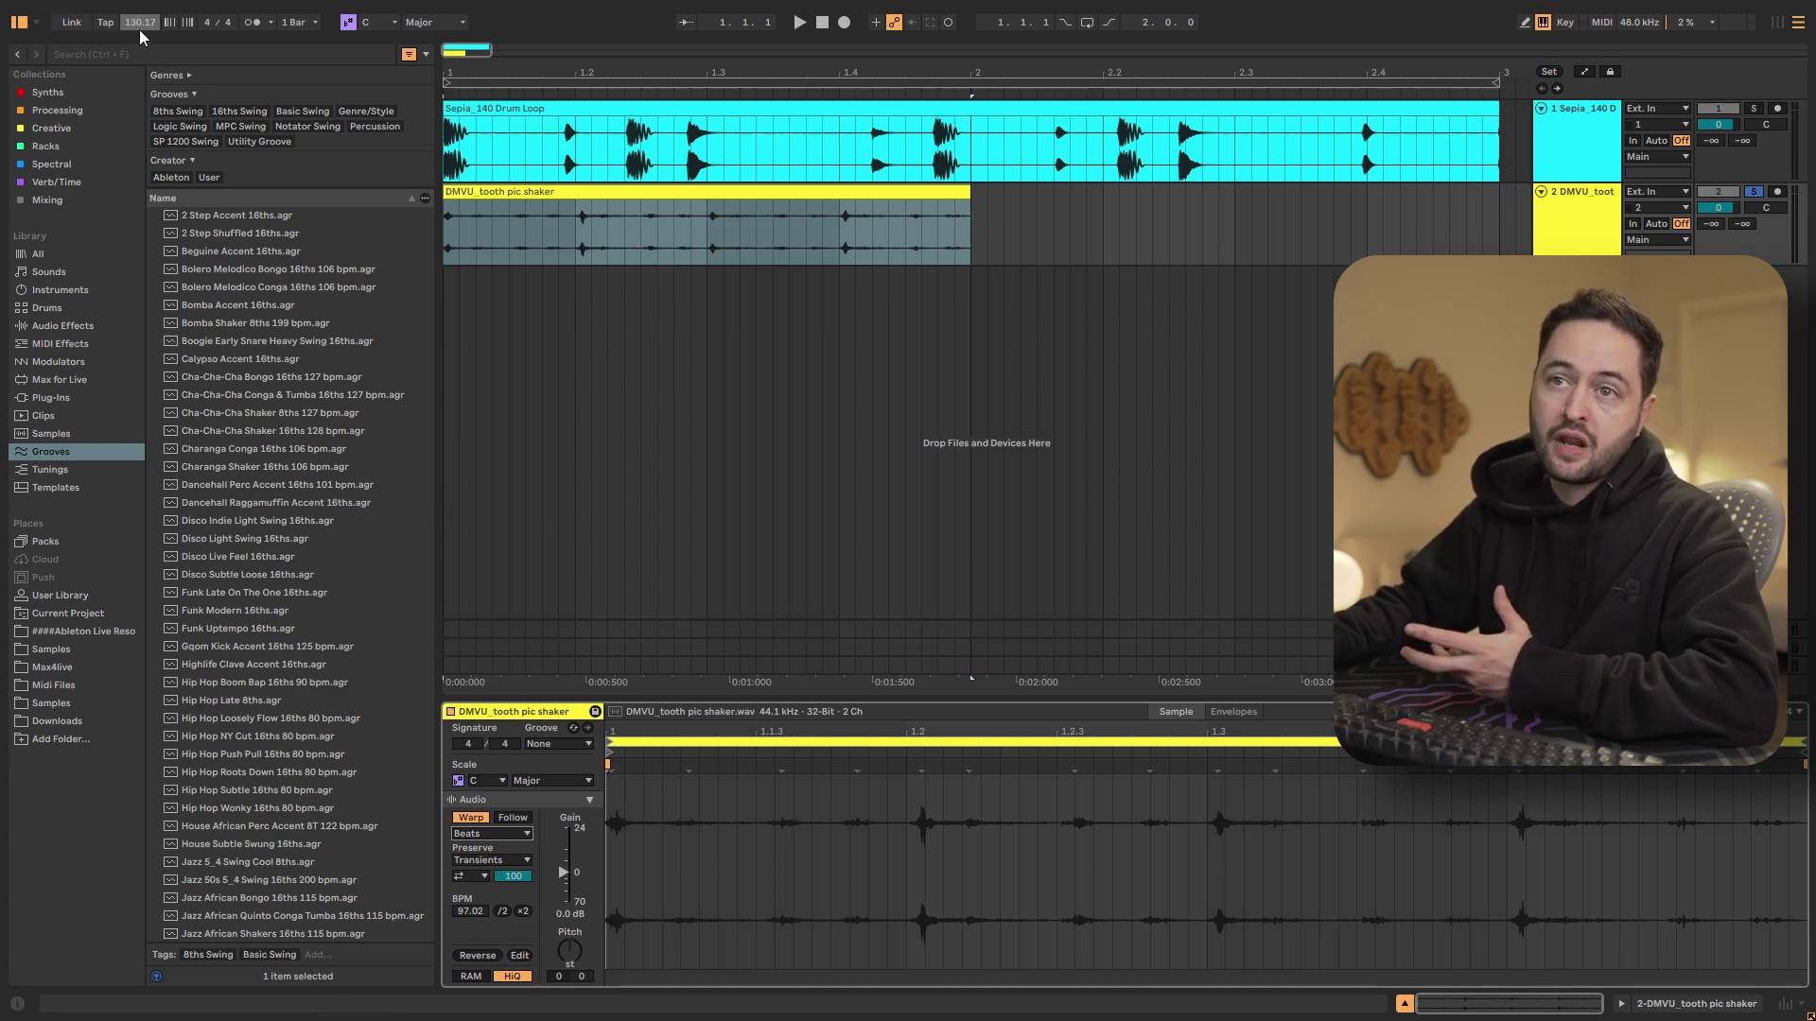
- Loop the shaker's first bar and play it with the metronome on
{"action": "left_click", "coordinate": [734, 191]}
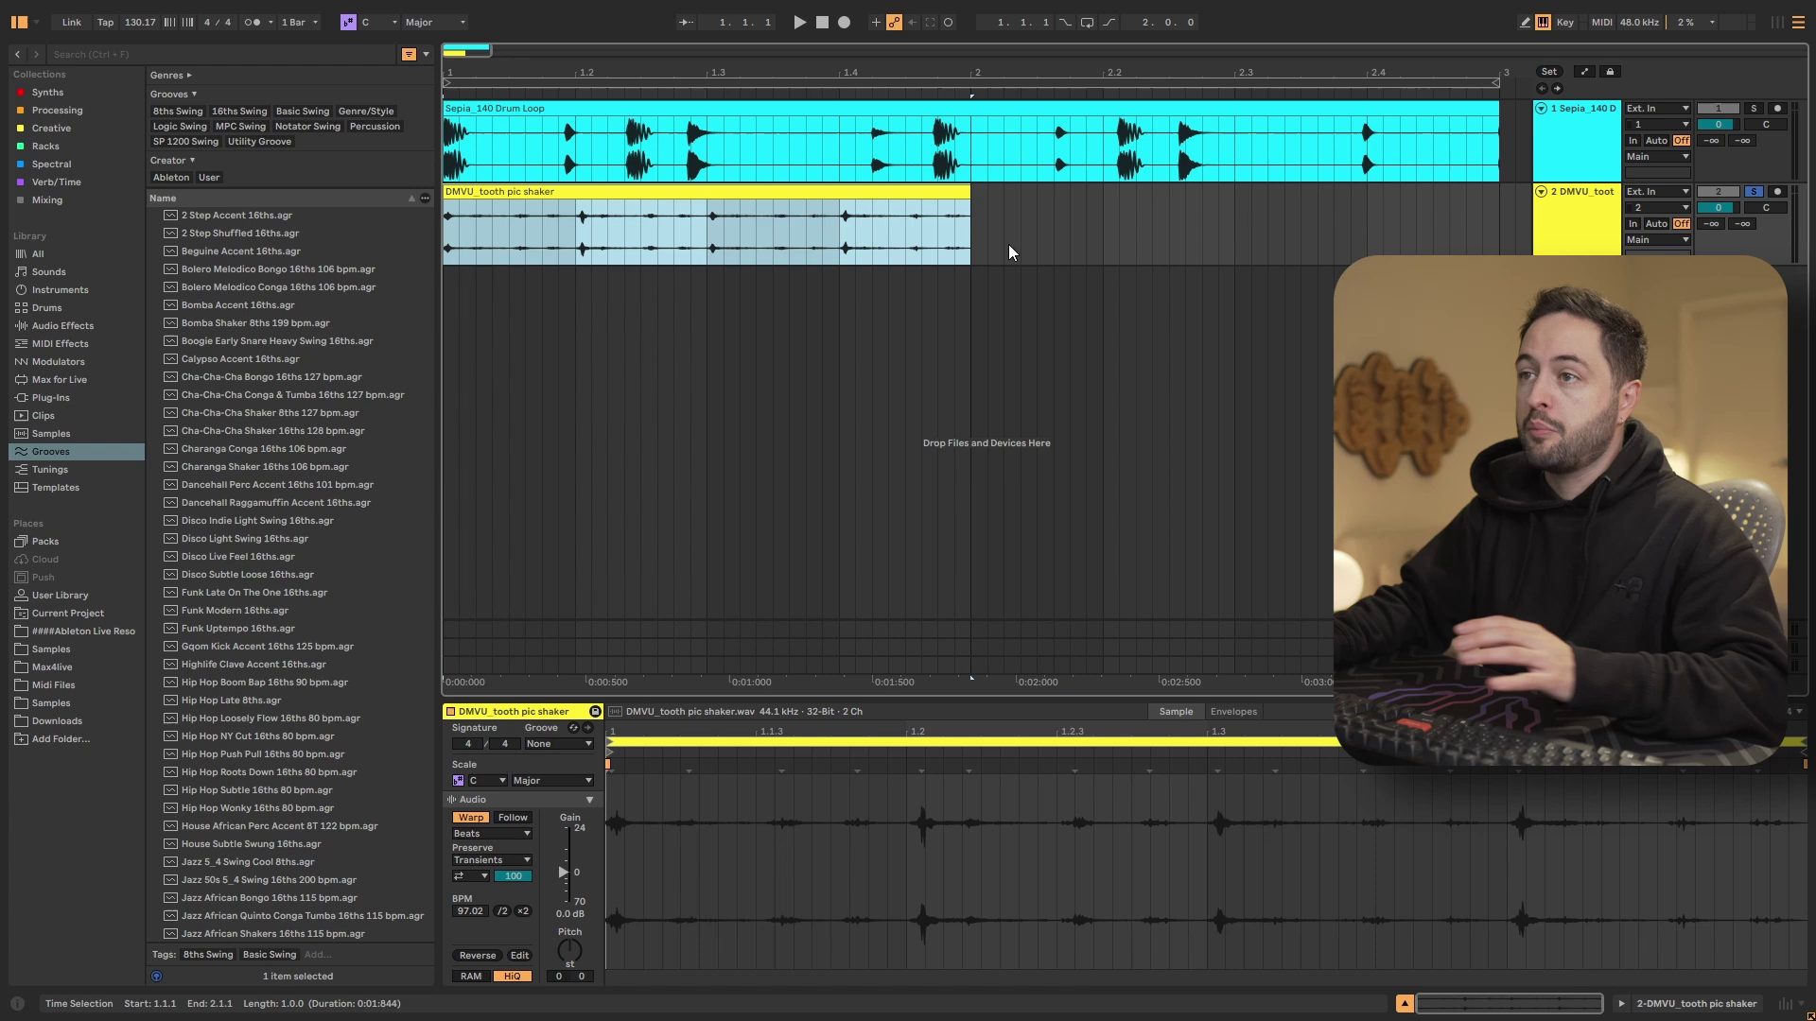
{"action": "key", "text": "ctrl+l"}
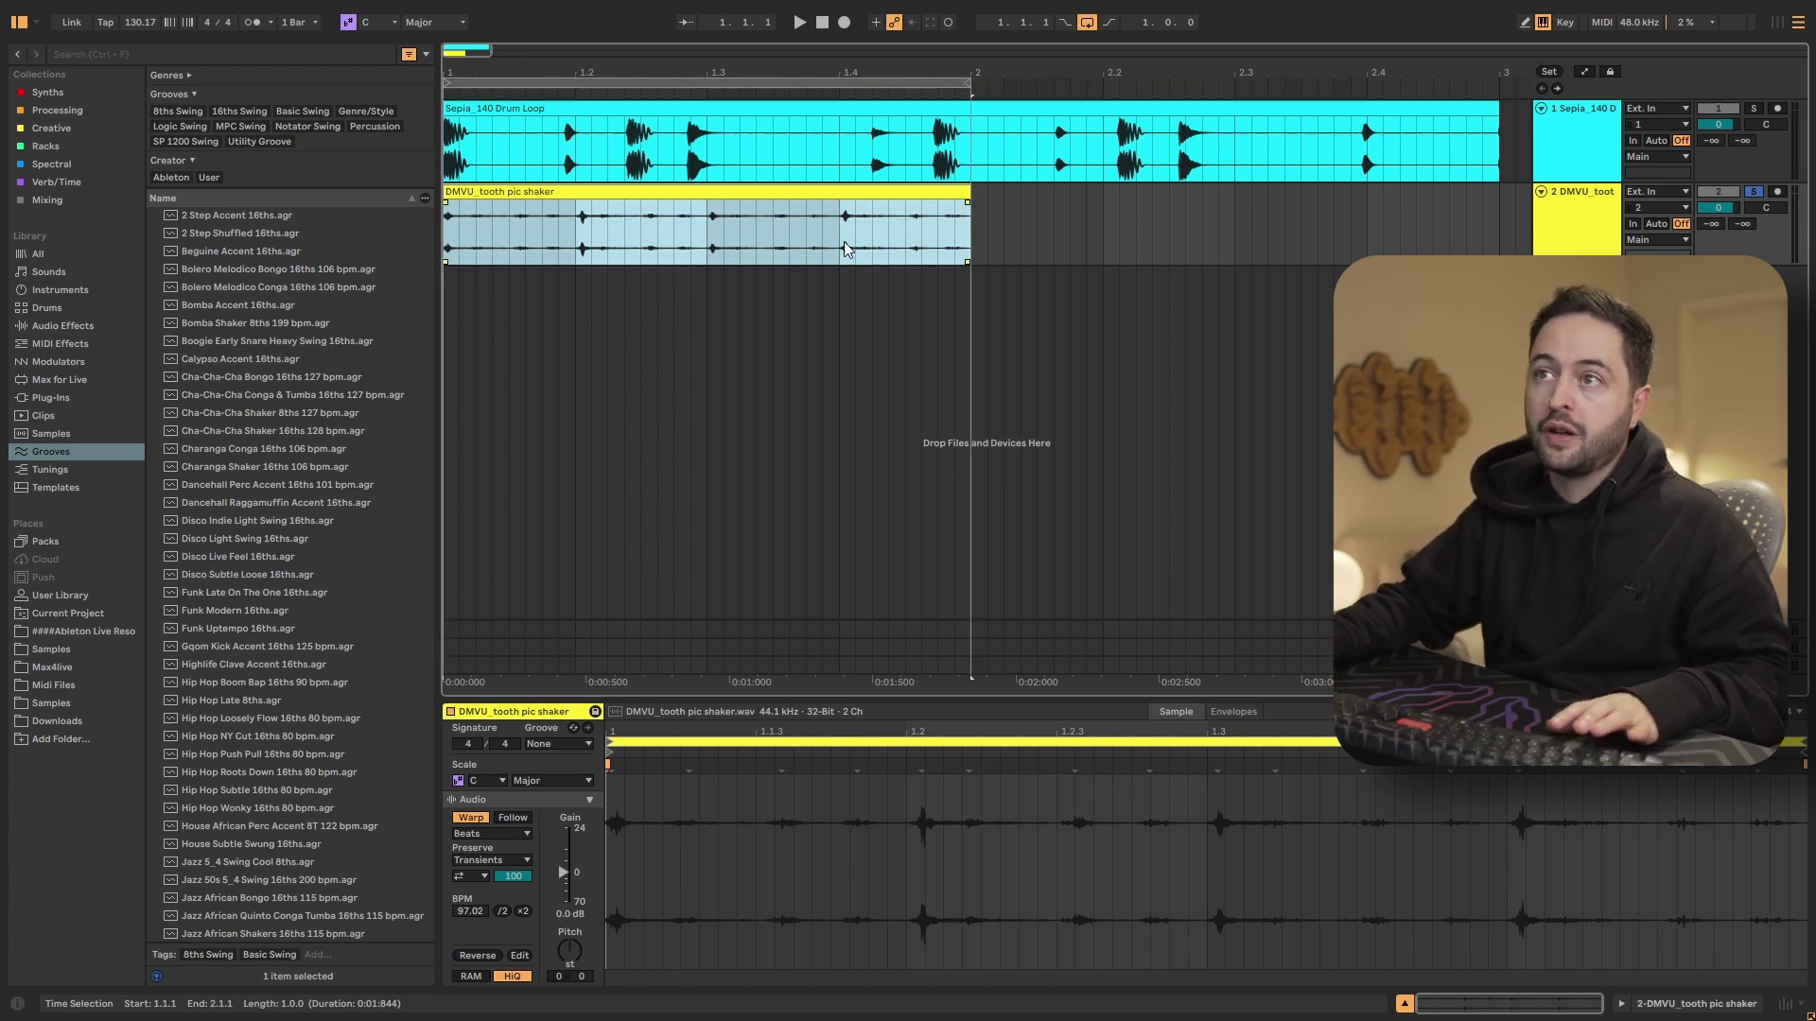
{"action": "key", "text": "space"}
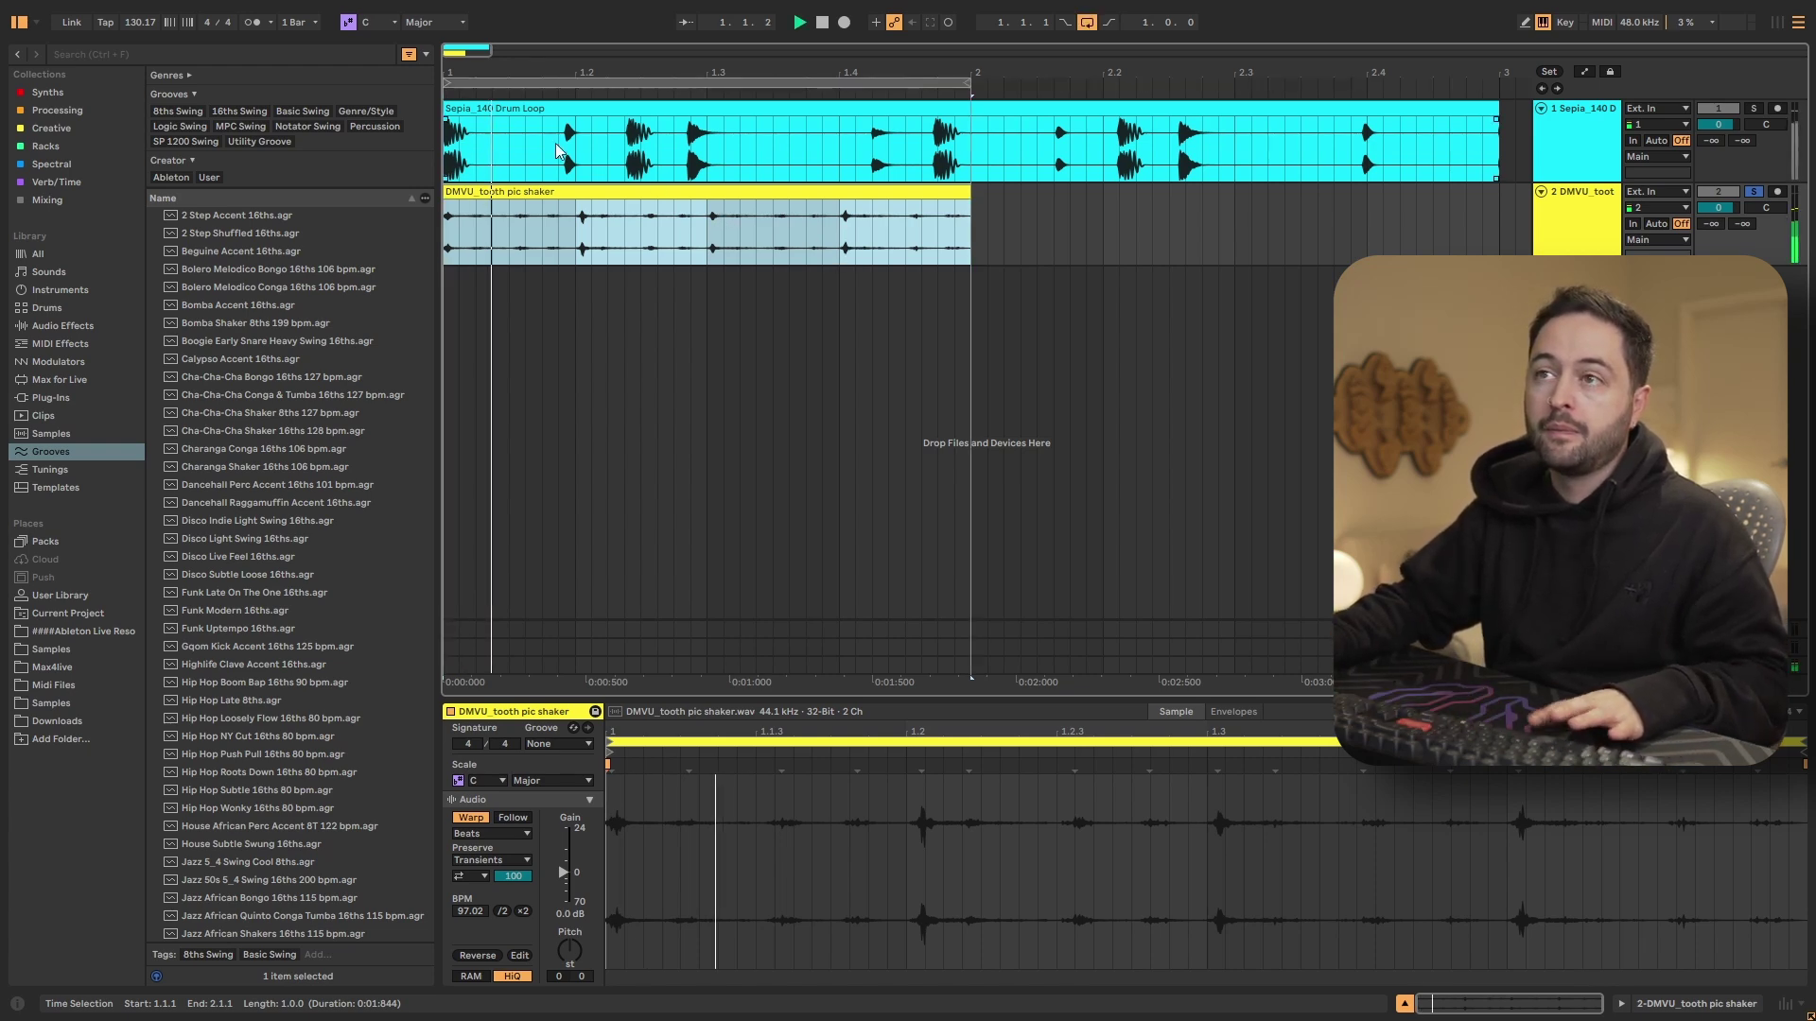
{"action": "left_click", "coordinate": [251, 24]}
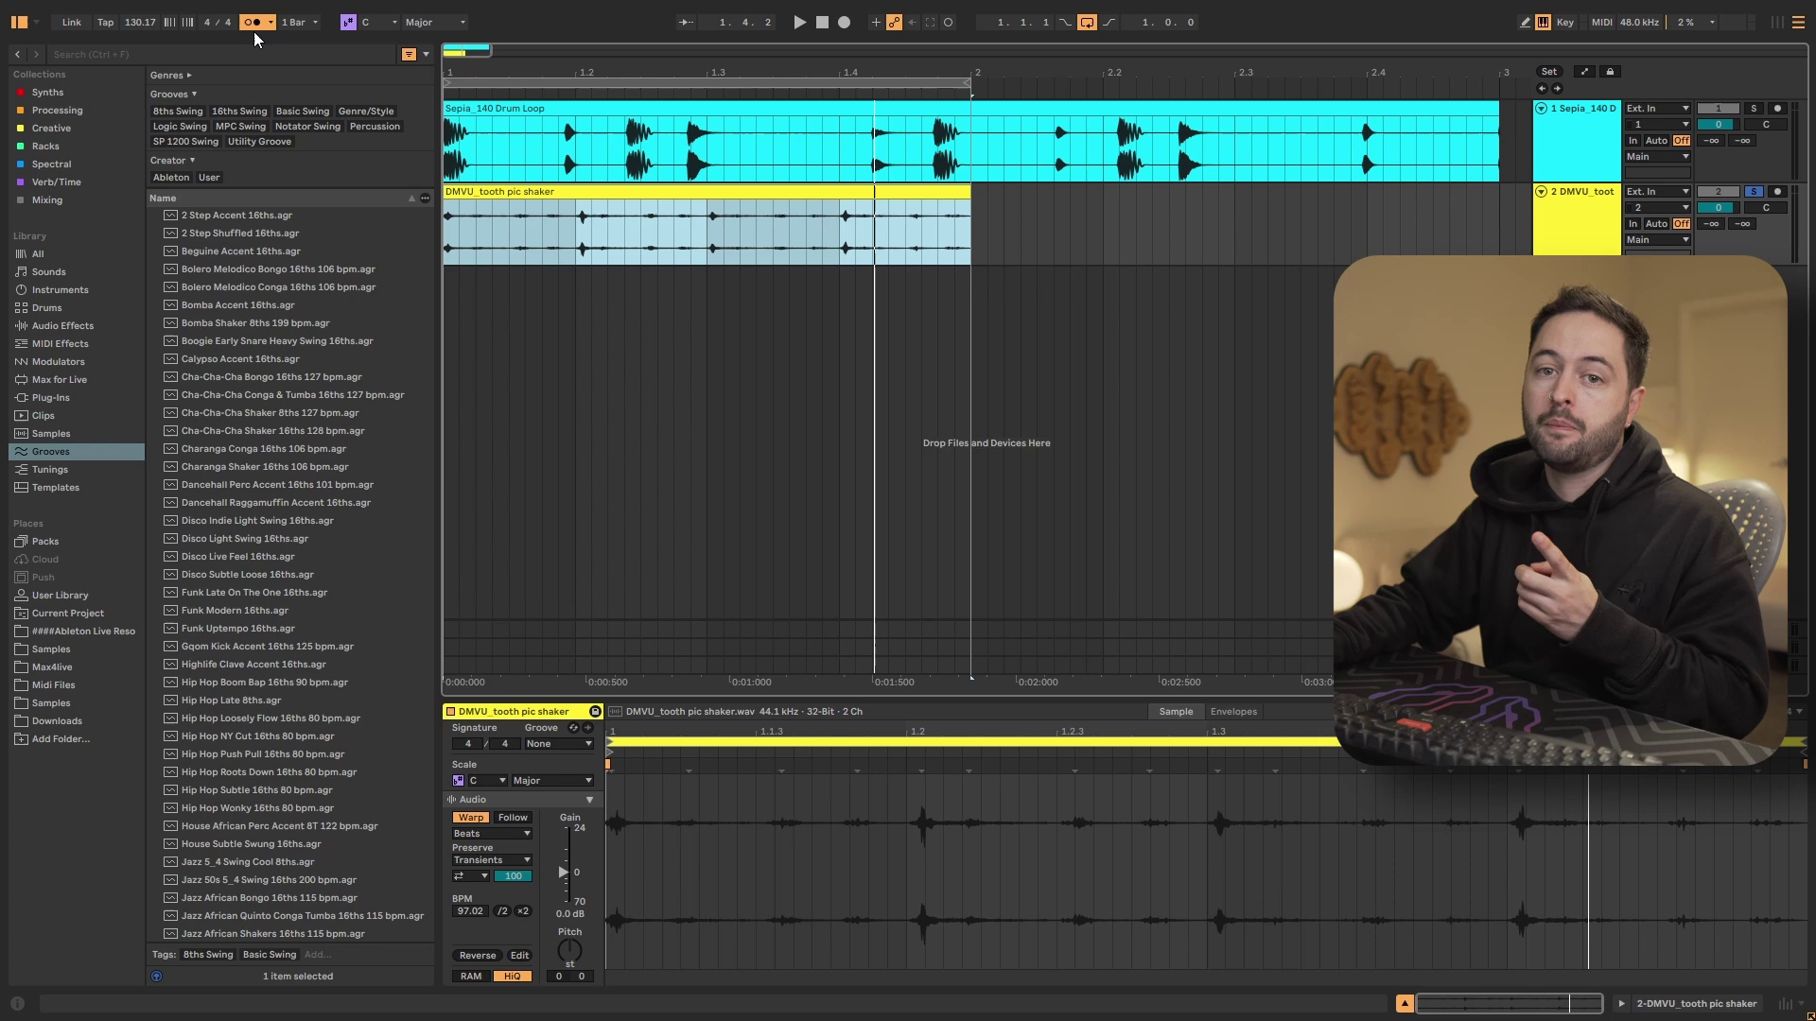
- Audition the looping shaker at tempos of 175, 106 and 83 BPM
{"action": "key", "text": "ctrl+z"}
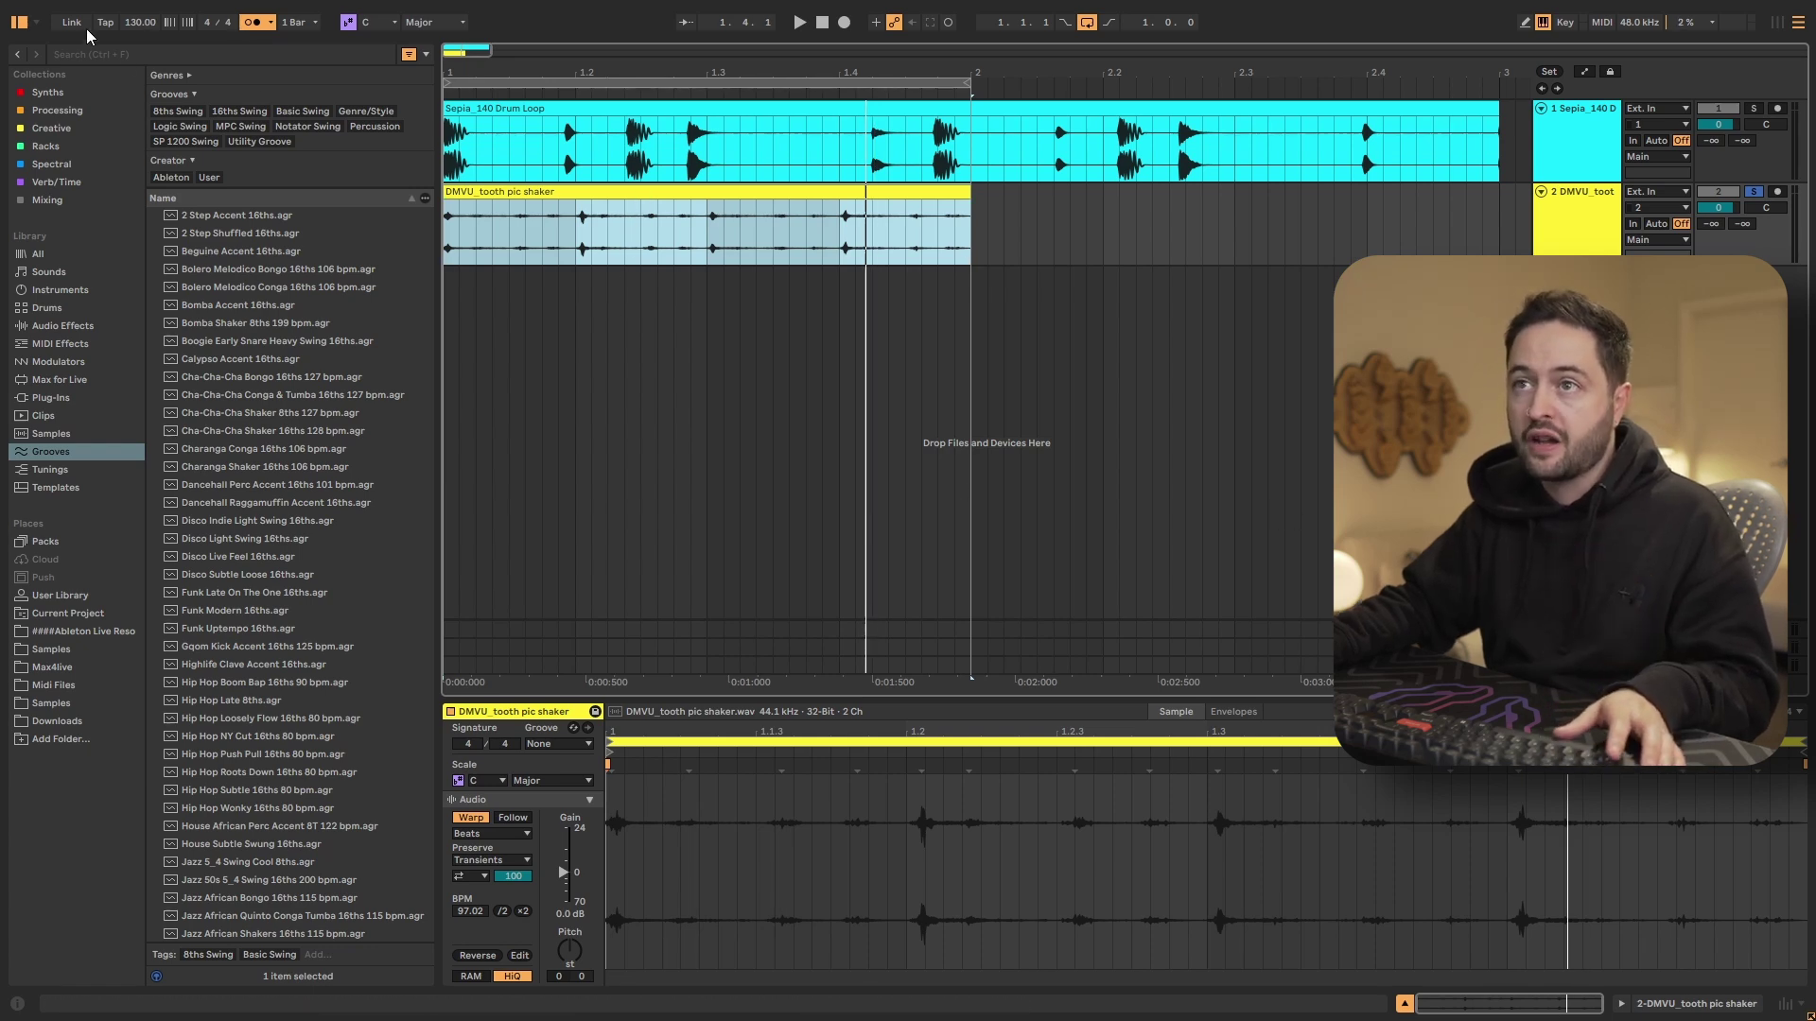
{"action": "type", "text": "175"}
{"action": "key", "text": "Return"}
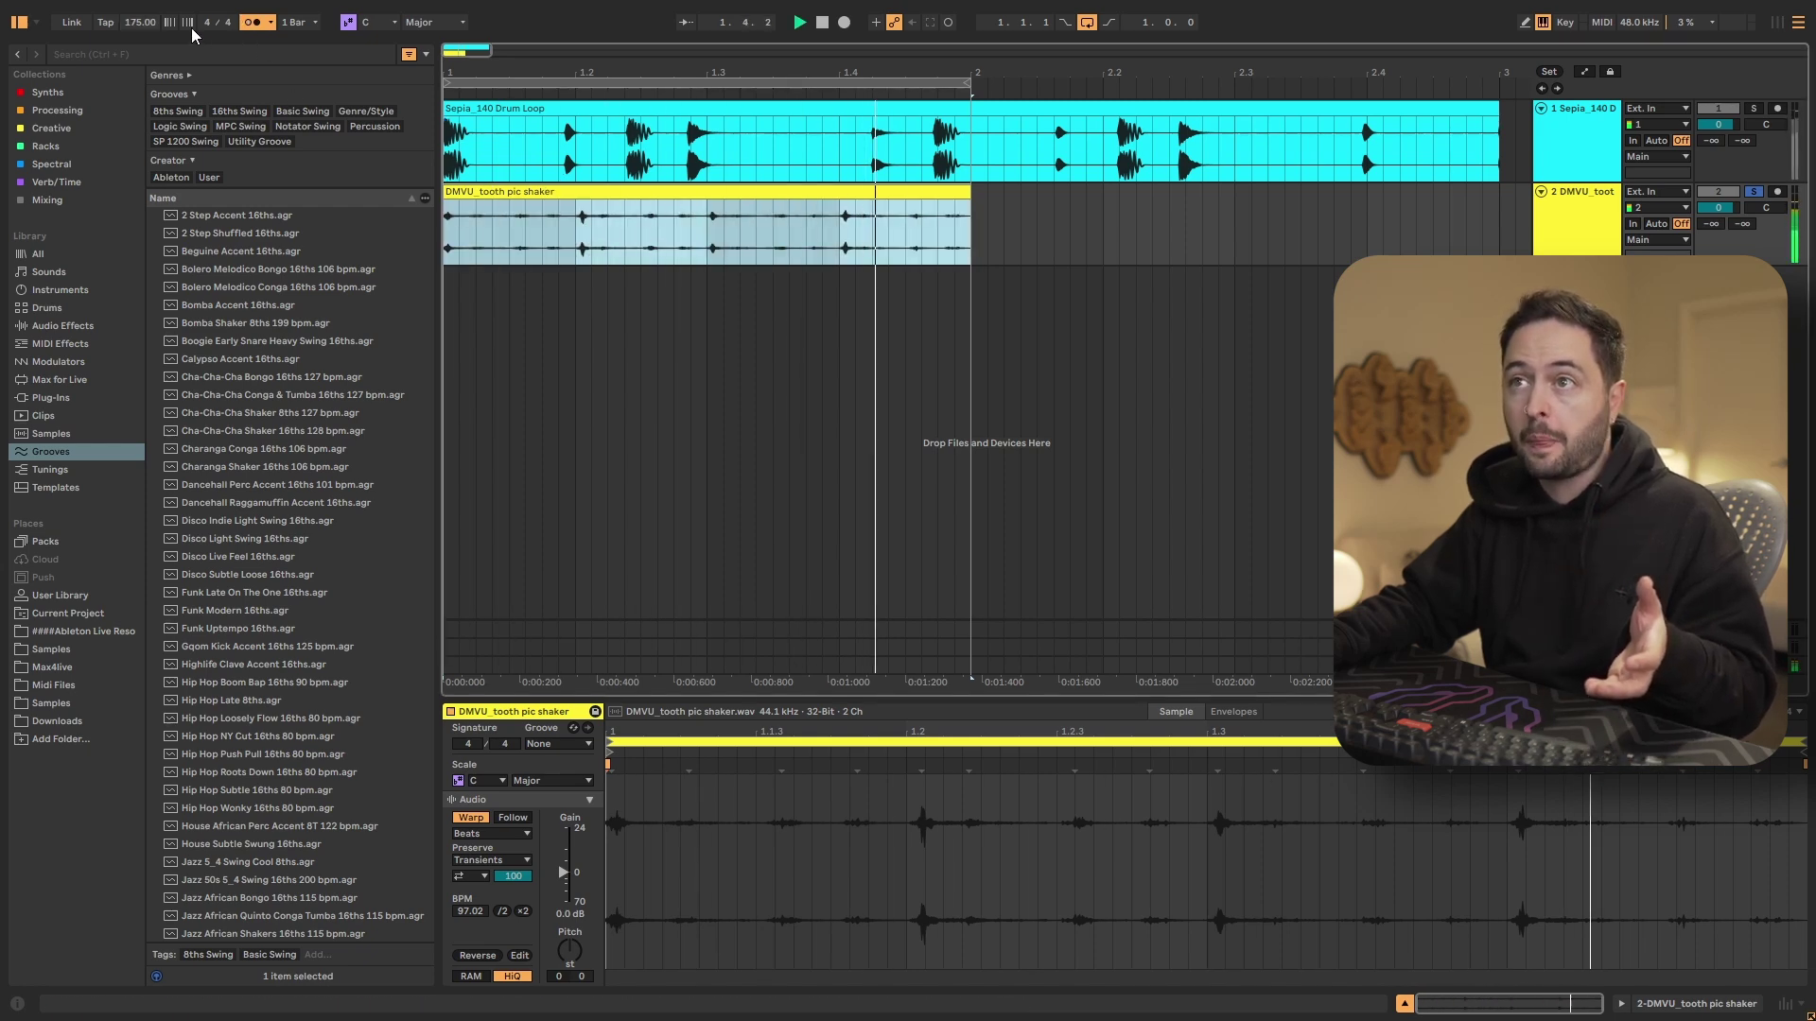
{"action": "left_click", "coordinate": [140, 22]}
{"action": "type", "text": "106"}
{"action": "key", "text": "Return"}
{"action": "type", "text": "83"}
{"action": "key", "text": "Return"}
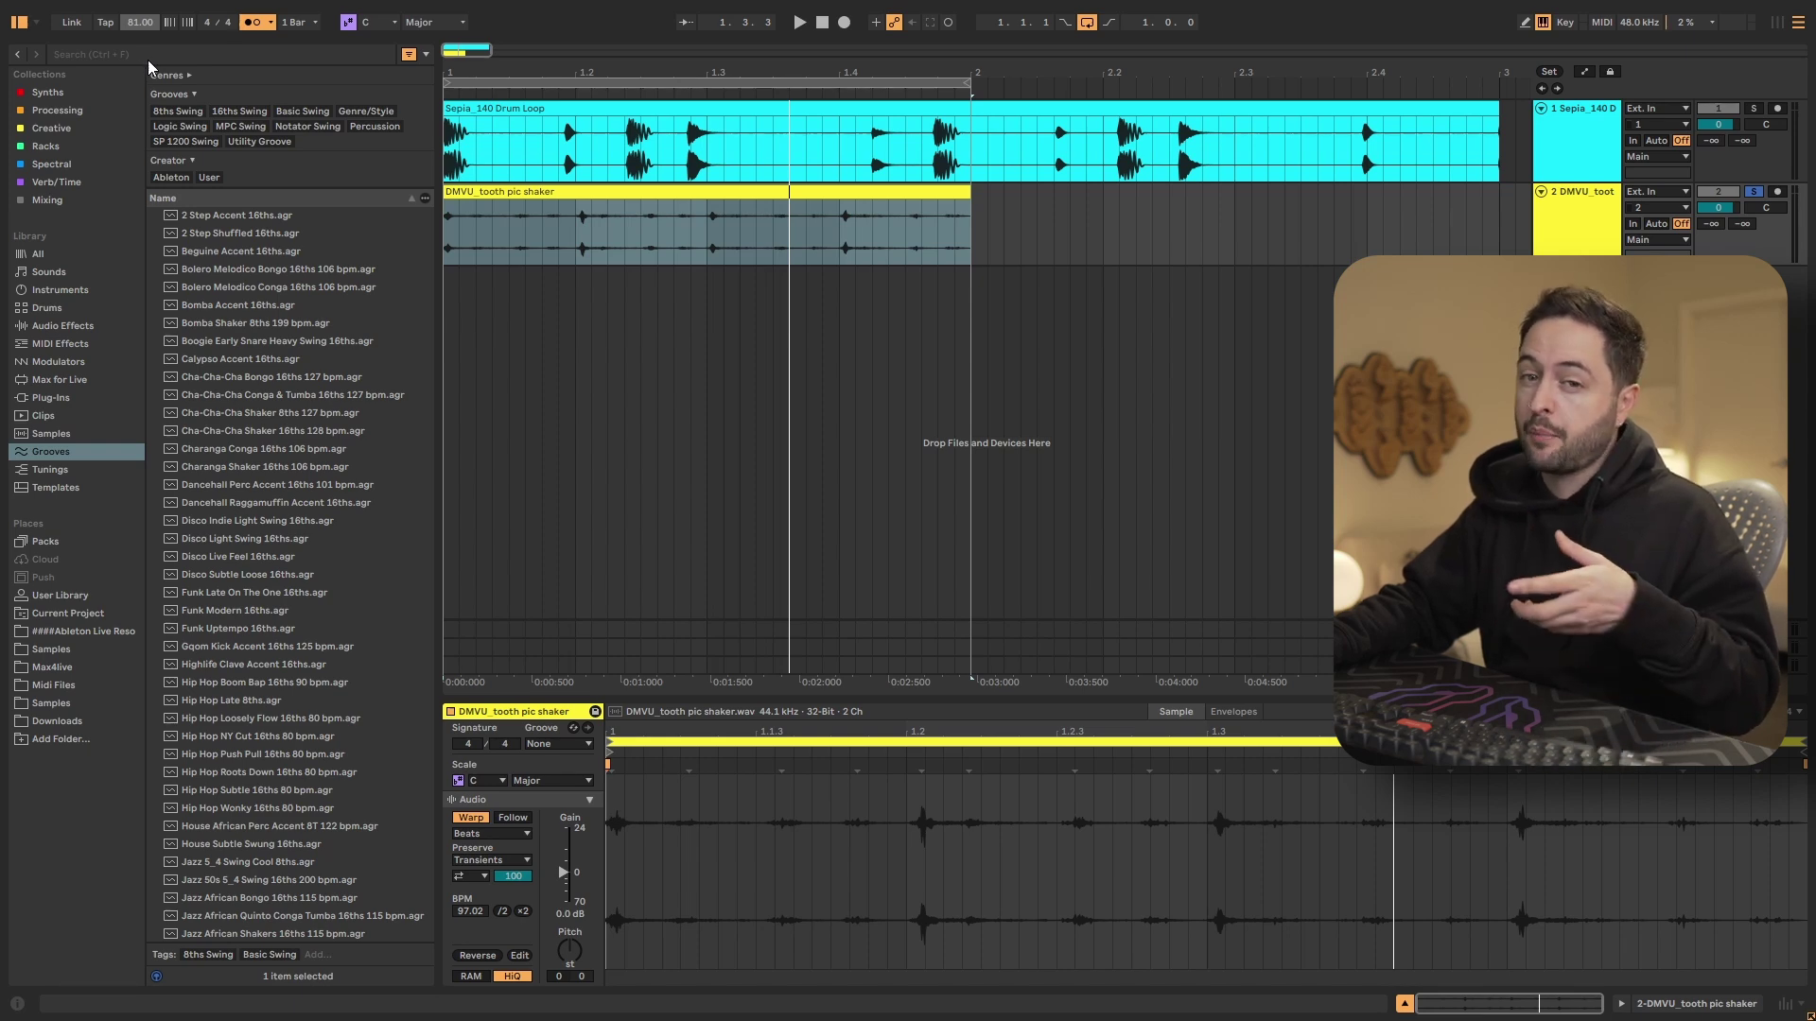
{"action": "key", "text": "space"}
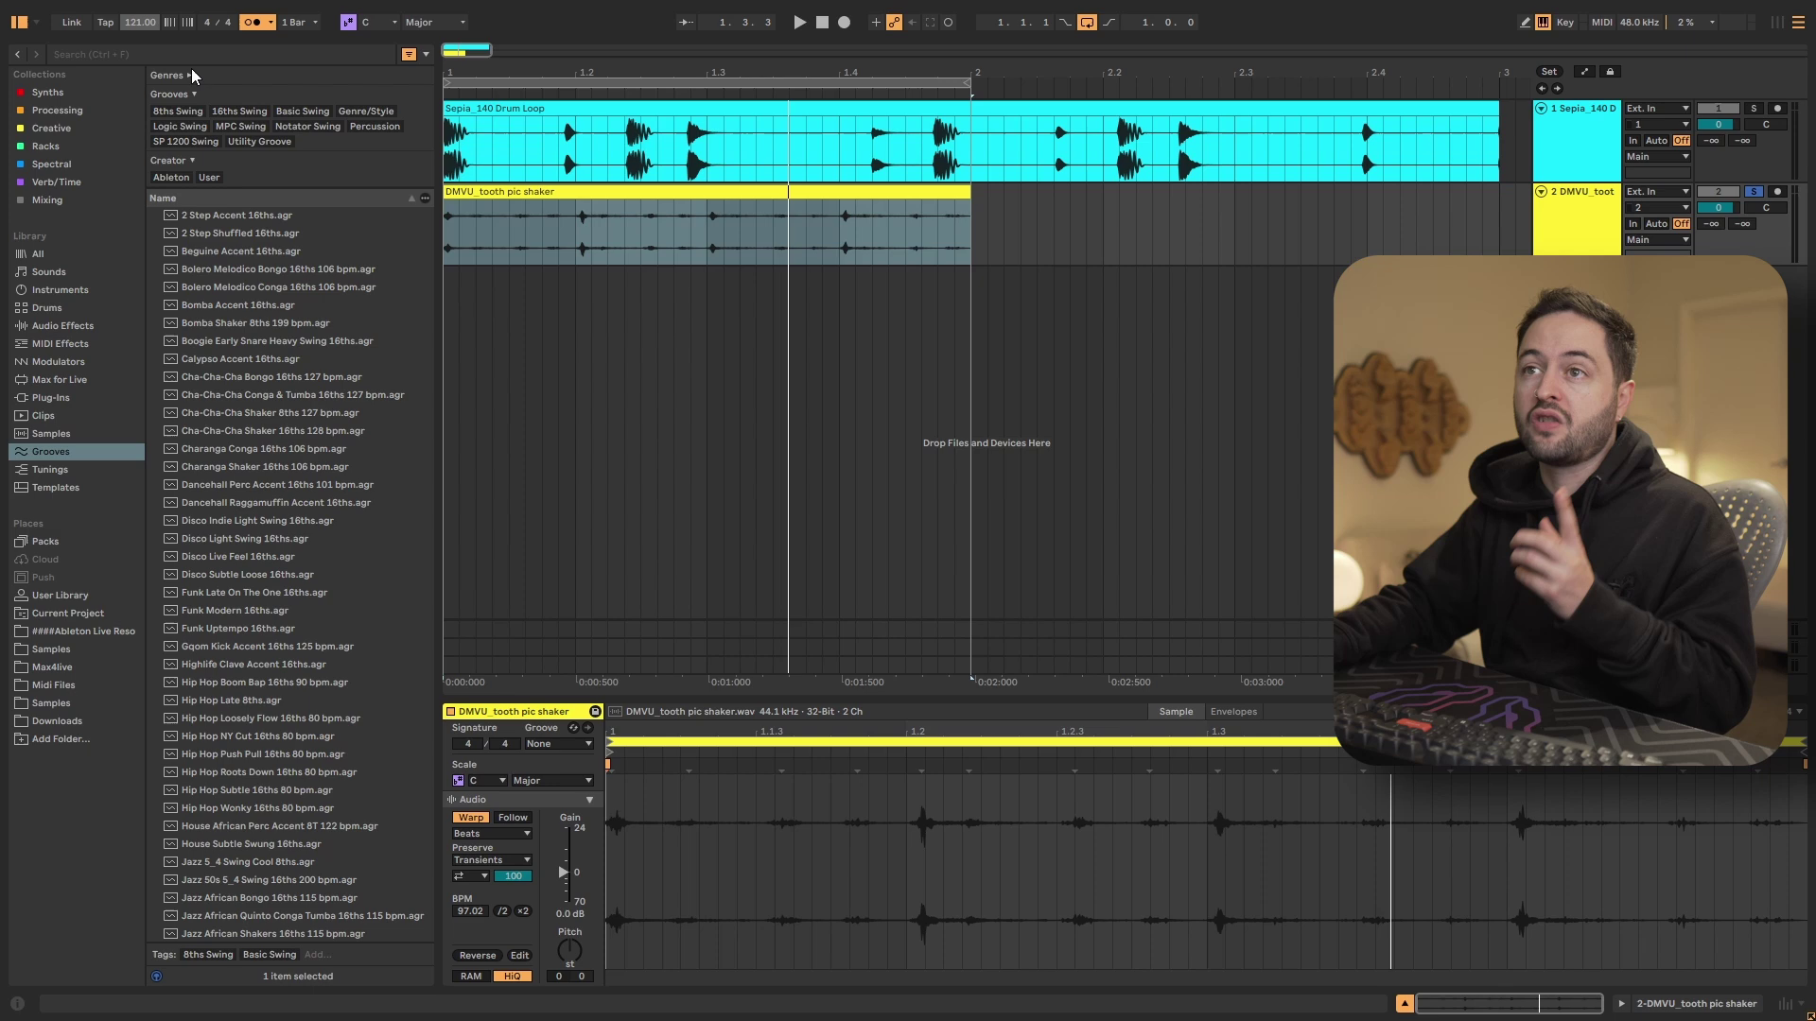
- Turn off warping for the shaker clip and extend the loop to cover its full length
{"action": "left_click", "coordinate": [953, 194]}
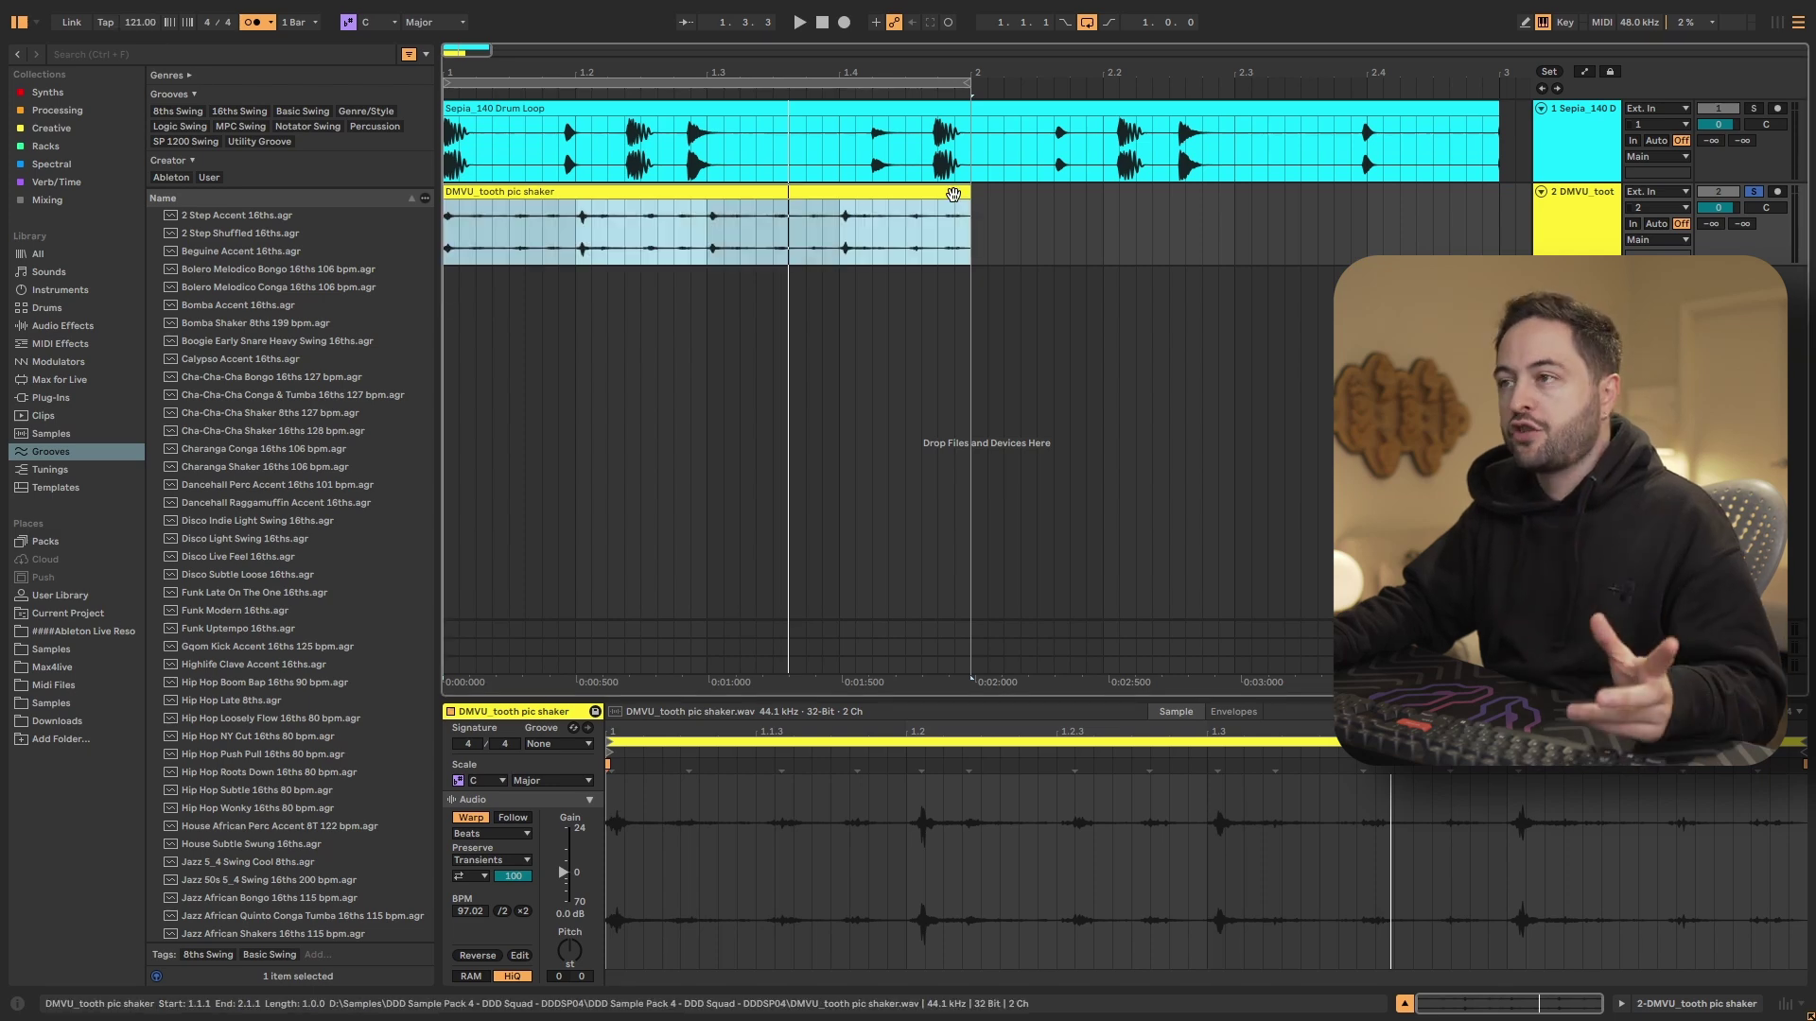
{"action": "left_click", "coordinate": [469, 819]}
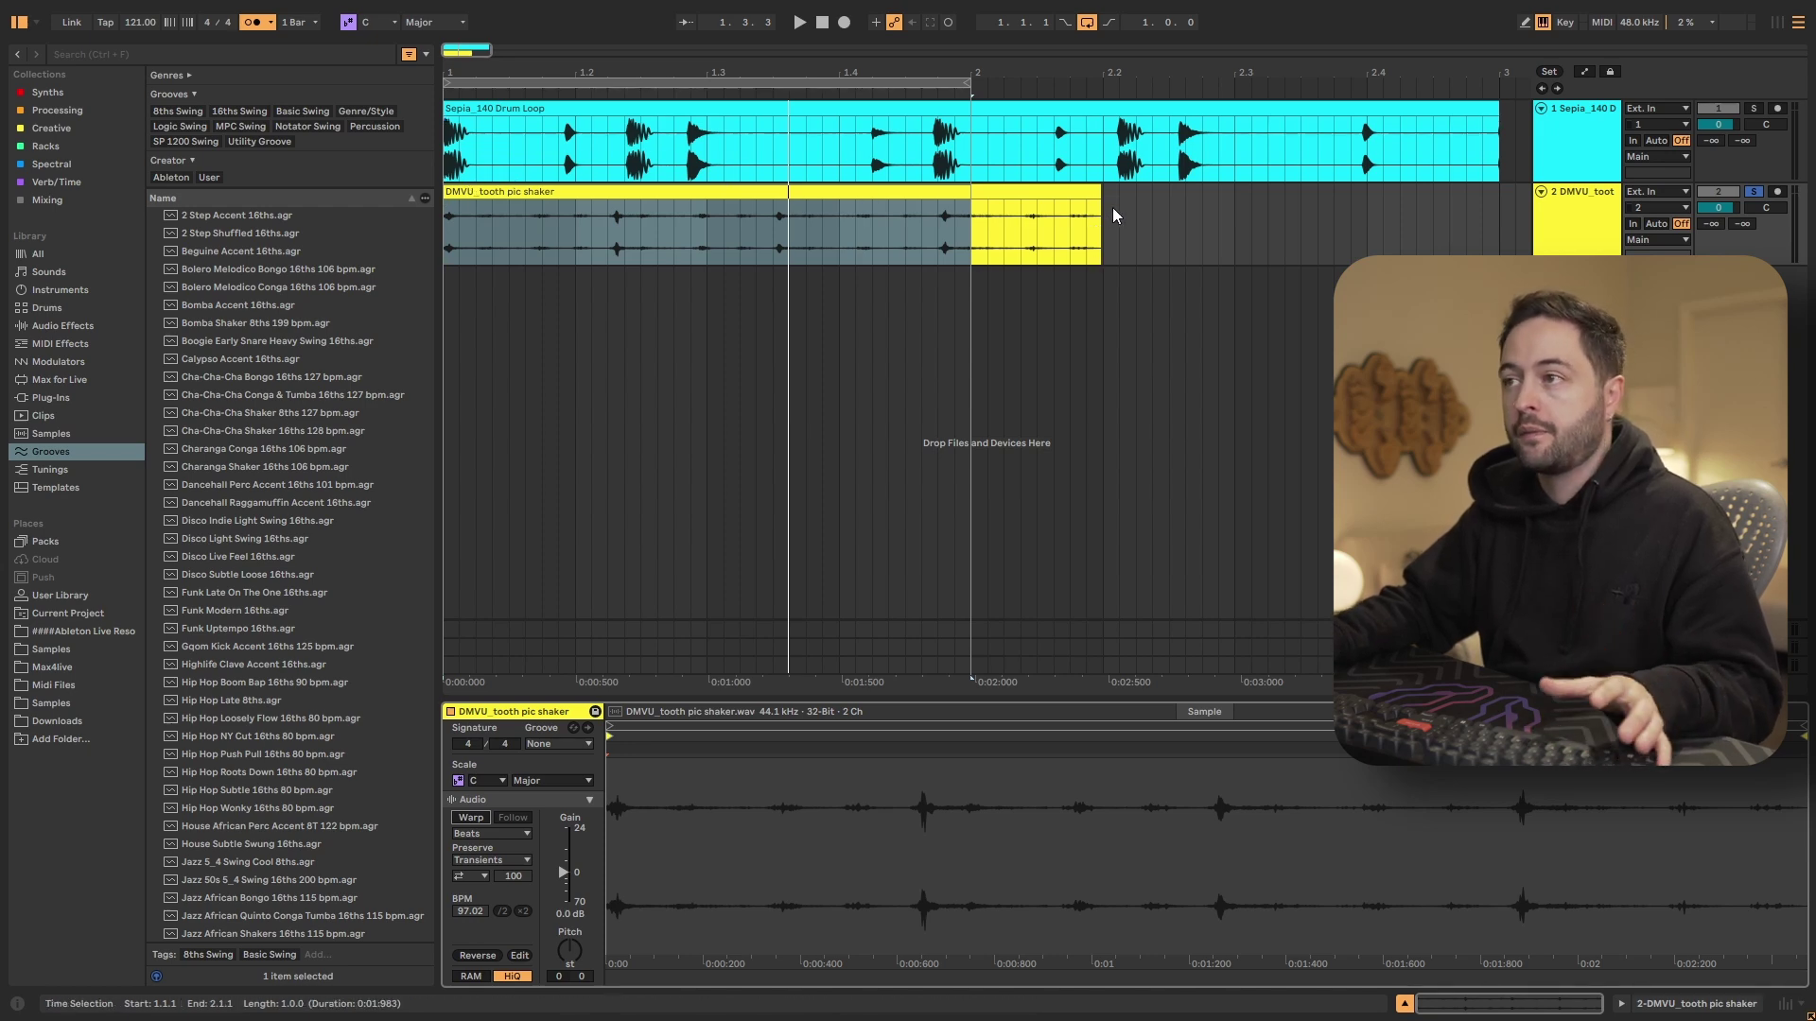
{"action": "left_click", "coordinate": [941, 191]}
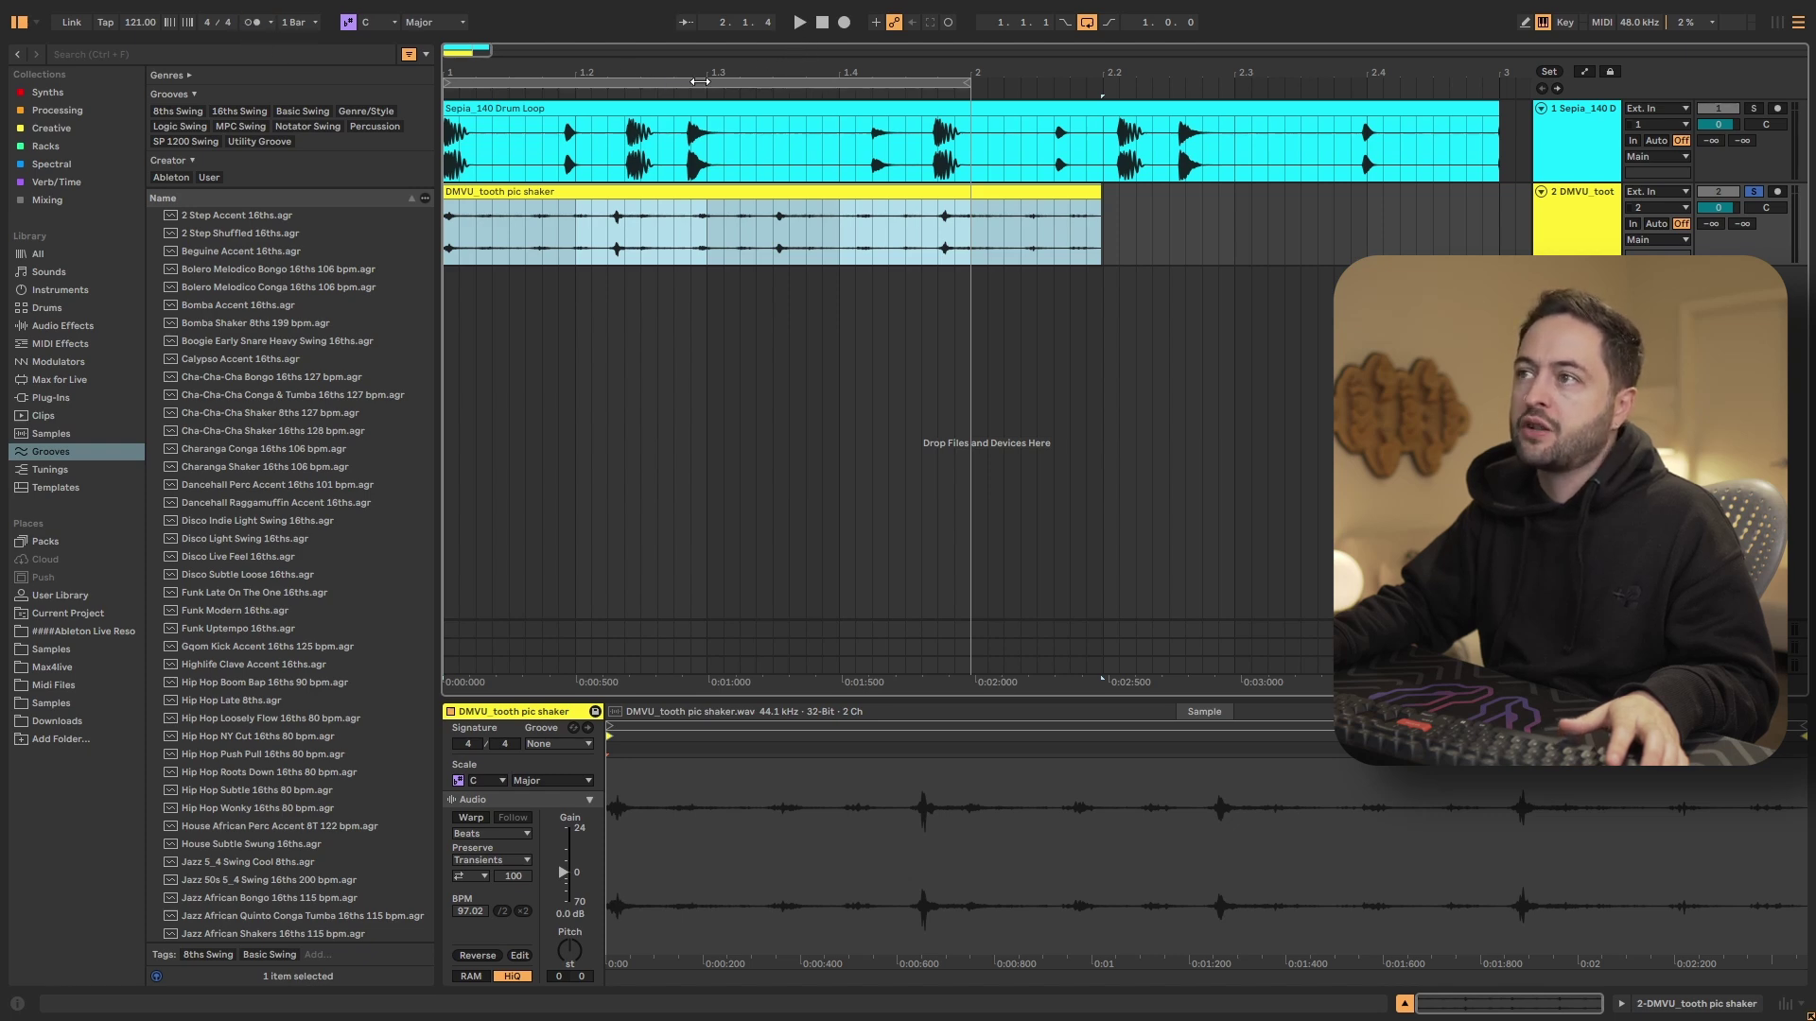
{"action": "left_click", "coordinate": [799, 22]}
{"action": "left_click_drag", "start_coordinate": [966, 83], "coordinate": [1101, 95]}
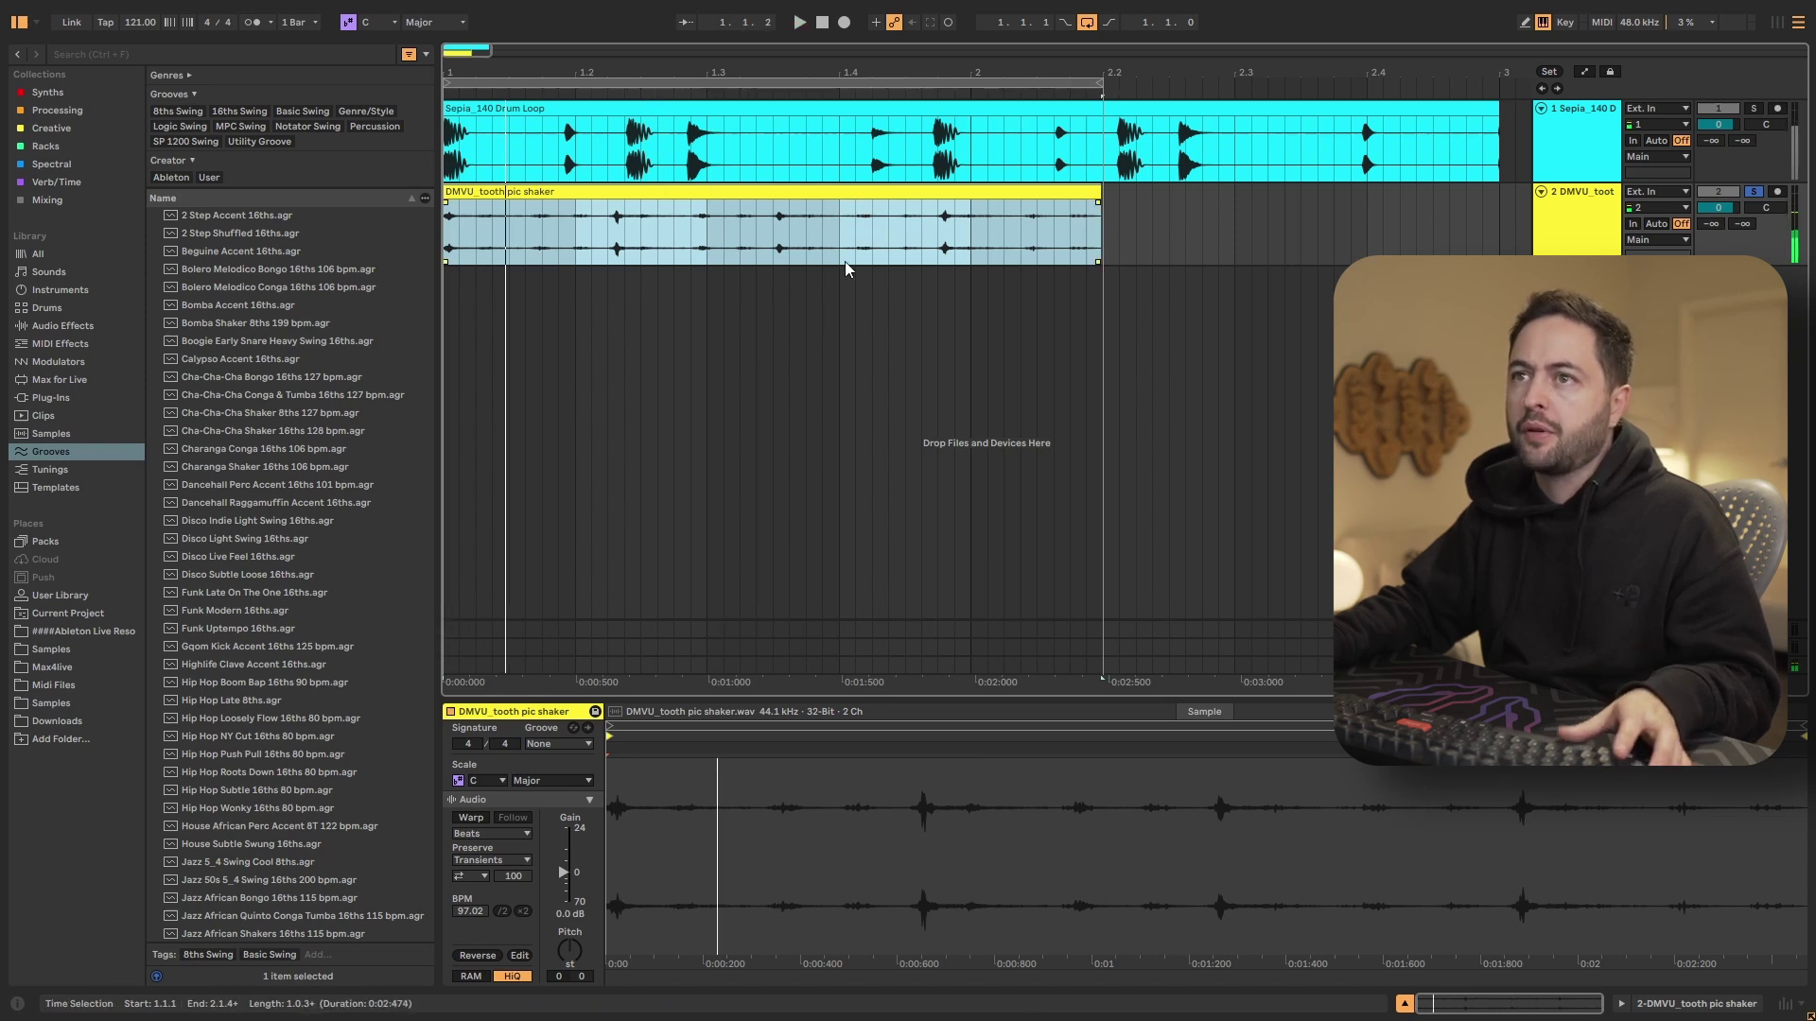
{"action": "key", "text": "space"}
- Lower the tempo to 97 BPM and select the shaker clip's full bar range
{"action": "left_click_drag", "start_coordinate": [142, 23], "coordinate": [162, 60]}
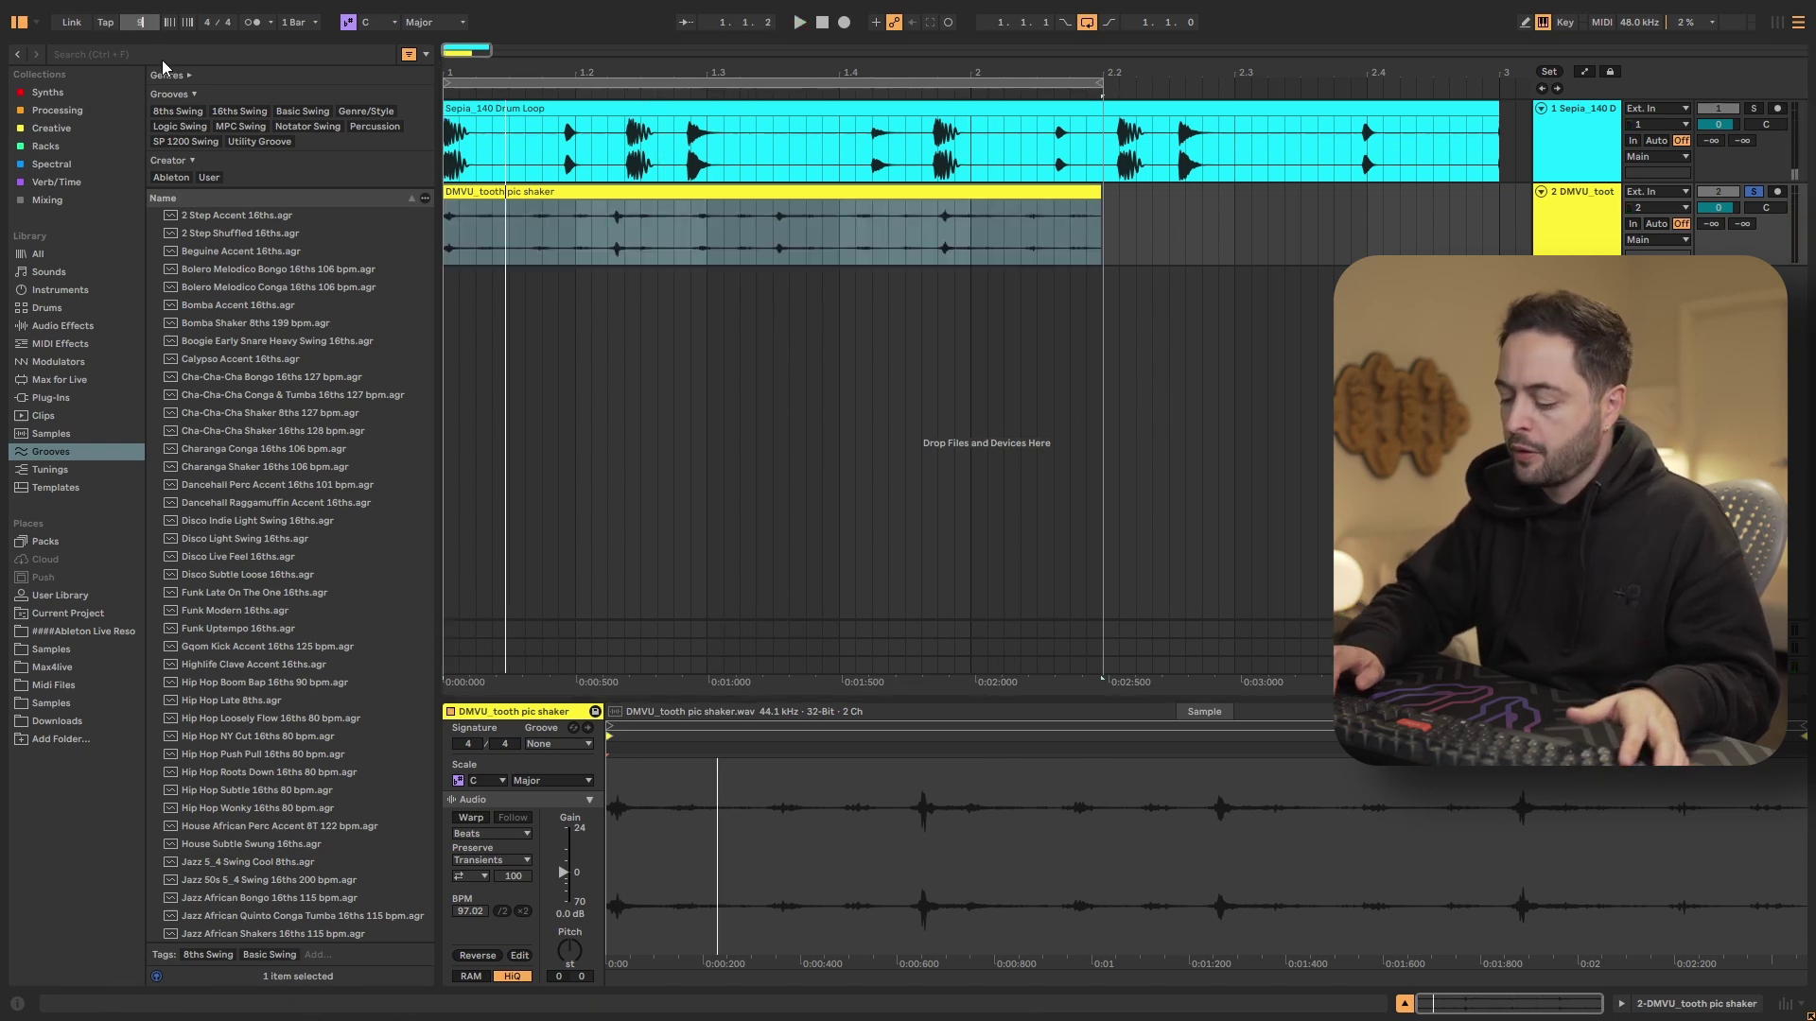
{"action": "left_click", "coordinate": [955, 237]}
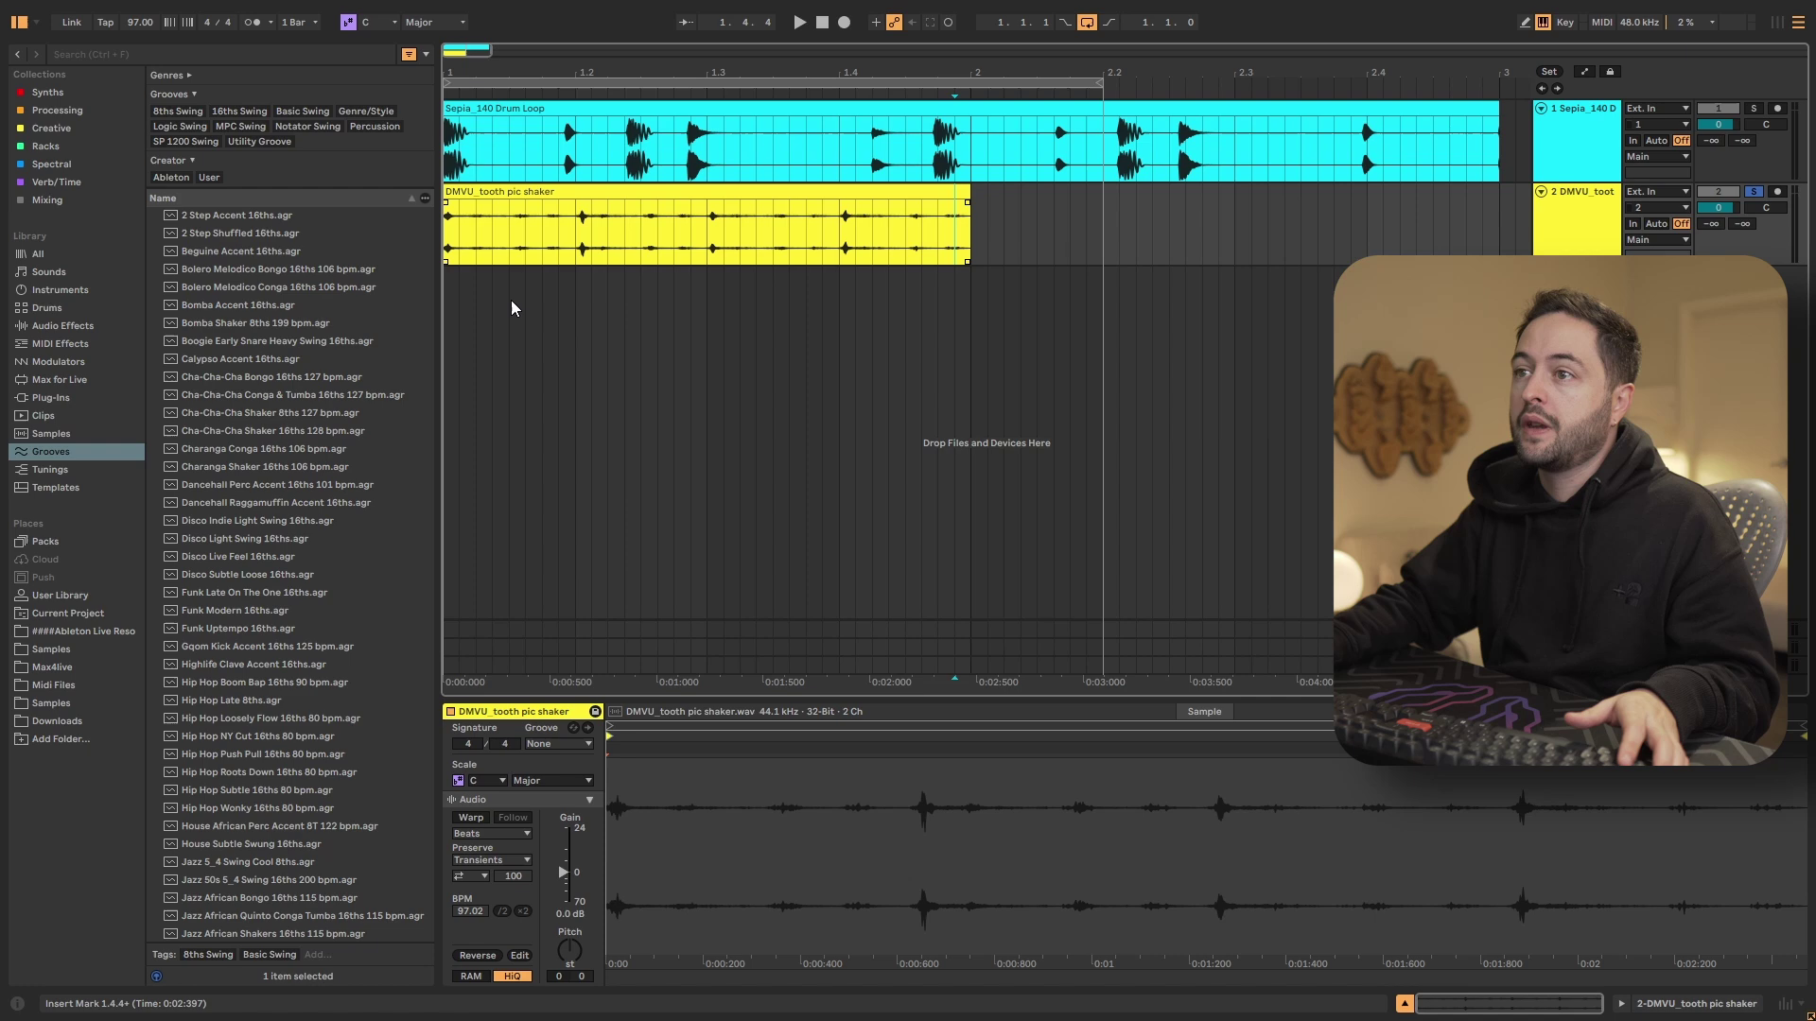
{"action": "left_click_drag", "start_coordinate": [459, 247], "coordinate": [972, 246]}
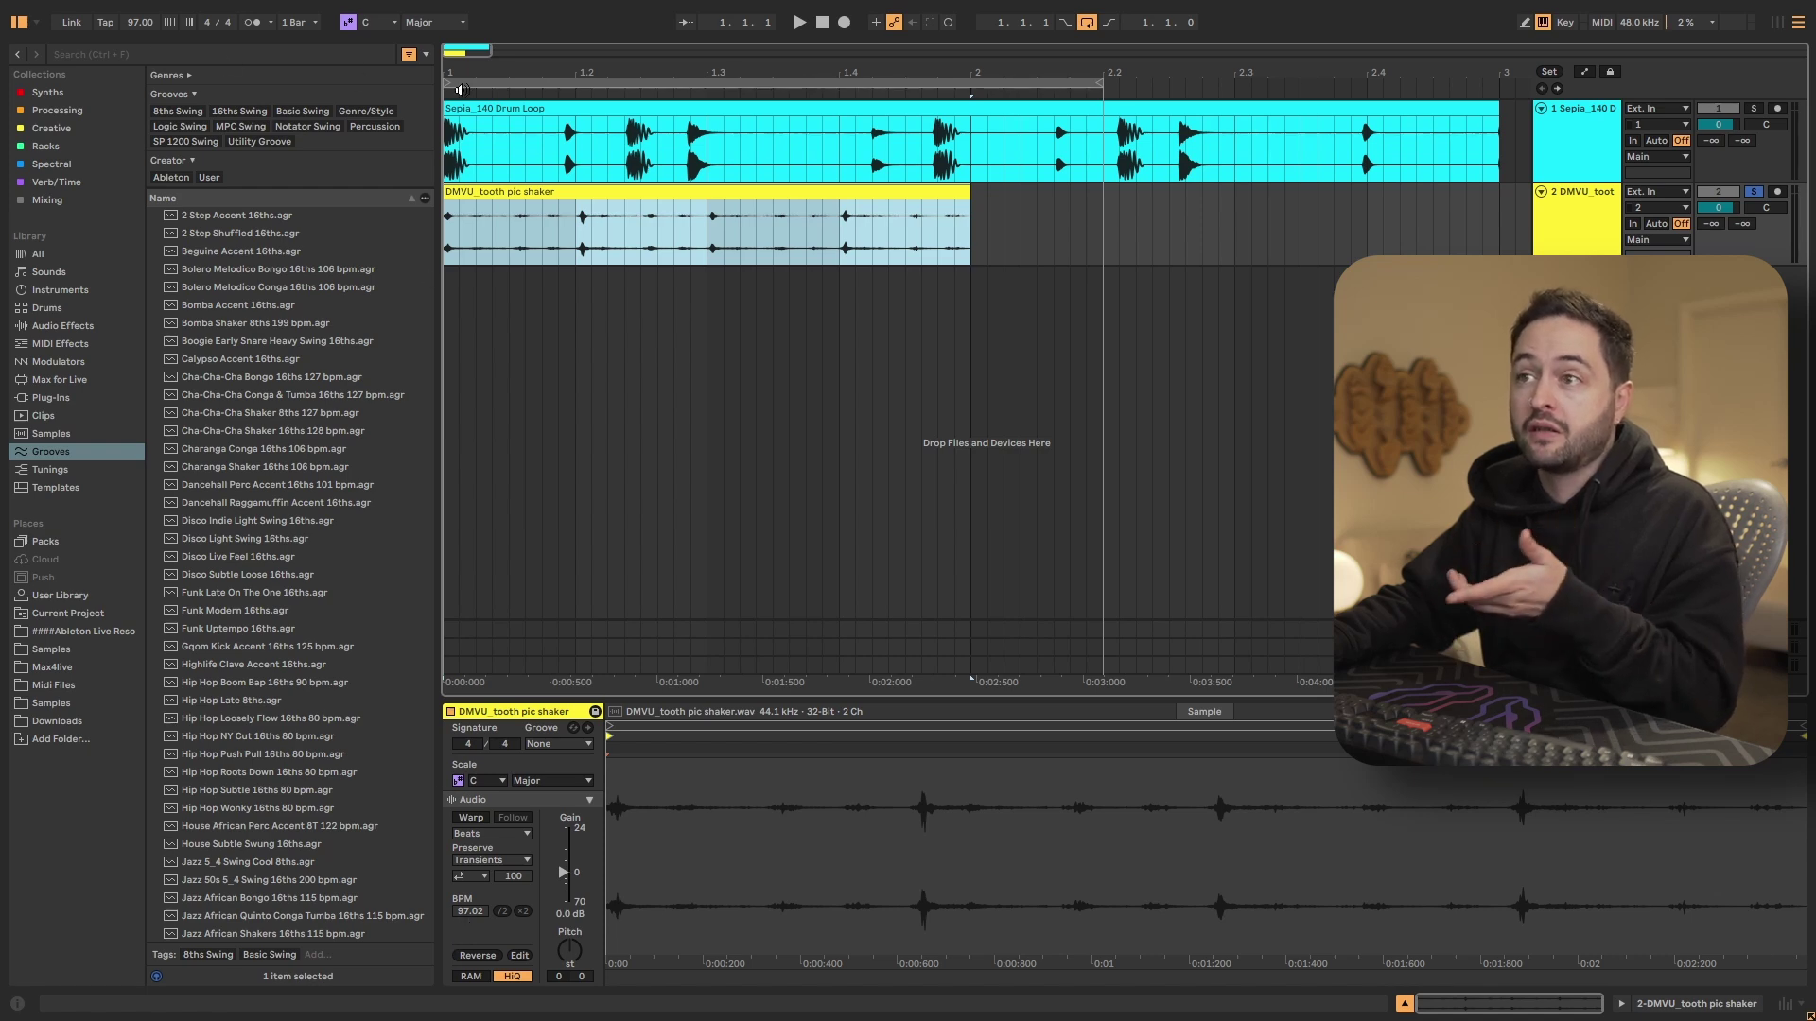
{"action": "left_click", "coordinate": [139, 22]}
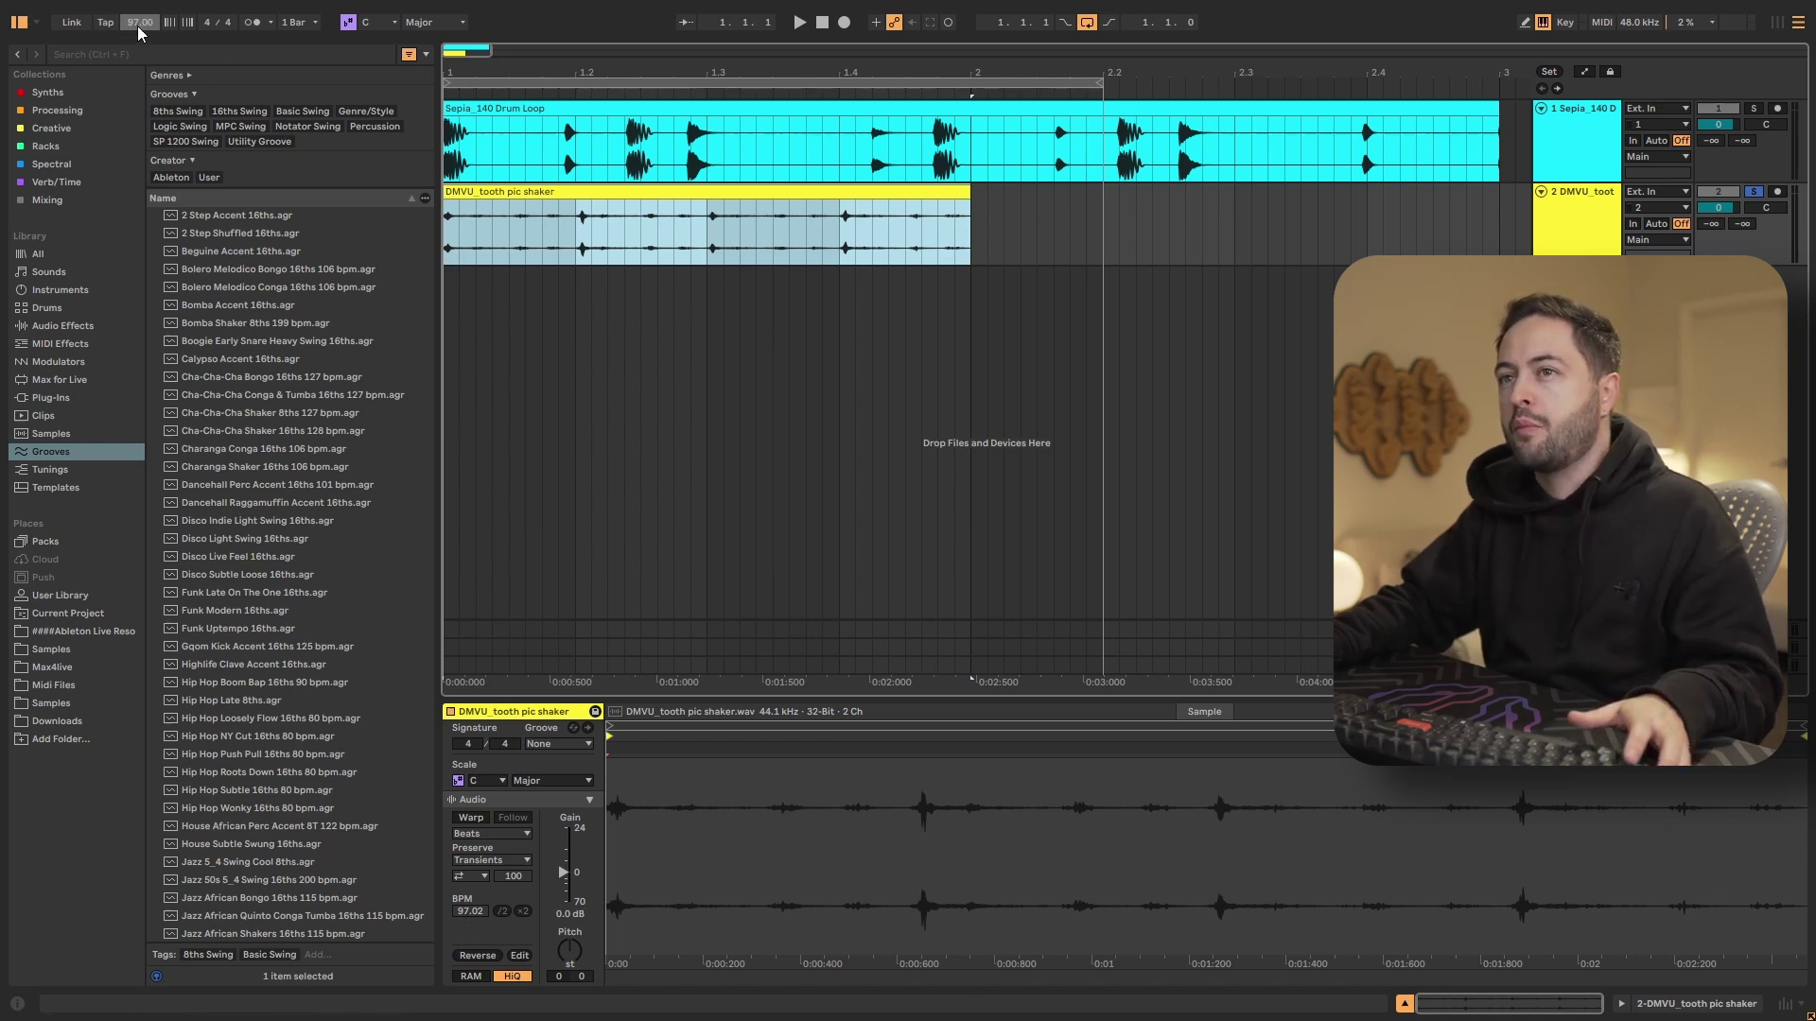
{"action": "type", "text": "130"}
{"action": "key", "text": "Return"}
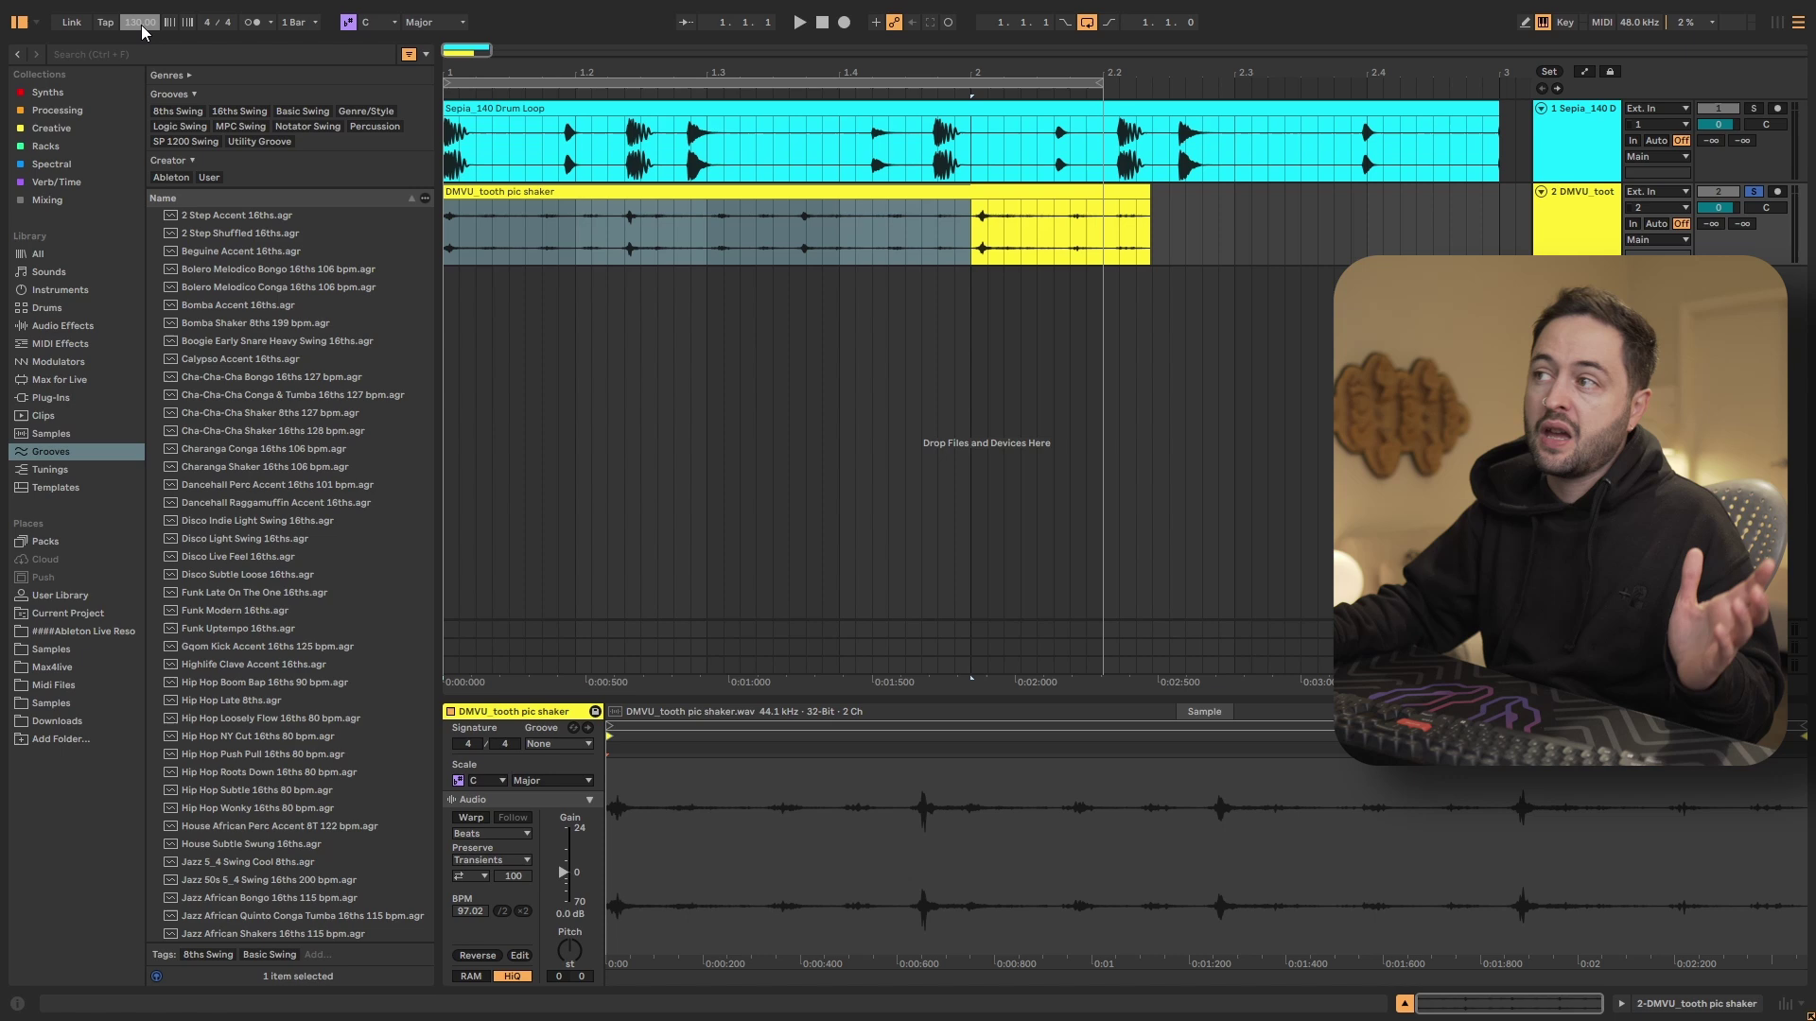
{"action": "left_click", "coordinate": [473, 819]}
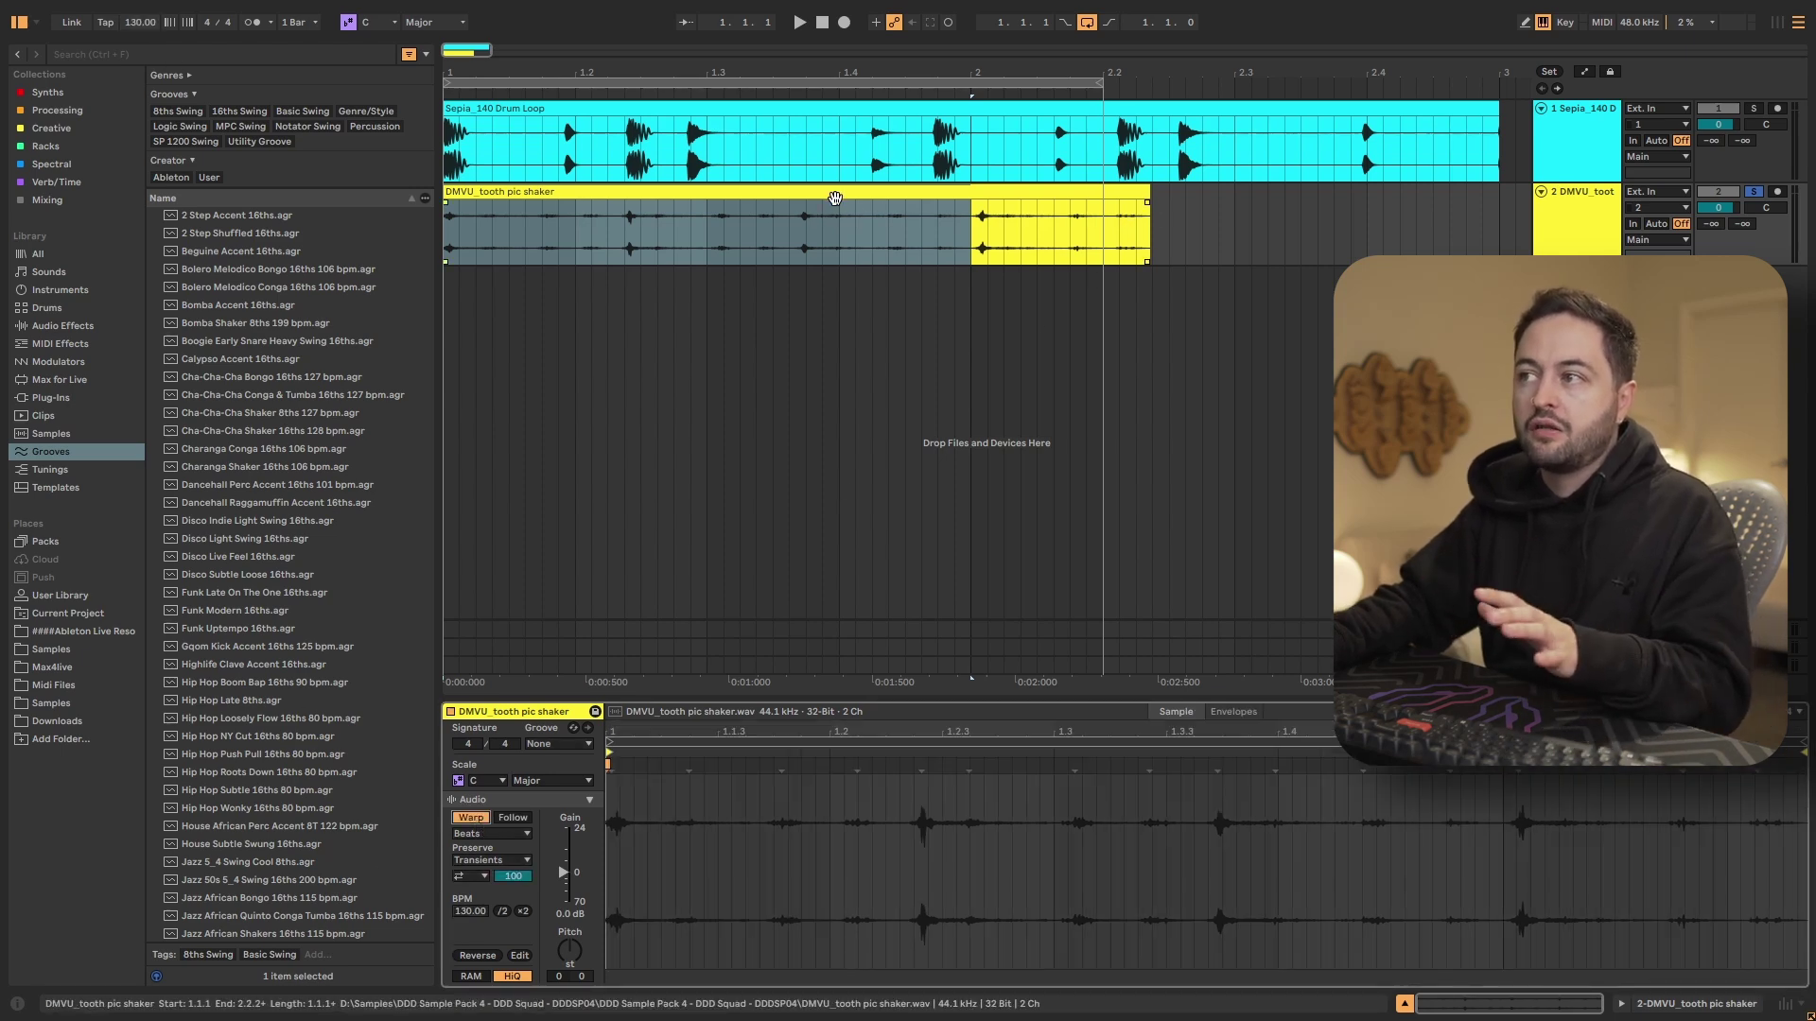
{"action": "left_click_drag", "start_coordinate": [965, 230], "coordinate": [461, 252]}
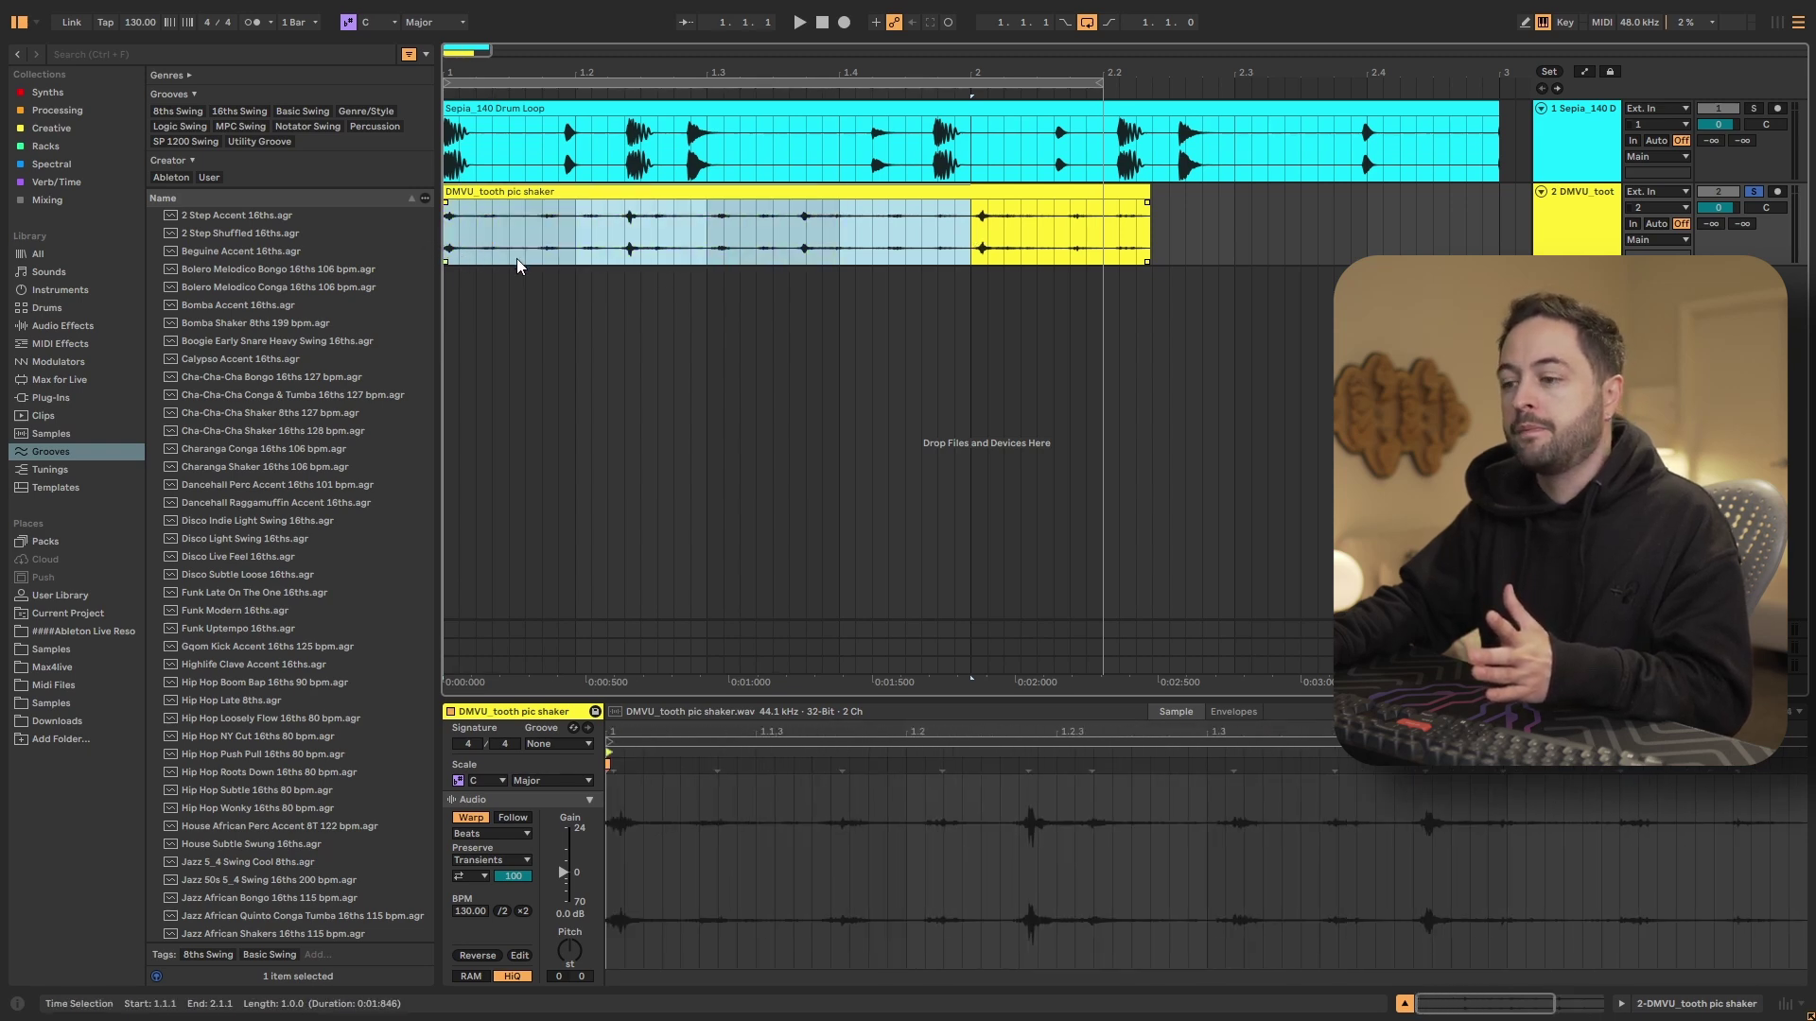
{"action": "left_click", "coordinate": [1022, 299]}
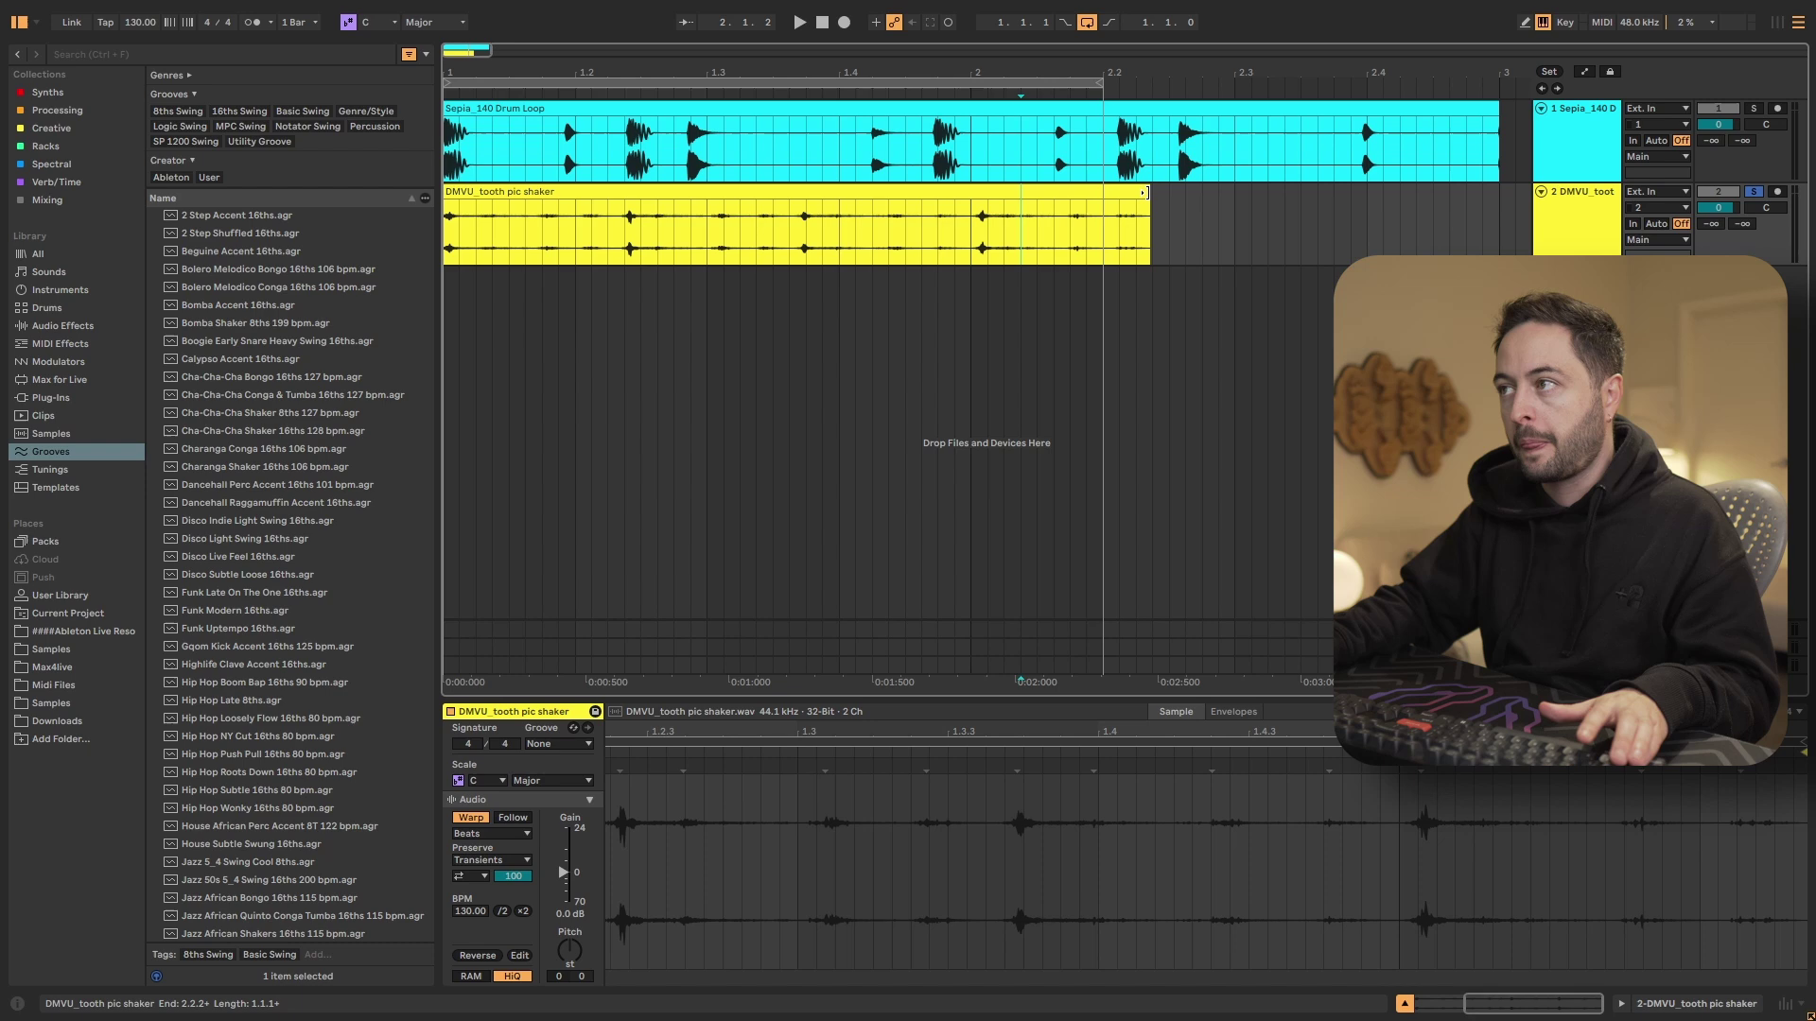
{"action": "left_click", "coordinate": [1144, 192]}
{"action": "left_click_drag", "start_coordinate": [1148, 219], "coordinate": [967, 227]}
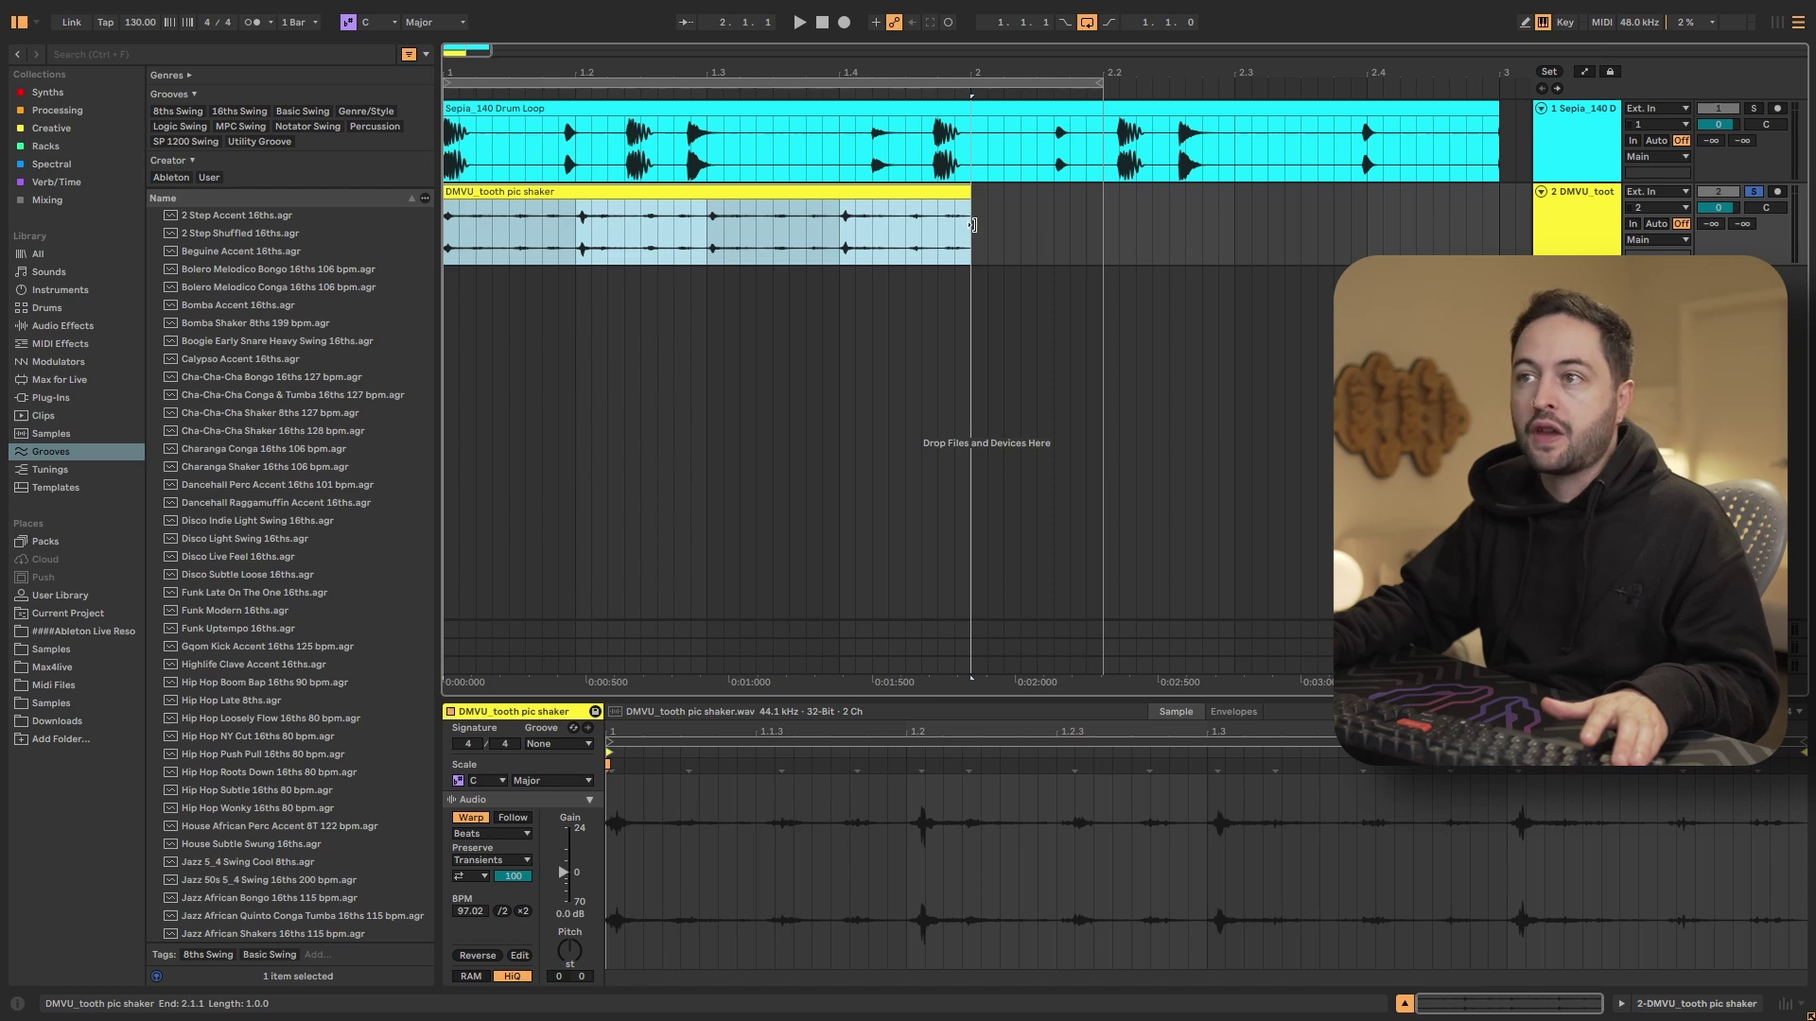
{"action": "left_click_drag", "start_coordinate": [973, 225], "coordinate": [974, 225]}
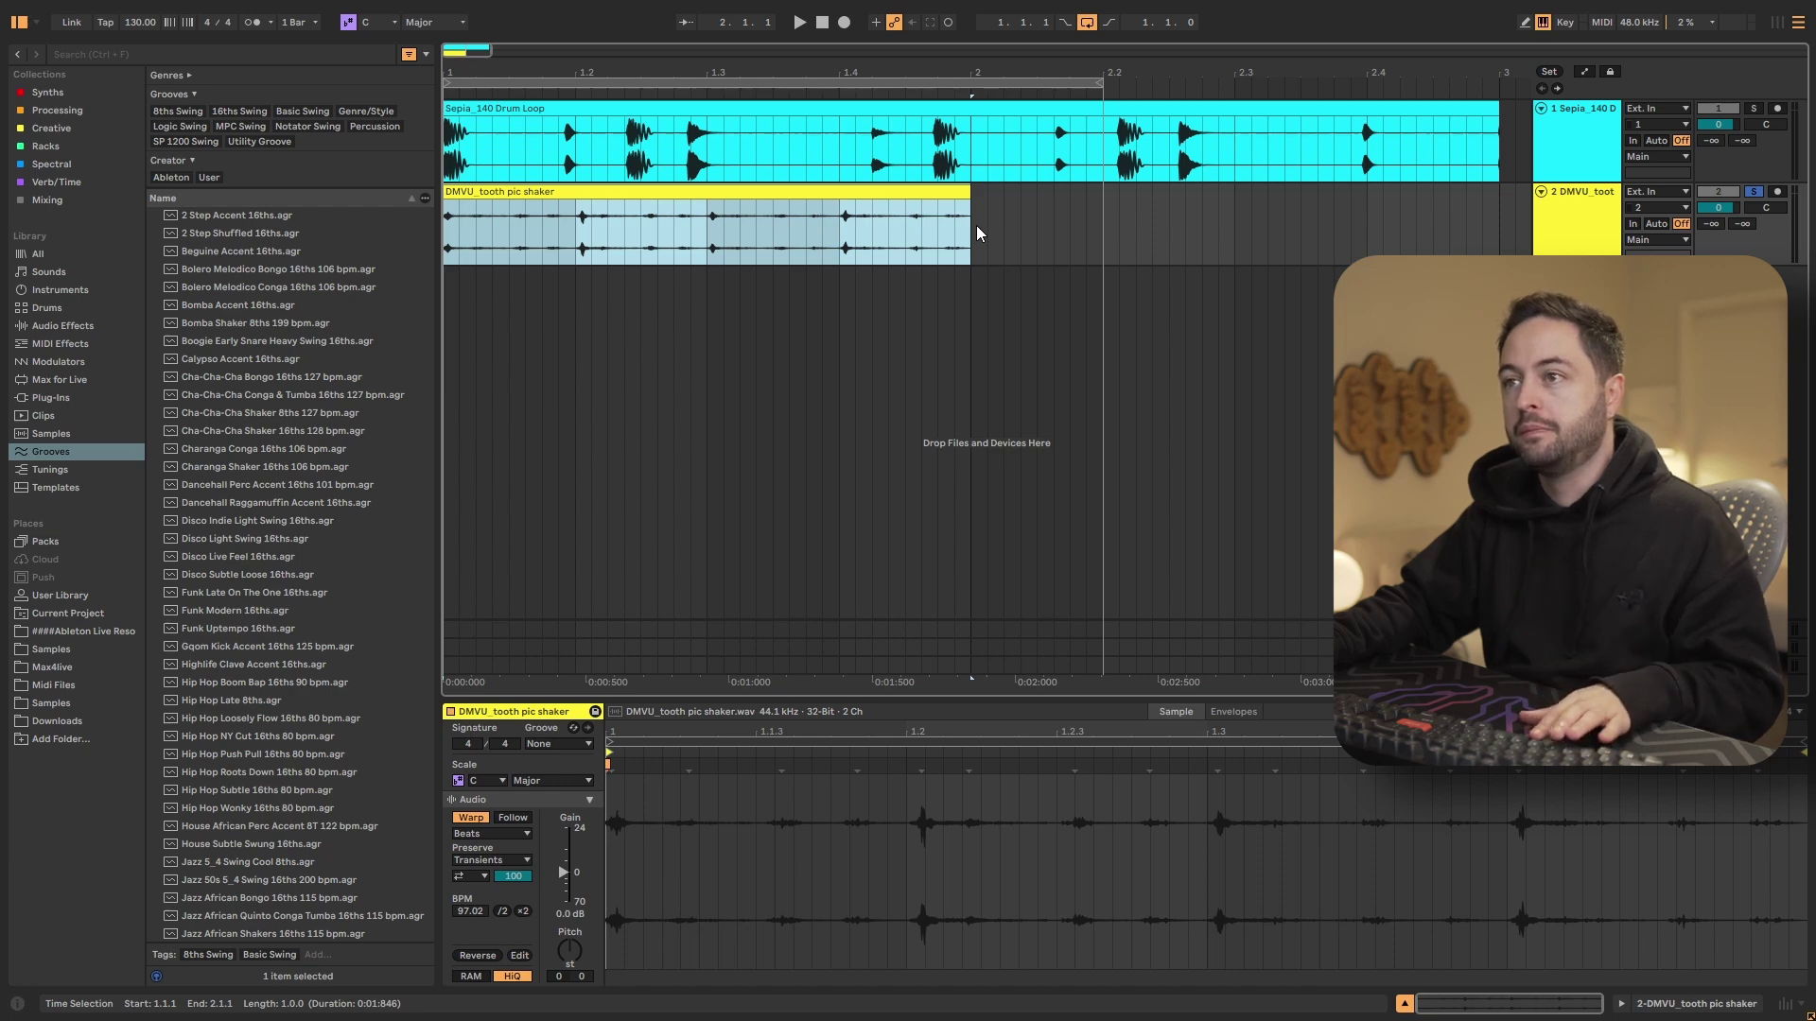
{"action": "key", "text": "space"}
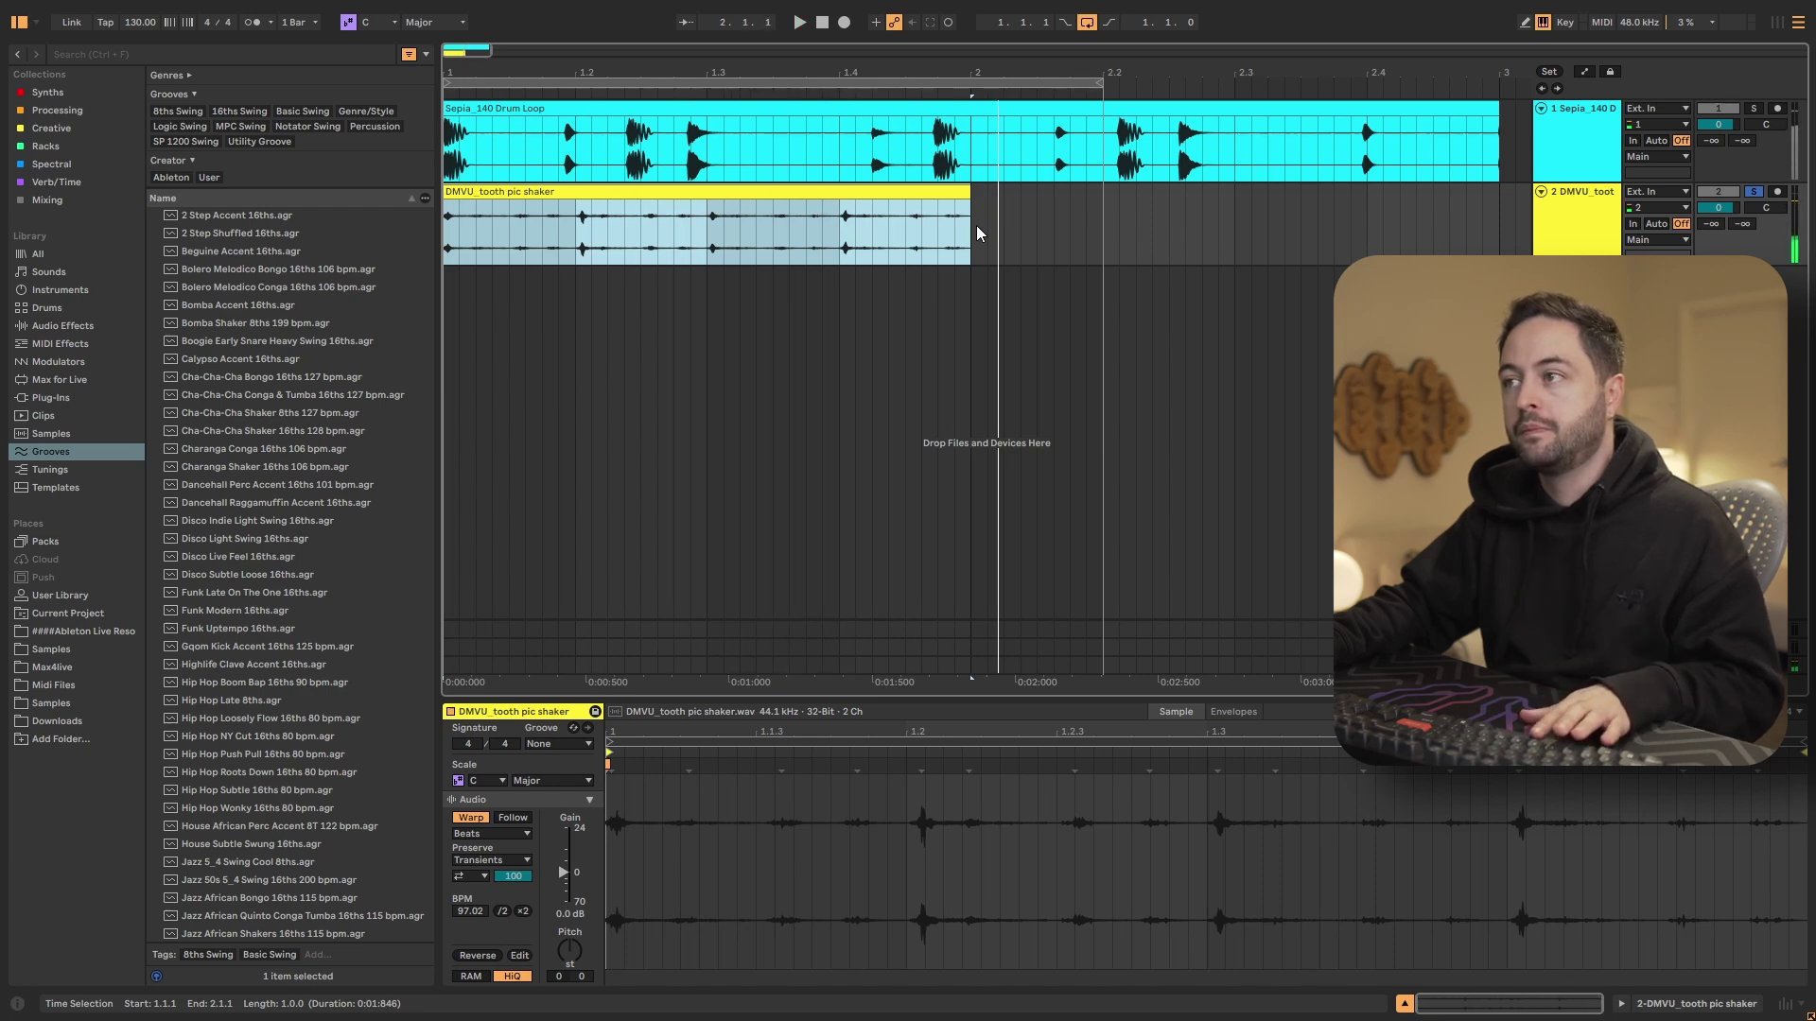
{"action": "key", "text": "space"}
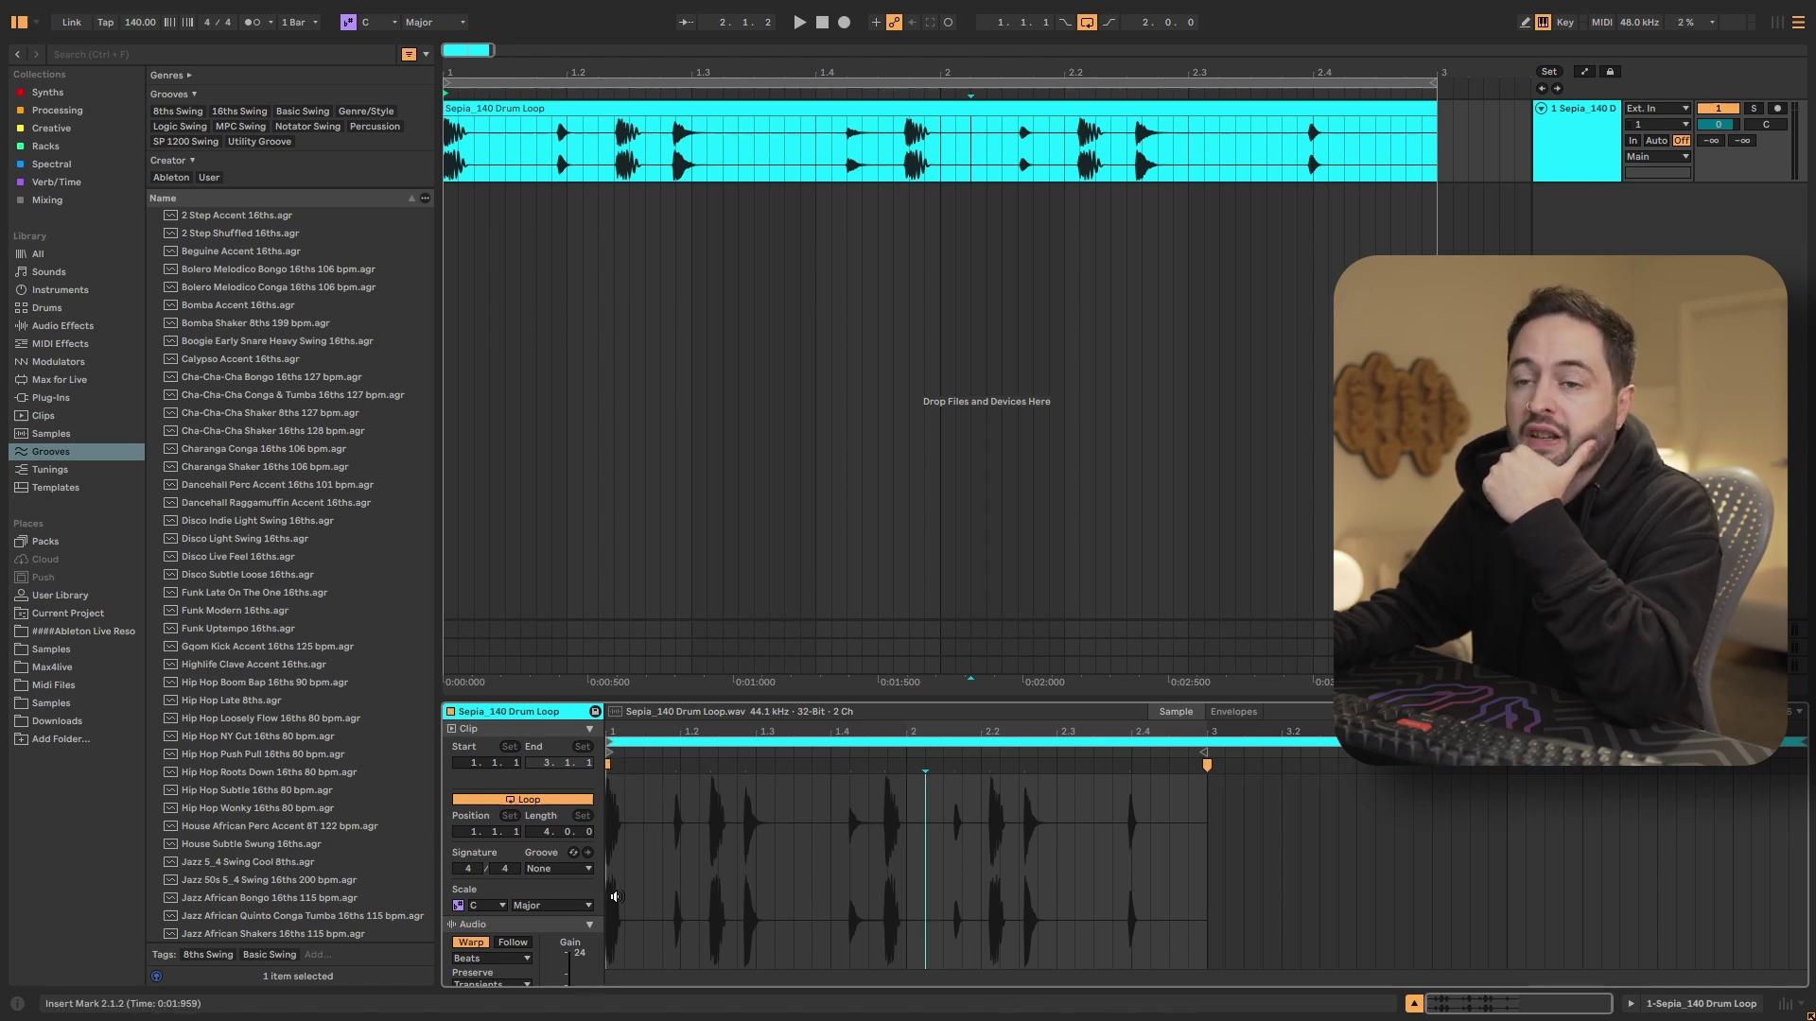
- Add a warp marker on the drum hit near beat 2.4 and nudge it slightly later
{"action": "mouse_move", "coordinate": [1204, 762]}
{"action": "left_mouse_down"}
{"action": "mouse_move", "coordinate": [1394, 767]}
{"action": "mouse_move", "coordinate": [1208, 788]}
{"action": "left_mouse_up"}
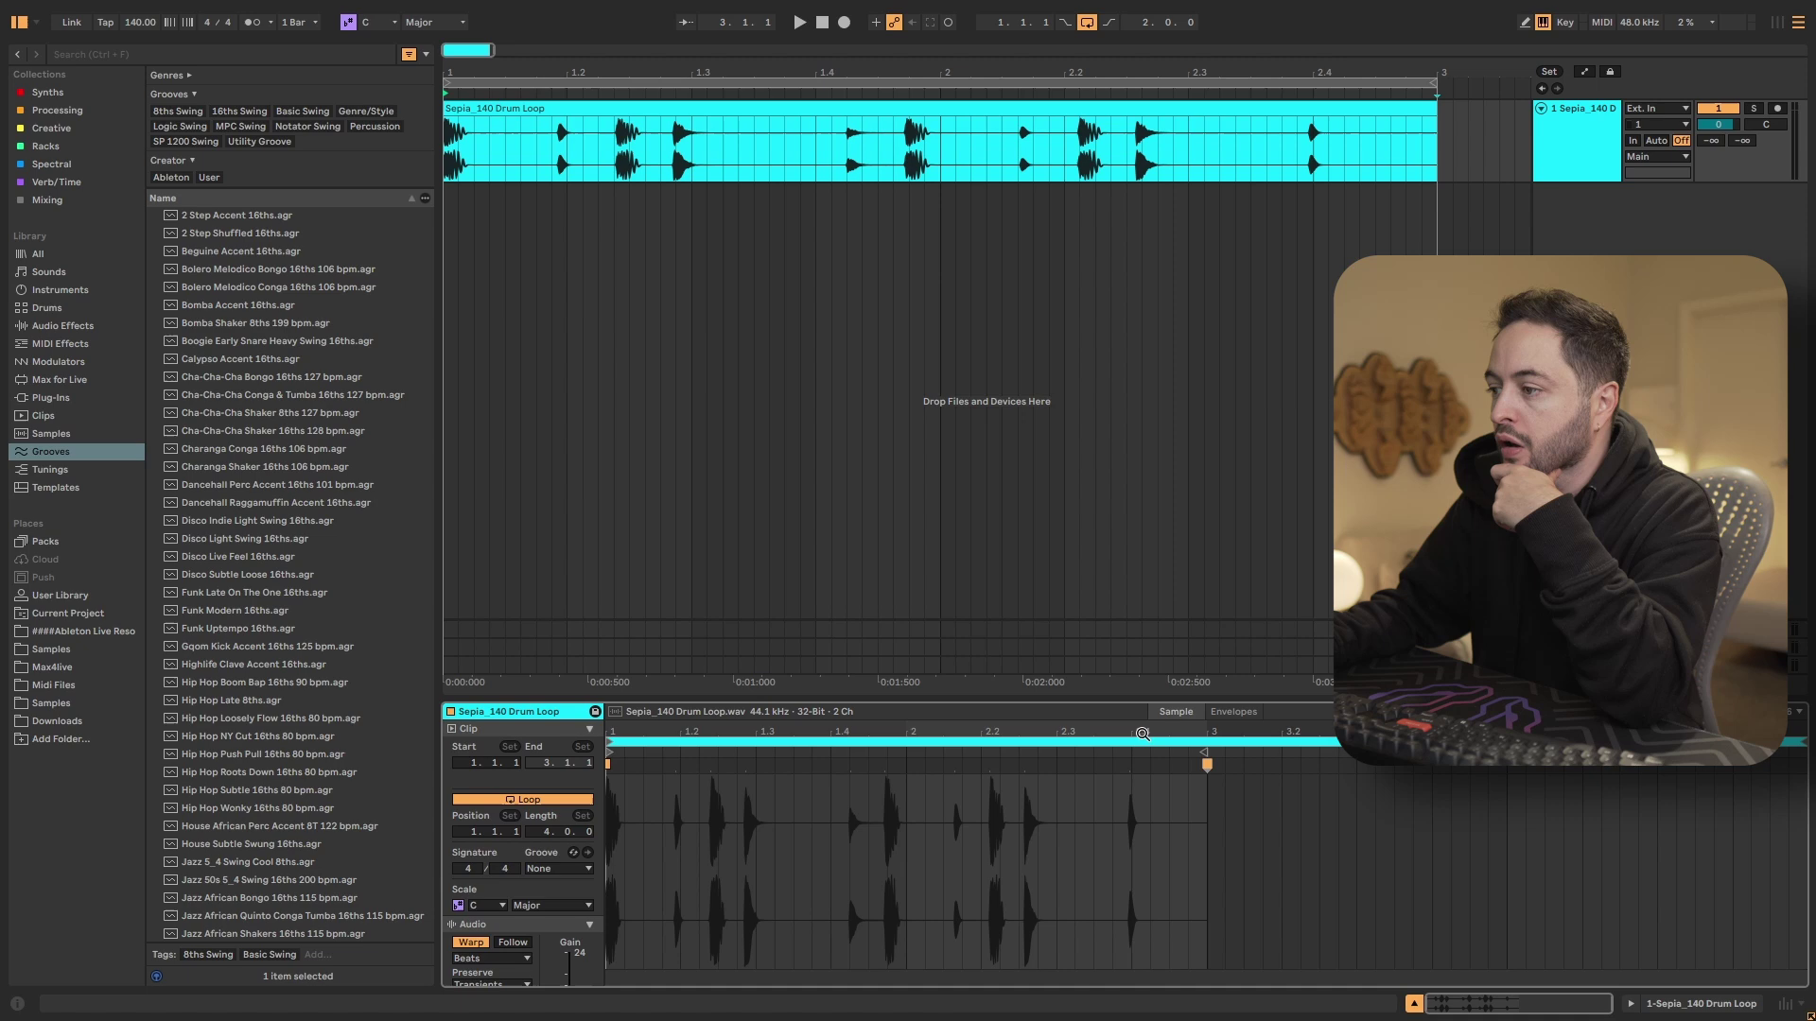
{"action": "scroll", "coordinate": [1126, 830], "scroll_direction": "up", "scroll_amount": 5}
{"action": "double_click", "coordinate": [1063, 766]}
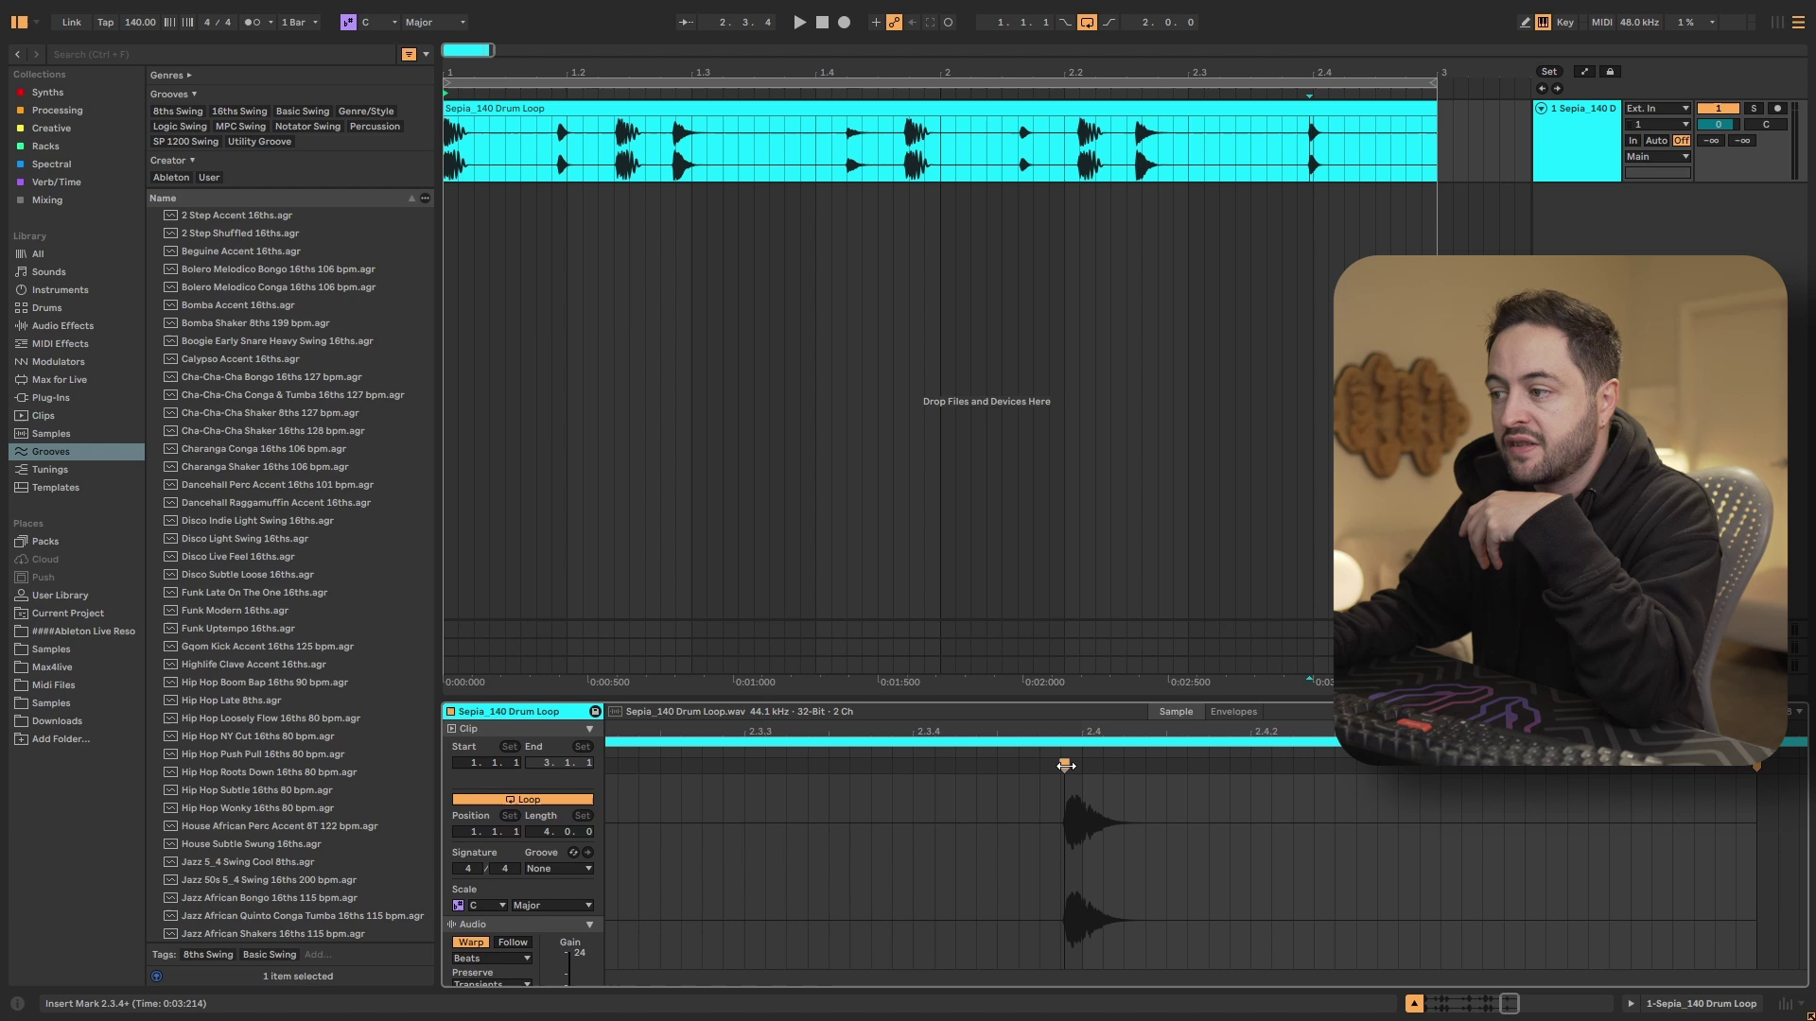
{"action": "left_click_drag", "start_coordinate": [1065, 765], "coordinate": [1083, 765]}
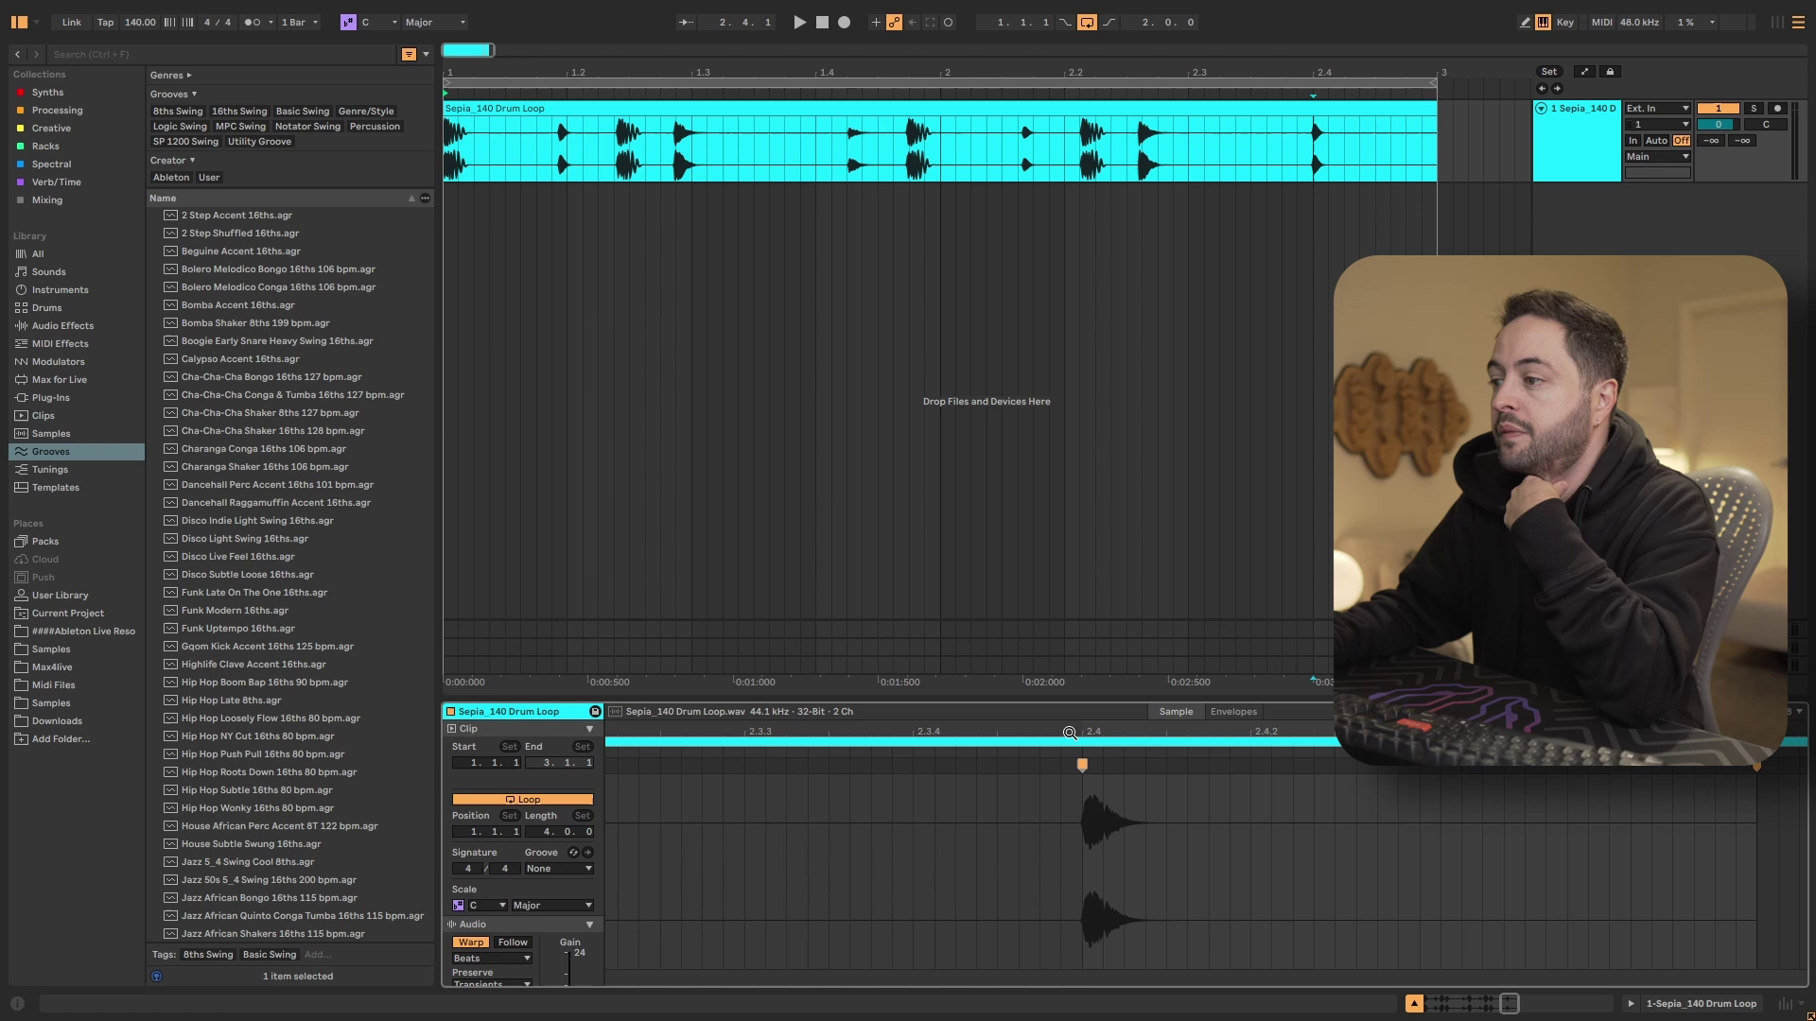
{"action": "left_click_drag", "start_coordinate": [1068, 735], "coordinate": [1068, 681]}
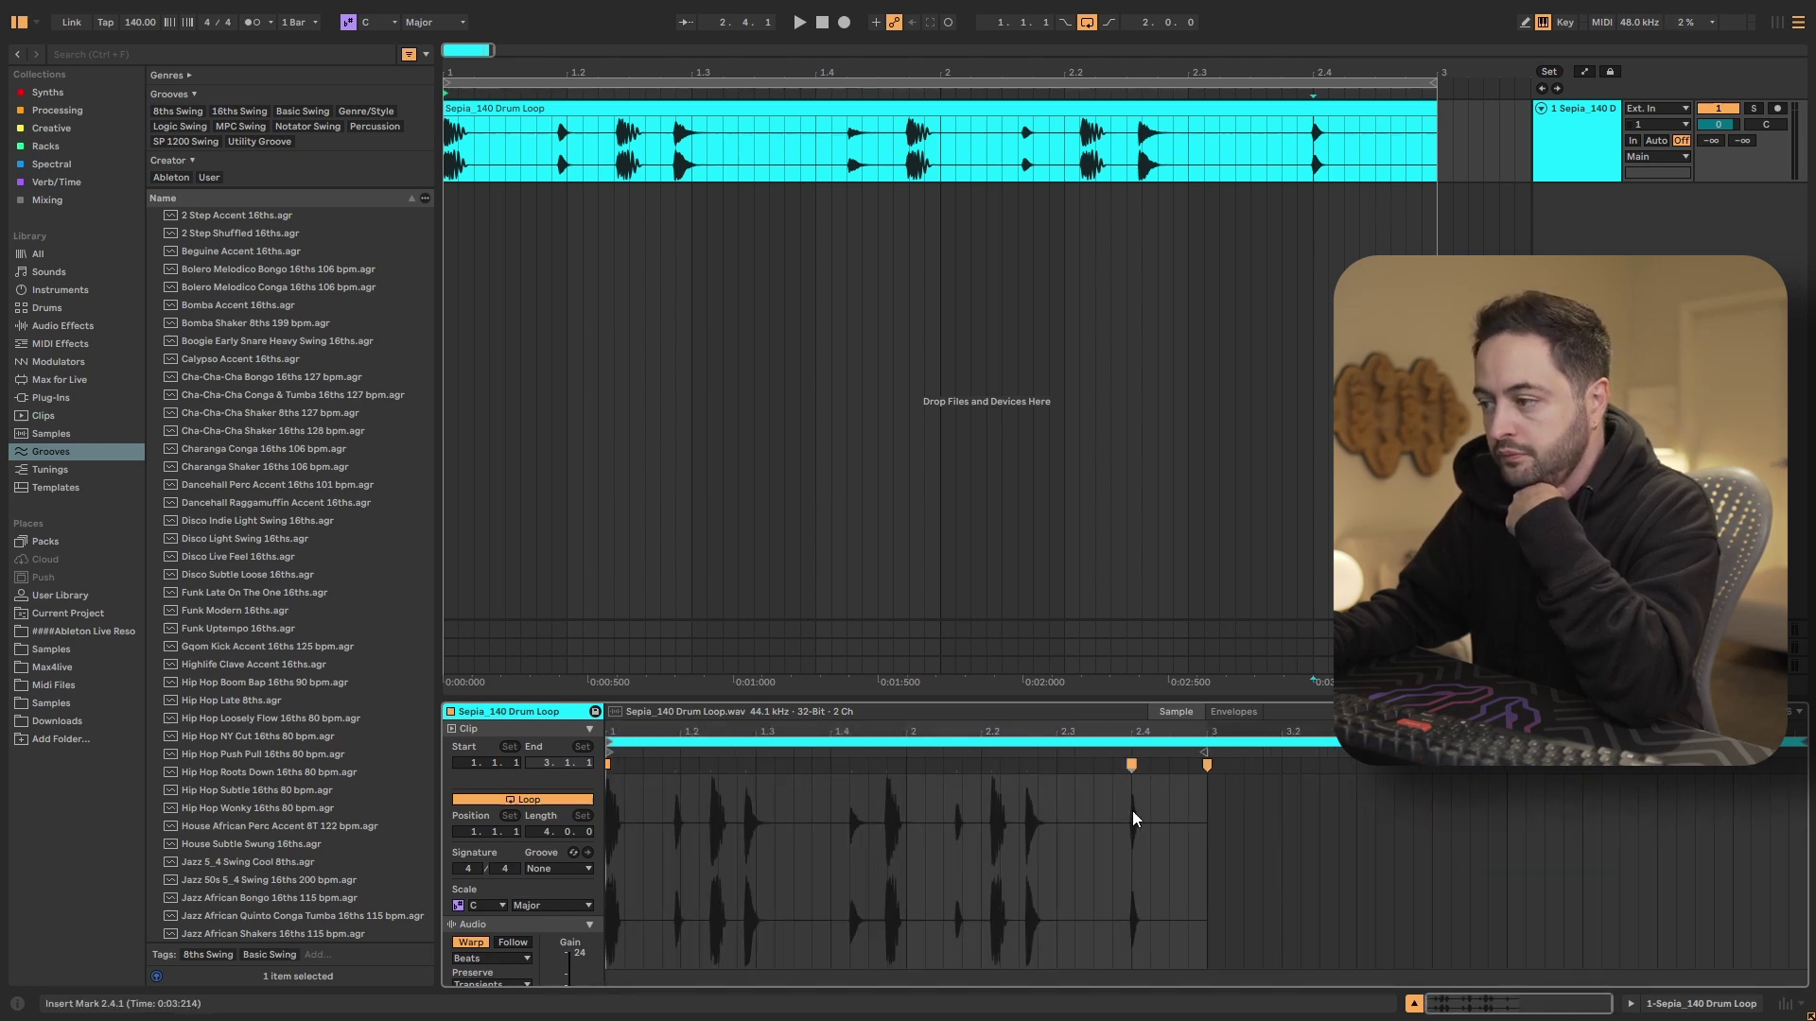
{"action": "left_click_drag", "start_coordinate": [1127, 810], "coordinate": [662, 851]}
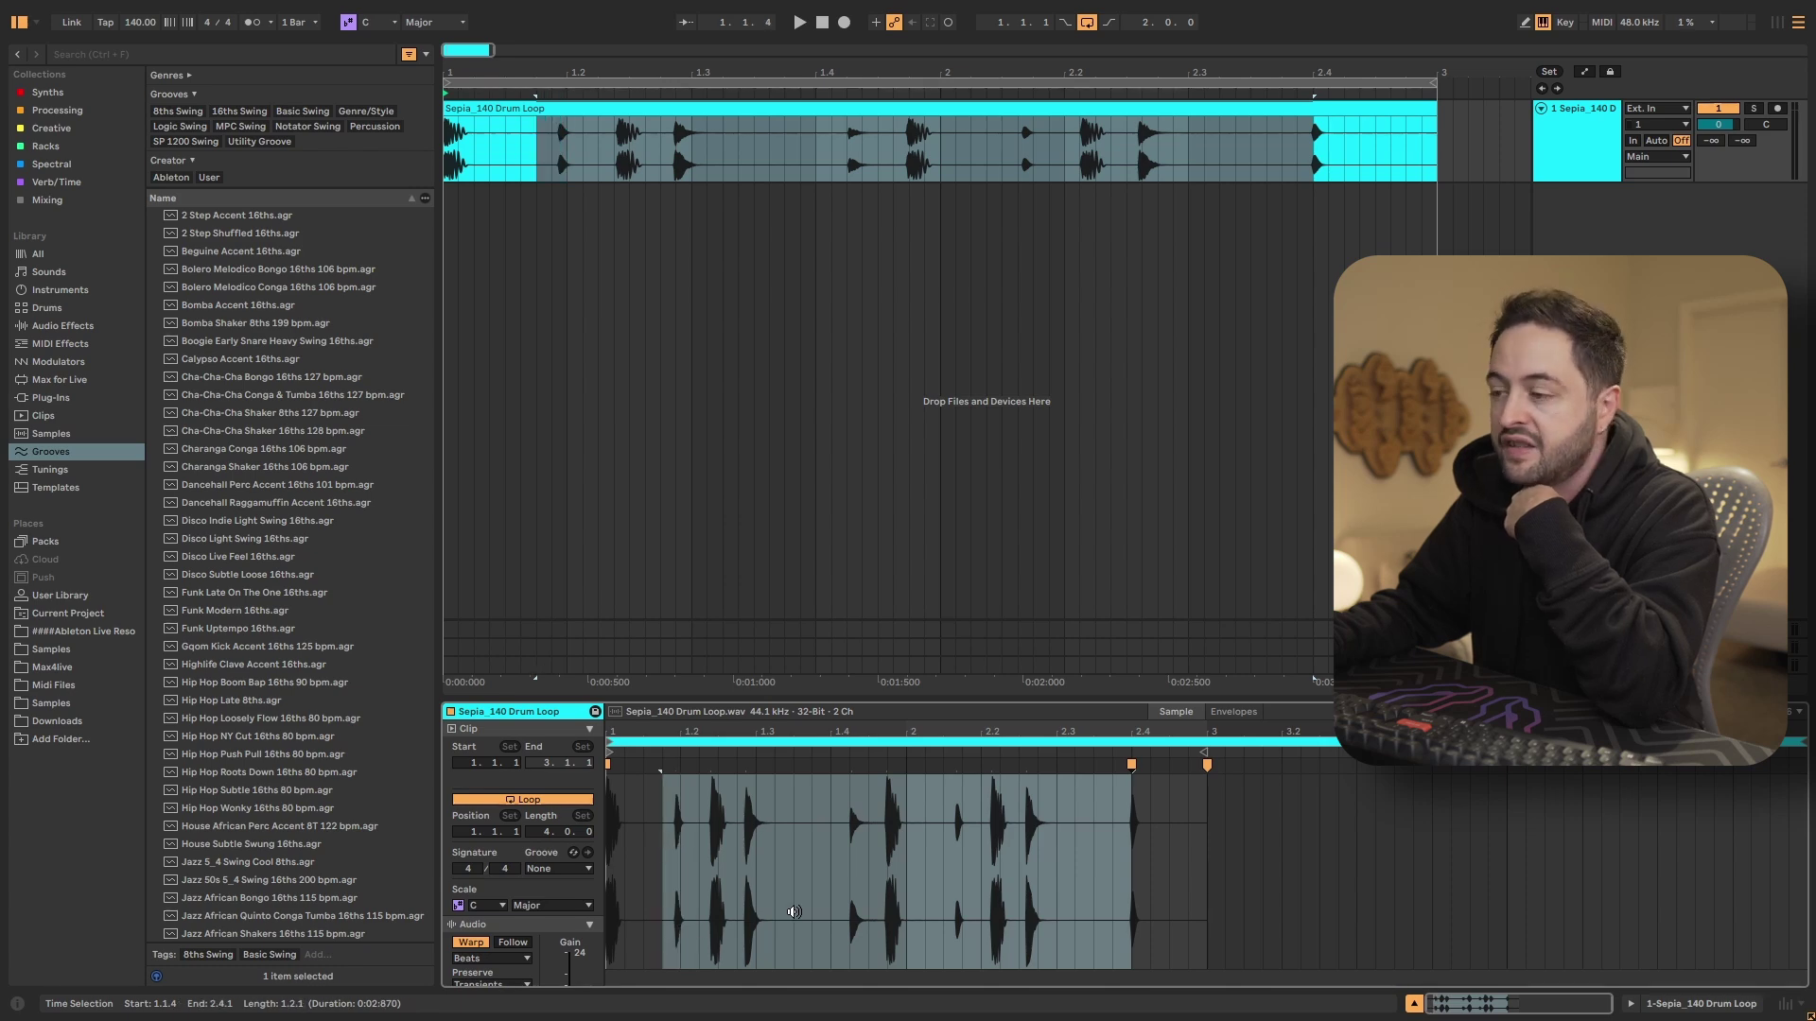
{"action": "left_click", "coordinate": [1134, 763]}
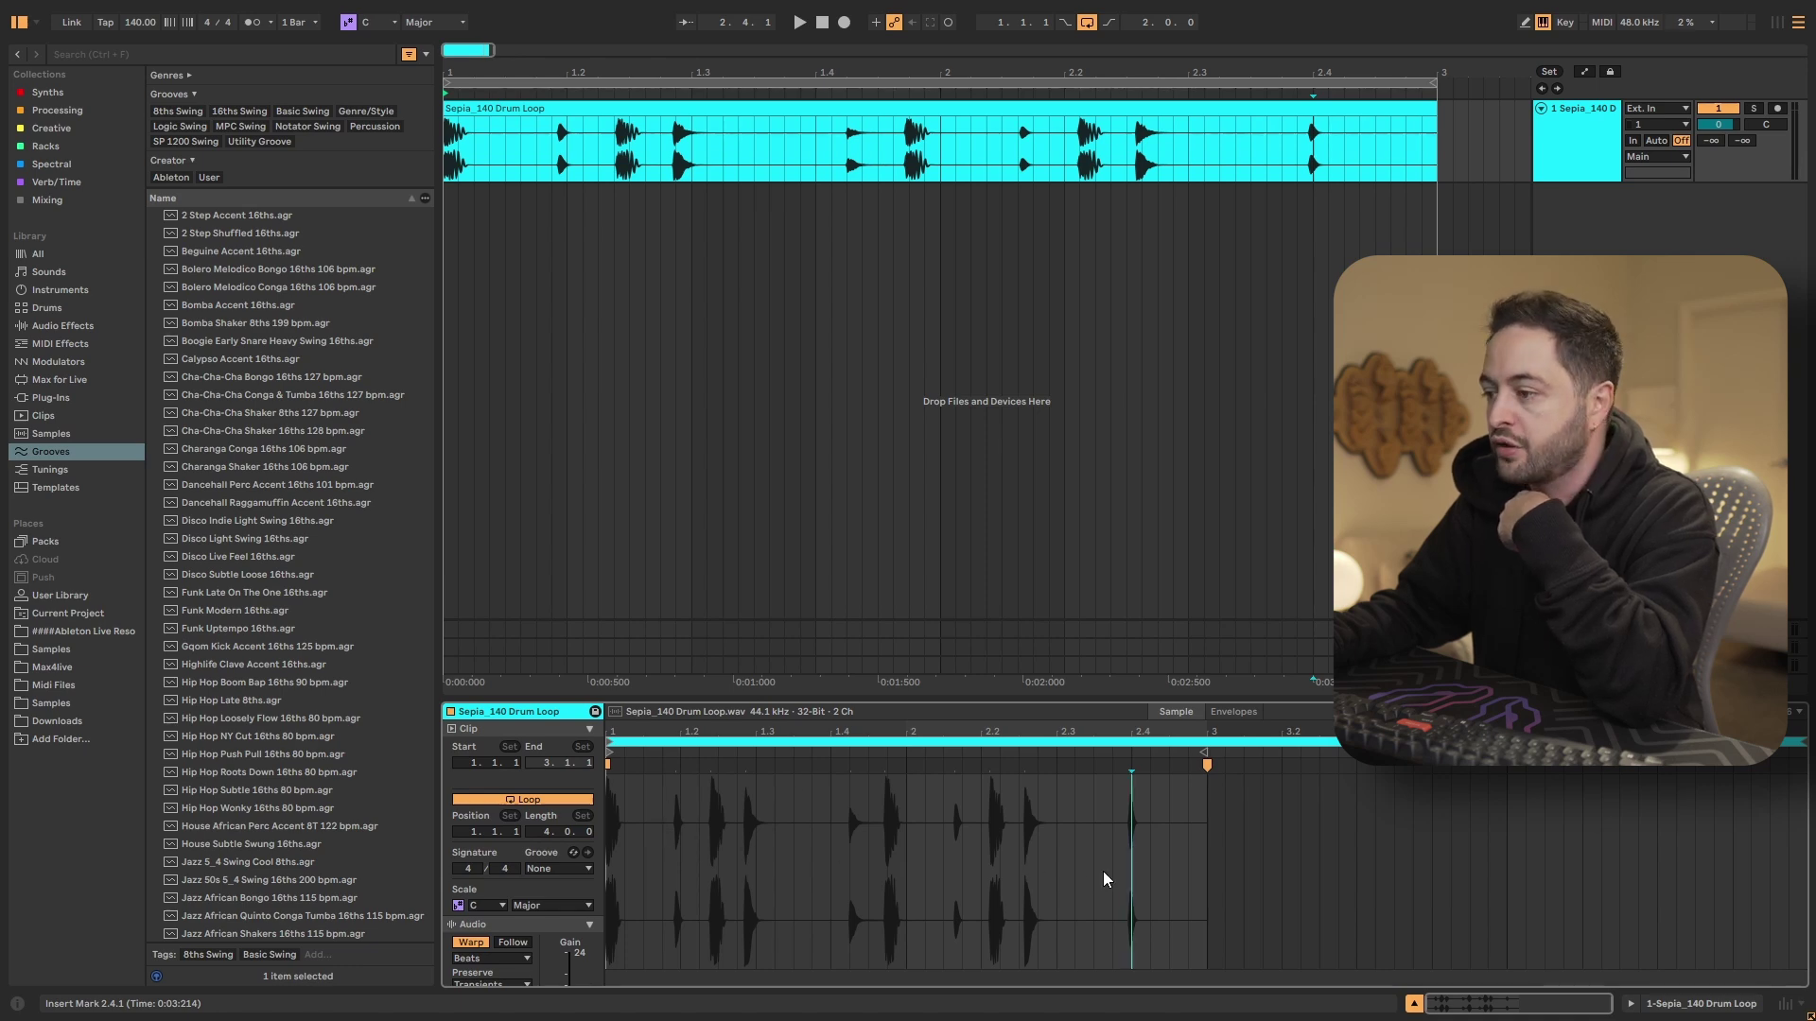
- Add a warp marker on the drum hit at 2.3.4 and push it slightly later
{"action": "left_click_drag", "start_coordinate": [1134, 735], "coordinate": [1080, 780]}
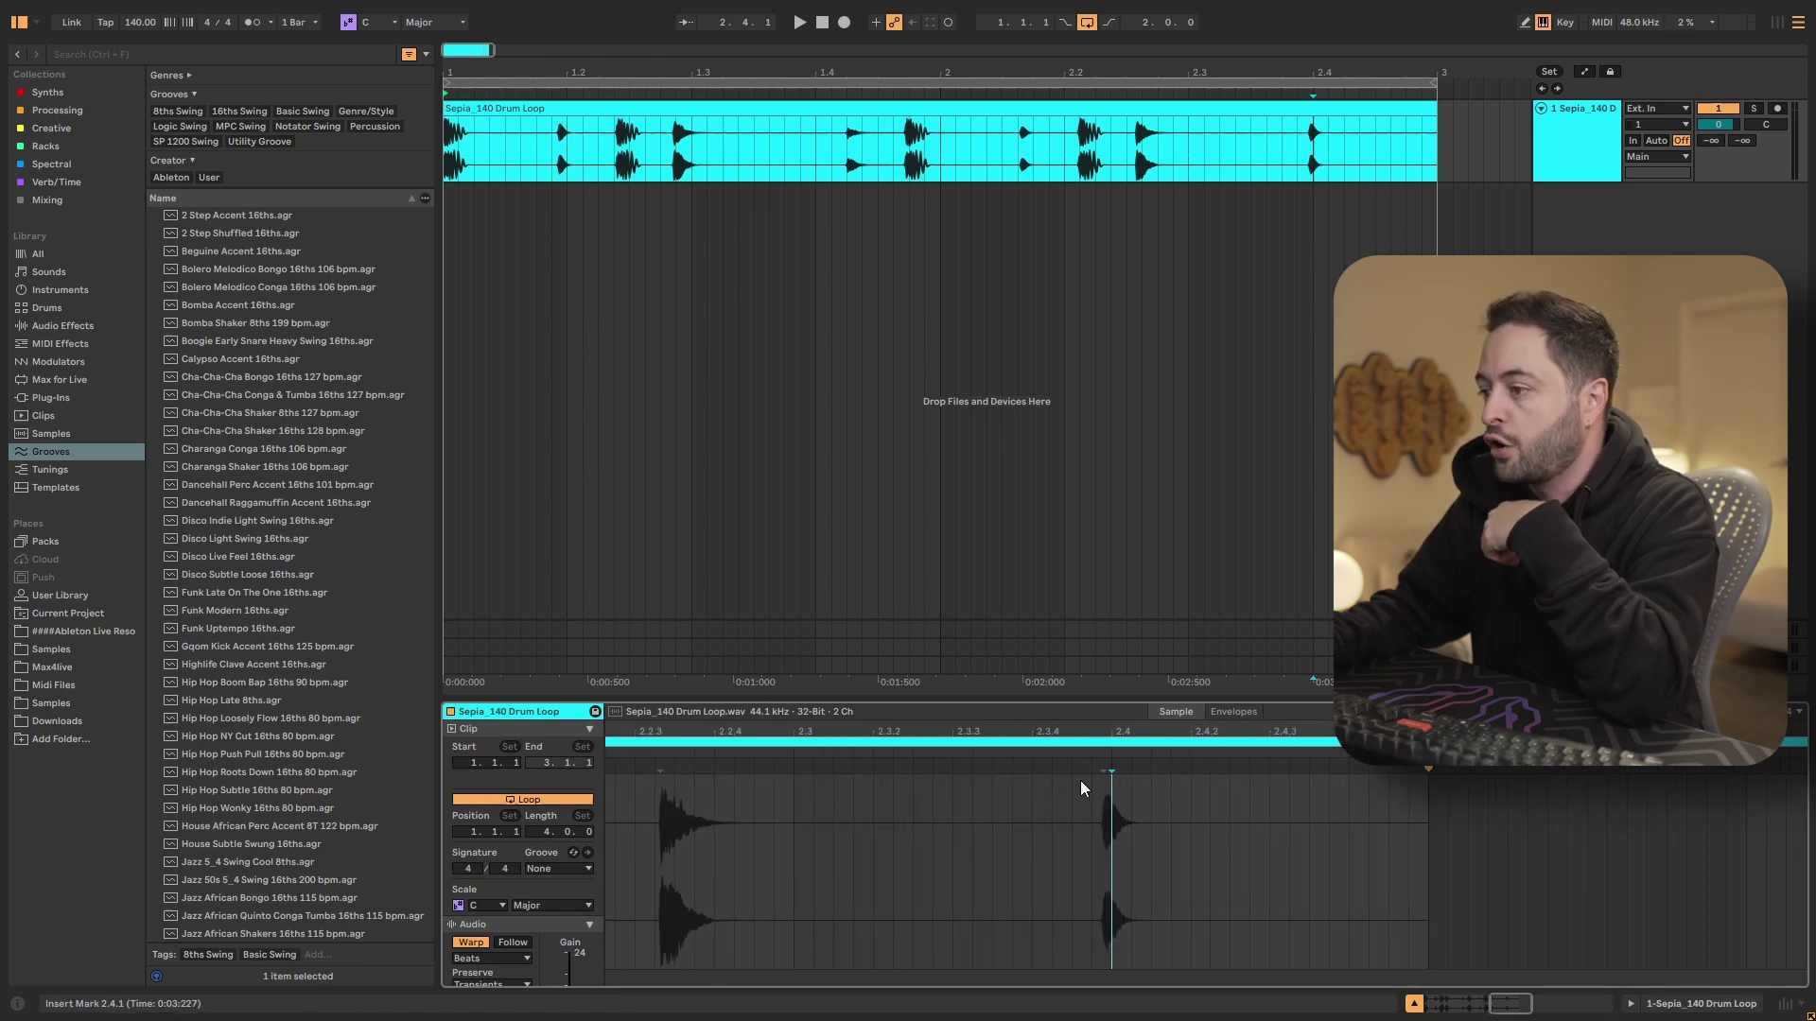
{"action": "double_click", "coordinate": [1072, 766]}
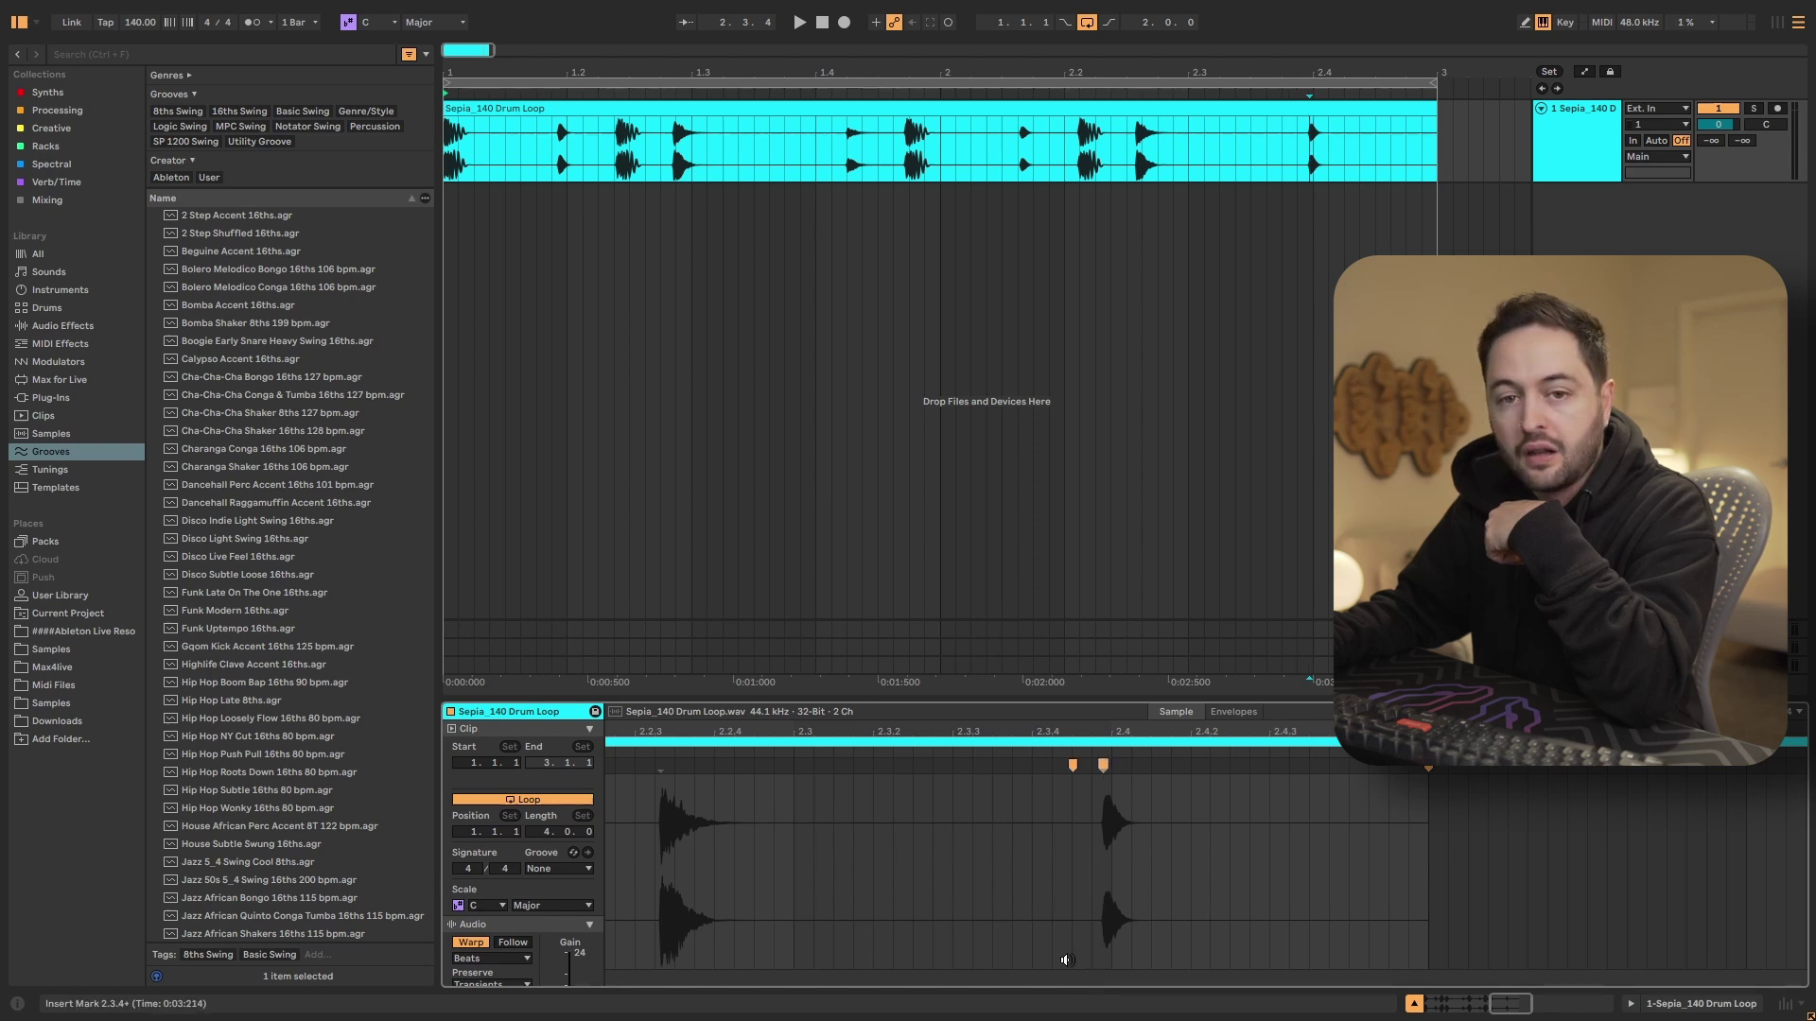
{"action": "left_click_drag", "start_coordinate": [1106, 760], "coordinate": [667, 823]}
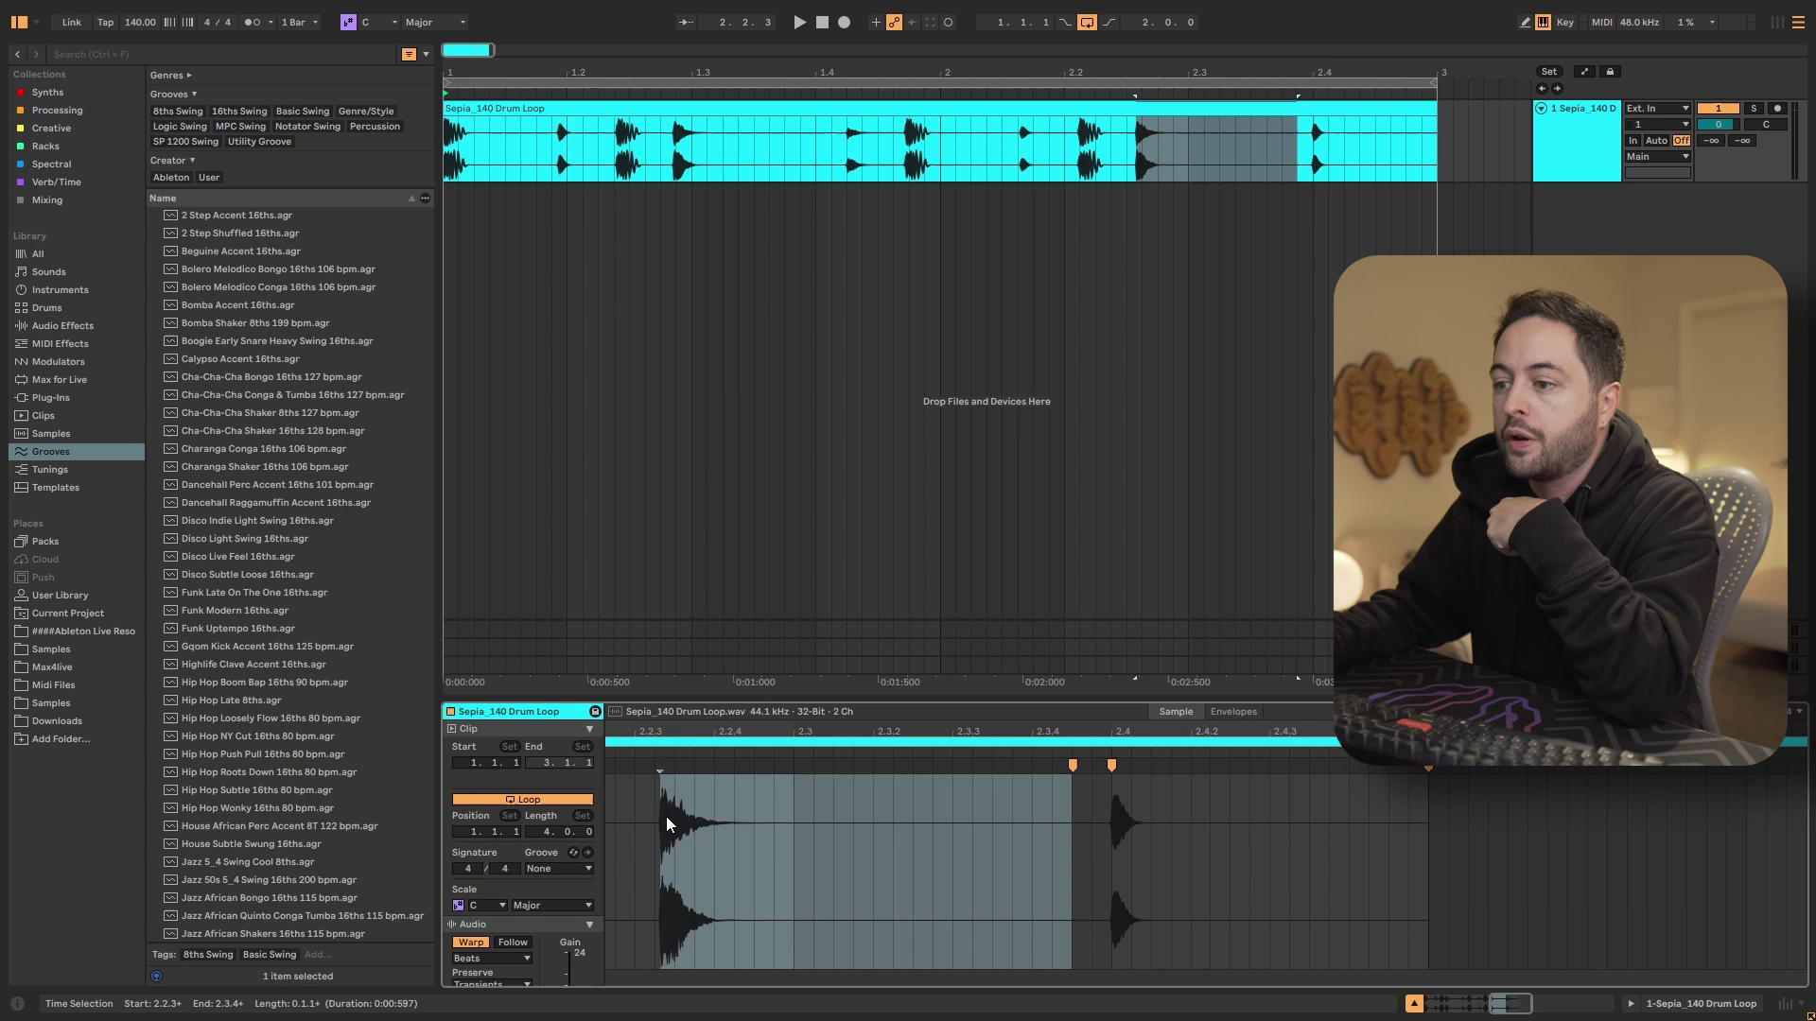
- Remove the warp markers at 2.3.4 and 2.4, return to the start, and enable the metronome
{"action": "double_click", "coordinate": [1069, 769]}
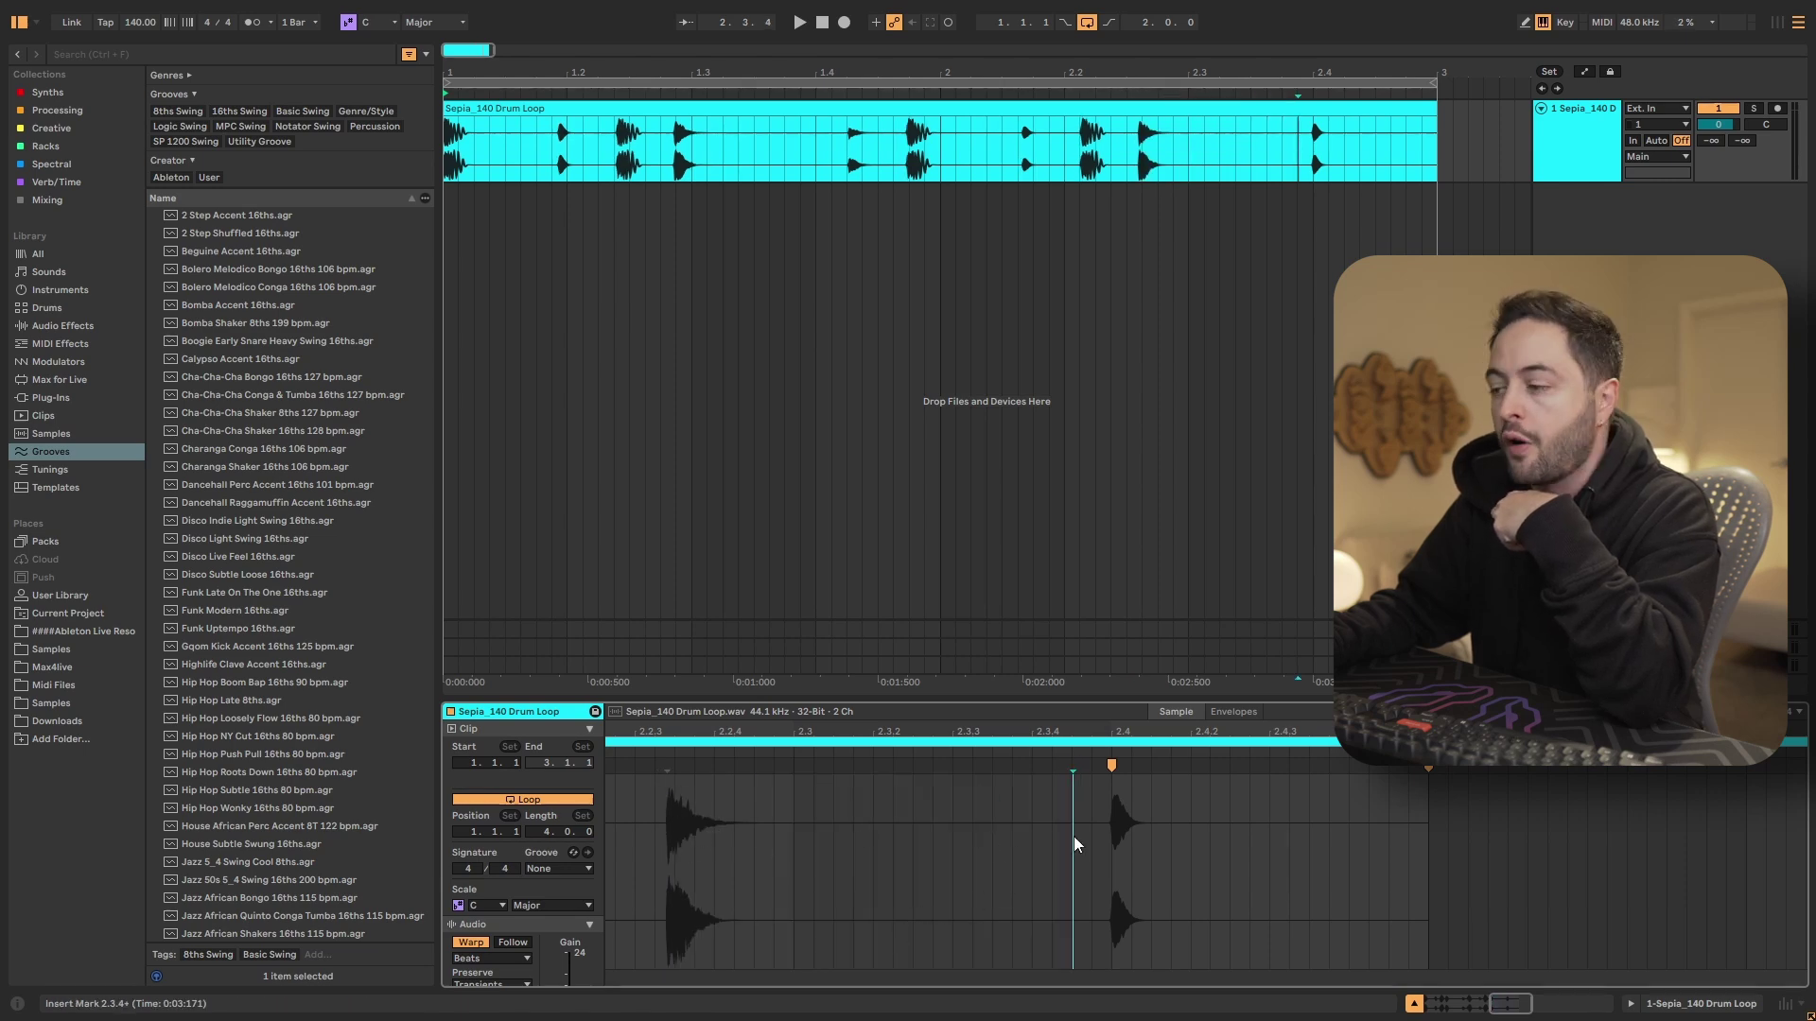
{"action": "left_click_drag", "start_coordinate": [1095, 843], "coordinate": [783, 850]}
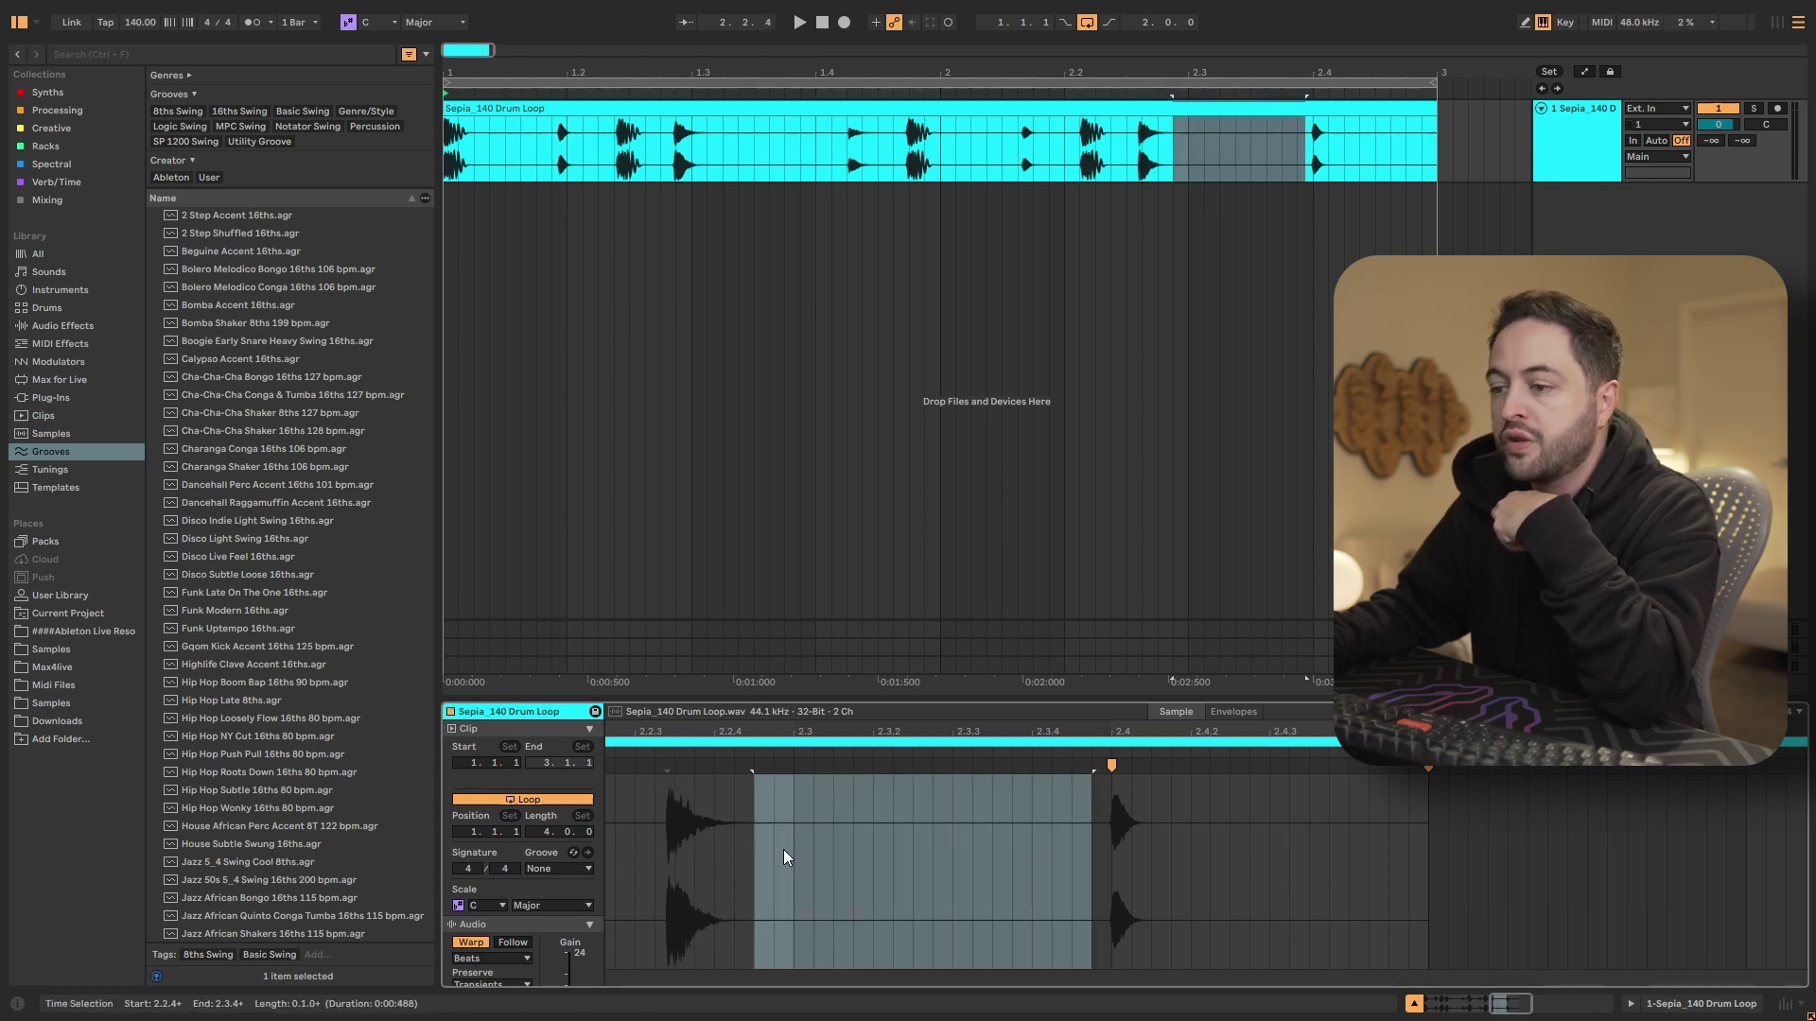
{"action": "double_click", "coordinate": [1111, 768]}
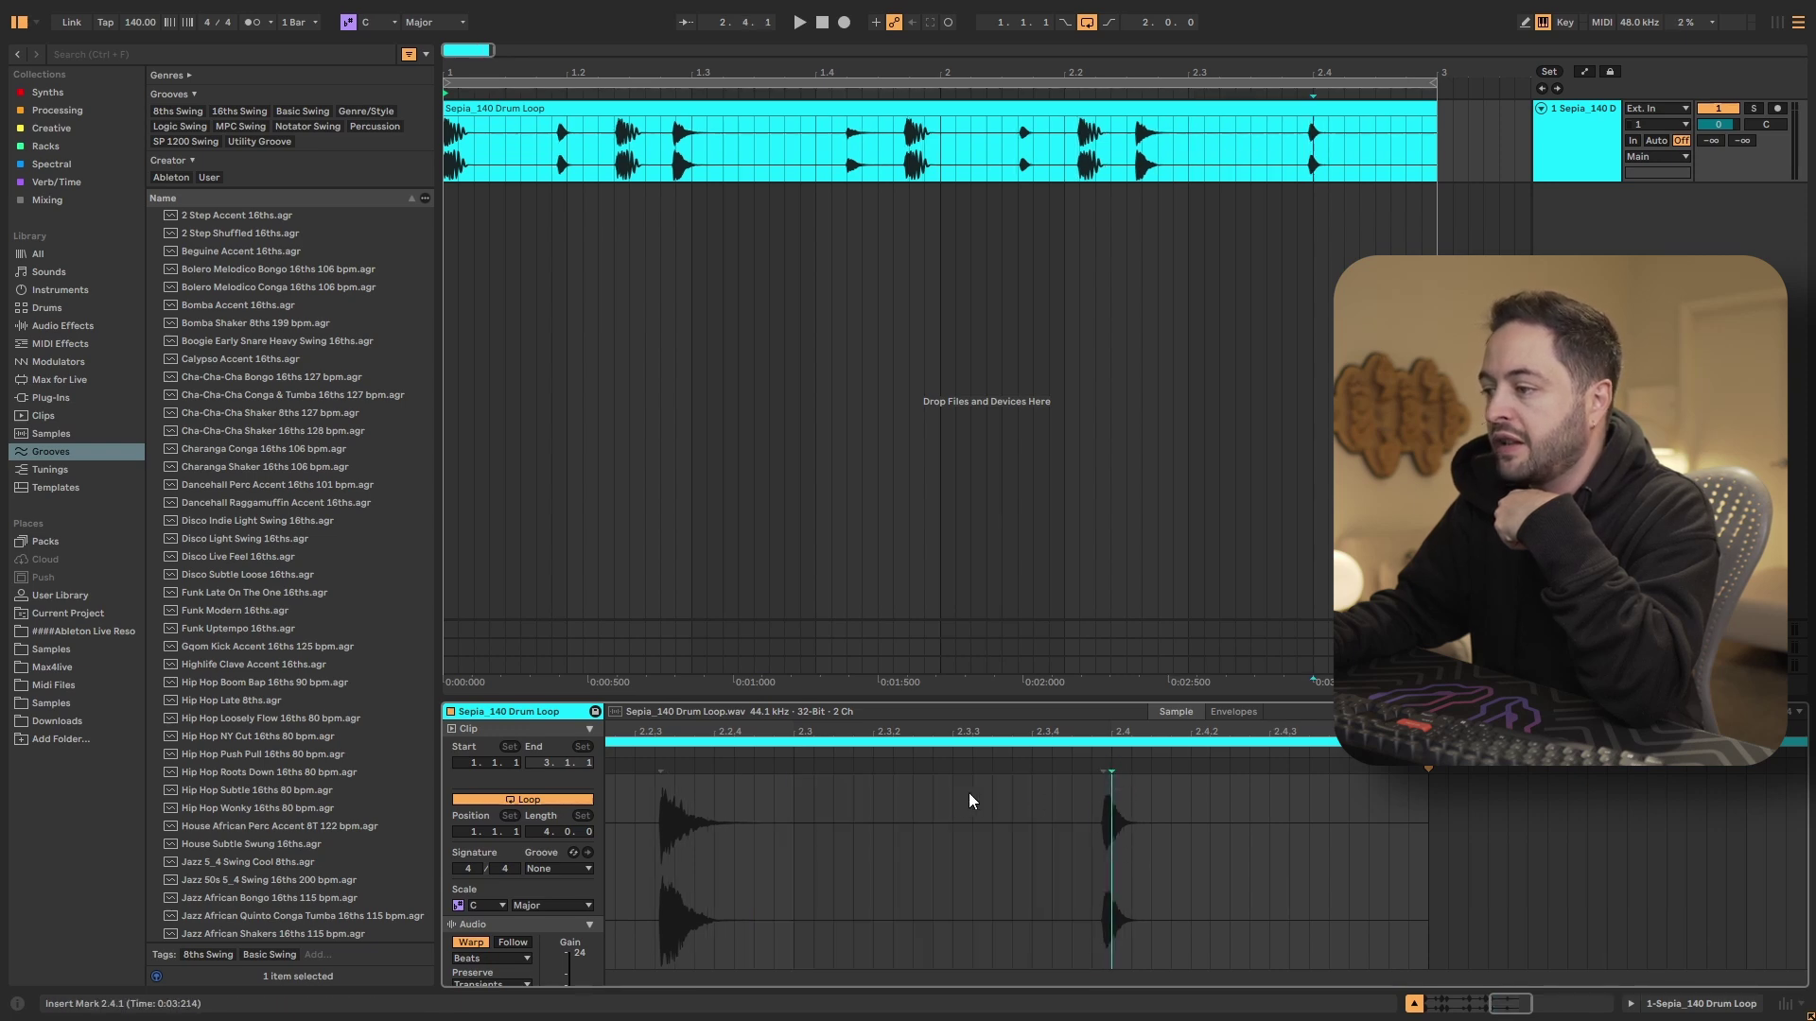
{"action": "left_click_drag", "start_coordinate": [1063, 735], "coordinate": [1116, 681]}
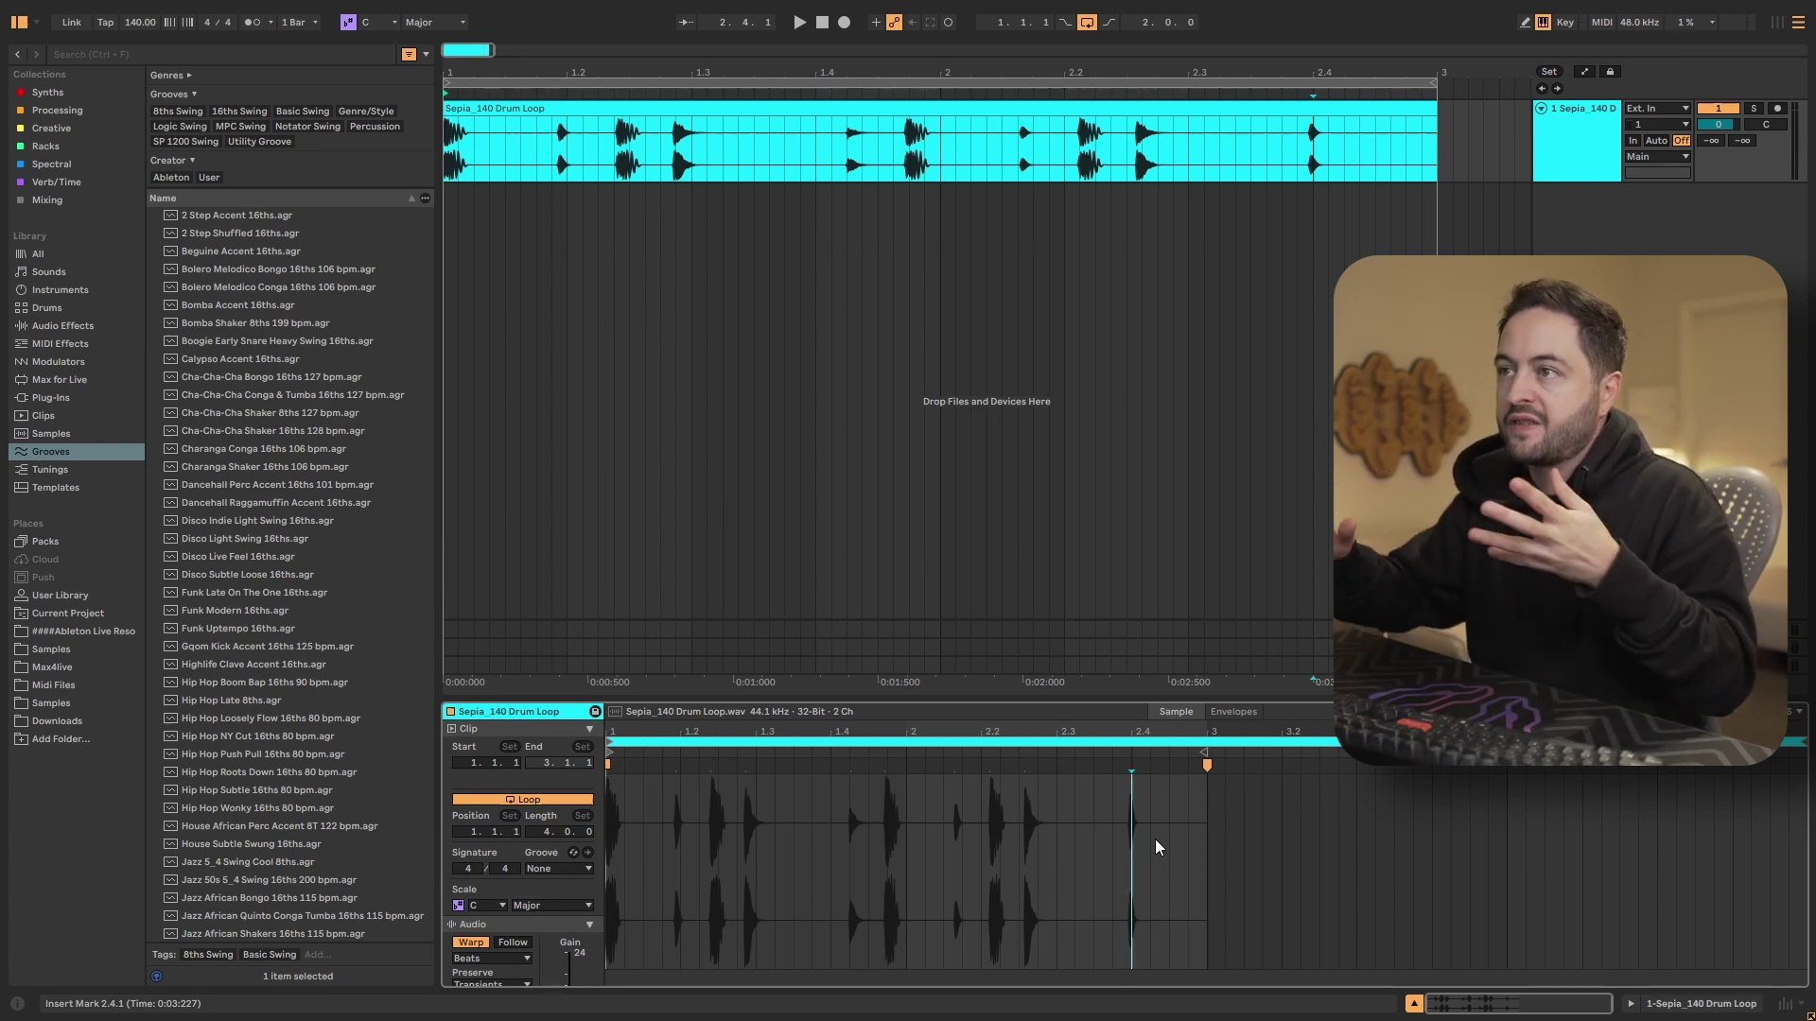
{"action": "left_click", "coordinate": [510, 243]}
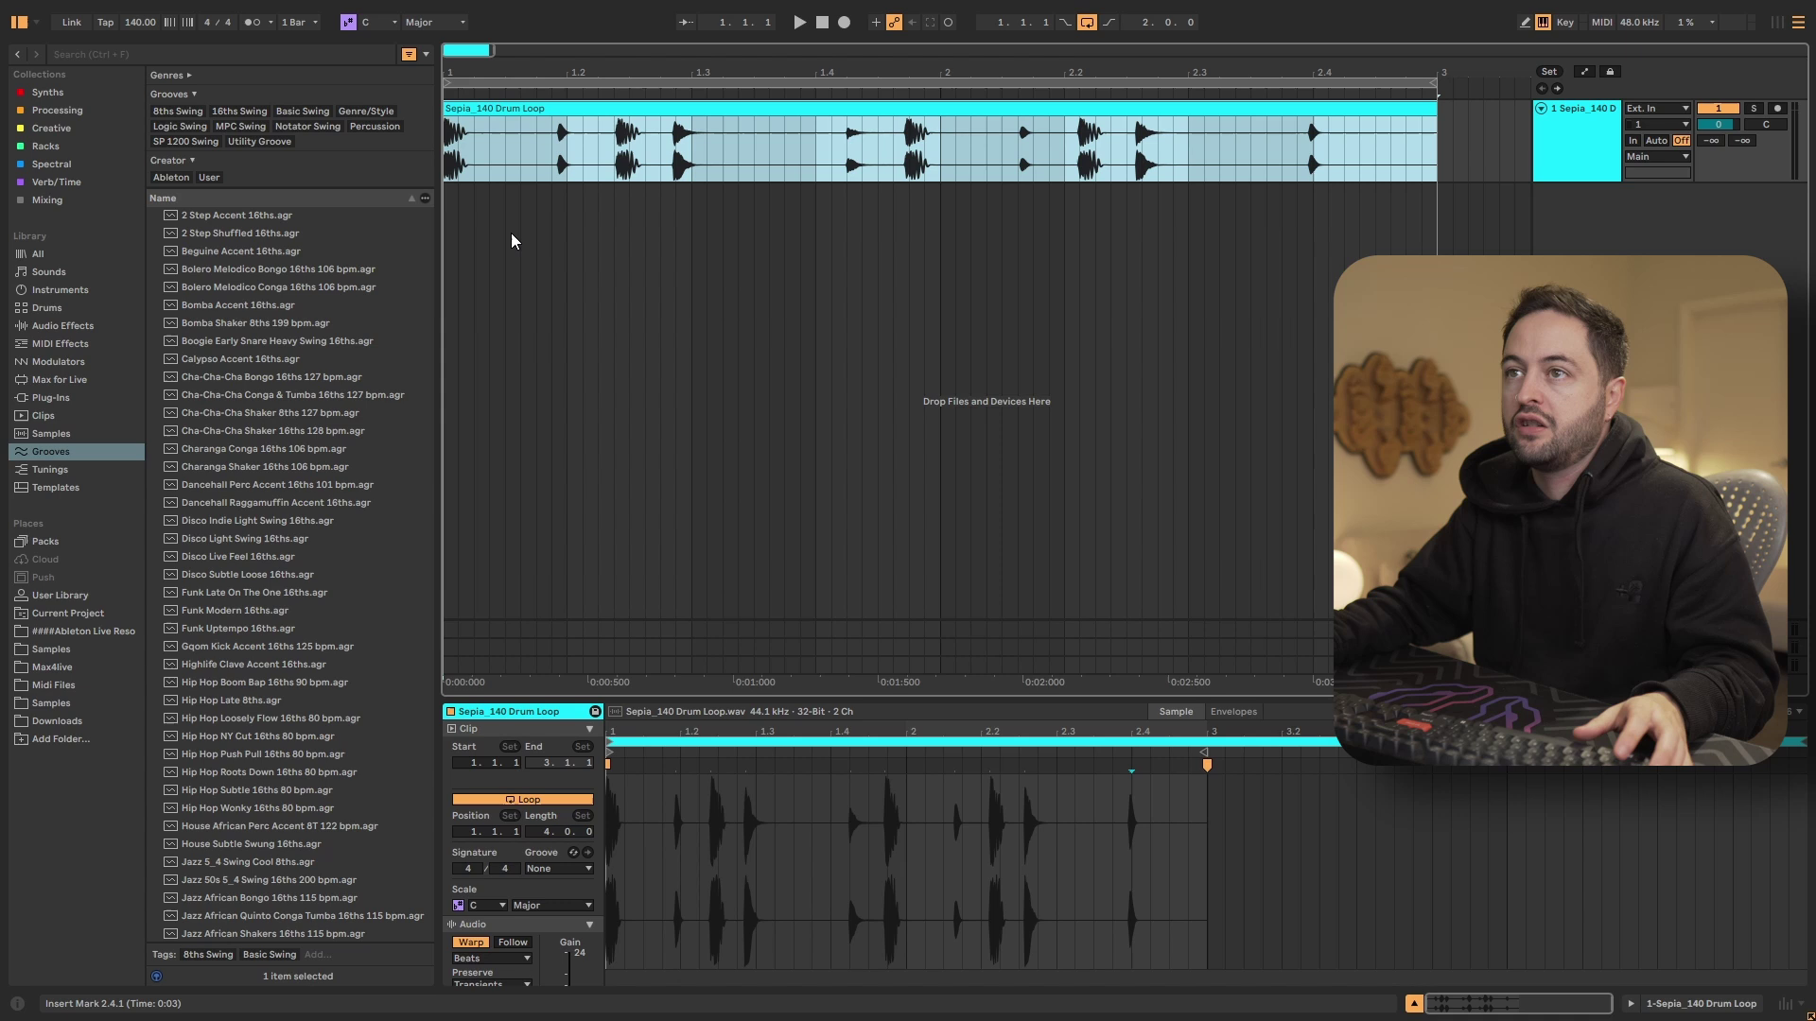
{"action": "left_click", "coordinate": [253, 24]}
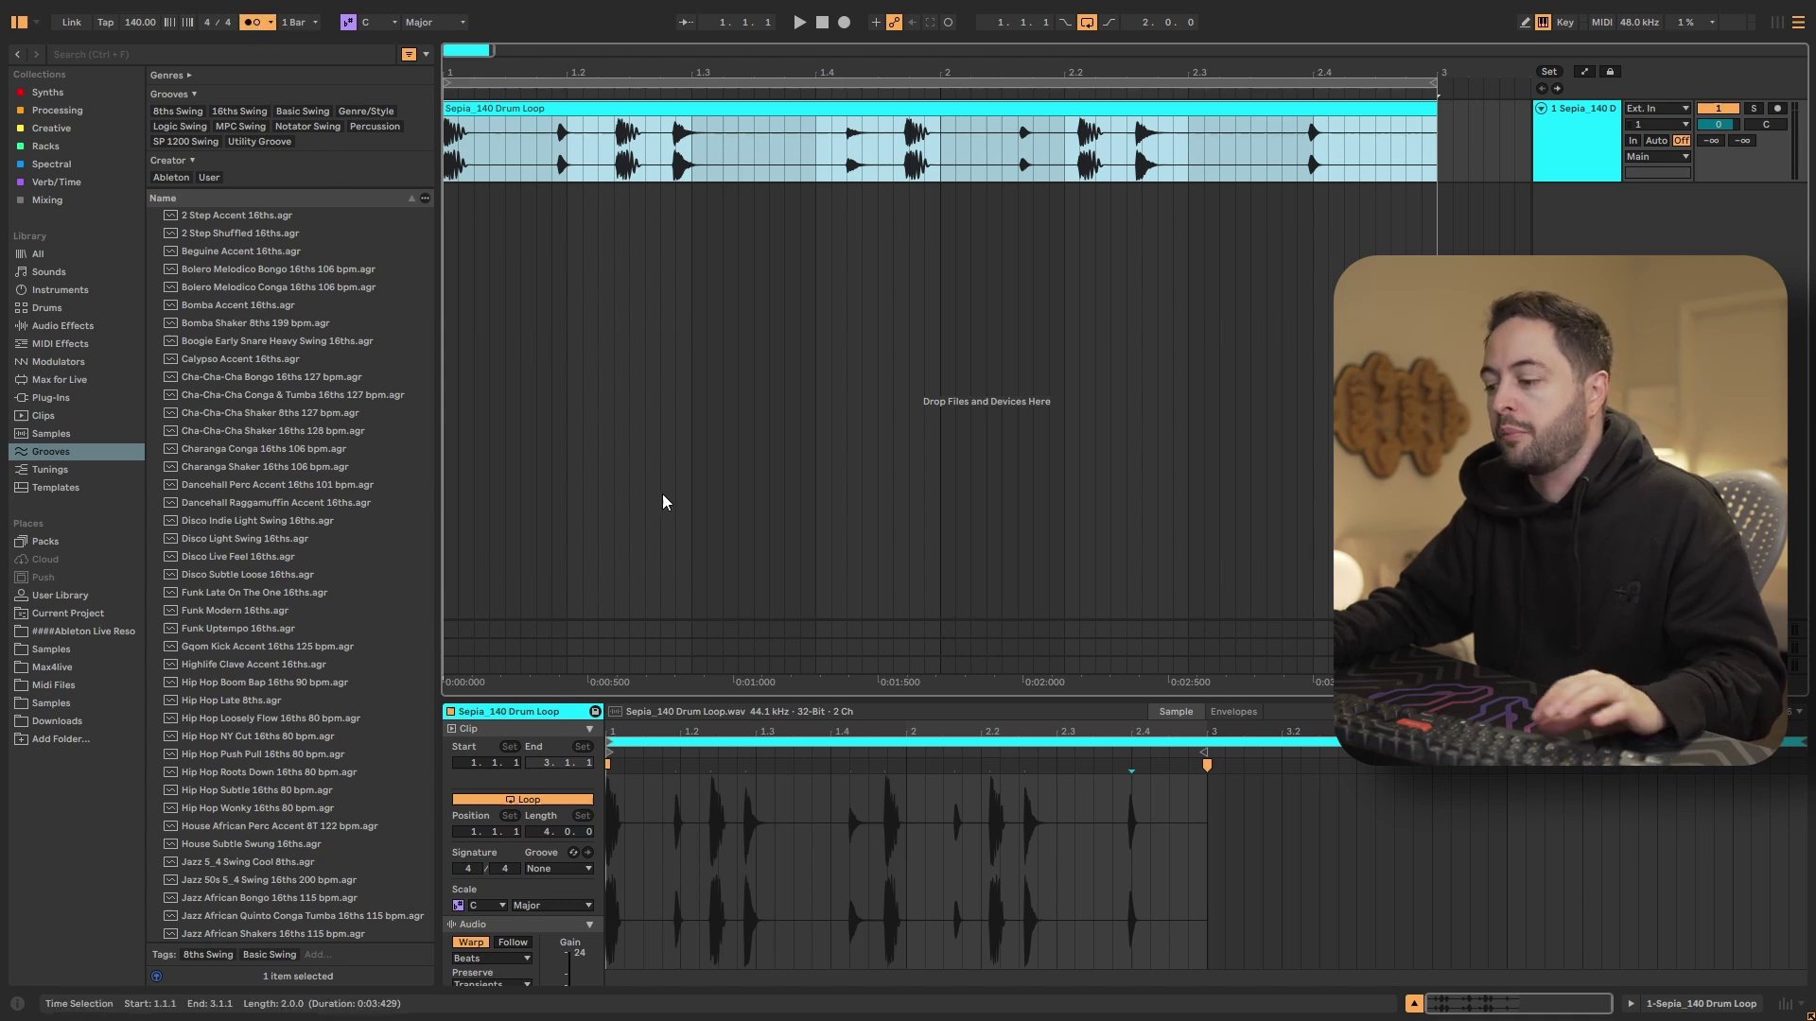
- Drag the end warp marker right to stretch the drum loop's ending later, then play it
{"action": "key", "text": "space"}
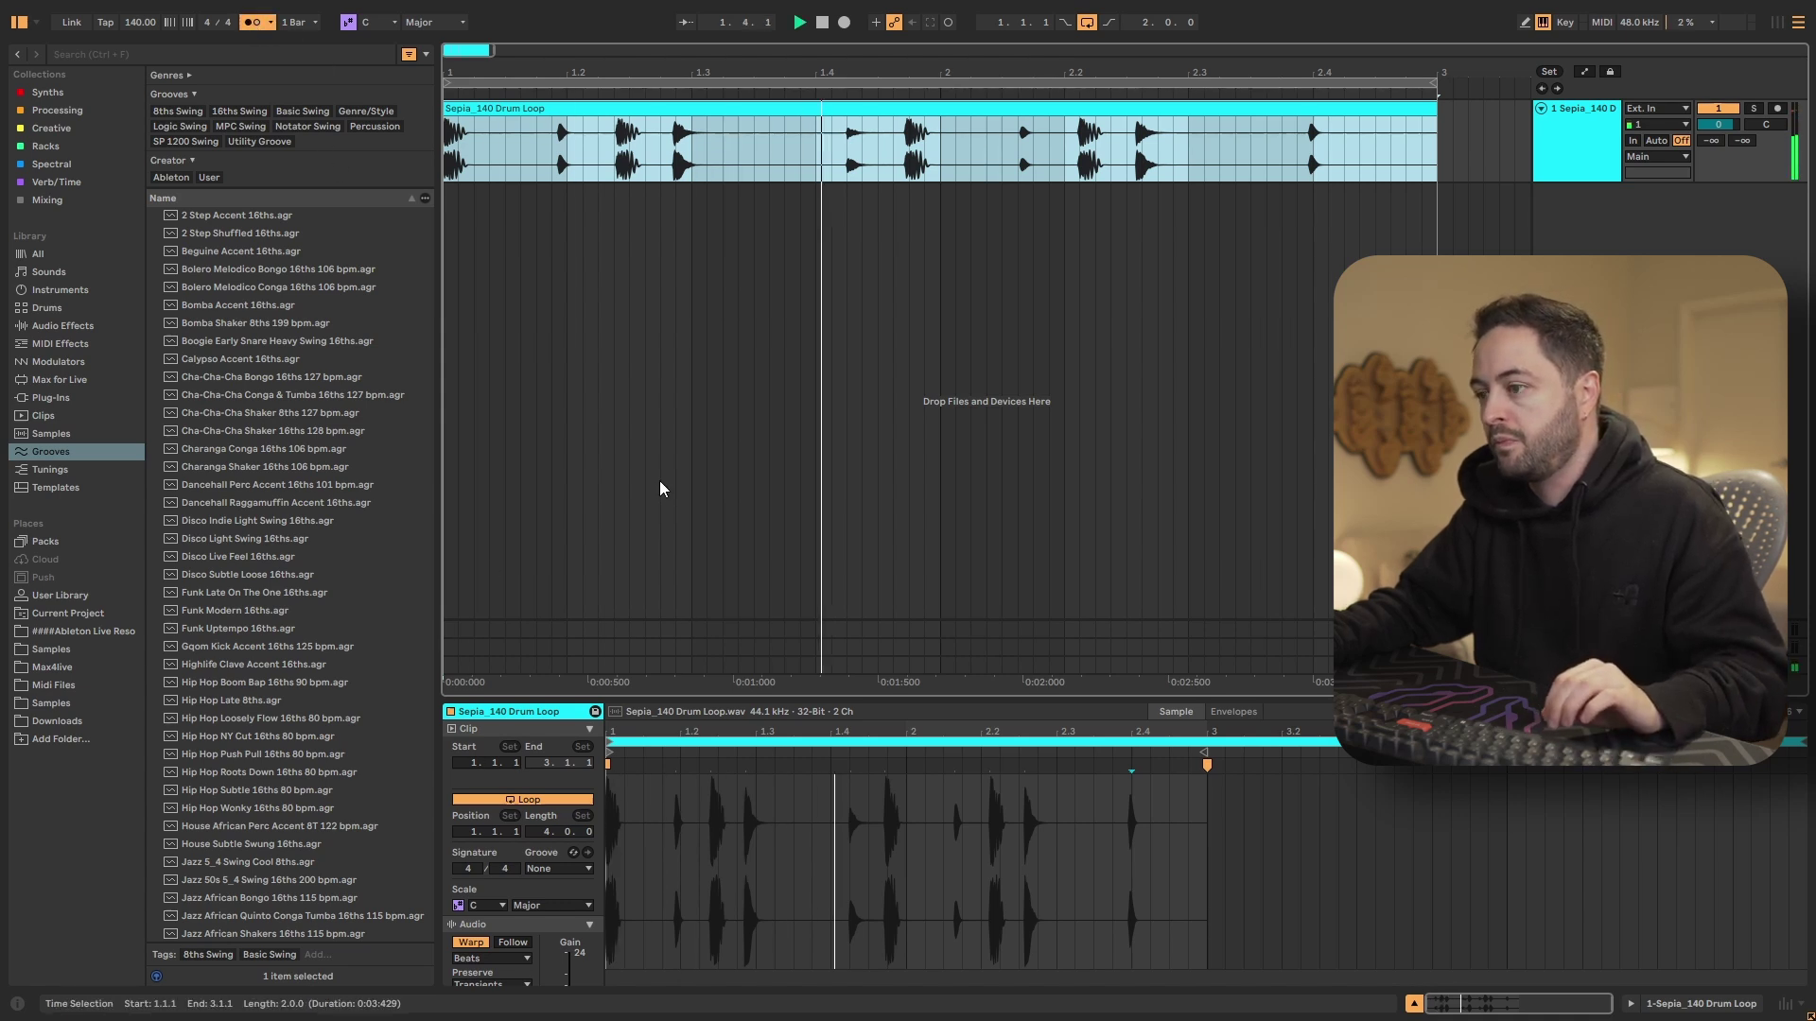
{"action": "key", "text": "space"}
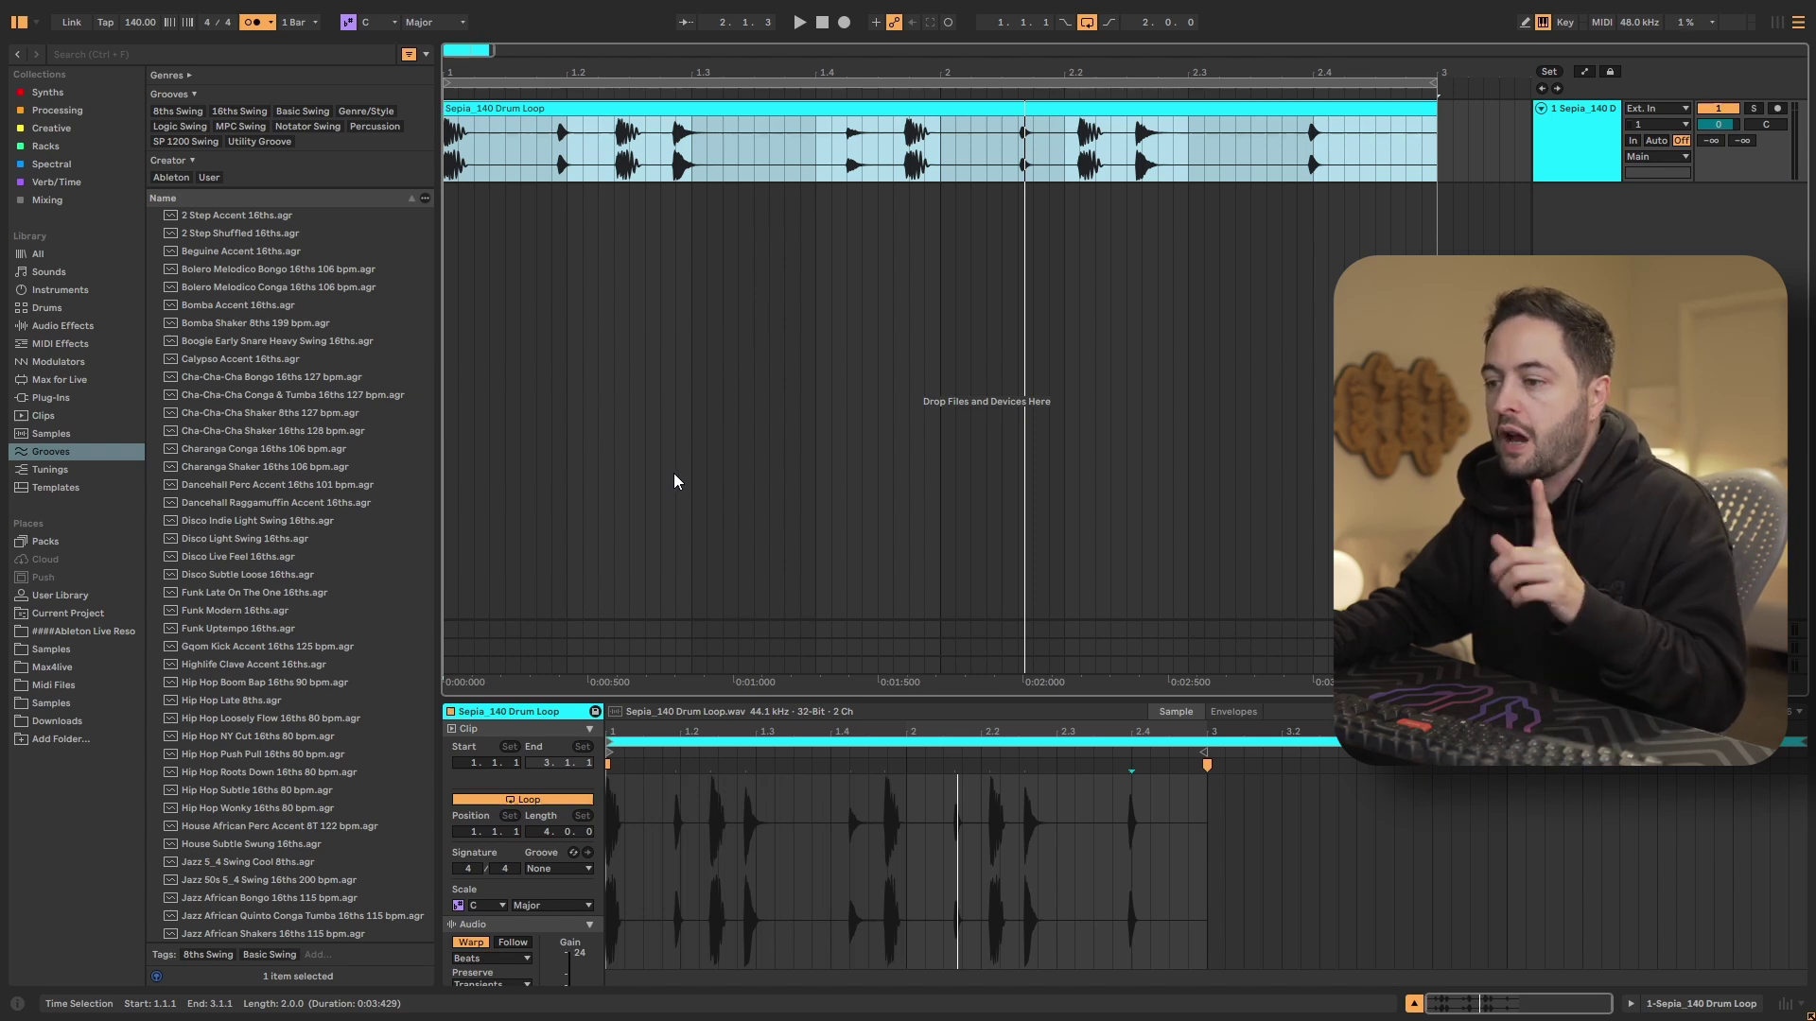
{"action": "mouse_move", "coordinate": [1206, 766]}
{"action": "left_mouse_down"}
{"action": "mouse_move", "coordinate": [1265, 767]}
{"action": "mouse_move", "coordinate": [1296, 731]}
{"action": "mouse_move", "coordinate": [1277, 760]}
{"action": "mouse_move", "coordinate": [1278, 732]}
{"action": "left_mouse_up"}
{"action": "key", "text": "space"}
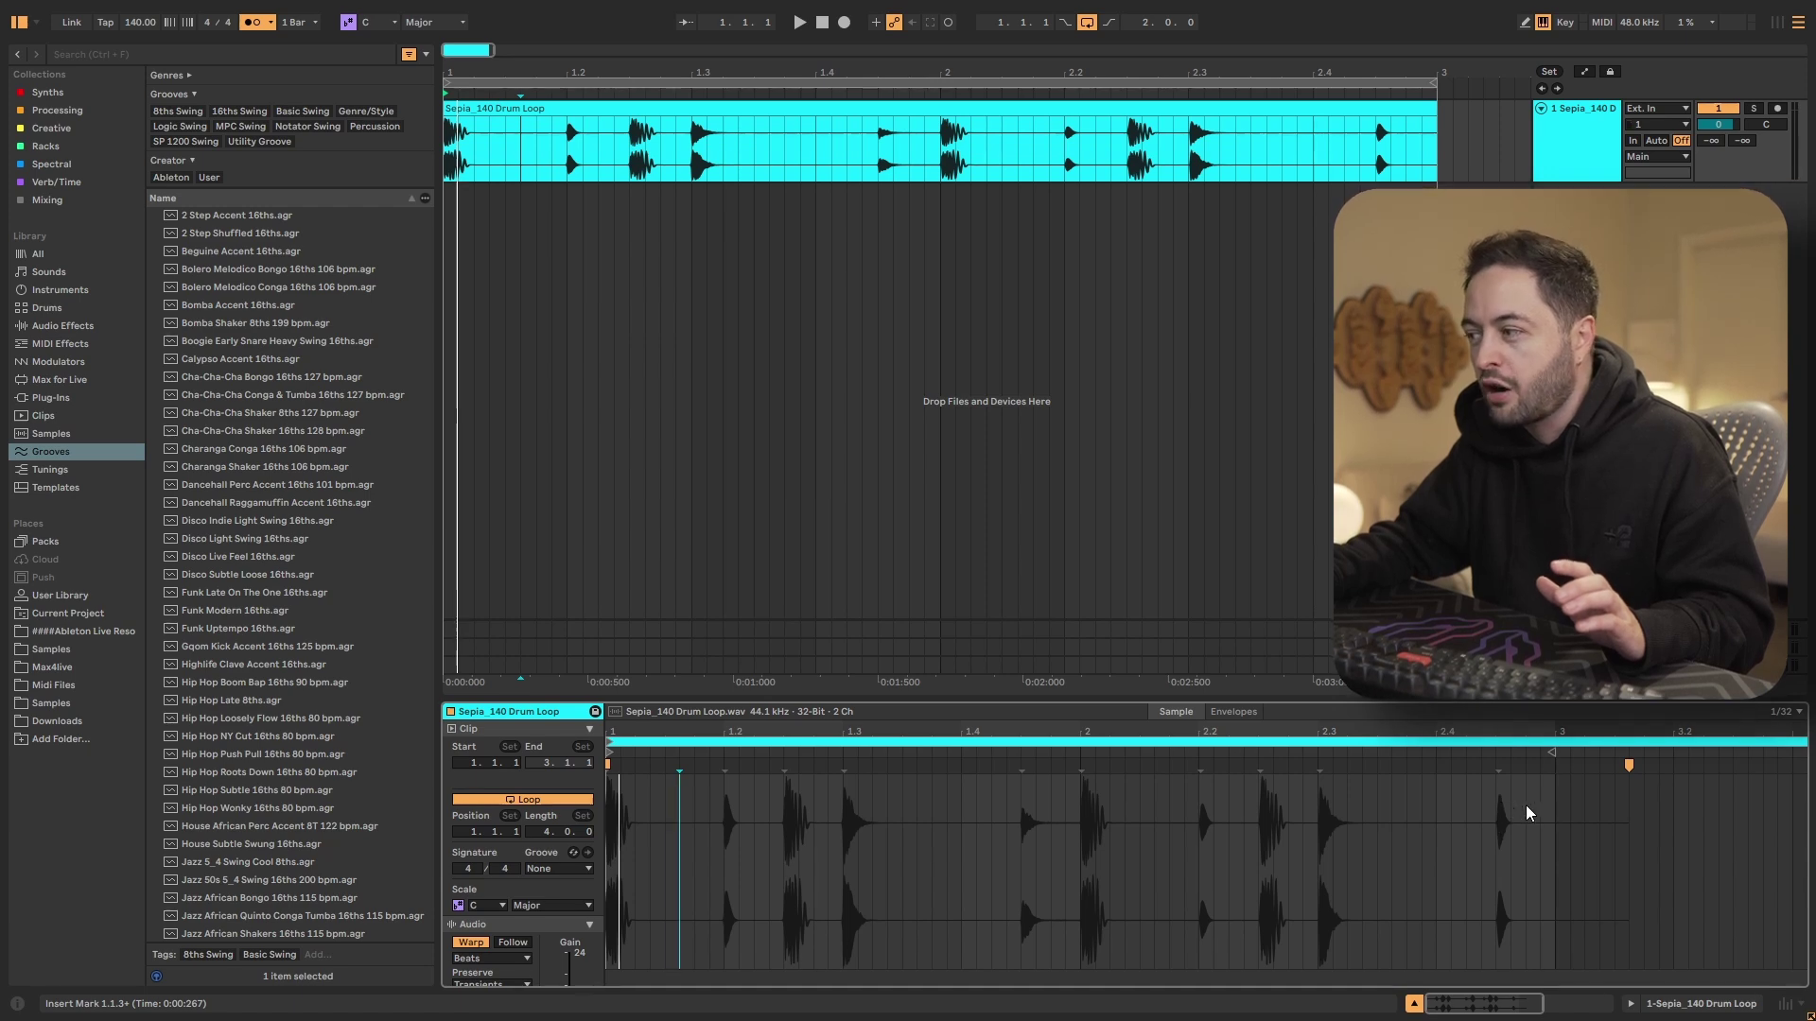
- Mark the final drum hit at 2.4.3 and push it later toward the loop end
{"action": "left_click", "coordinate": [1436, 774]}
{"action": "left_click_drag", "start_coordinate": [1437, 770], "coordinate": [610, 823]}
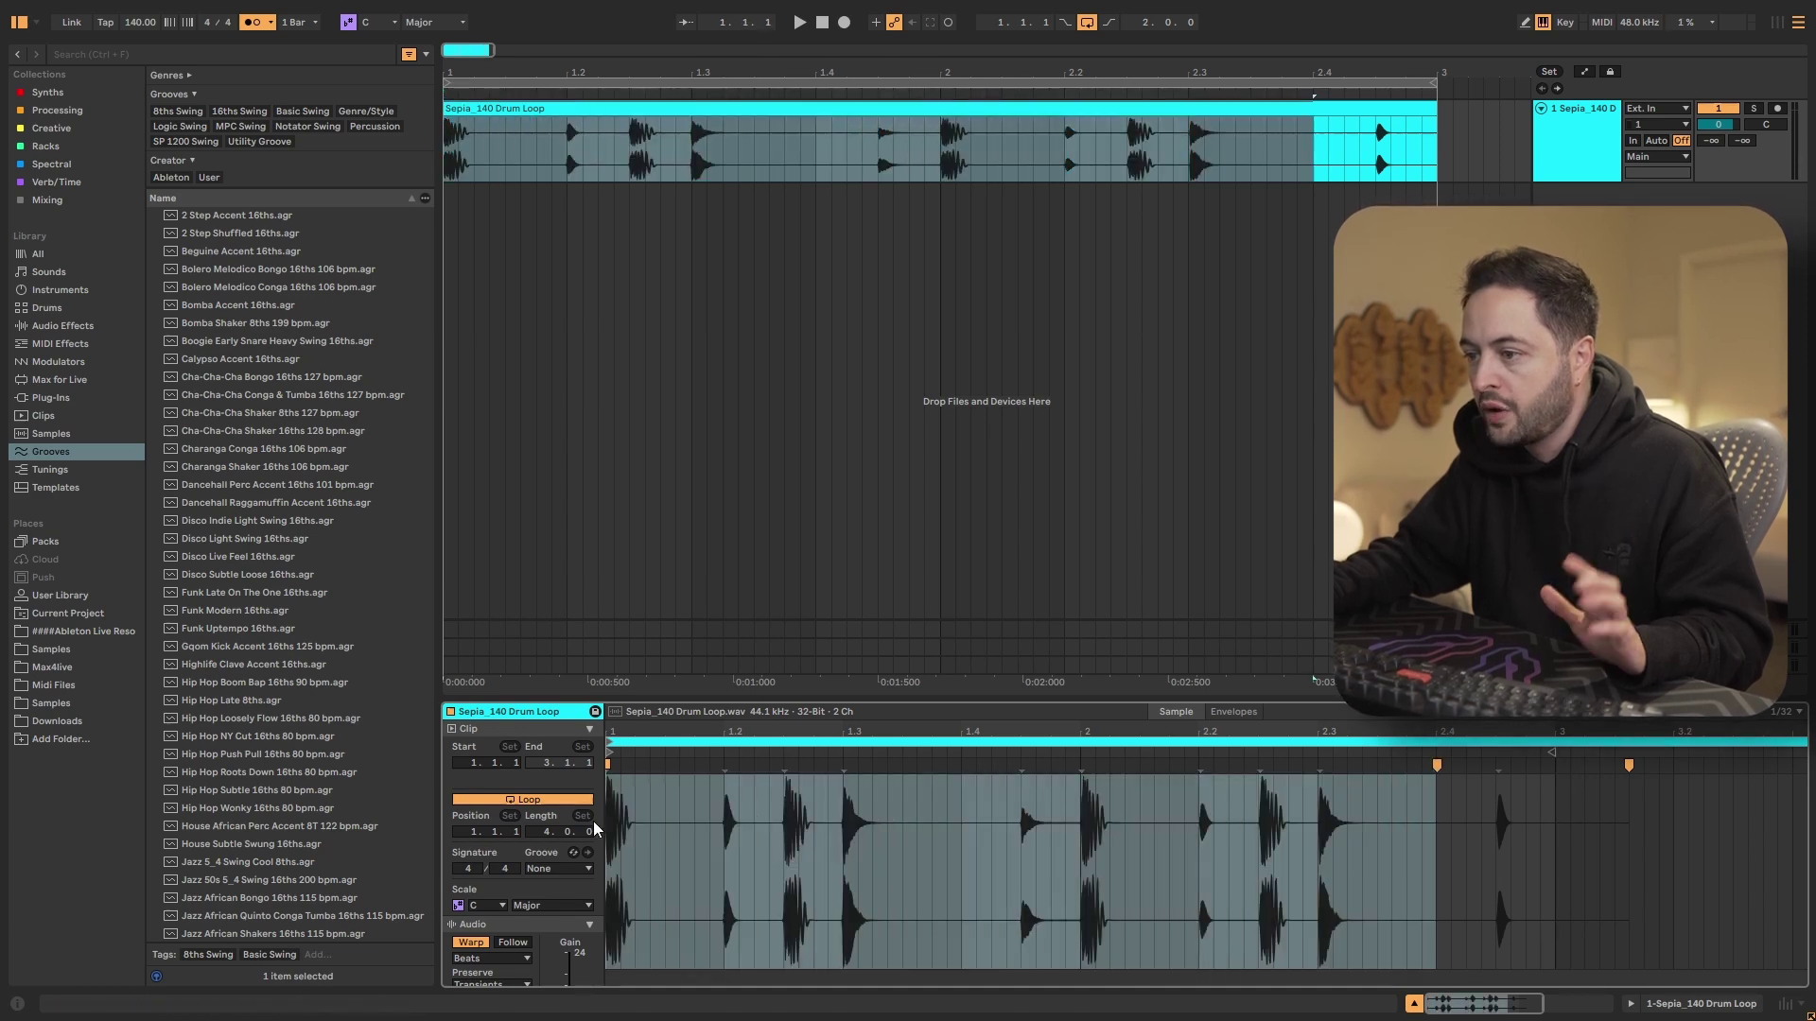
{"action": "left_click", "coordinate": [1497, 770]}
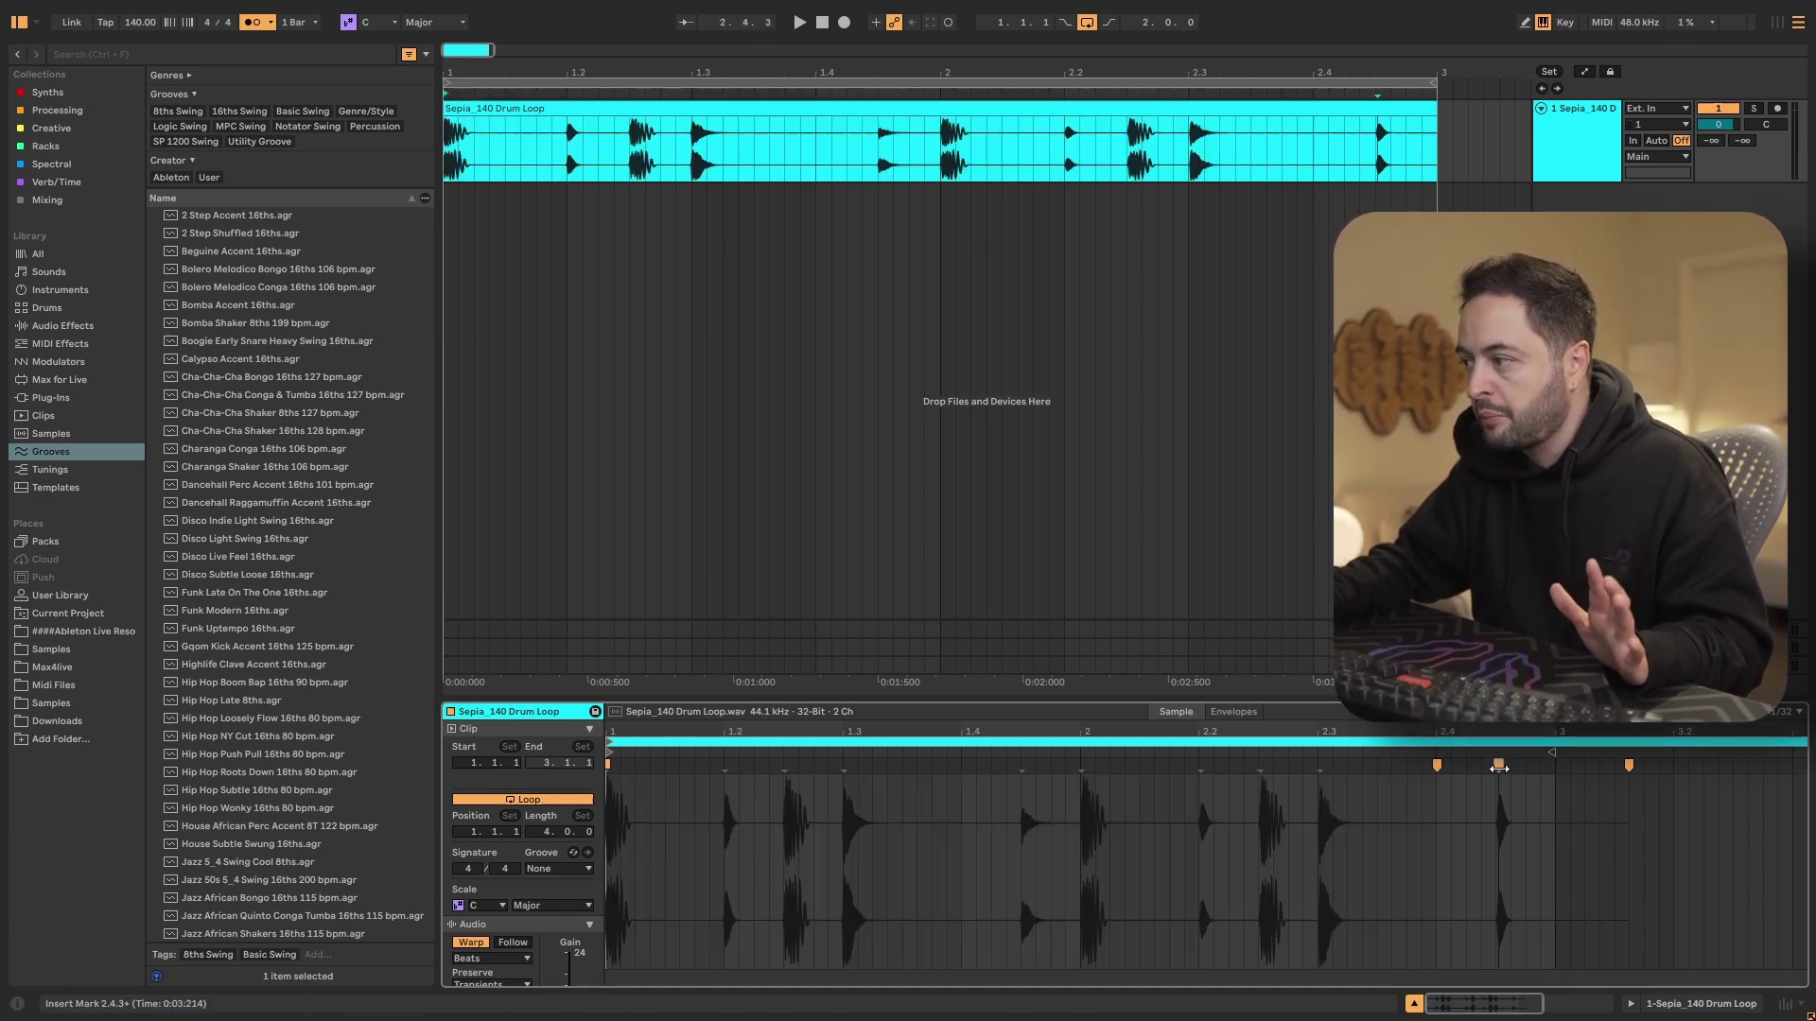
{"action": "left_click_drag", "start_coordinate": [1497, 768], "coordinate": [1519, 773]}
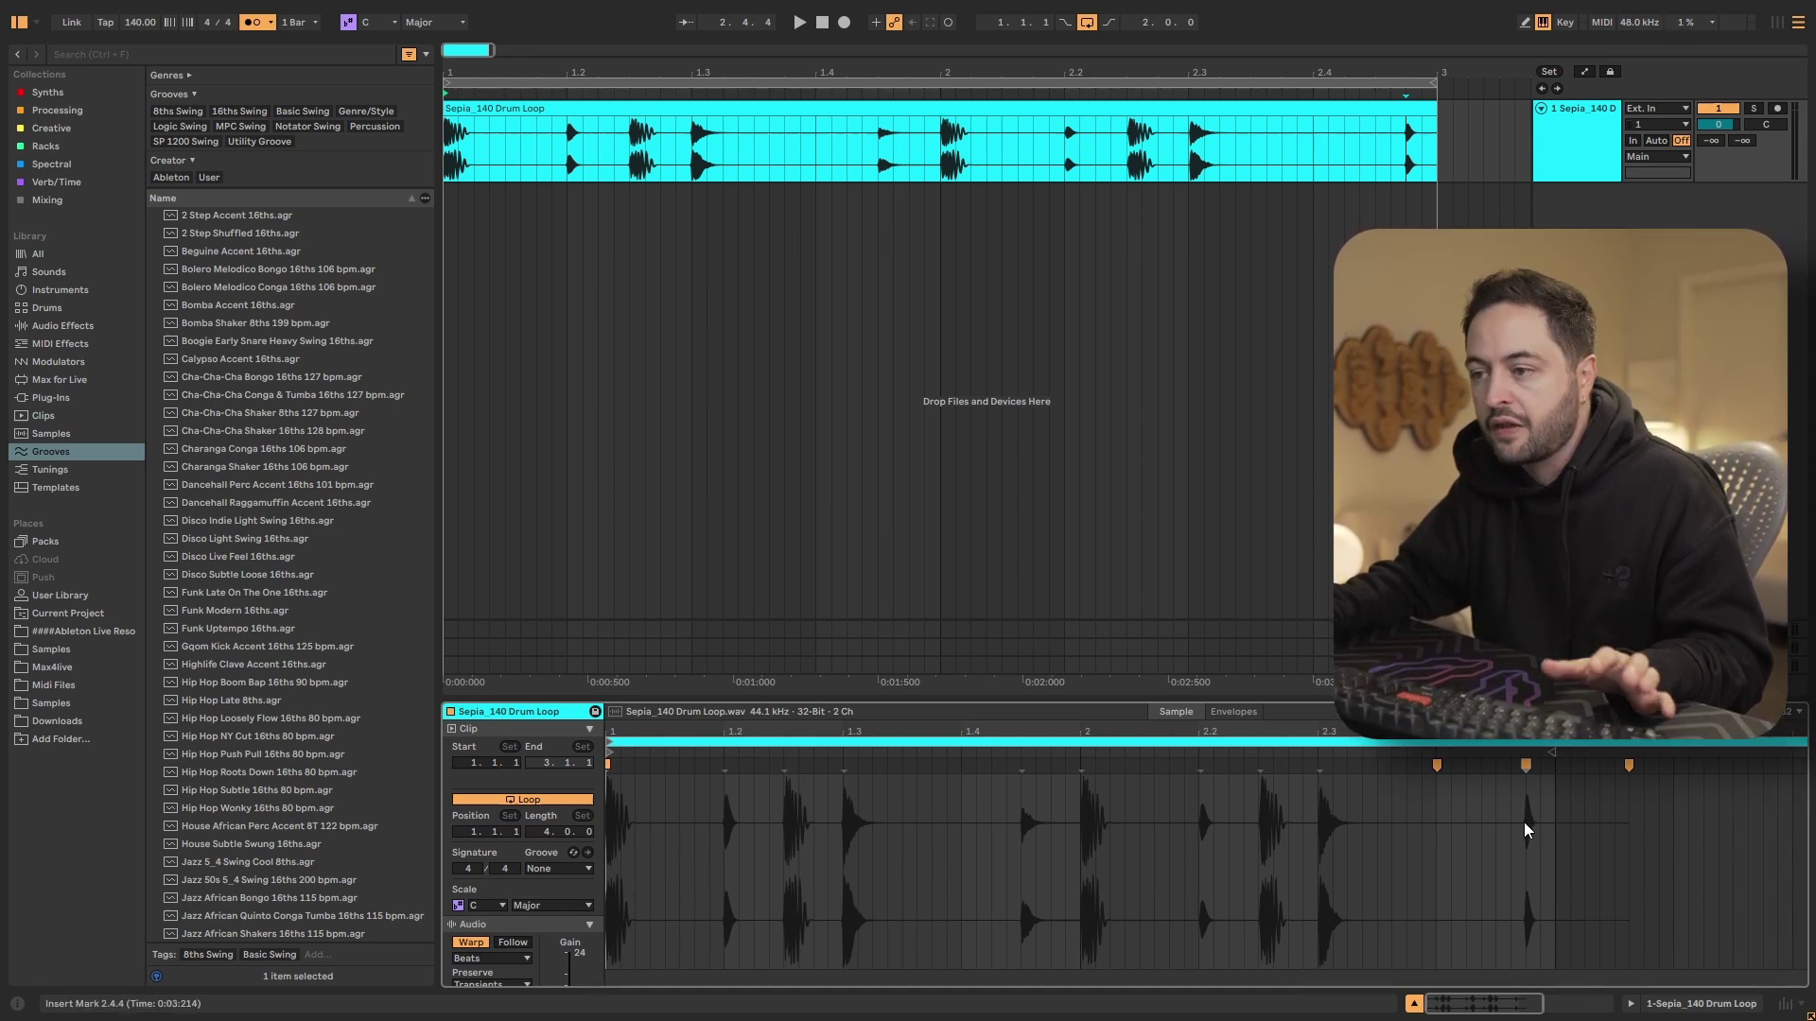
{"action": "left_click", "coordinate": [639, 107]}
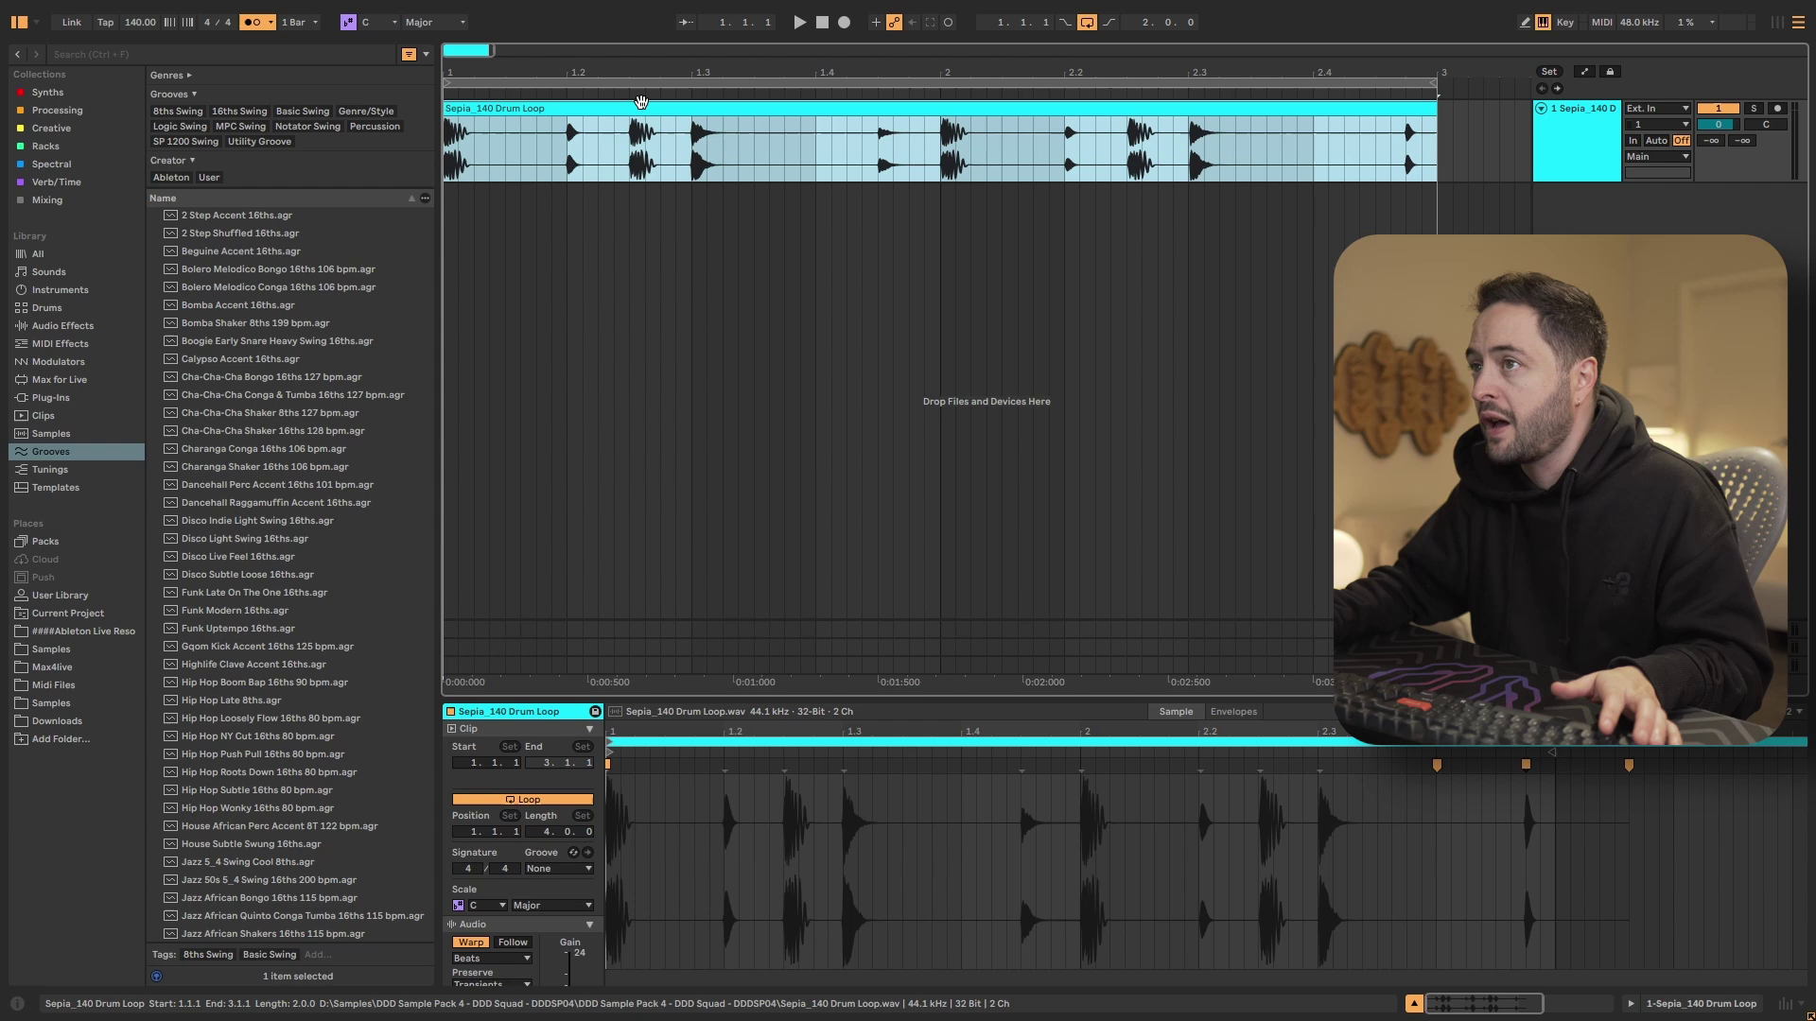
- Play the edited drum loop to hear its stretched timing
{"action": "key", "text": "space"}
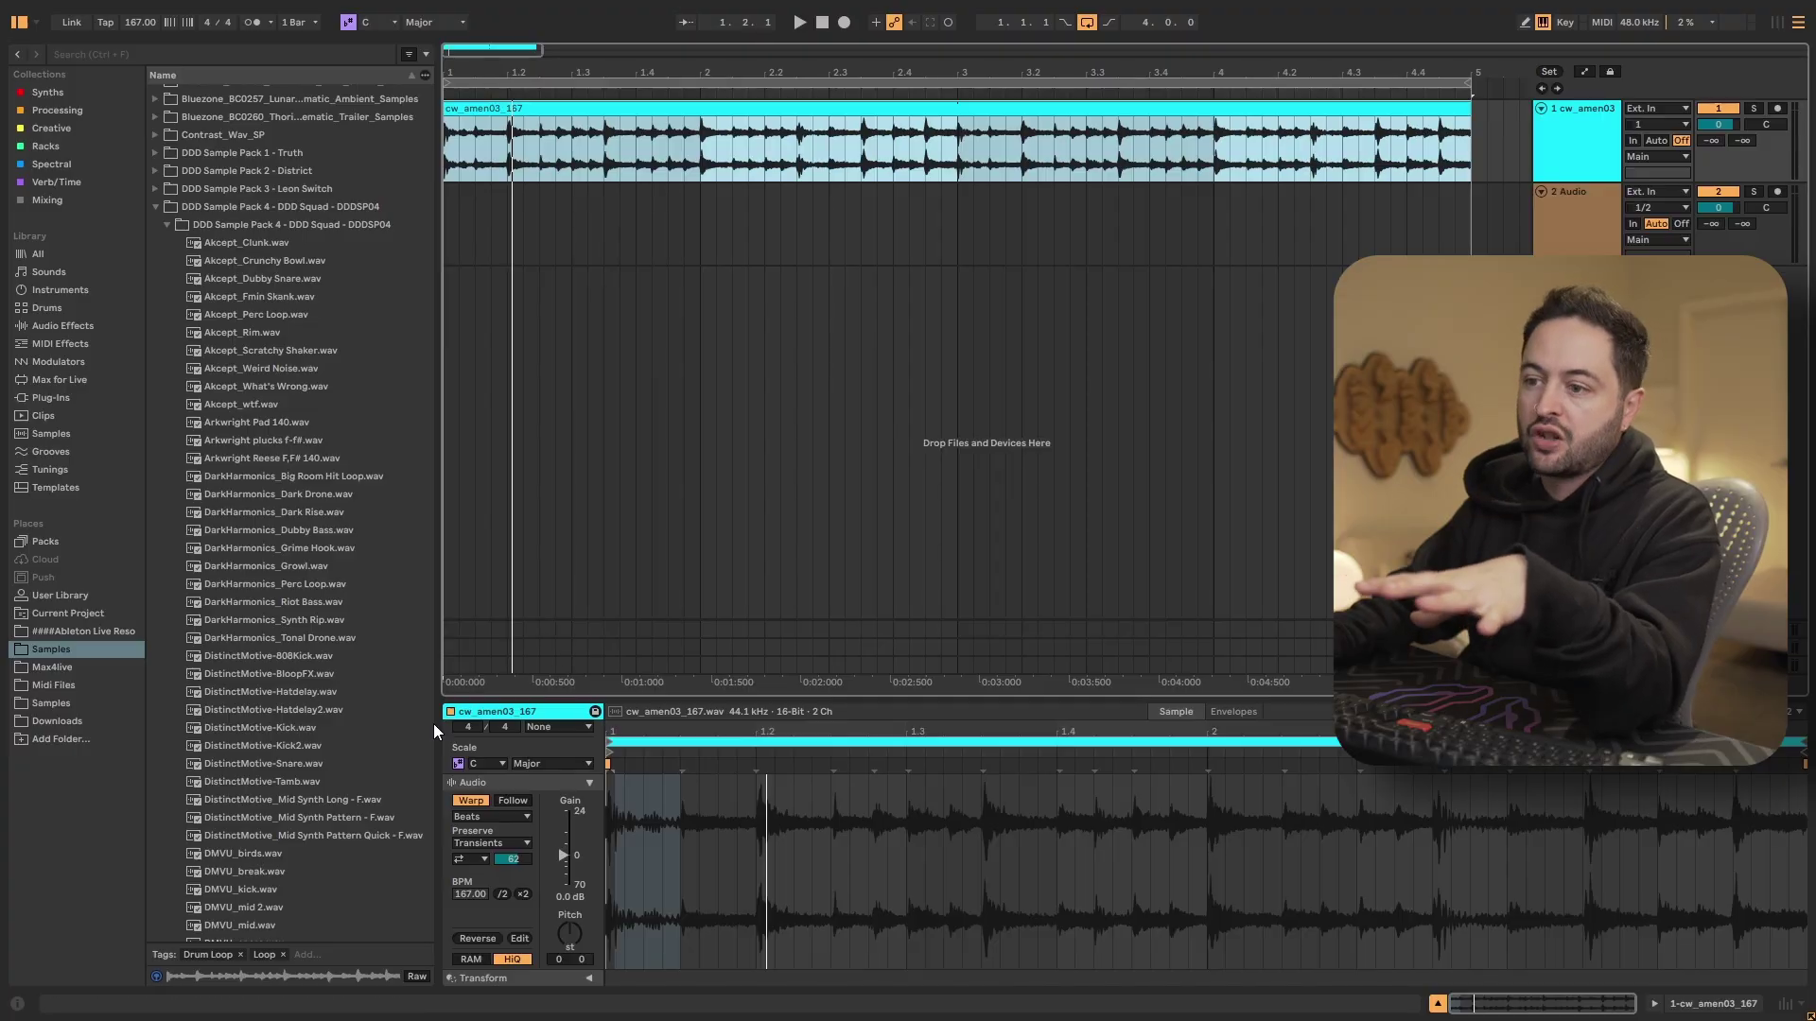
- Keep the cw_amen03_167 break in Beats warp mode
{"action": "left_click", "coordinate": [488, 815]}
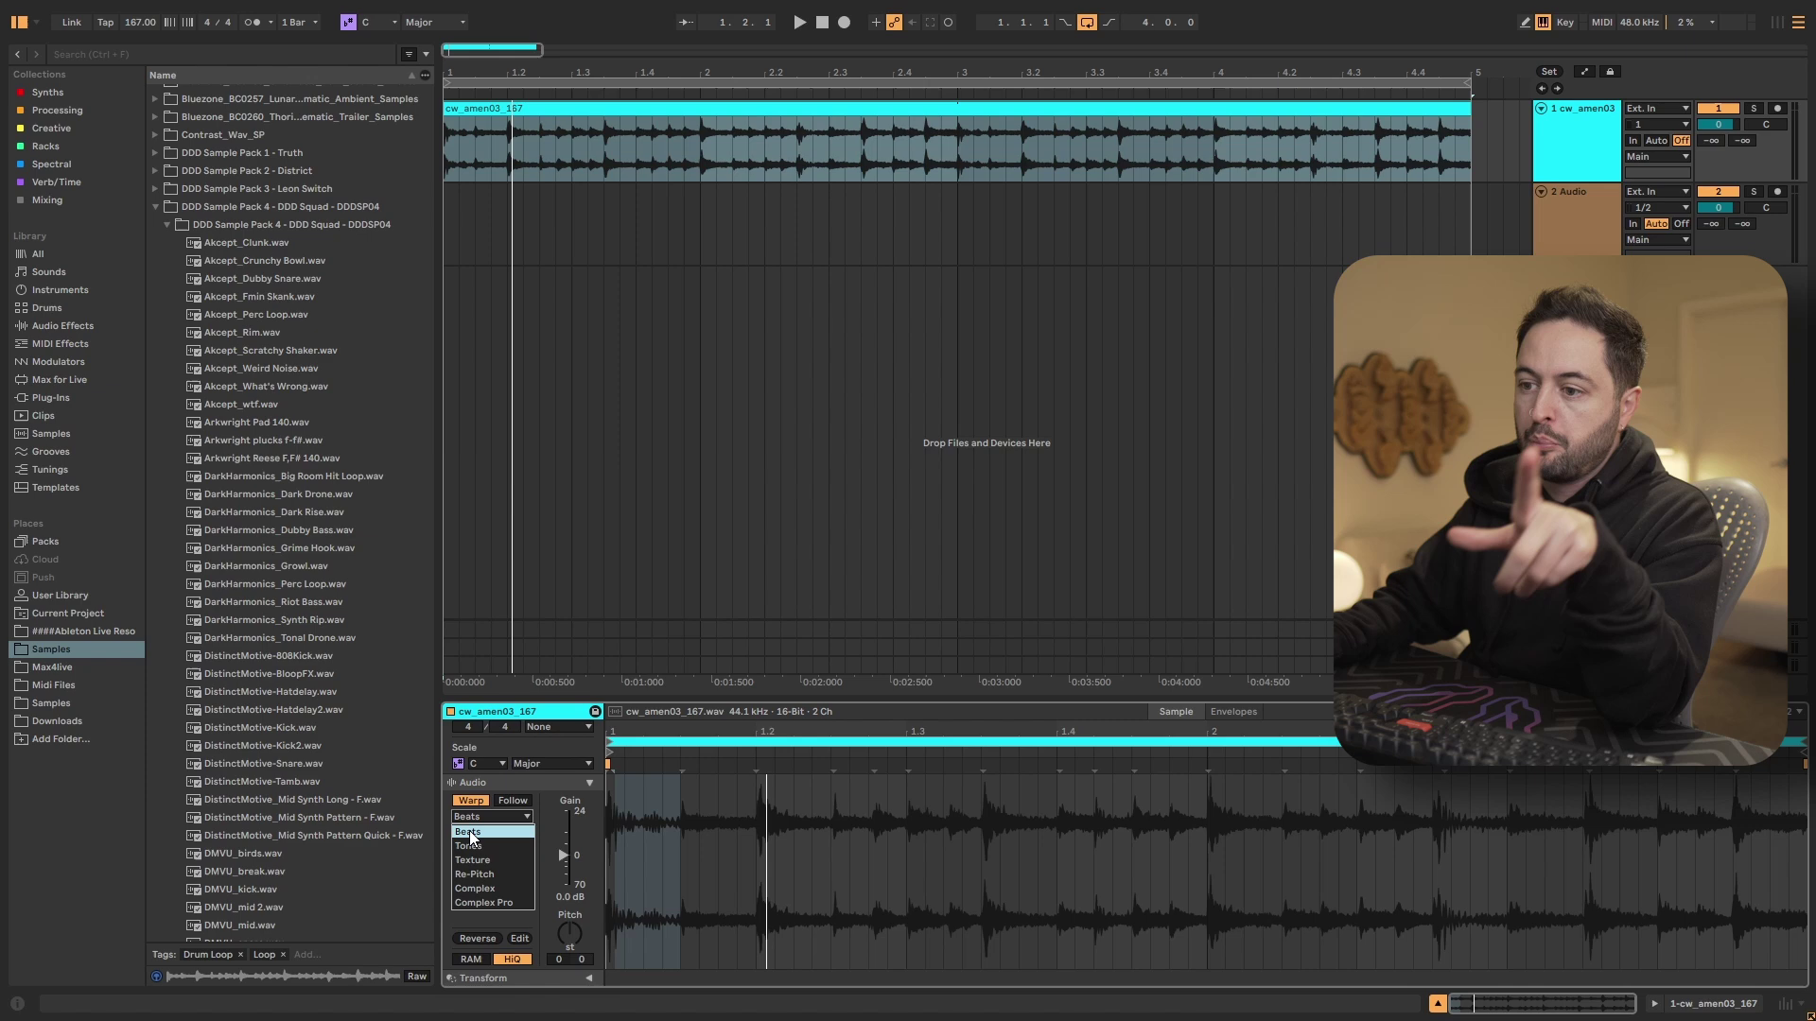
{"action": "left_click", "coordinate": [482, 832]}
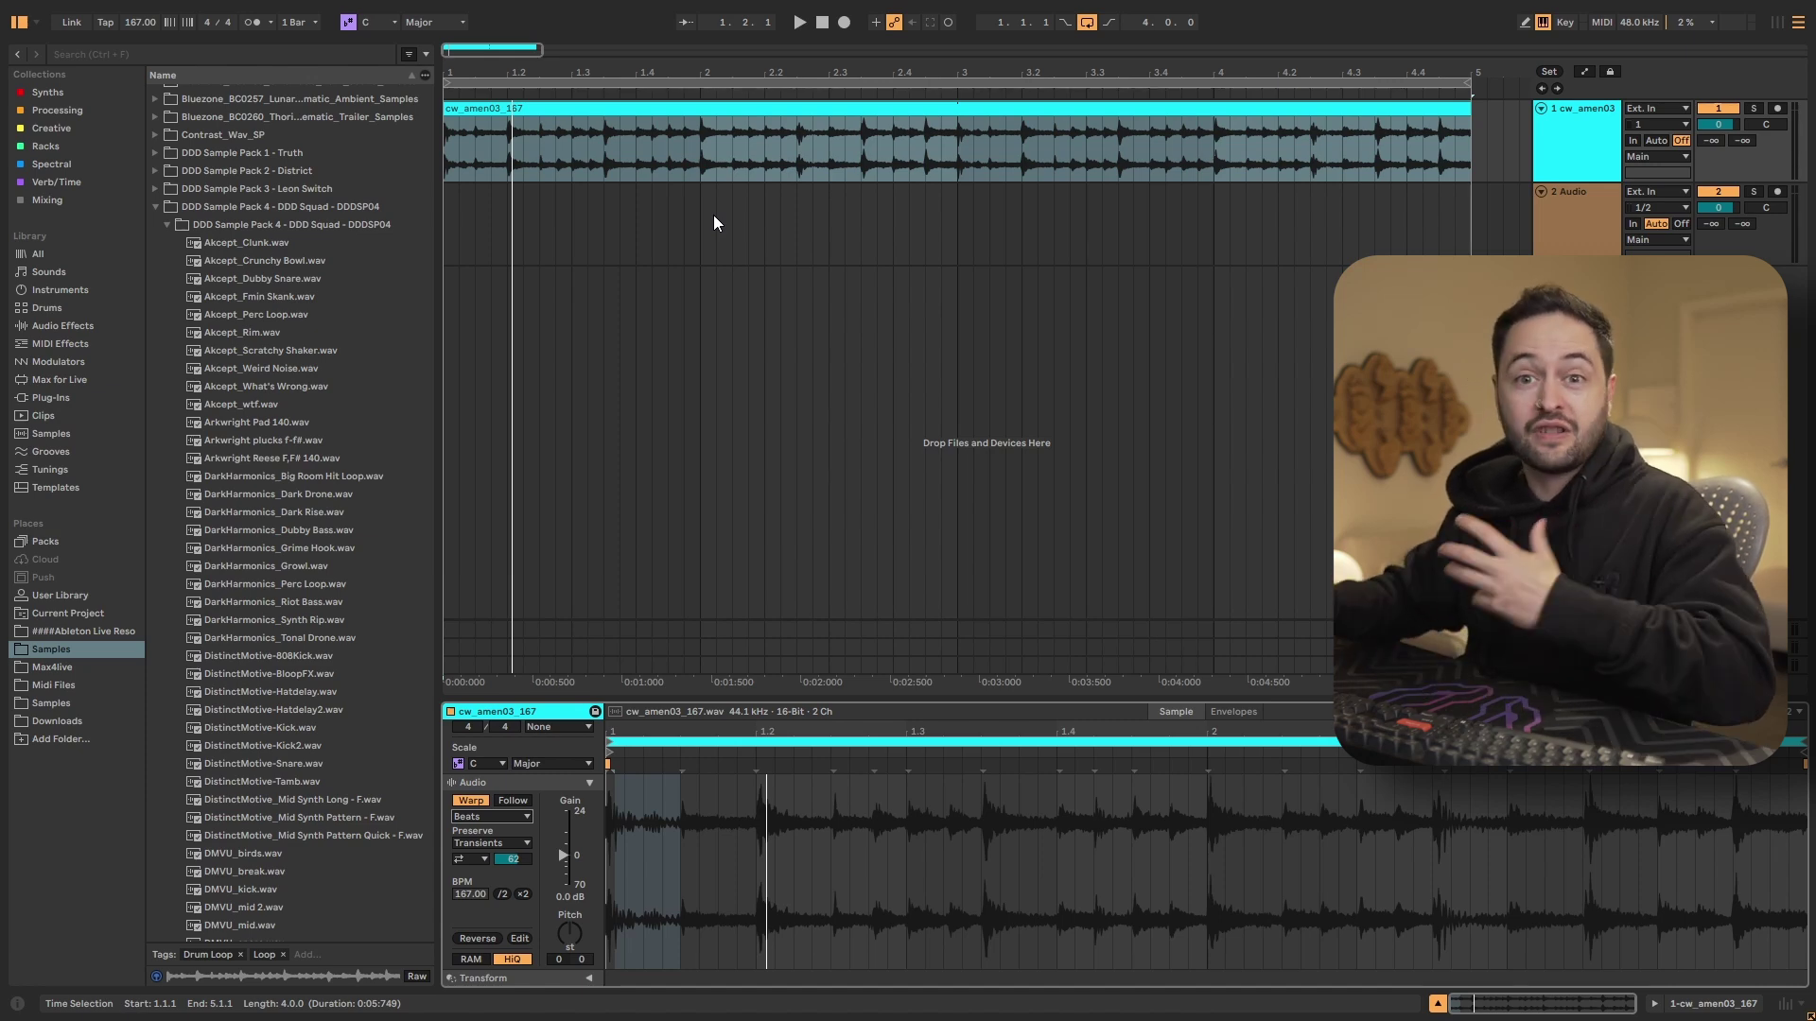
- Set the transient envelope to 100 and play the amen clip to hear the change
{"action": "type", "text": "100"}
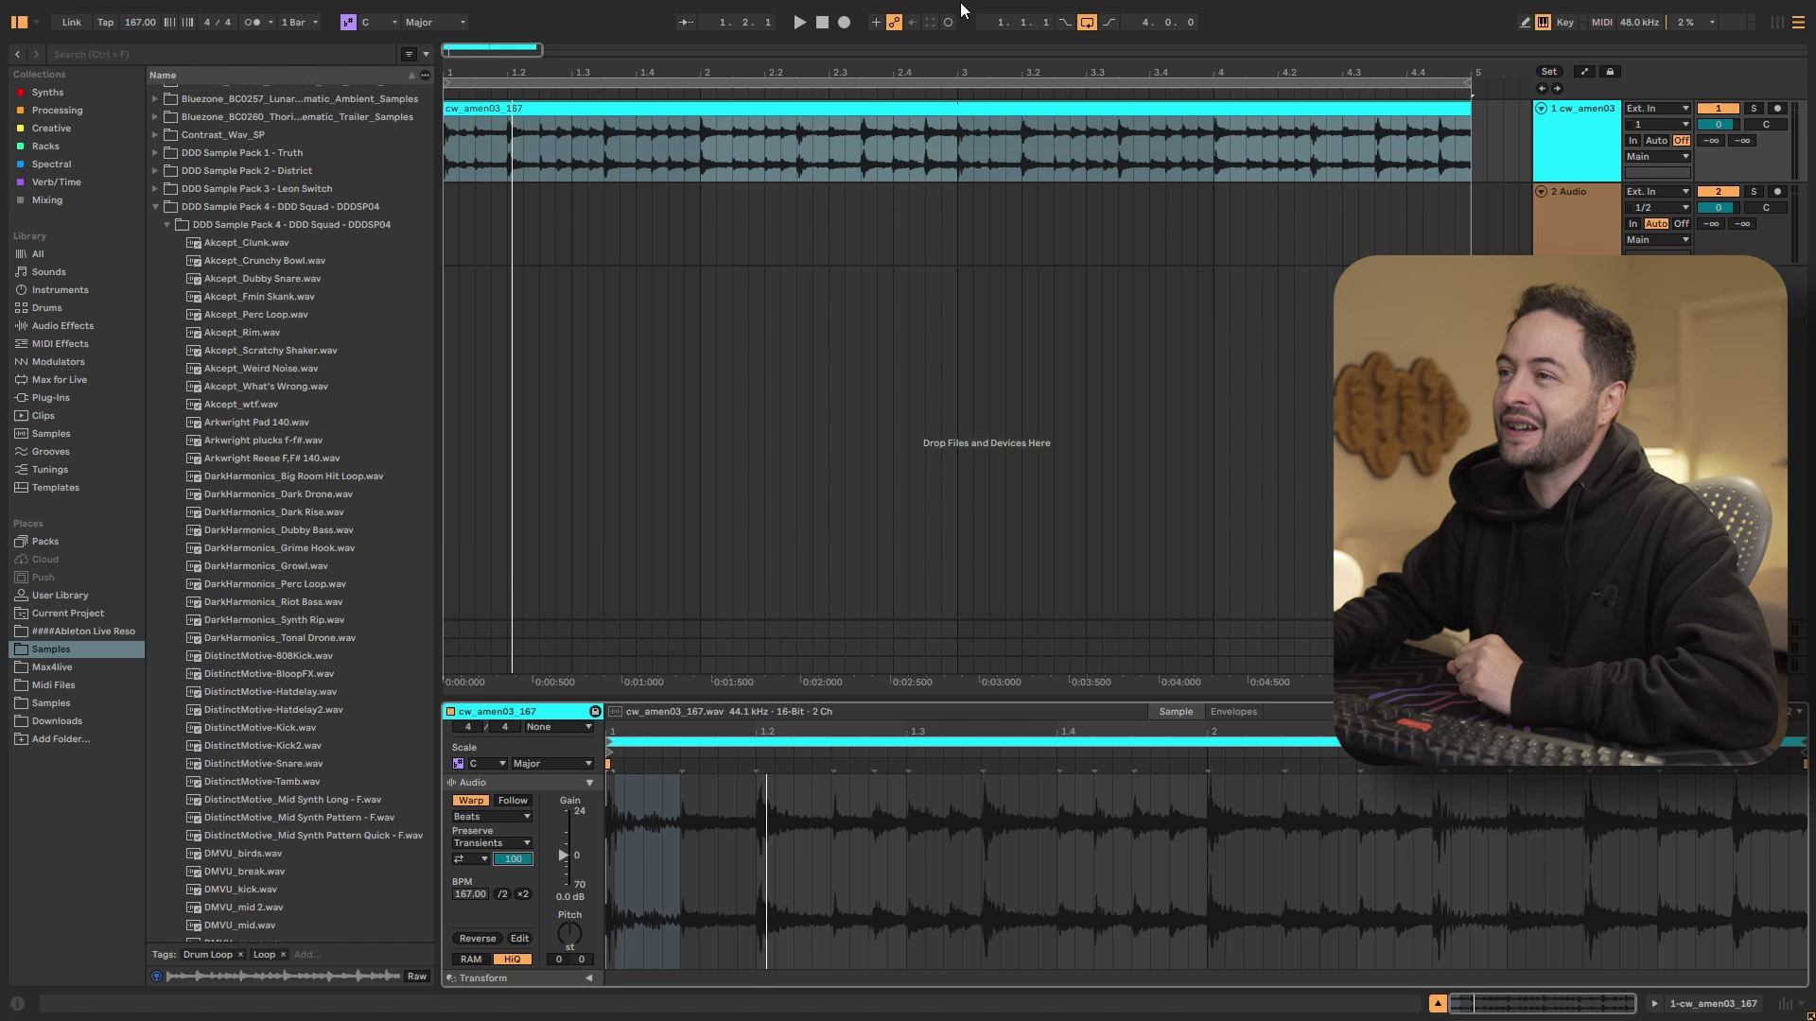
{"action": "left_click", "coordinate": [835, 109]}
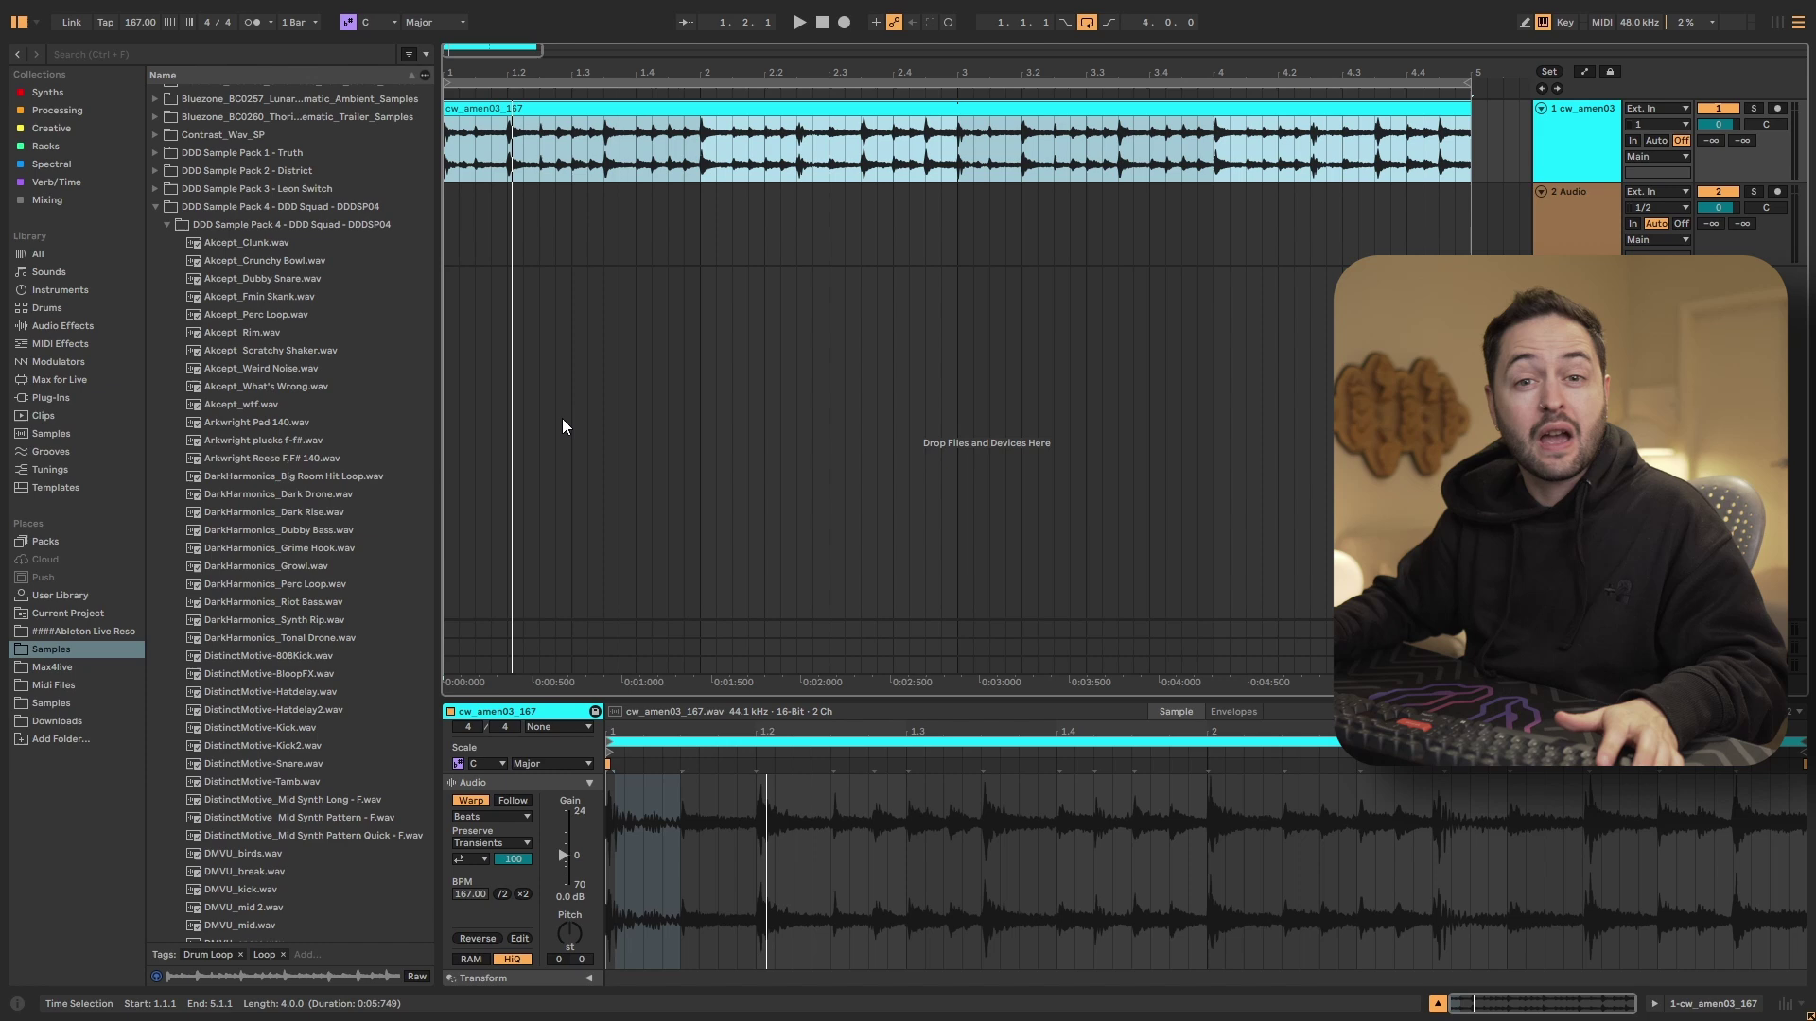
{"action": "key", "text": "space"}
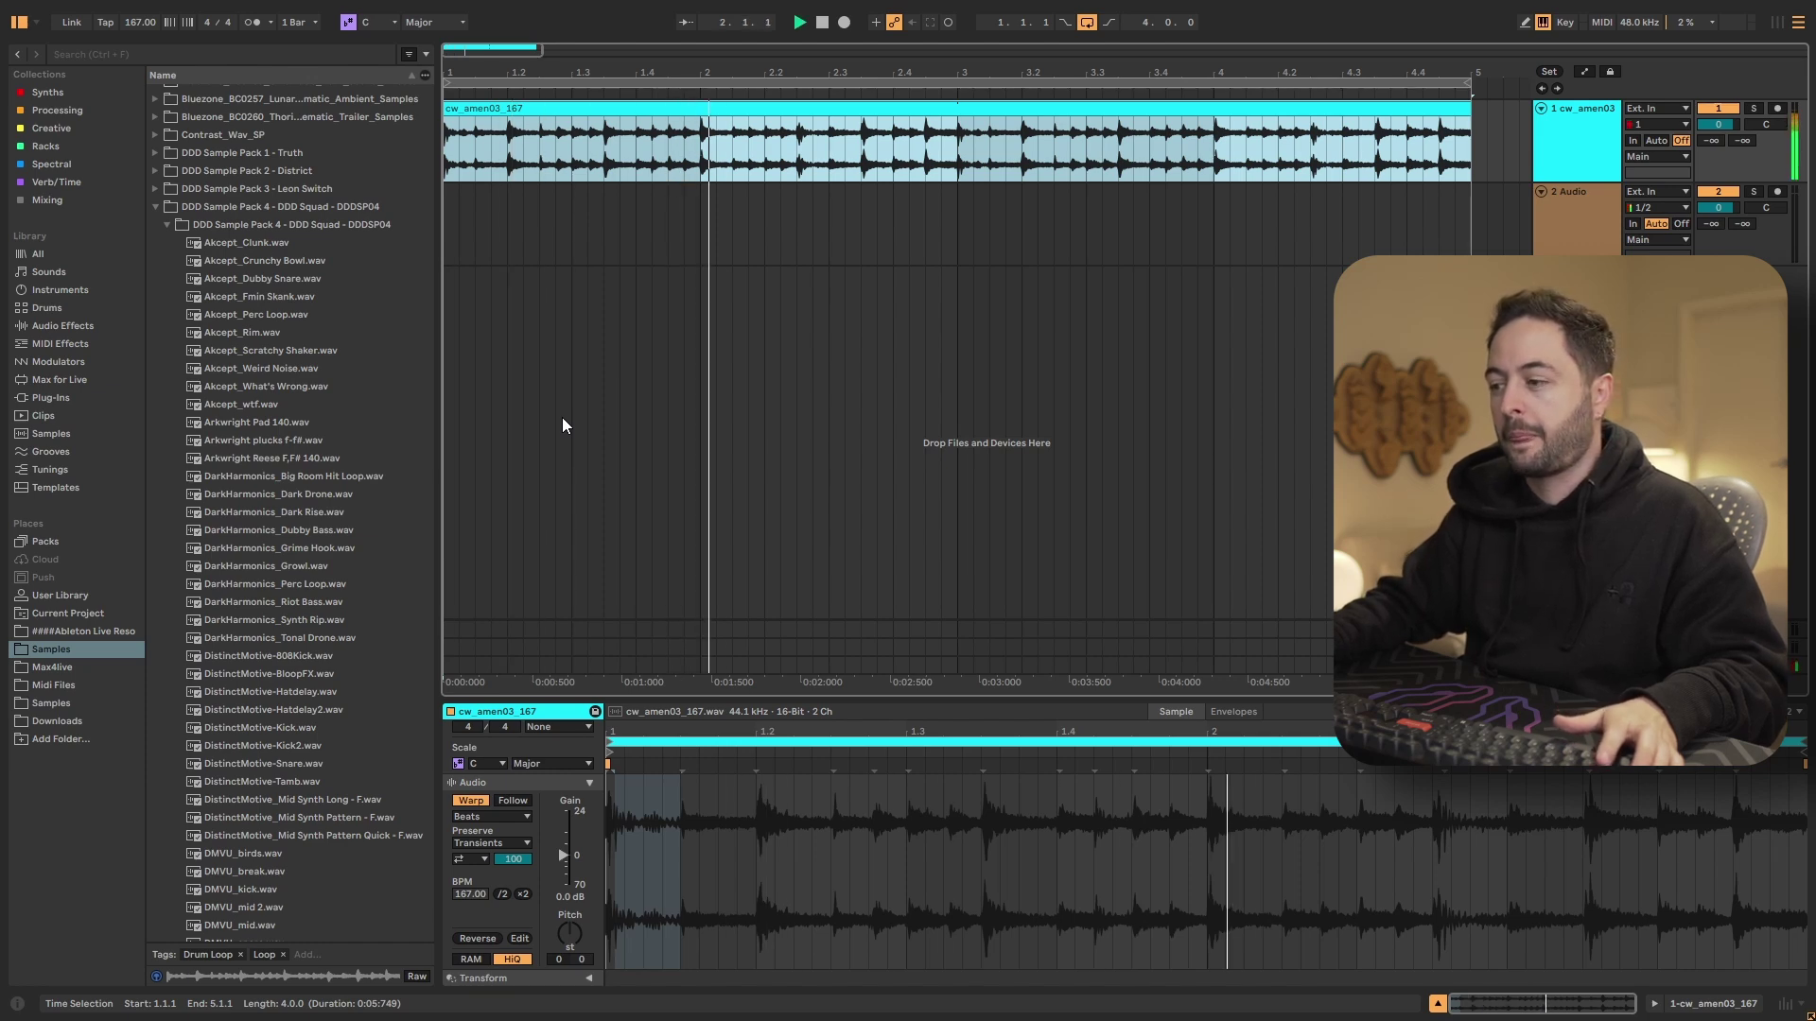
{"action": "key", "text": "space"}
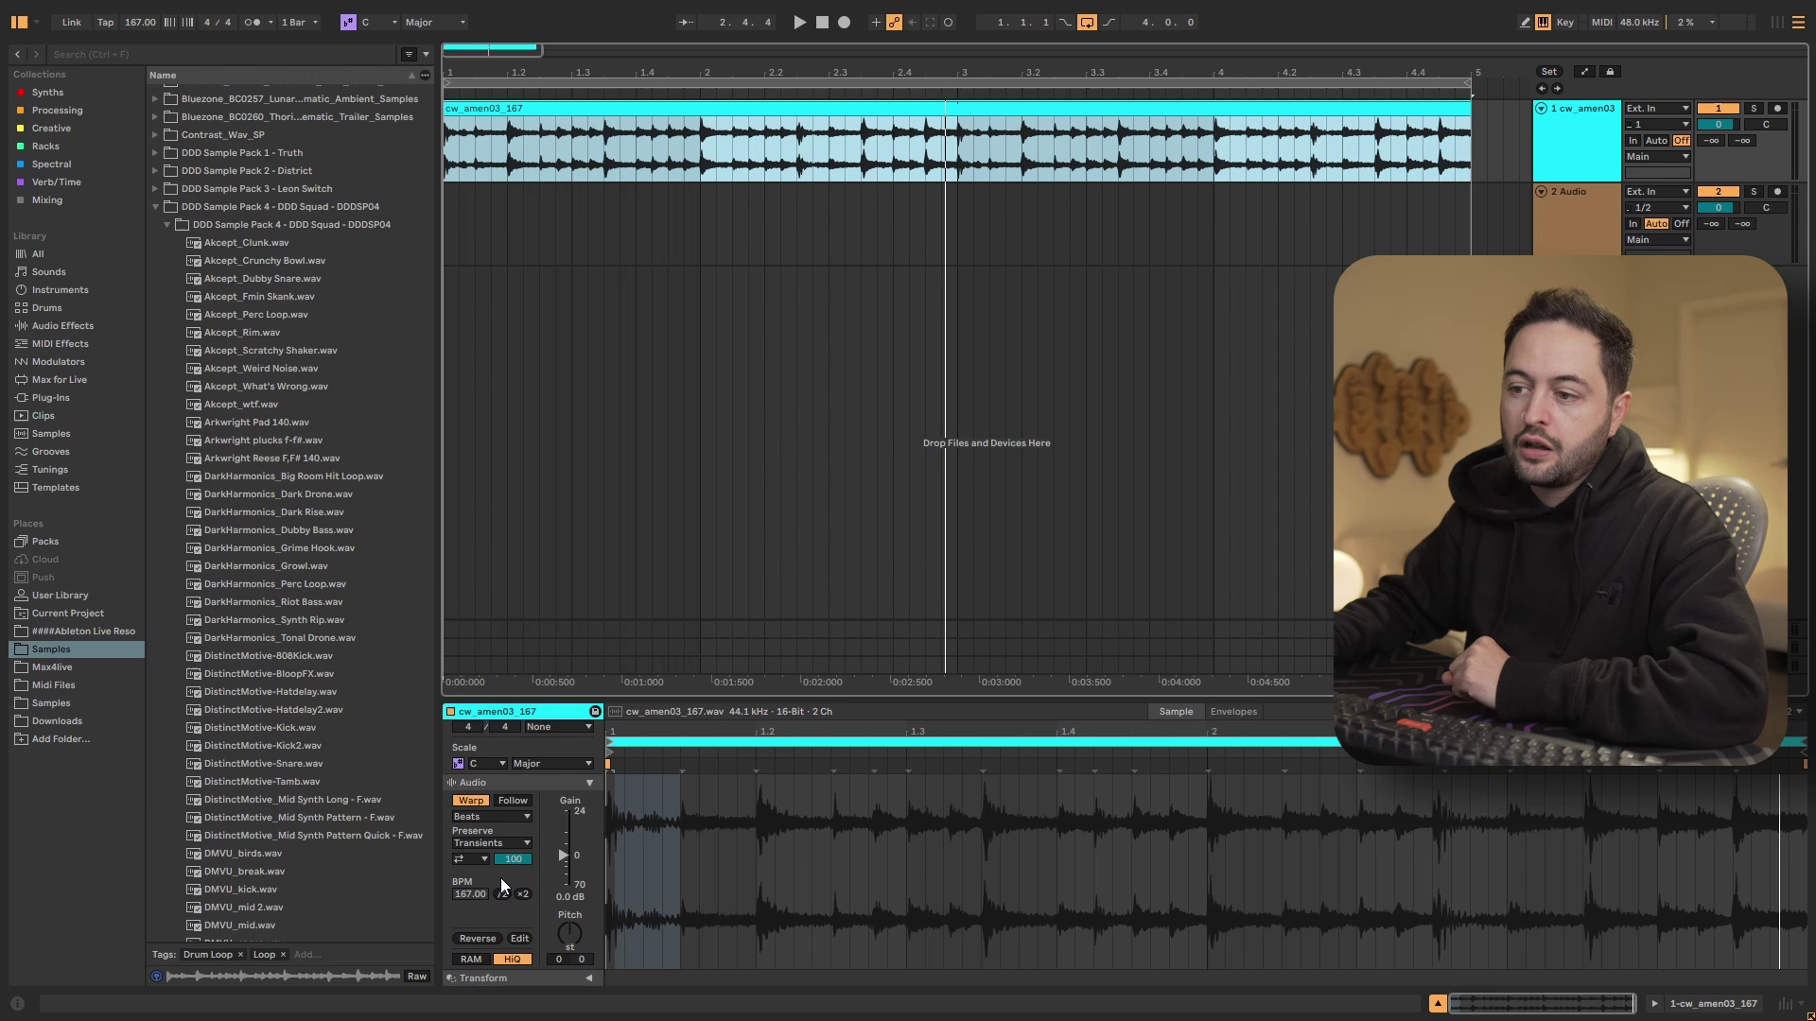
- Keep Preserve on Transients and replay the amen clip from its start
{"action": "left_click", "coordinate": [482, 841]}
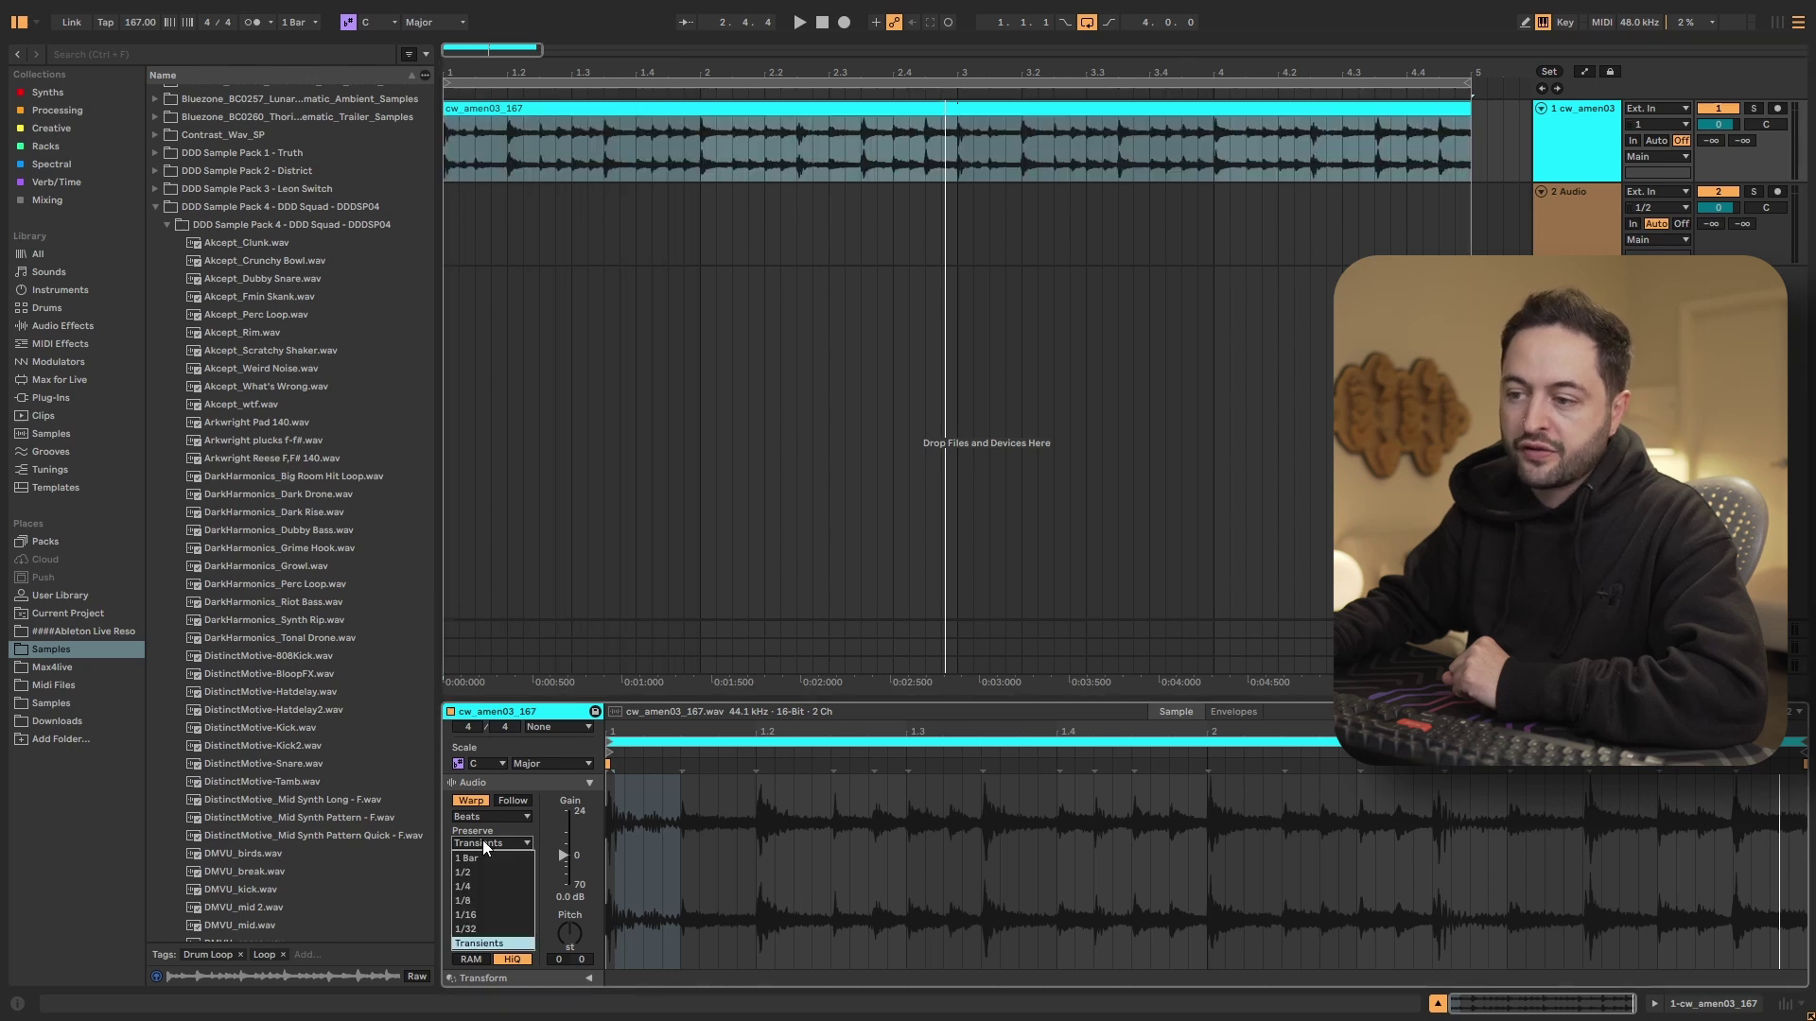
{"action": "left_click", "coordinate": [484, 946]}
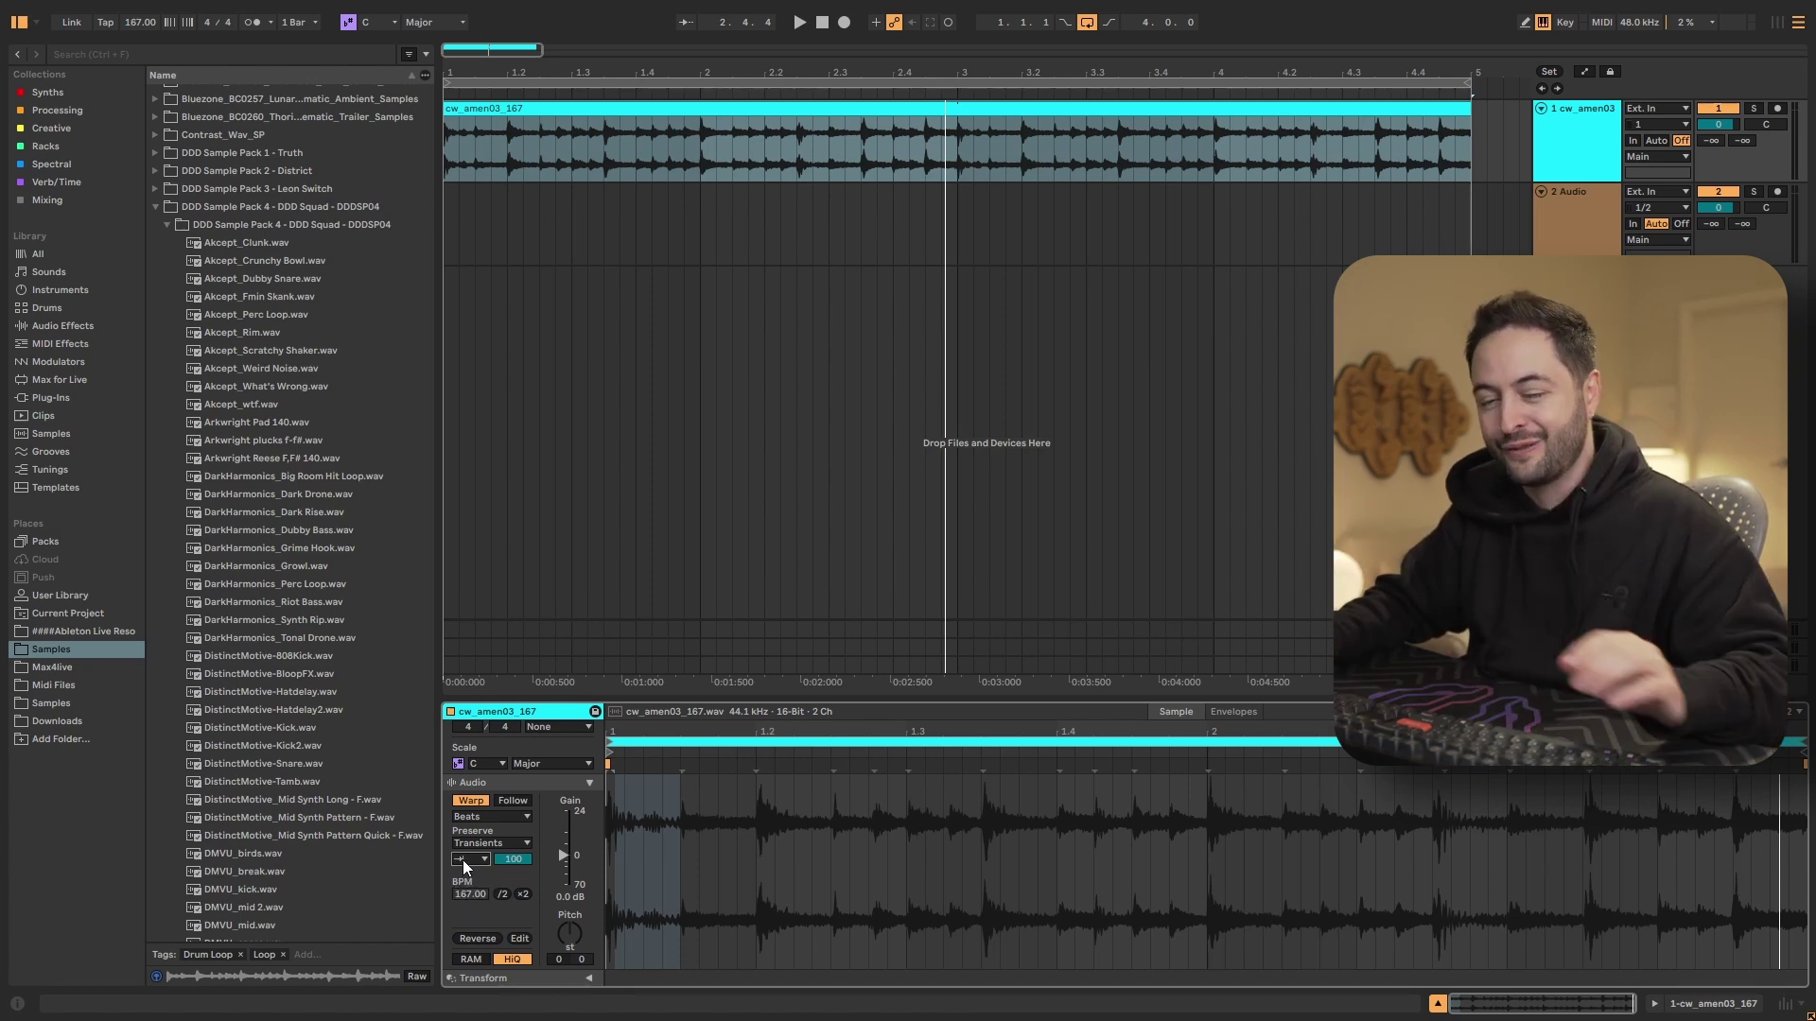
{"action": "left_click", "coordinate": [648, 749]}
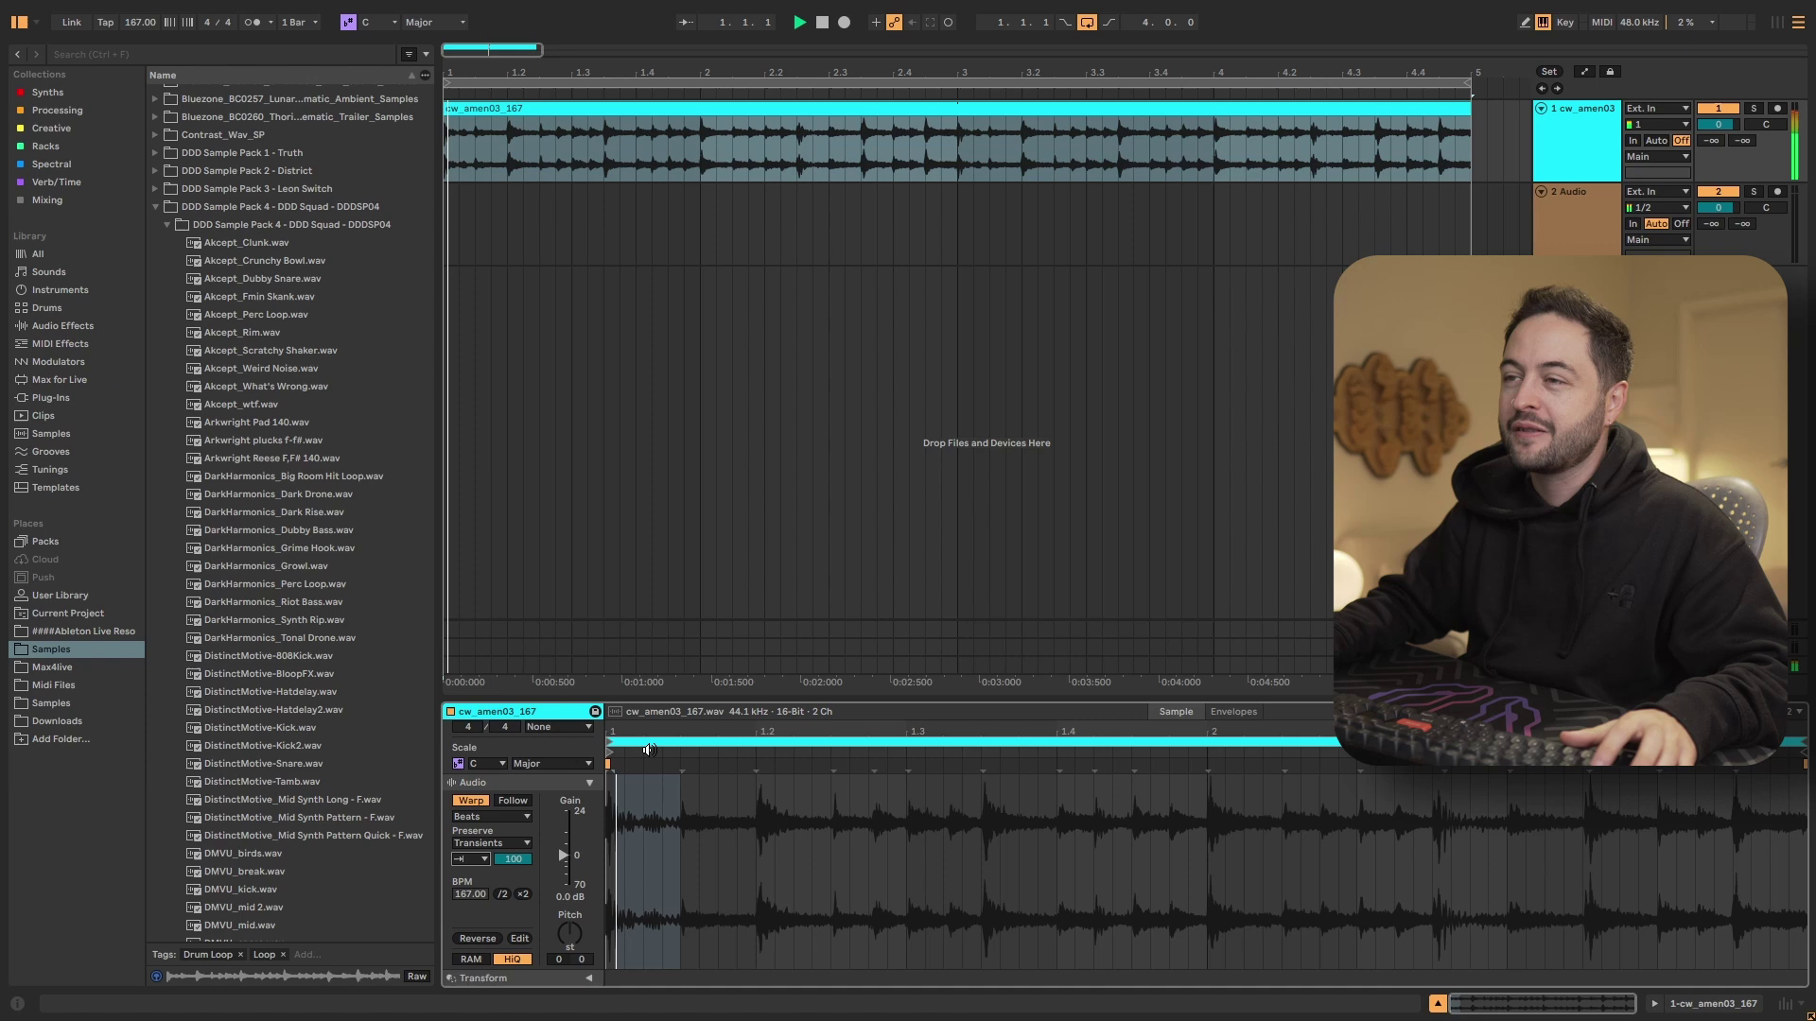
{"action": "key", "text": "space"}
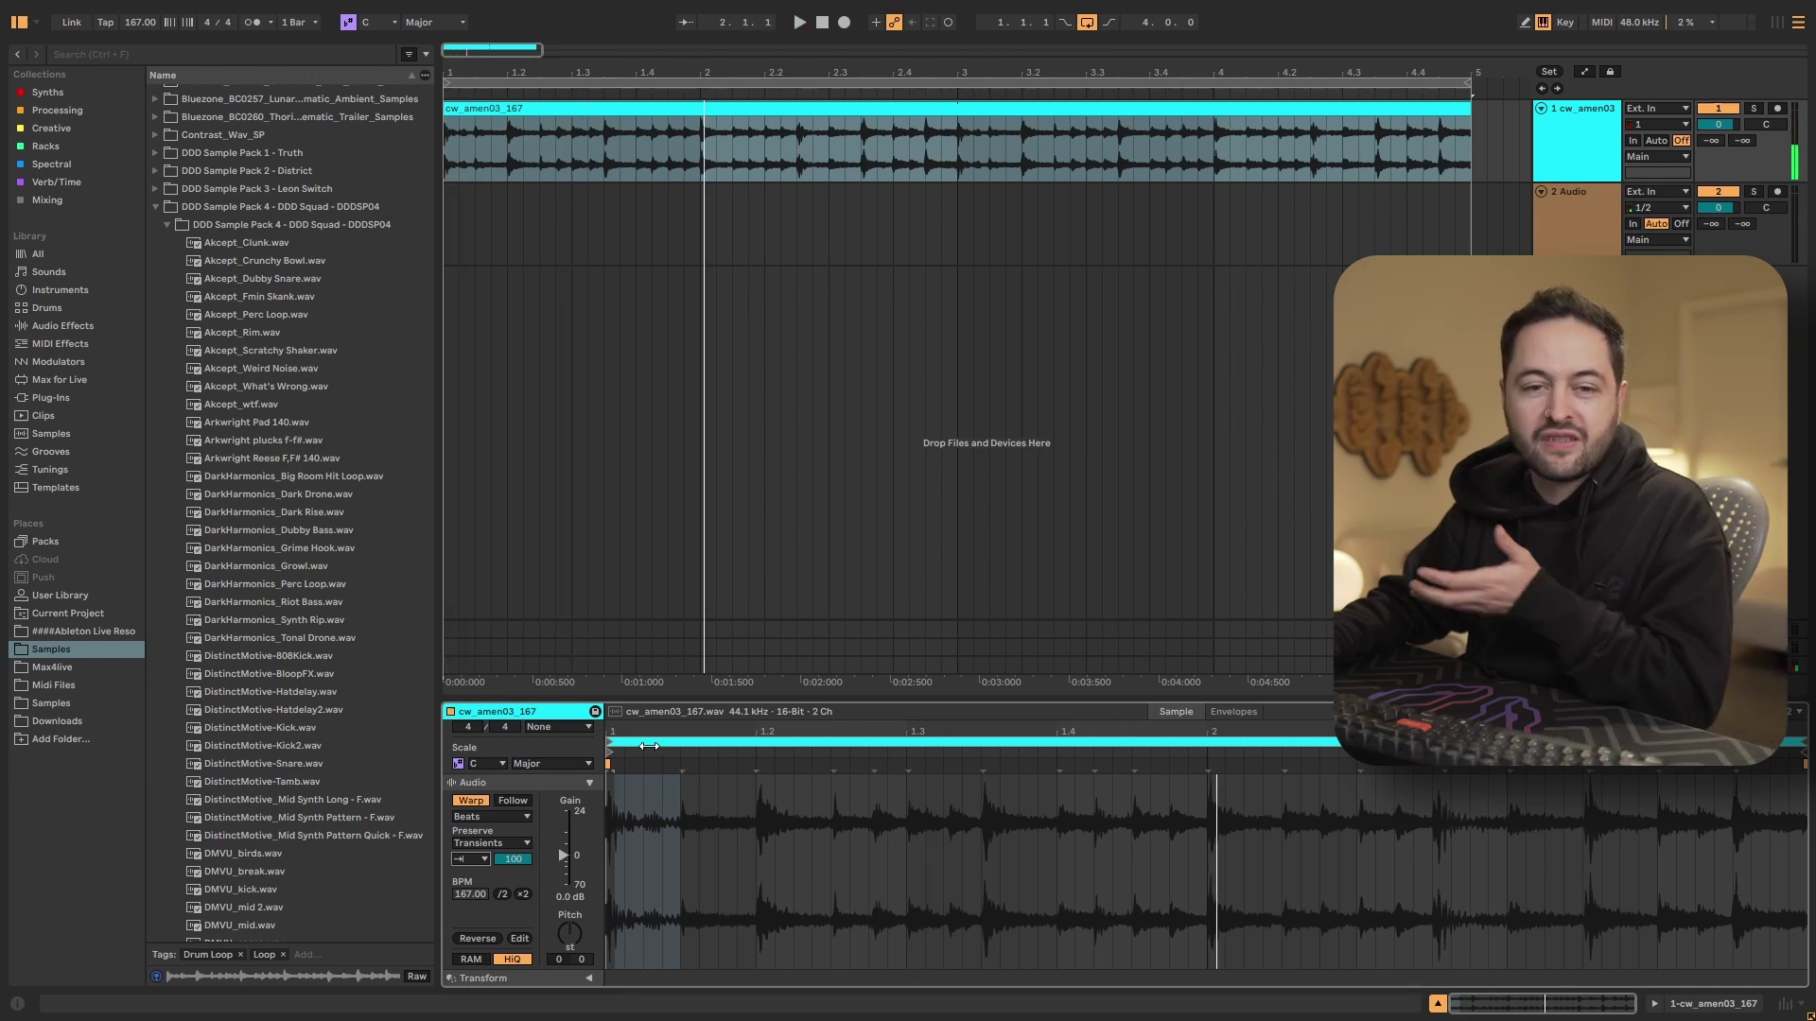
- Double the amen clip's tempo to 334 BPM and audition the half-speed break, leaving Preserve on Transients
{"action": "left_click", "coordinate": [522, 894]}
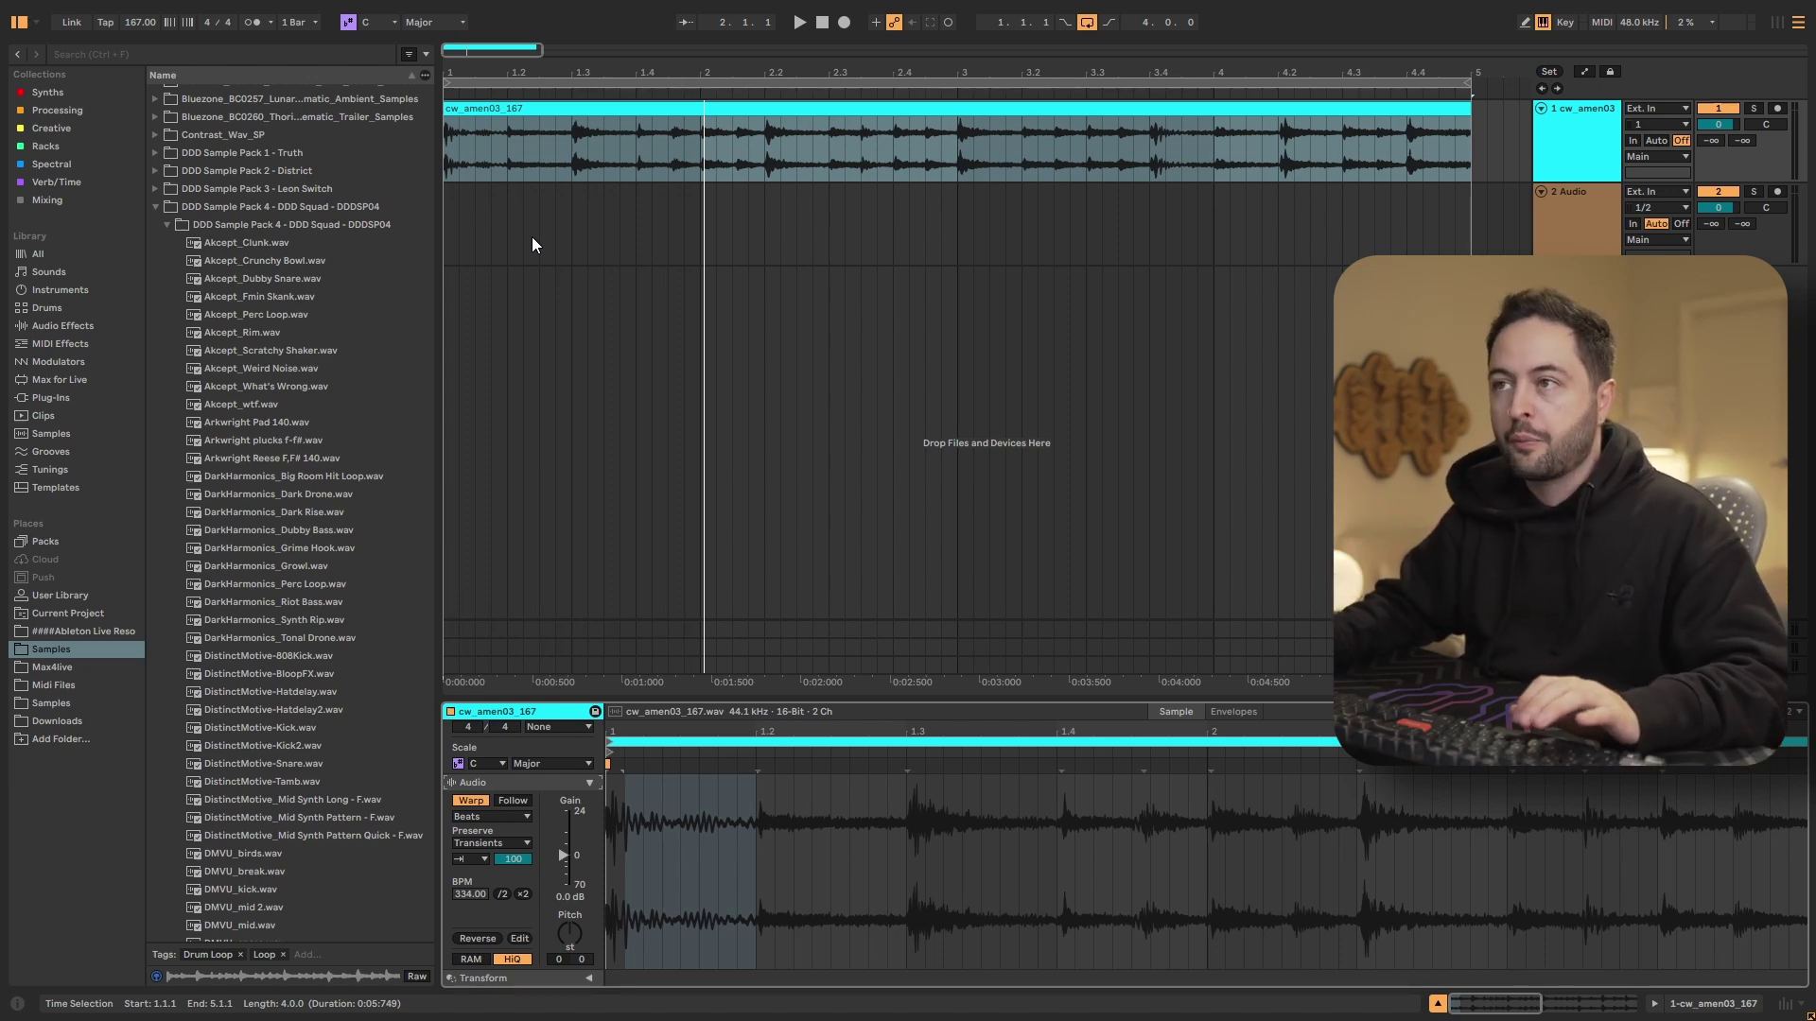
{"action": "key", "text": "space"}
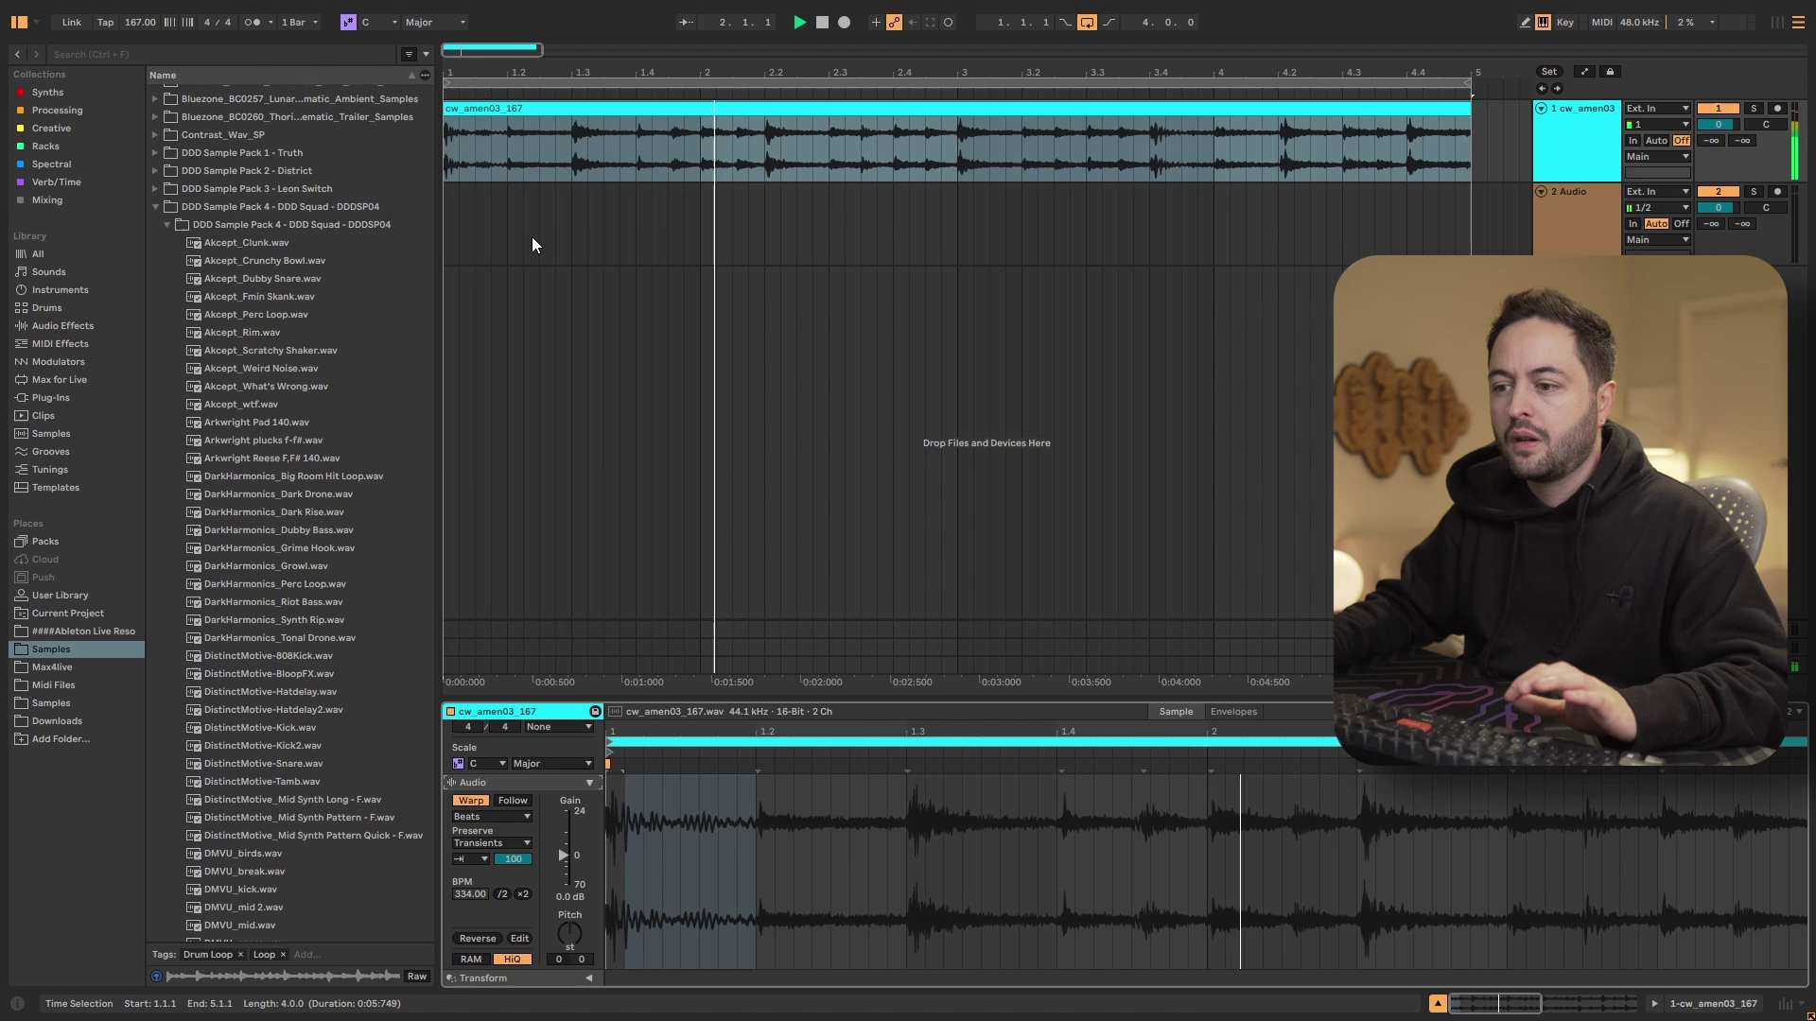
{"action": "key", "text": "space"}
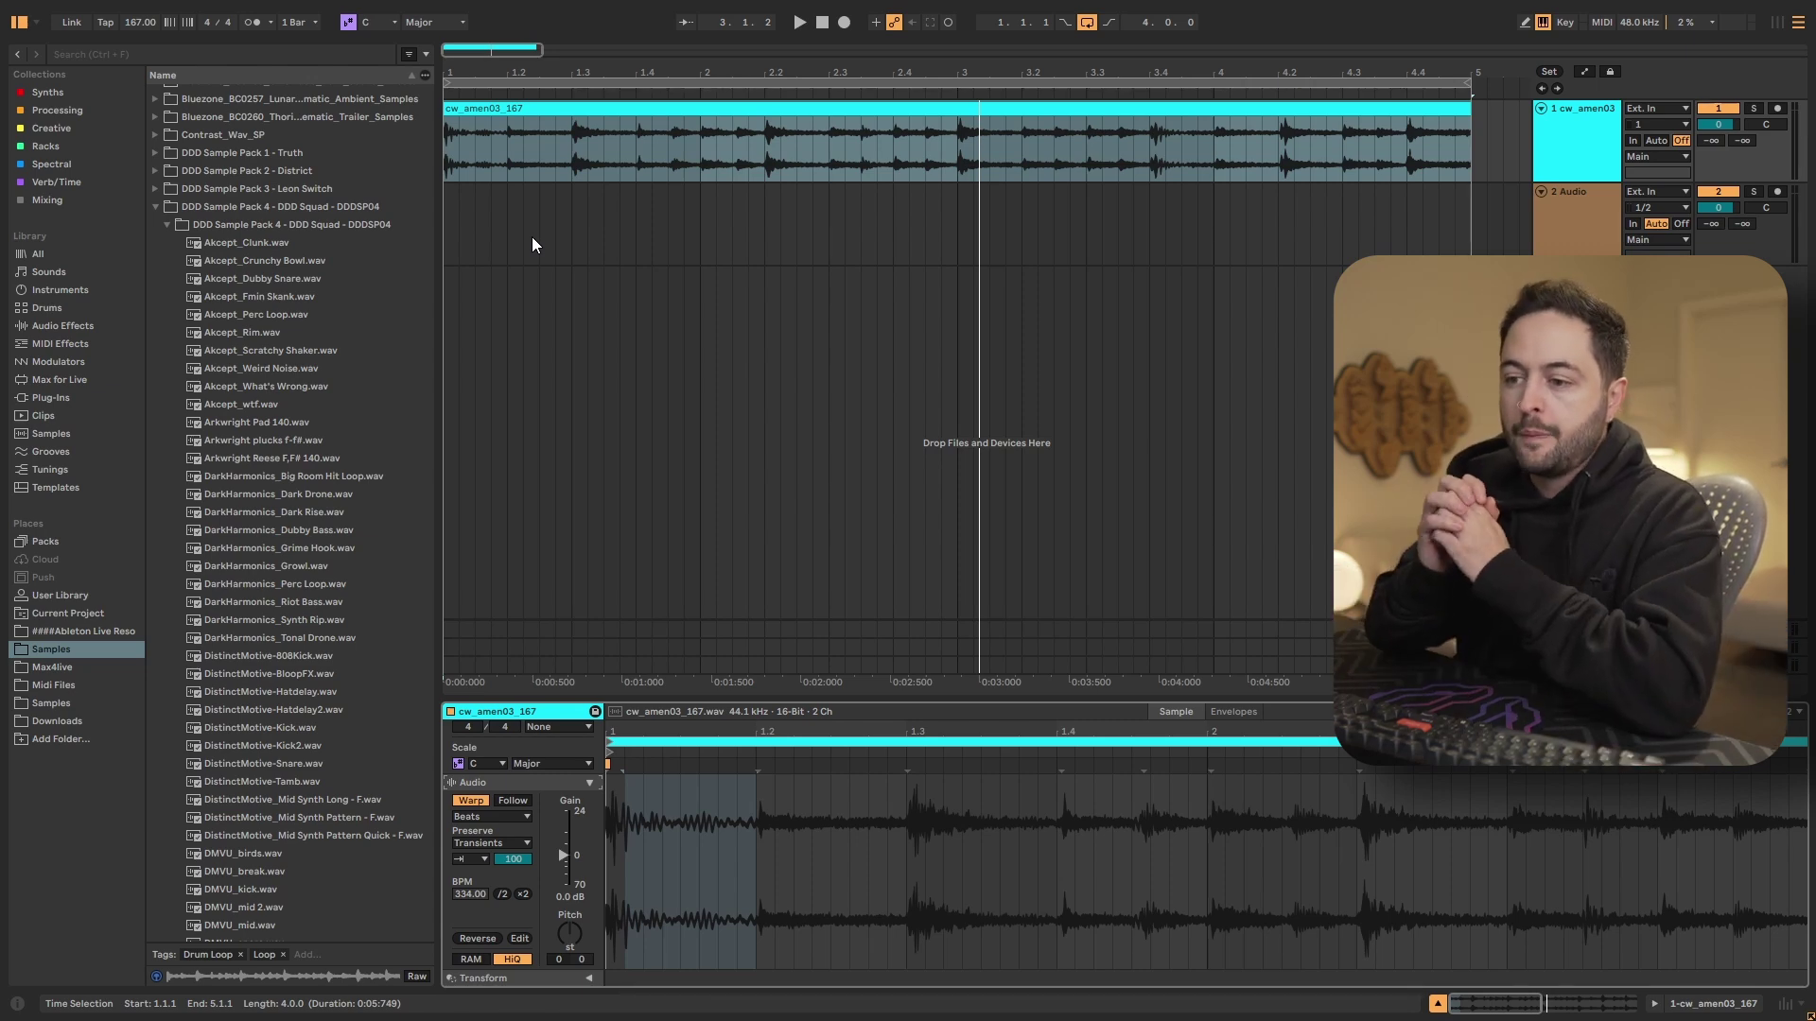
{"action": "left_click", "coordinate": [467, 841]}
{"action": "left_click", "coordinate": [467, 841]}
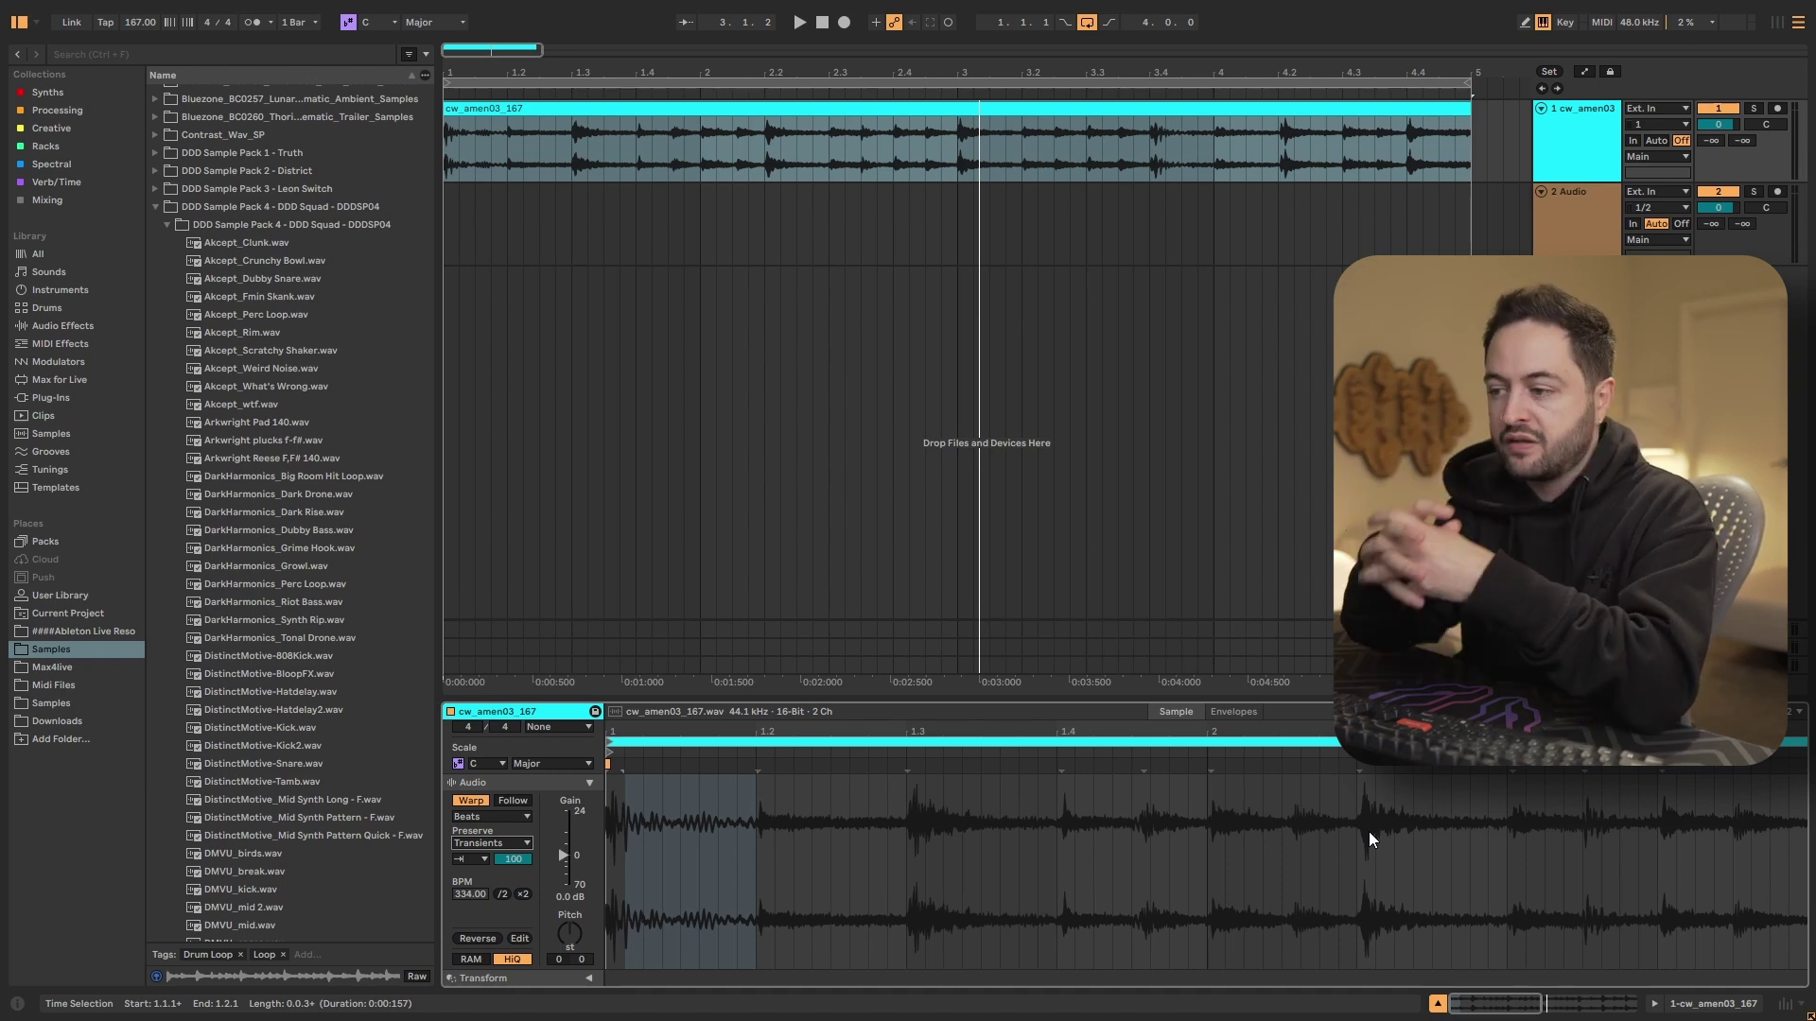
{"action": "left_click", "coordinate": [908, 829]}
{"action": "left_click_drag", "start_coordinate": [912, 828], "coordinate": [919, 825]}
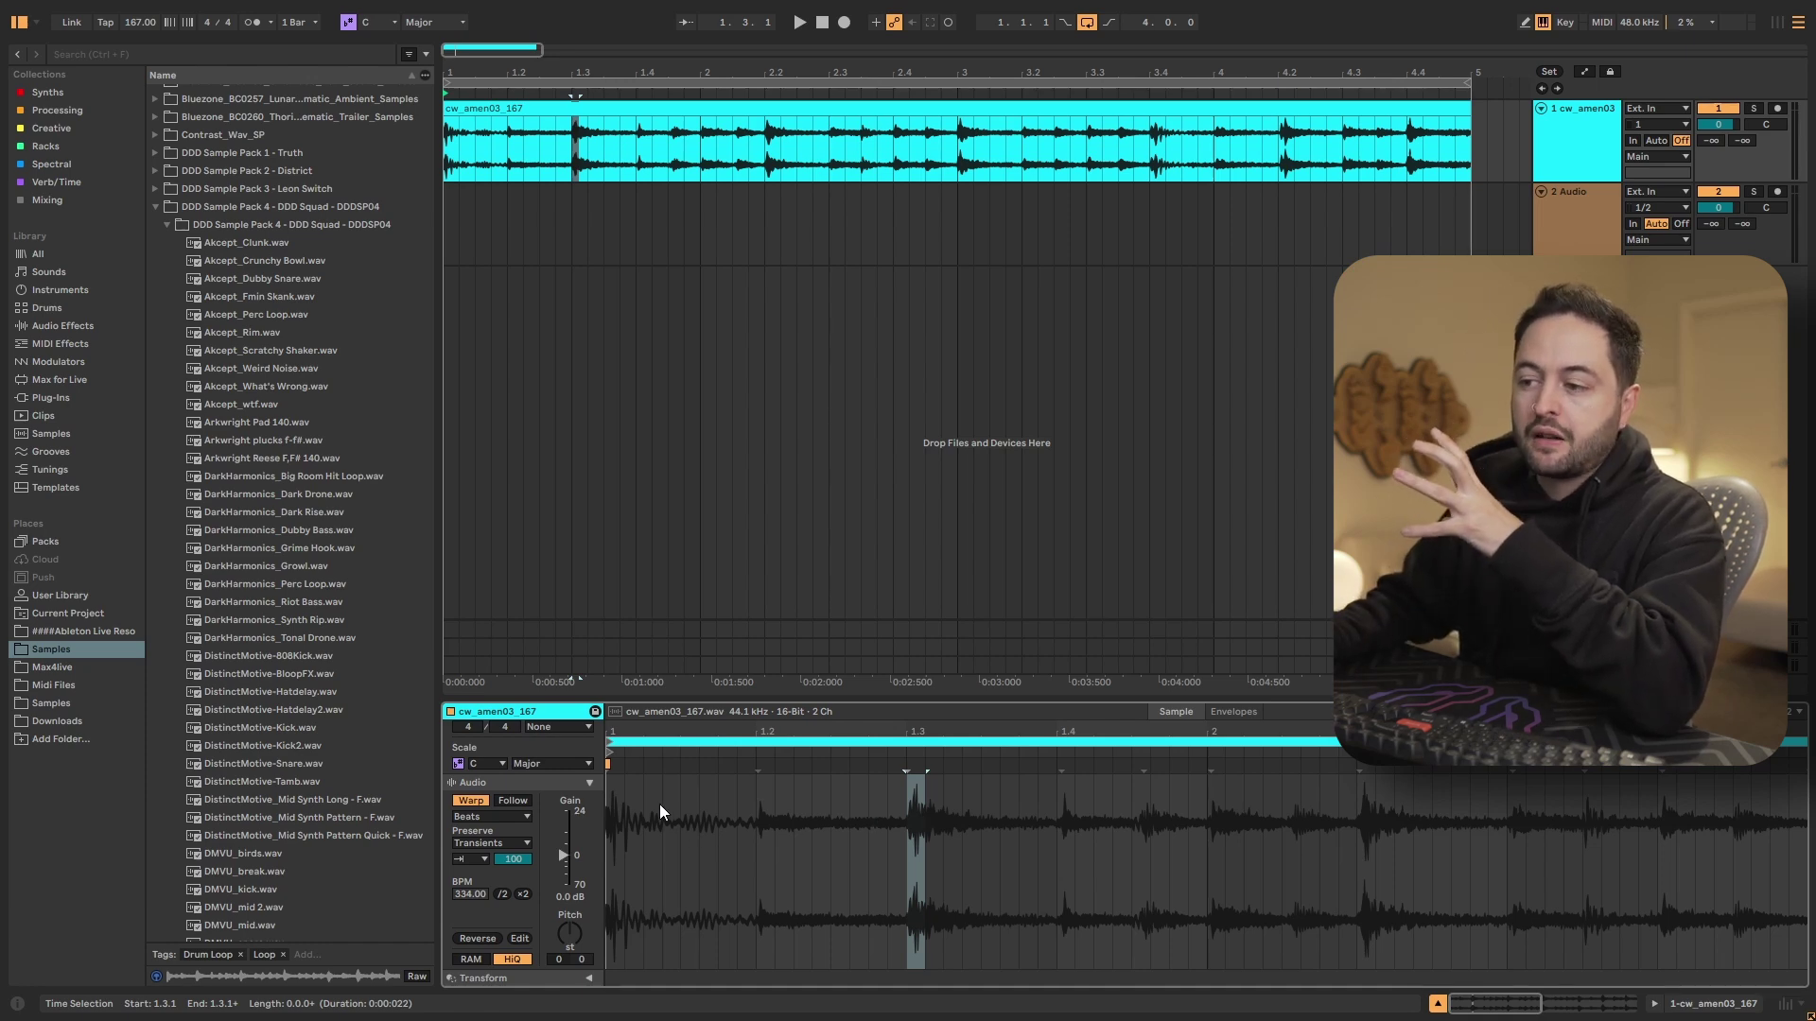
{"action": "left_click_drag", "start_coordinate": [613, 800], "coordinate": [751, 815]}
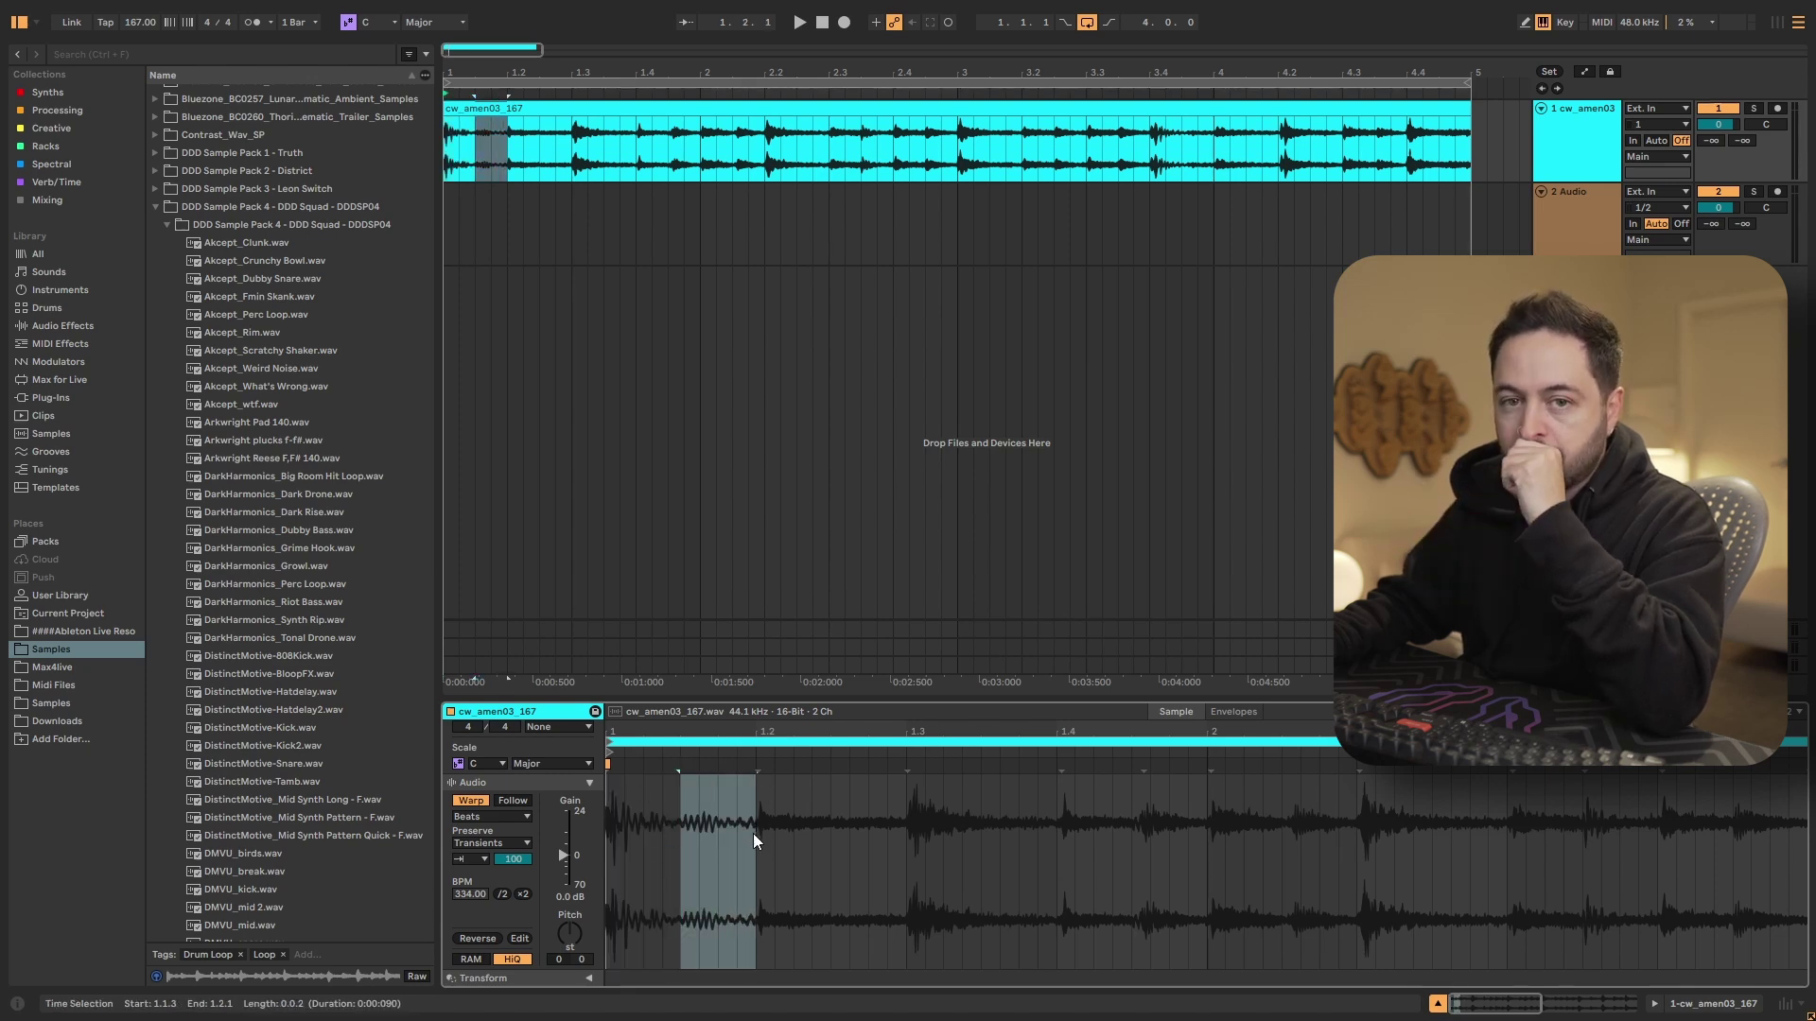
{"action": "key", "text": "space"}
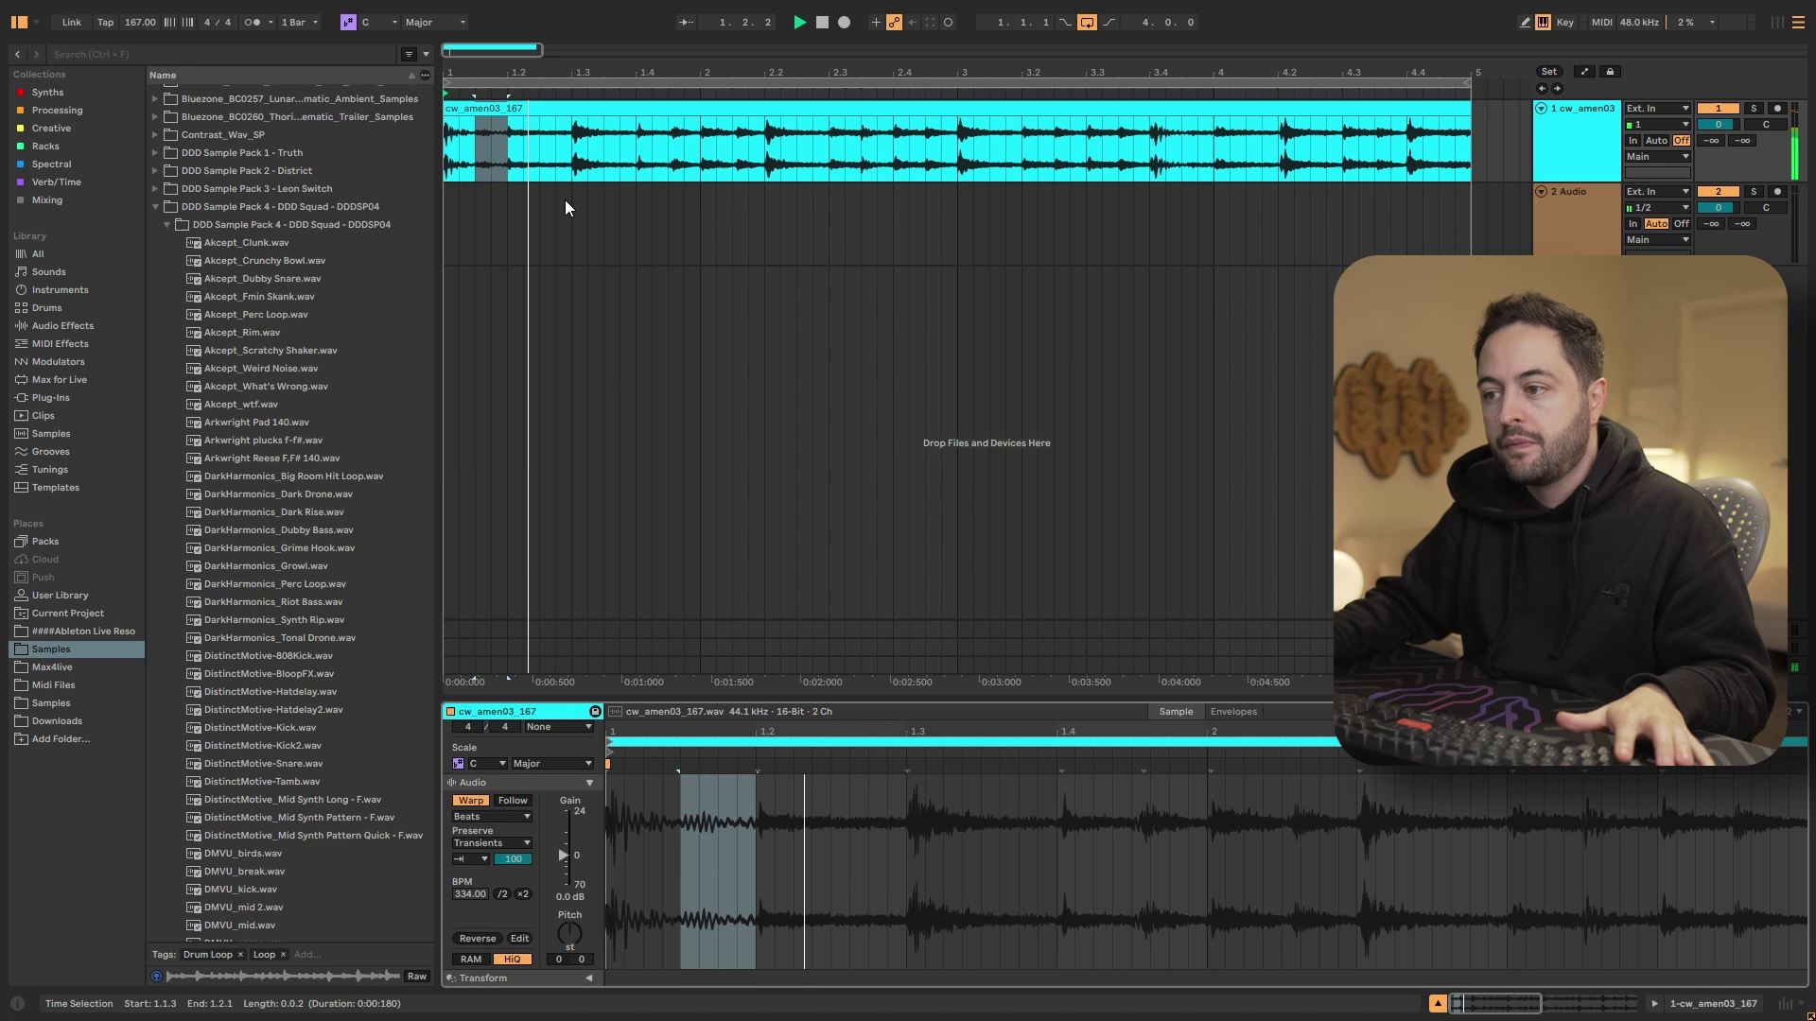
{"action": "left_click", "coordinate": [613, 843]}
{"action": "key", "text": "space"}
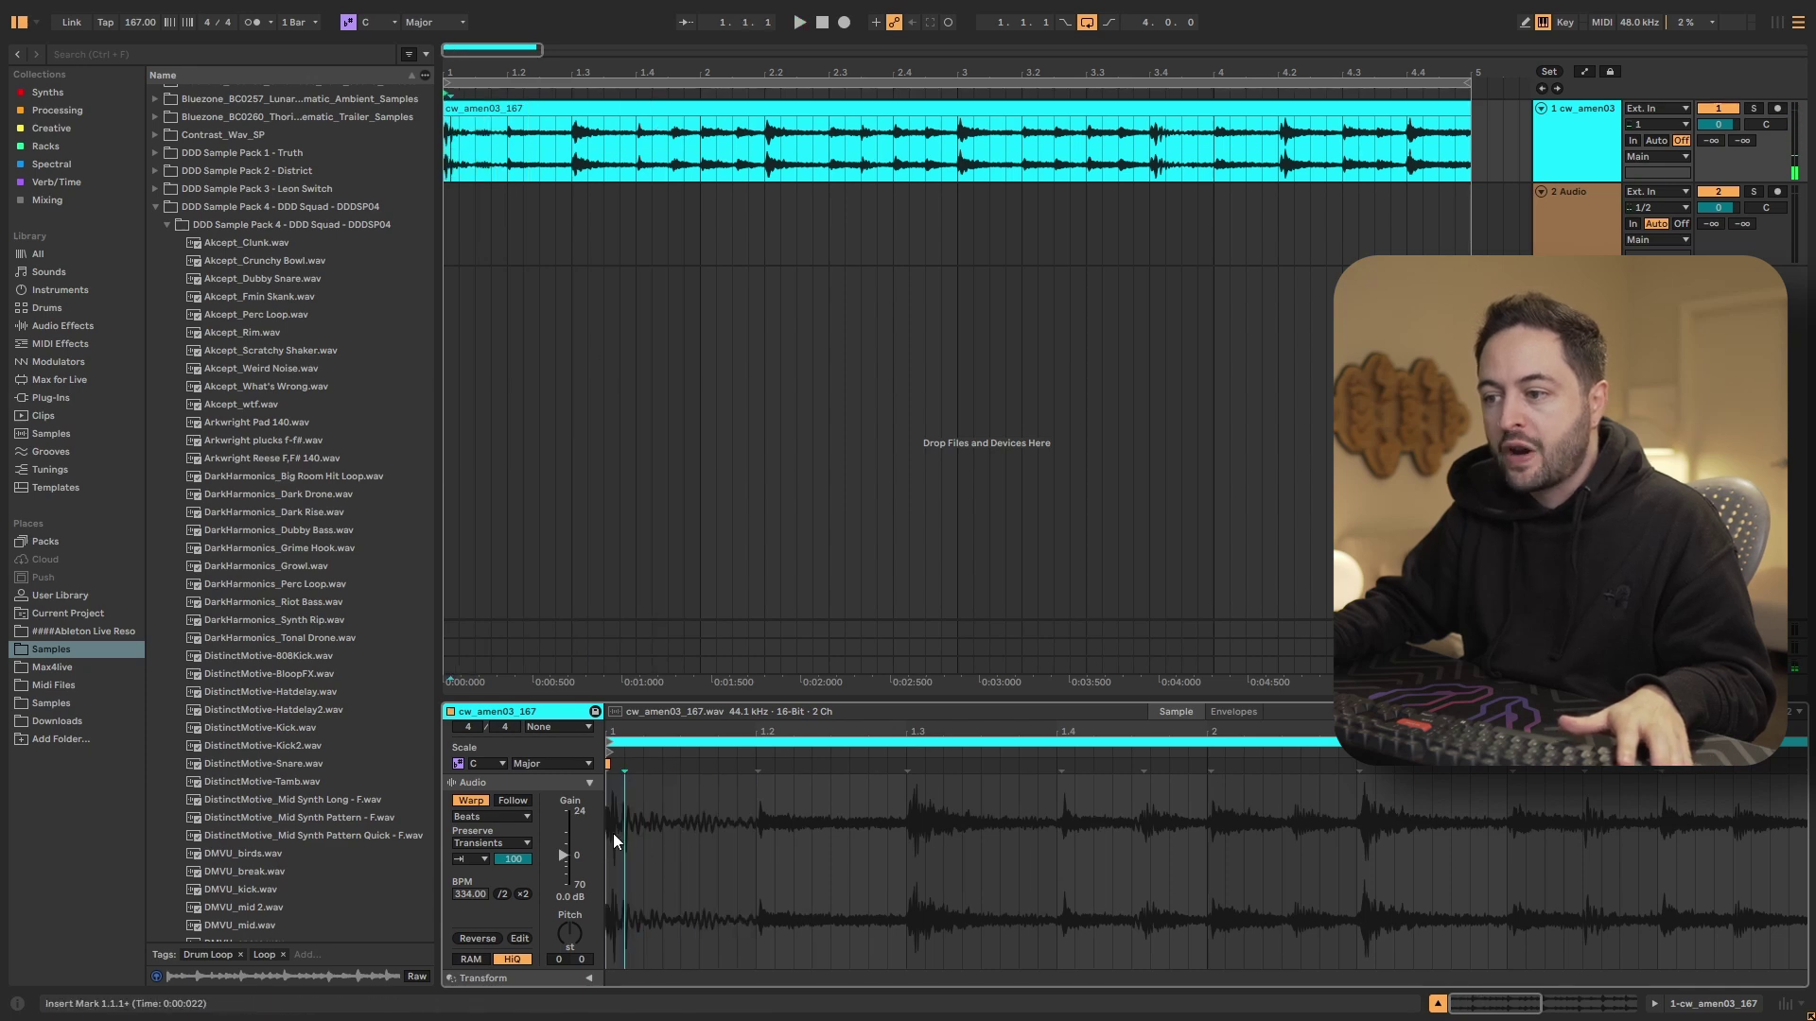
{"action": "key", "text": "space"}
{"action": "key", "text": "space"}
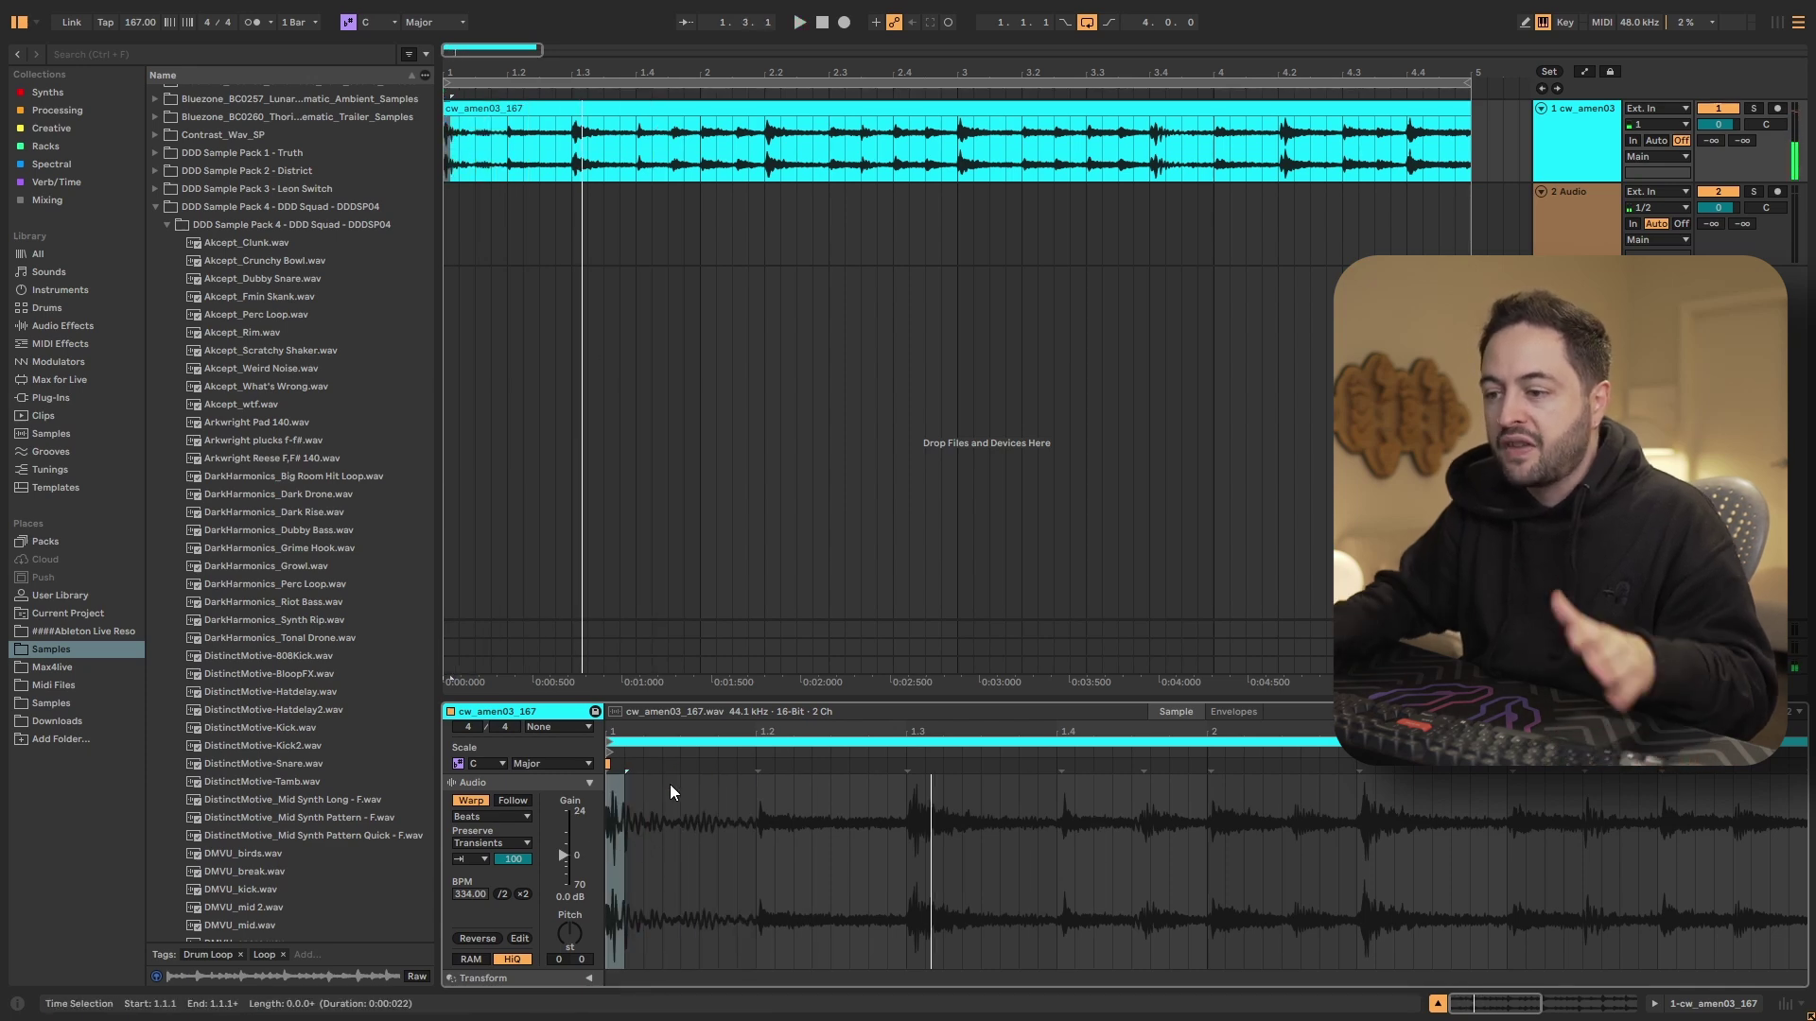
{"action": "key", "text": "space"}
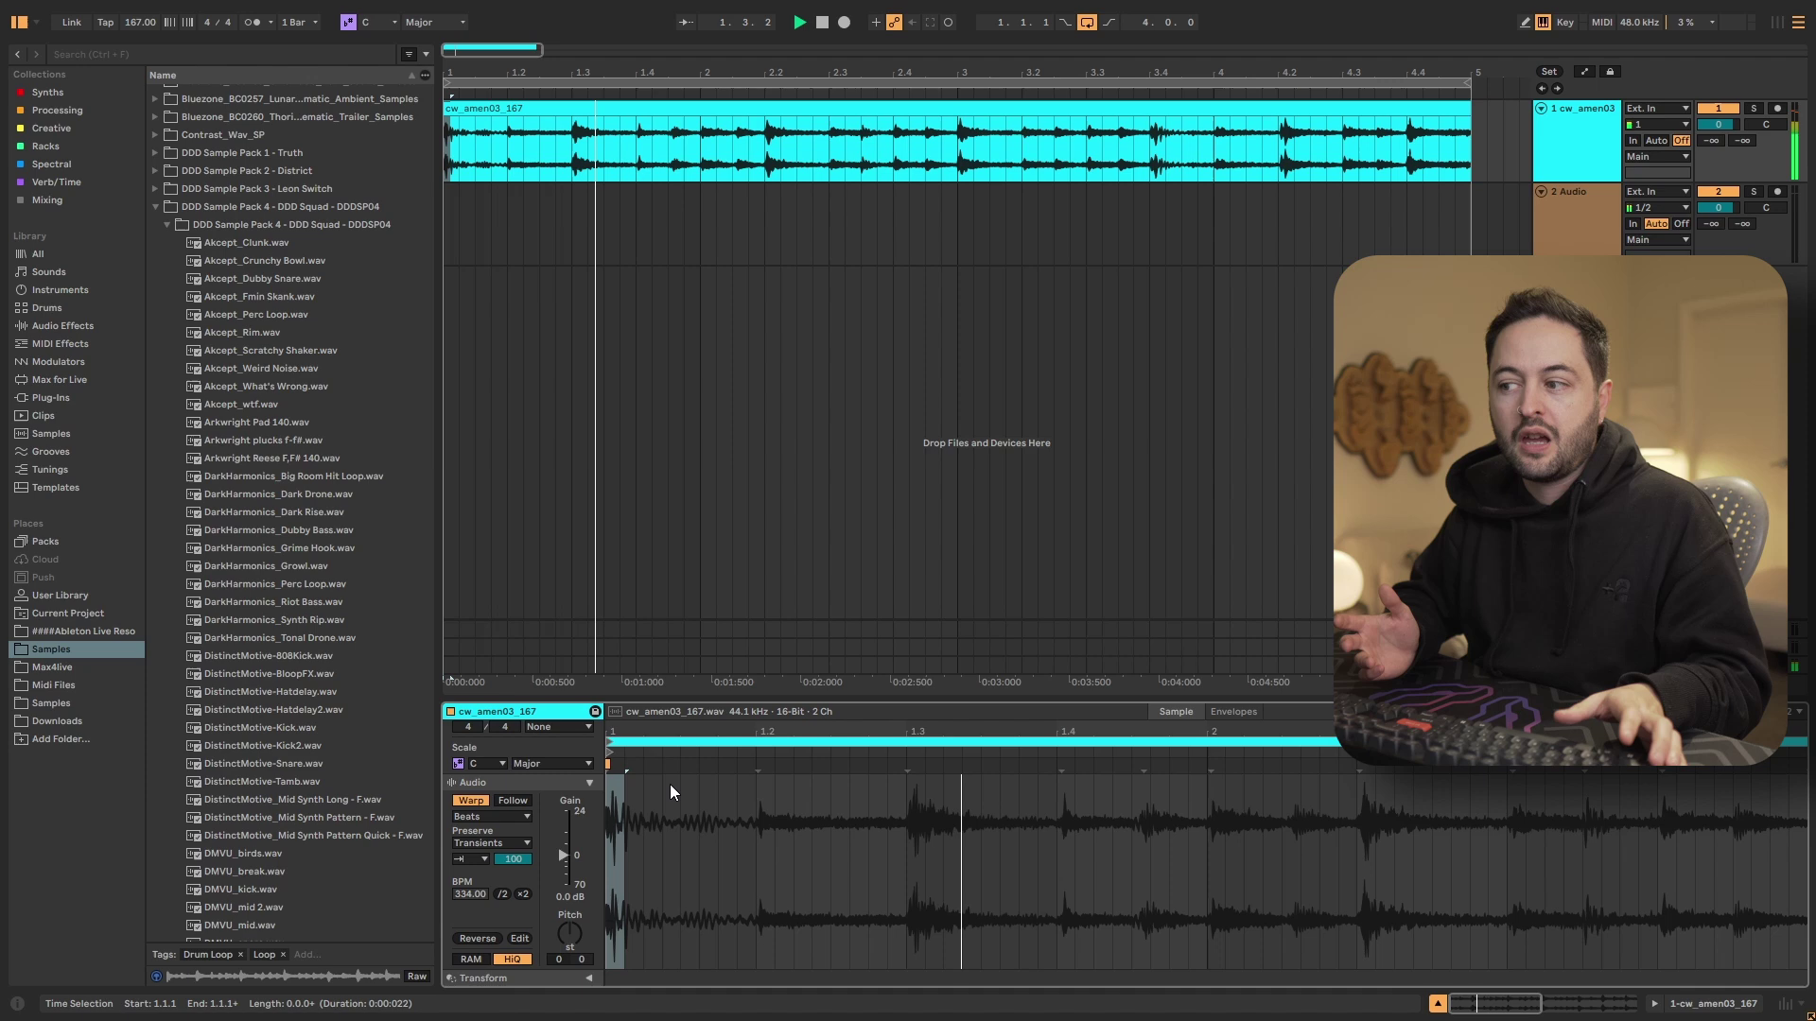
{"action": "key", "text": "space"}
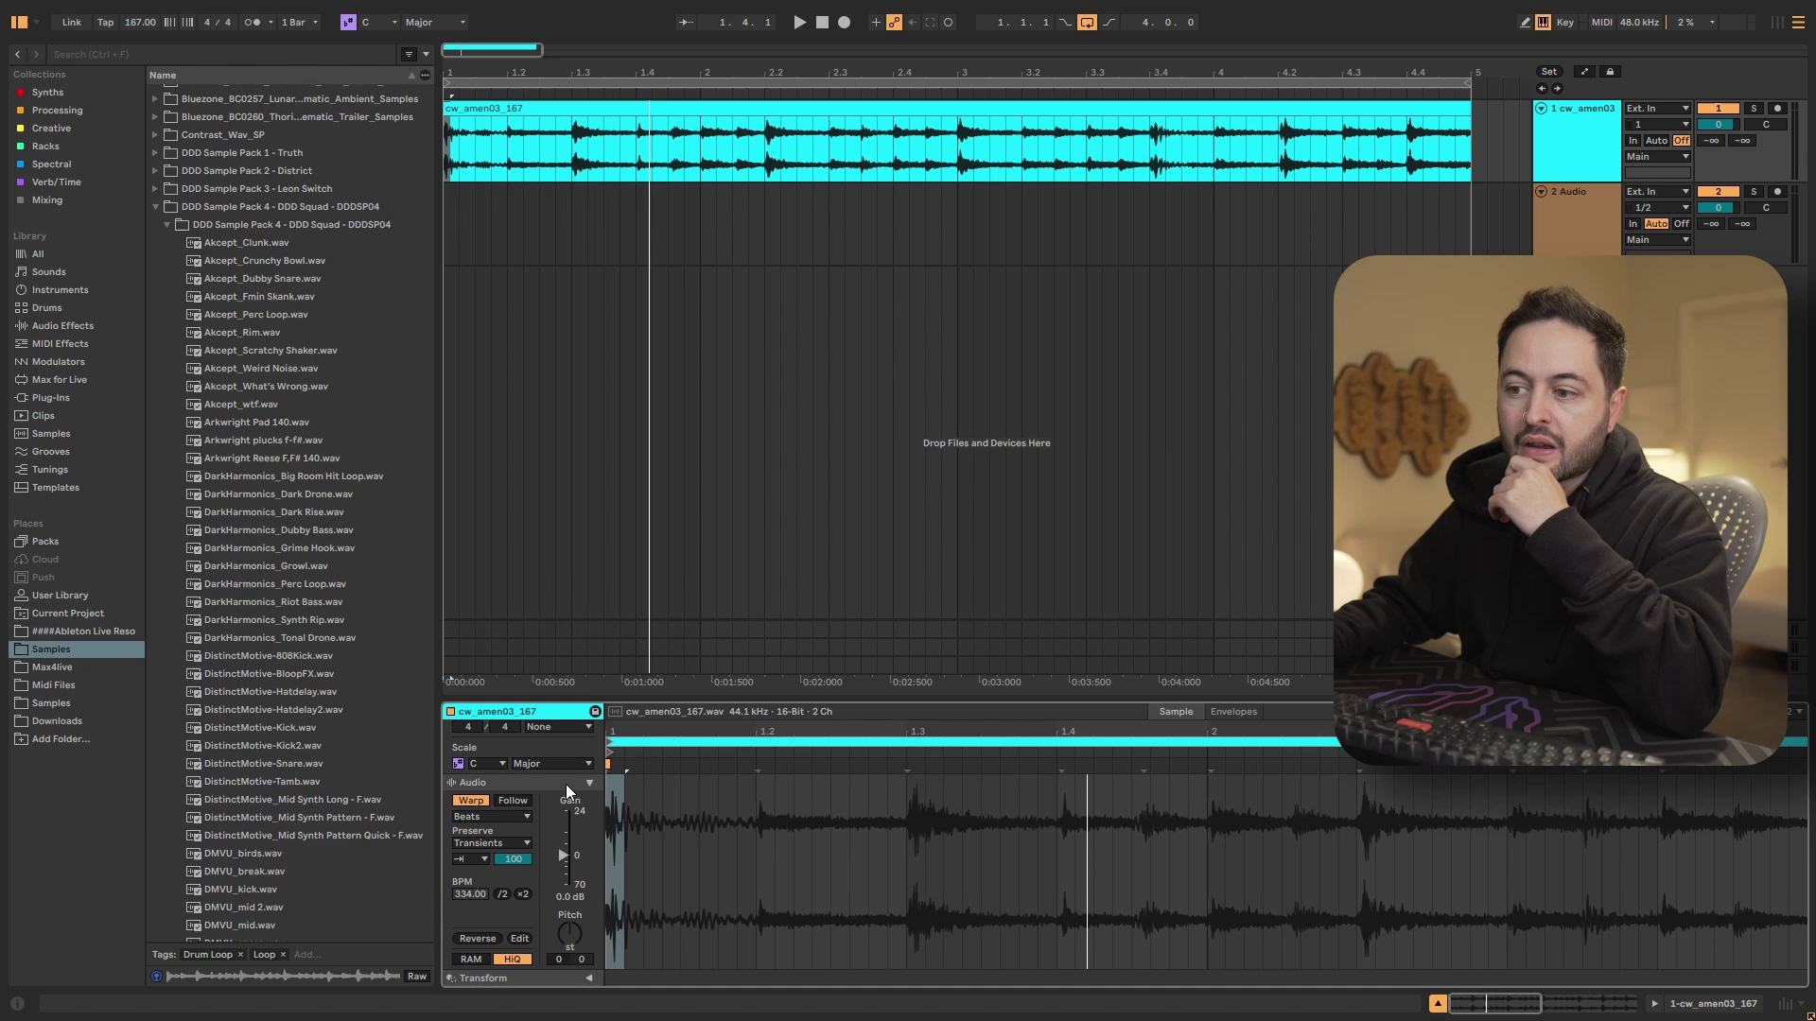
{"action": "left_click", "coordinate": [483, 860]}
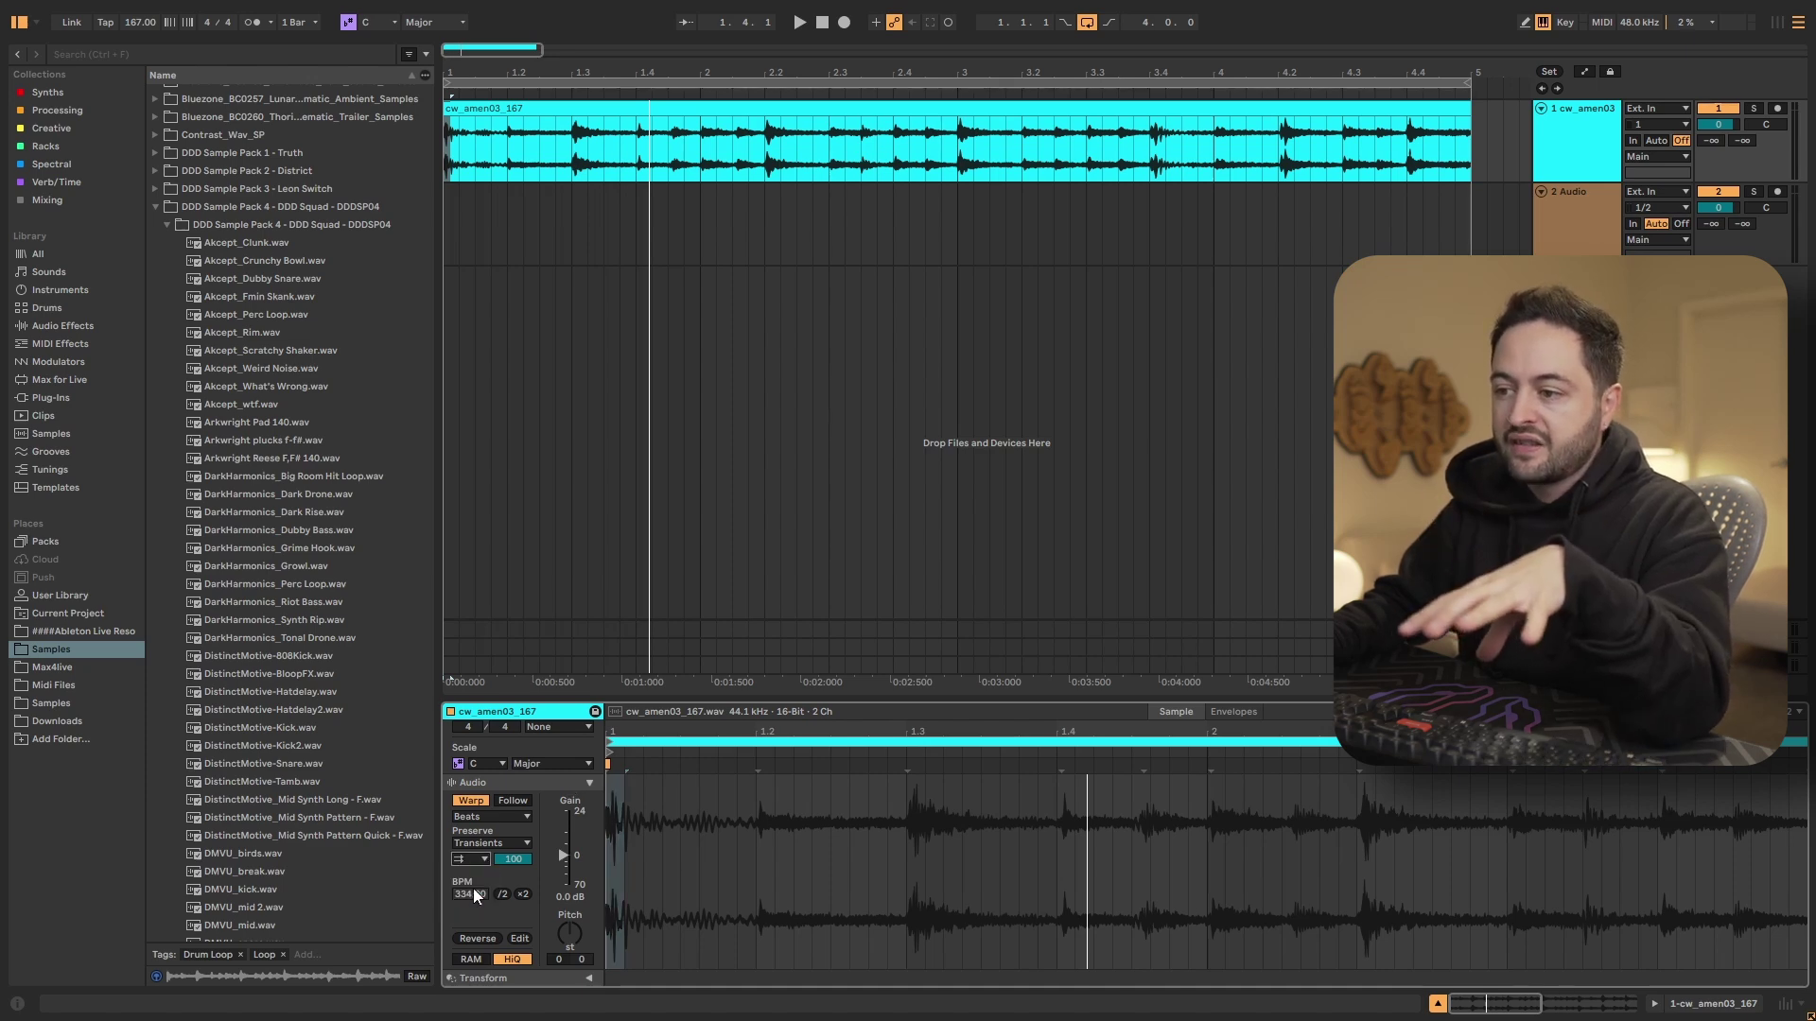
{"action": "left_click", "coordinate": [473, 888]}
{"action": "left_click_drag", "start_coordinate": [611, 796], "coordinate": [675, 808]}
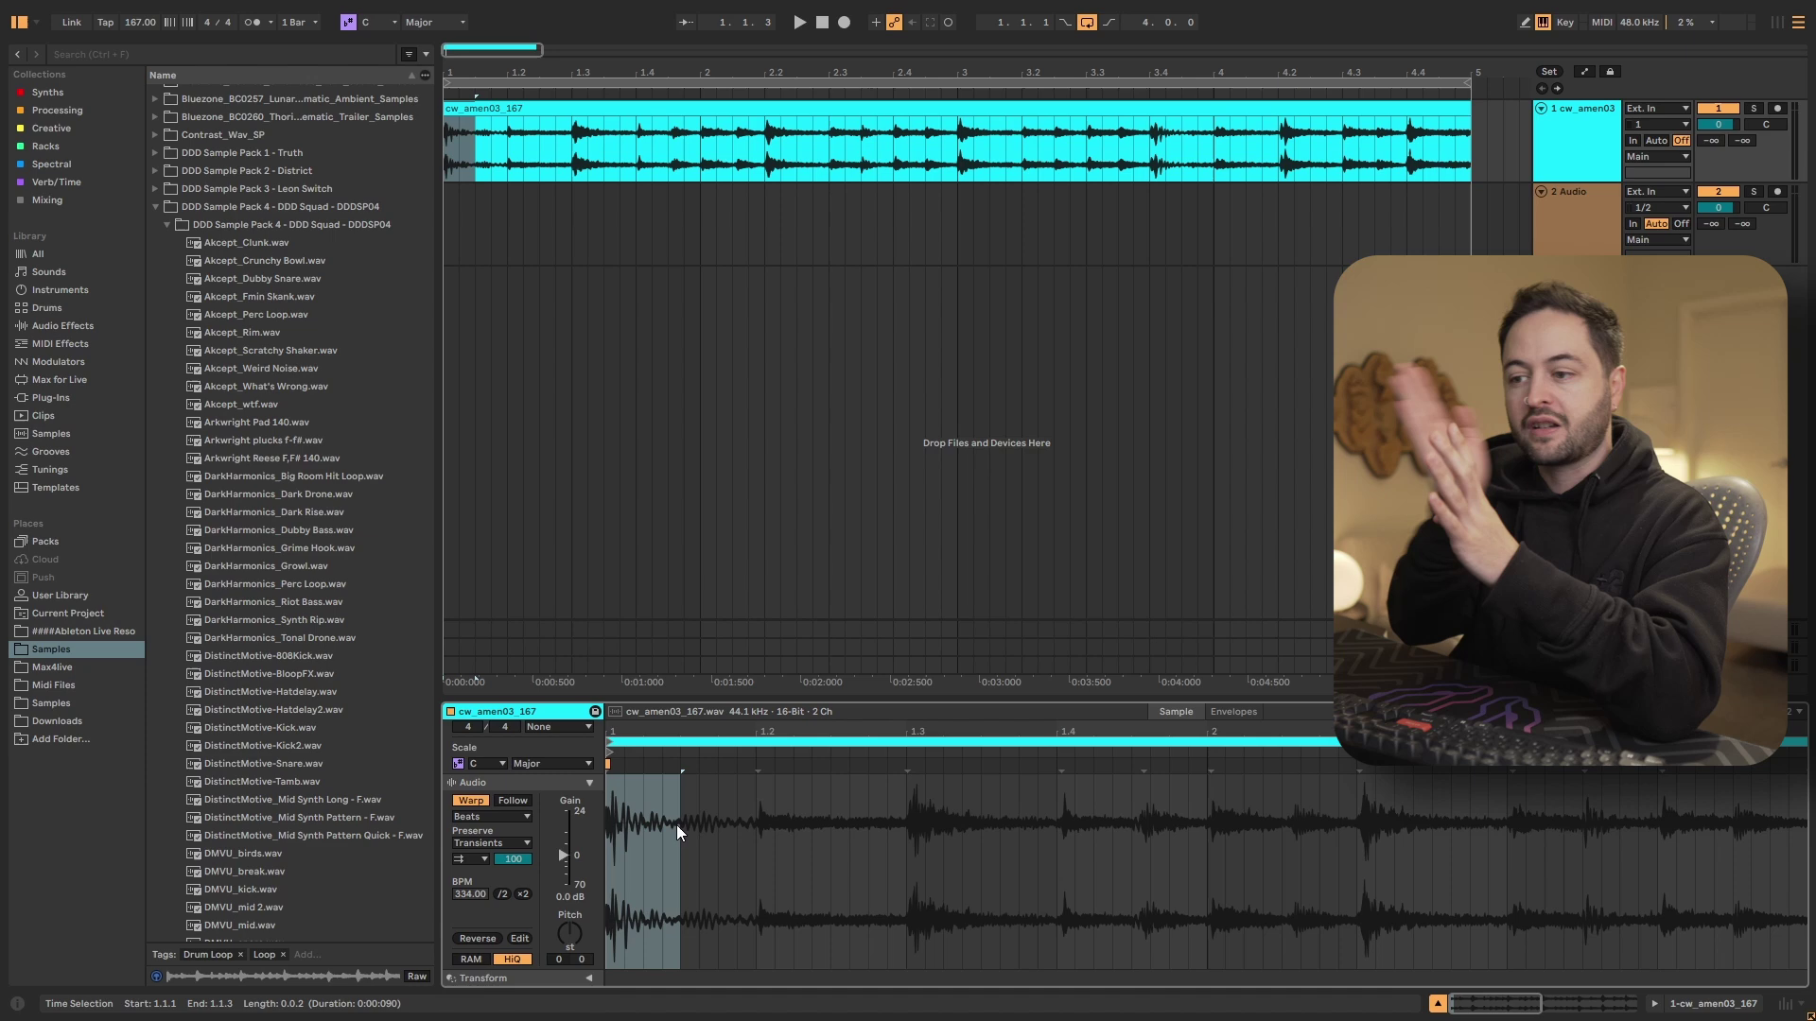
{"action": "left_click_drag", "start_coordinate": [661, 826], "coordinate": [605, 831]}
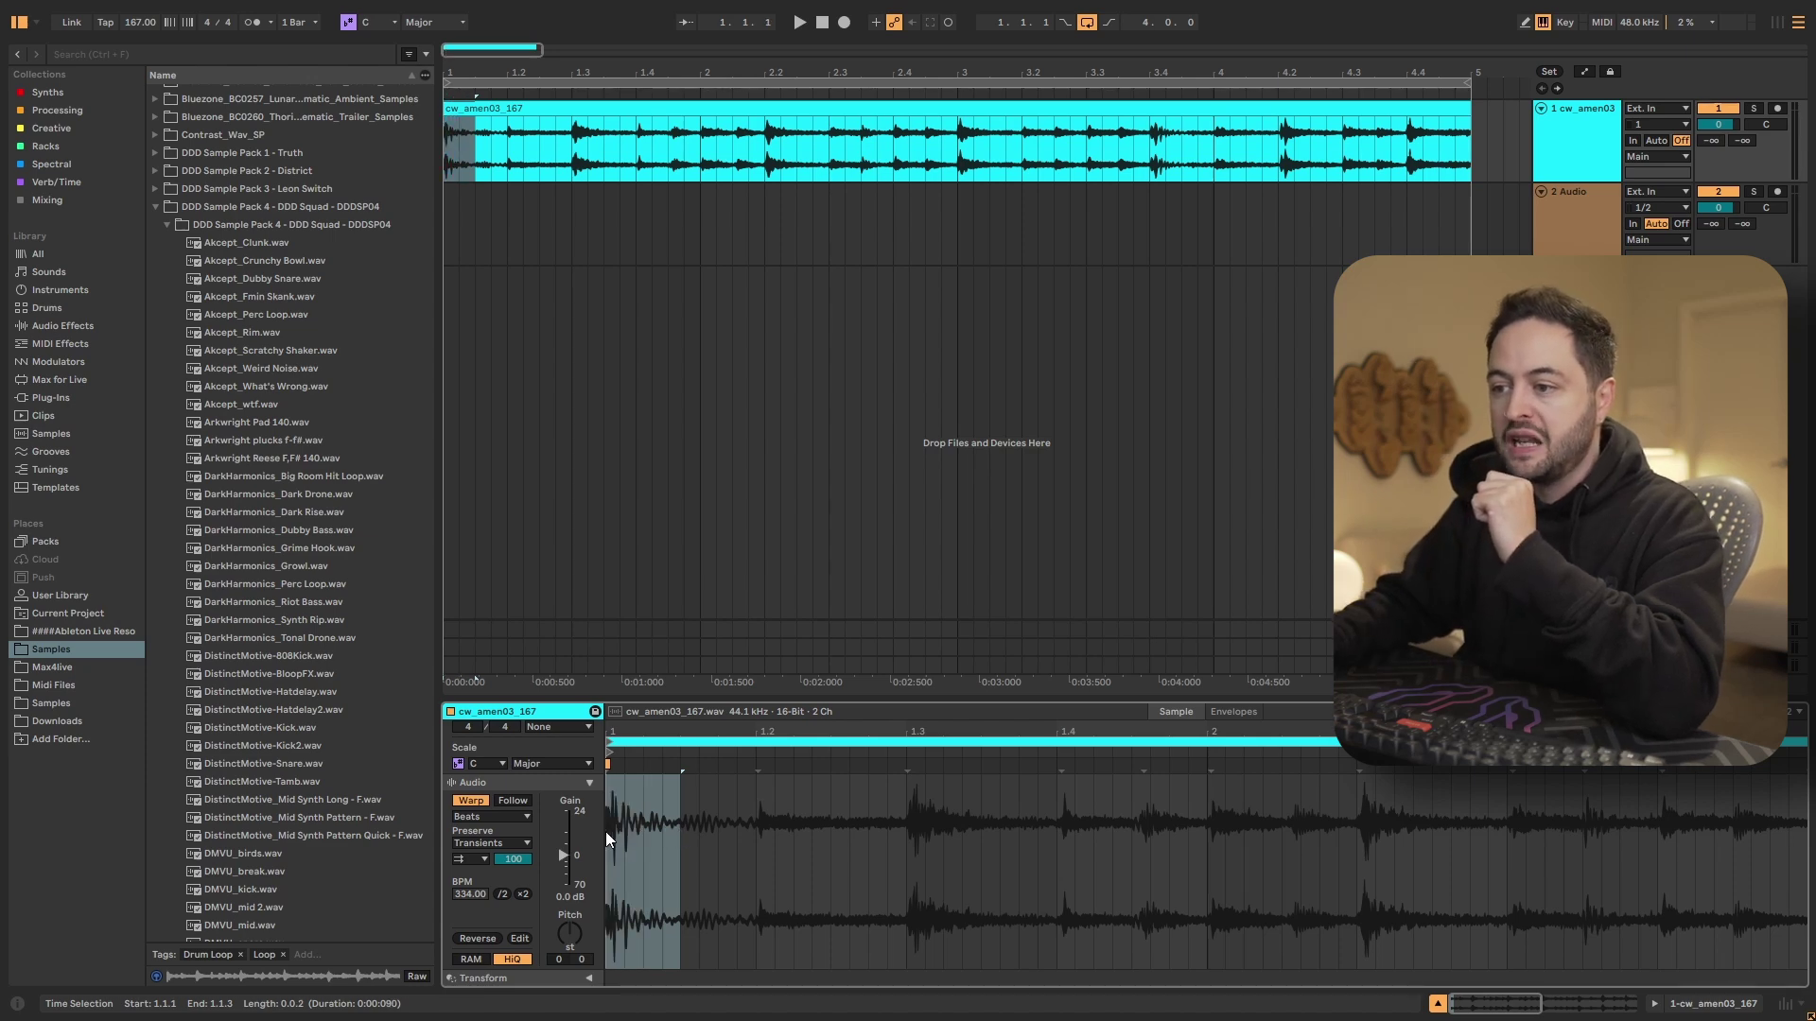
{"action": "right_click", "coordinate": [641, 802]}
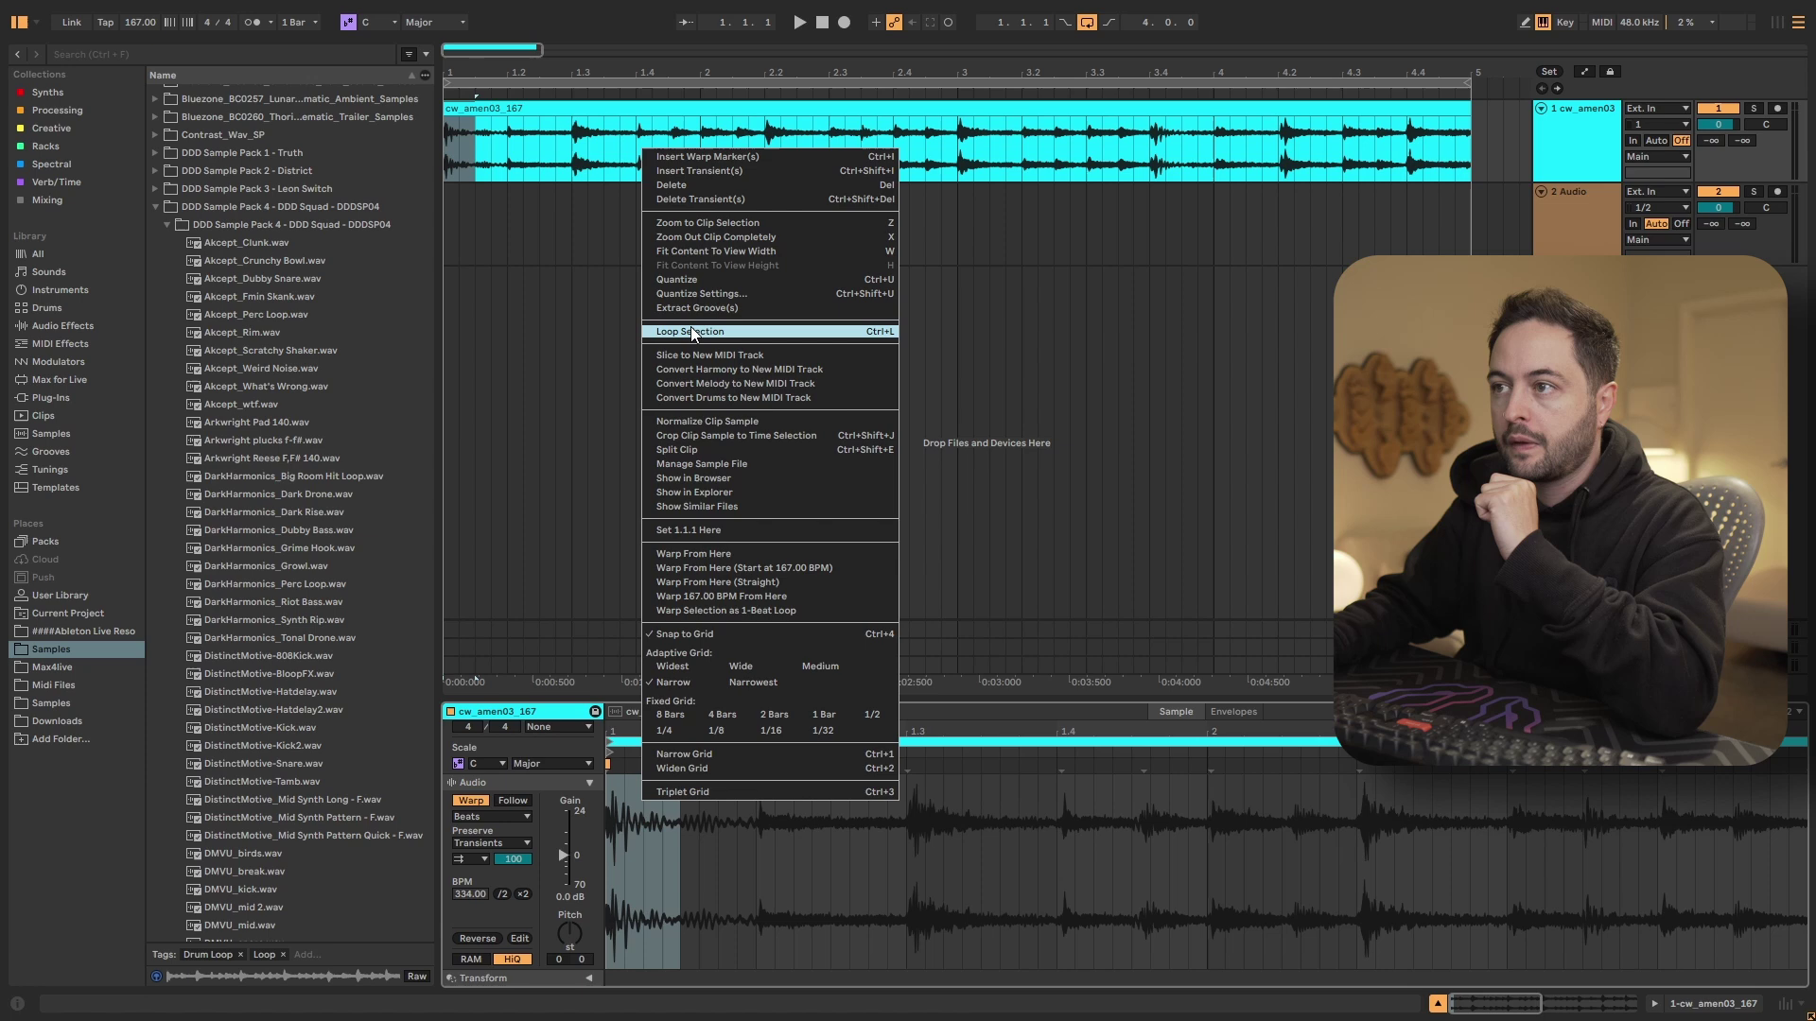
{"action": "left_click", "coordinate": [628, 777]}
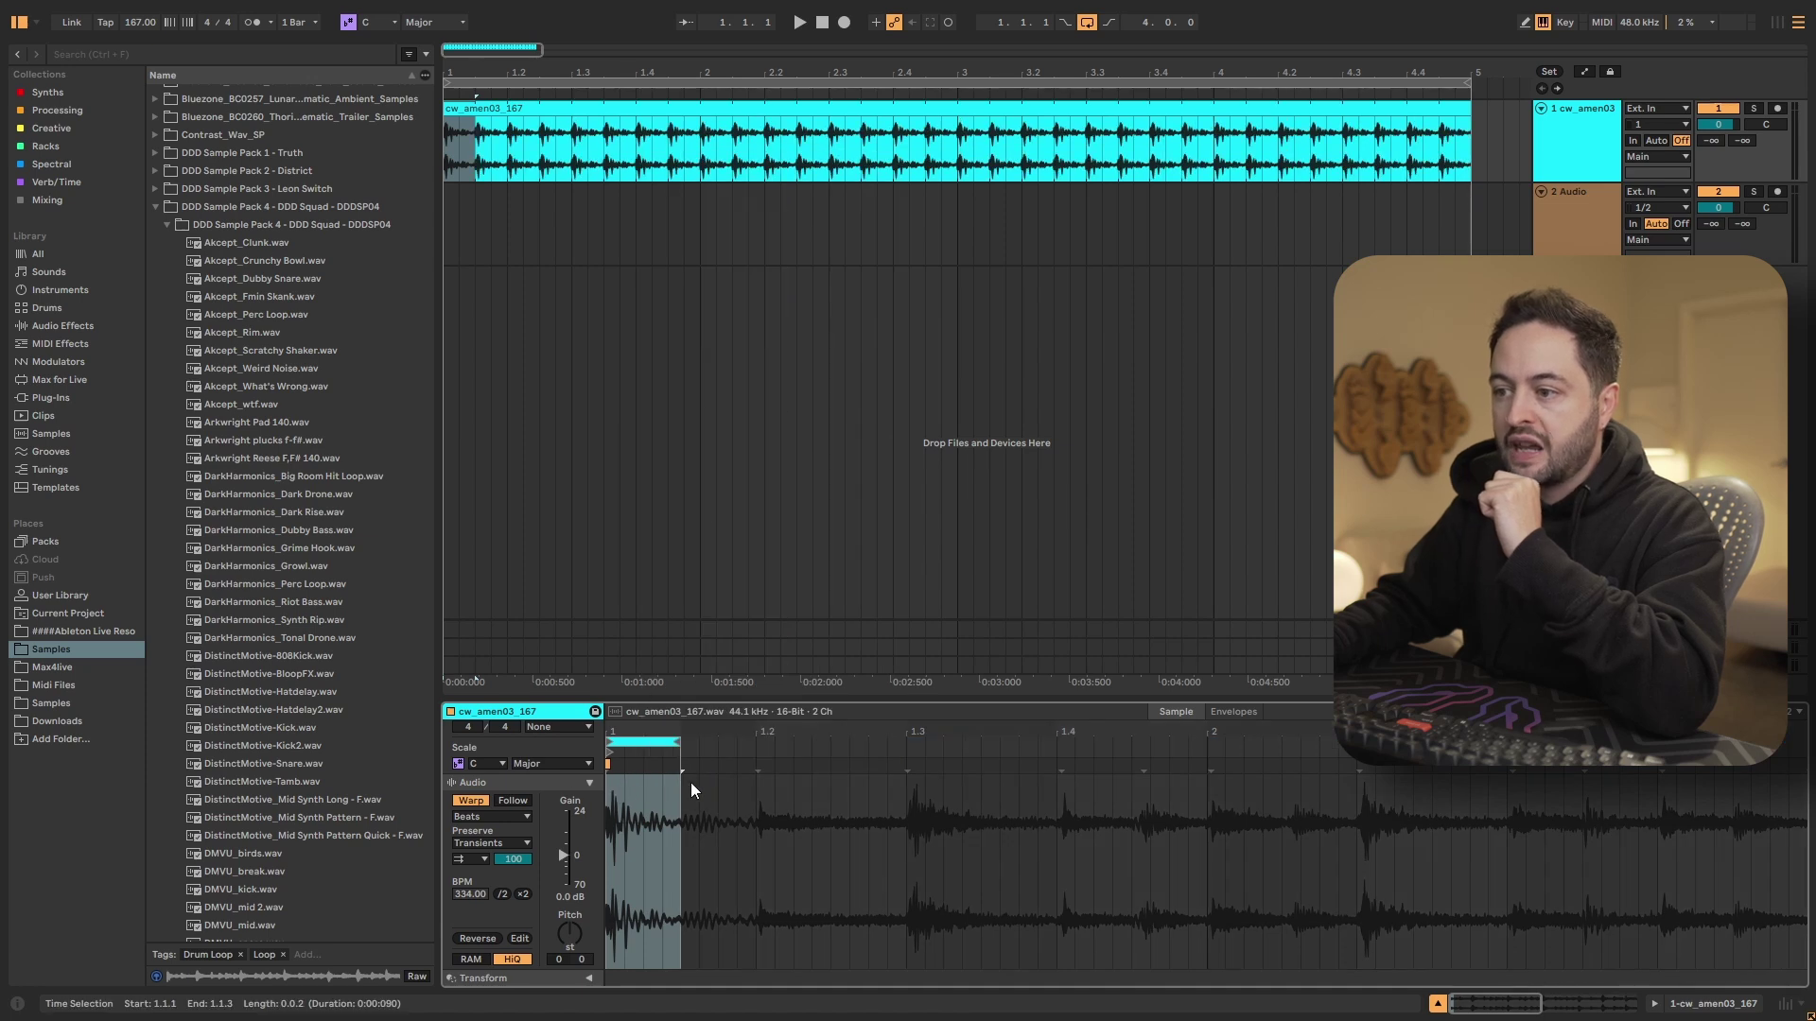
{"action": "left_click", "coordinate": [751, 785]}
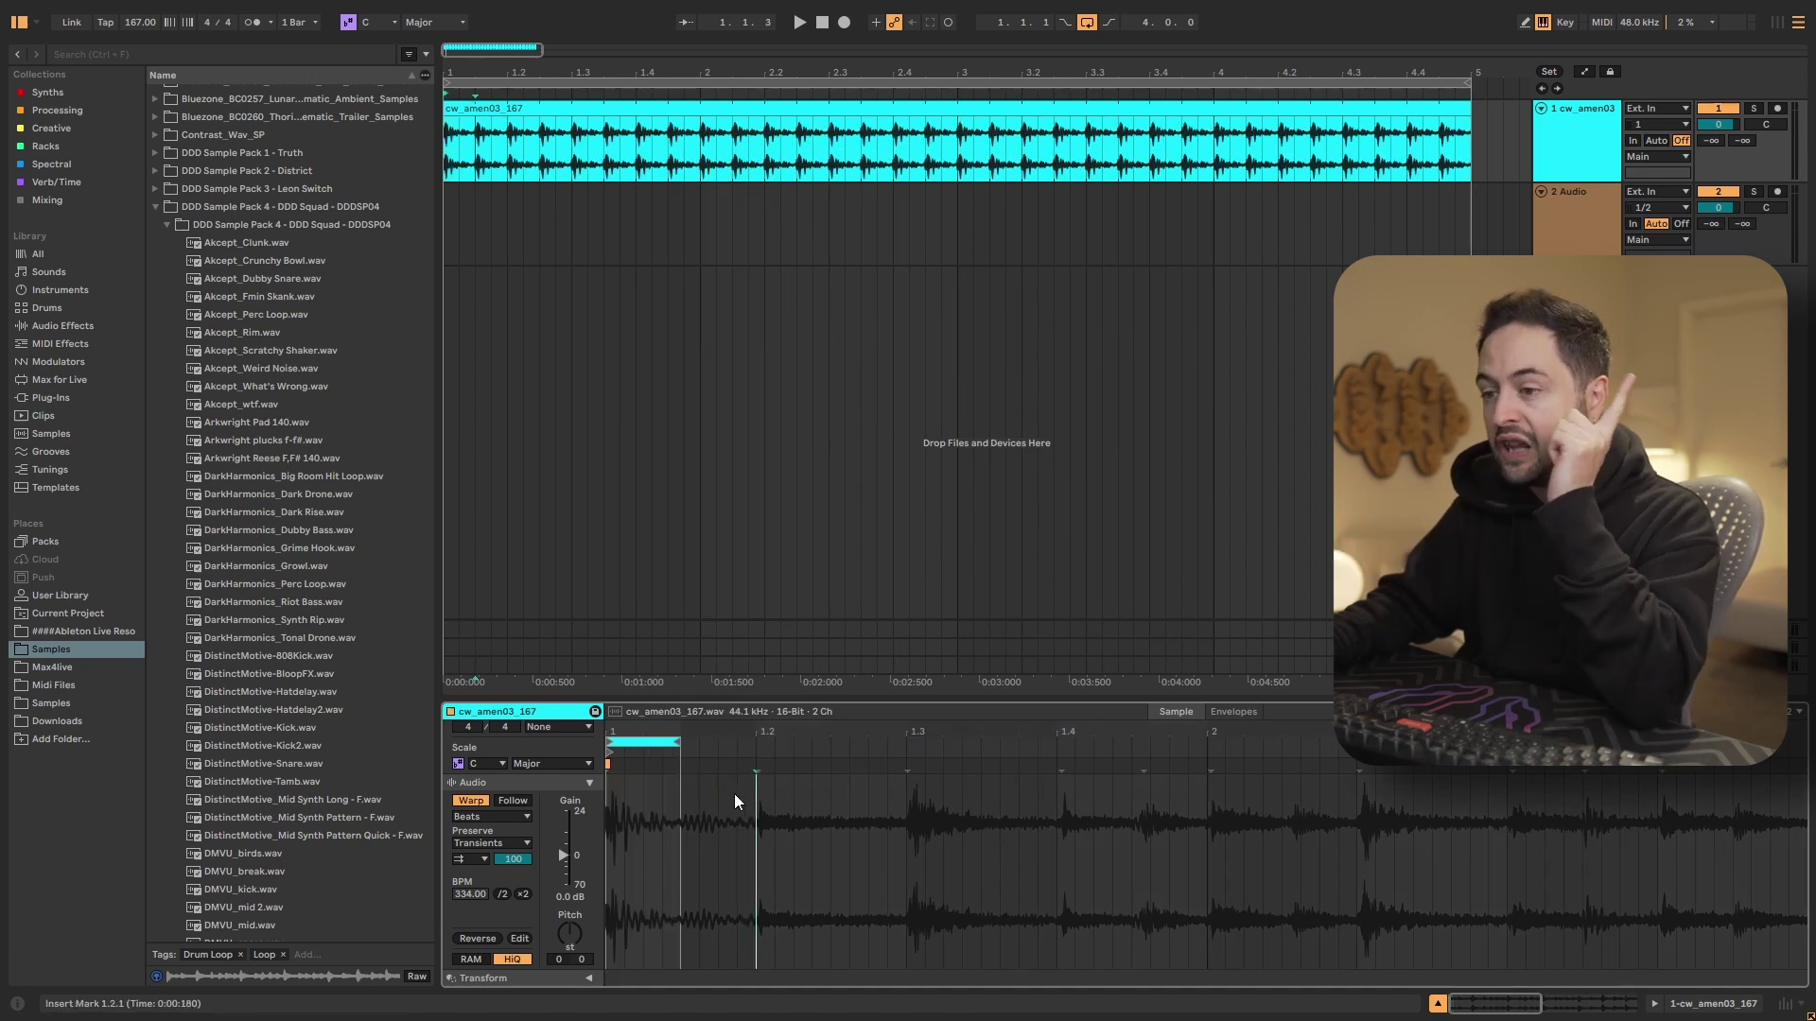
{"action": "key", "text": "ctrl+z"}
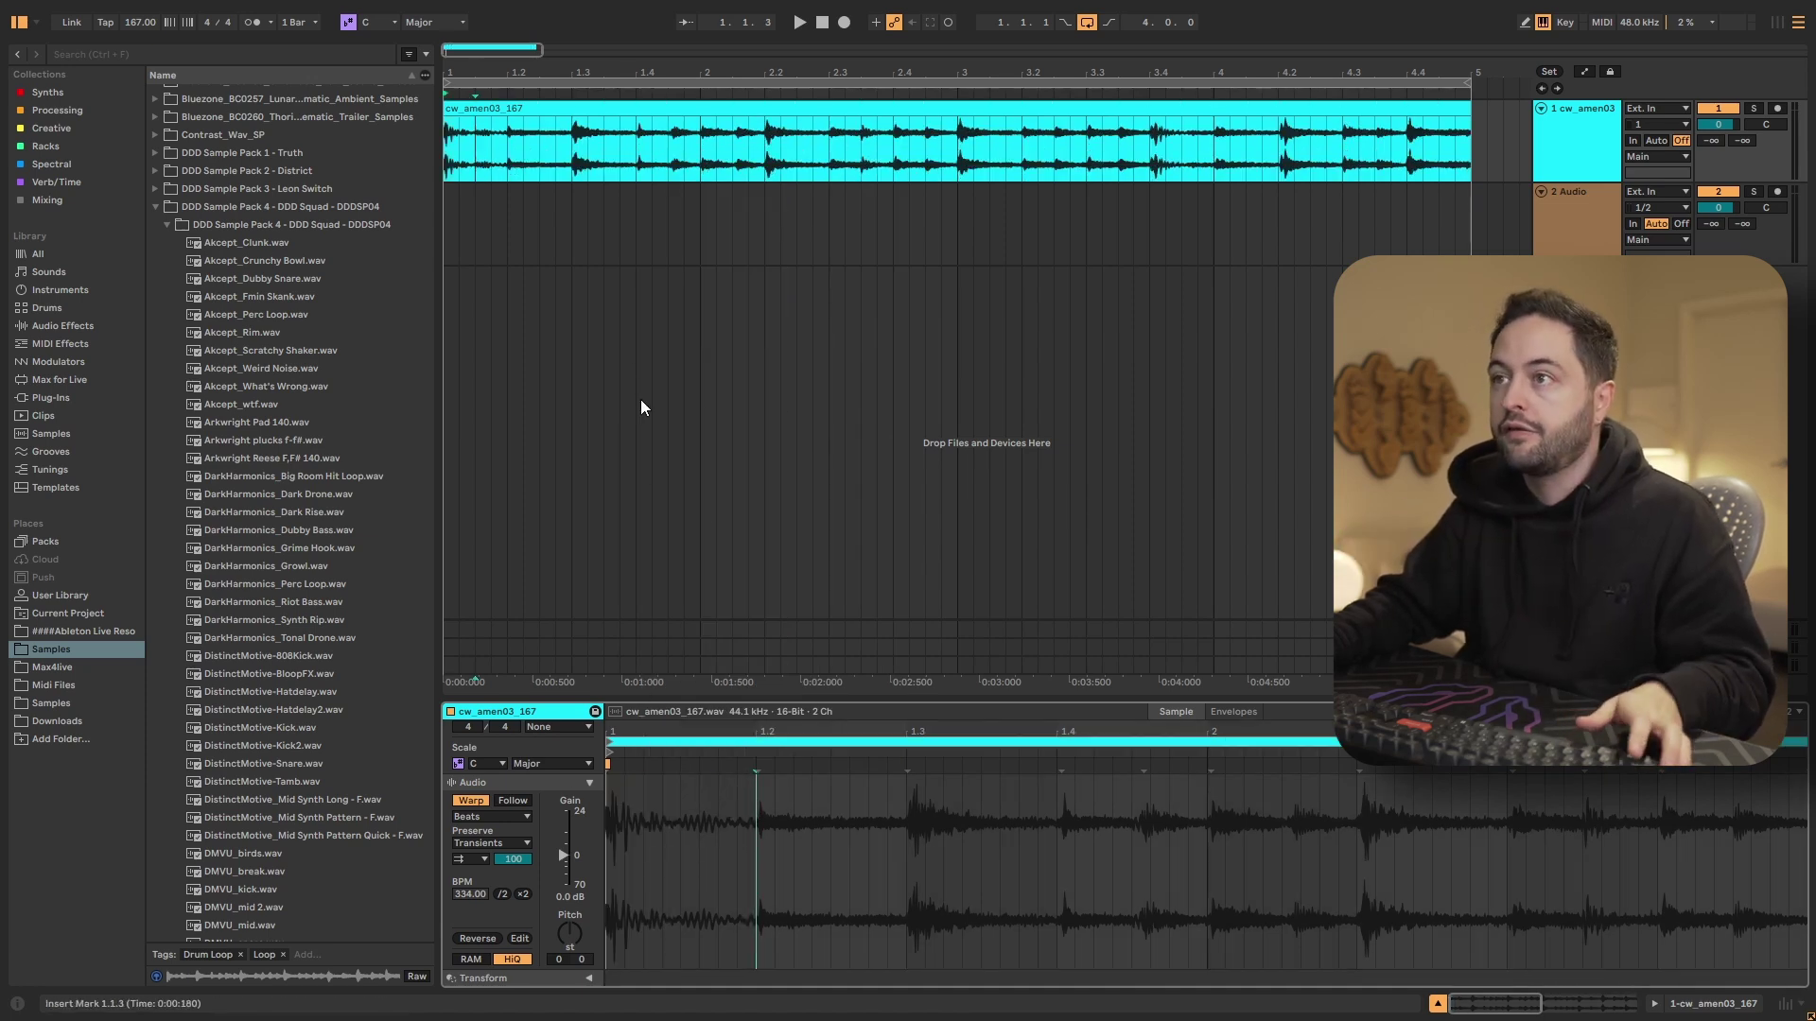
{"action": "left_click", "coordinate": [547, 116]}
{"action": "key", "text": "space"}
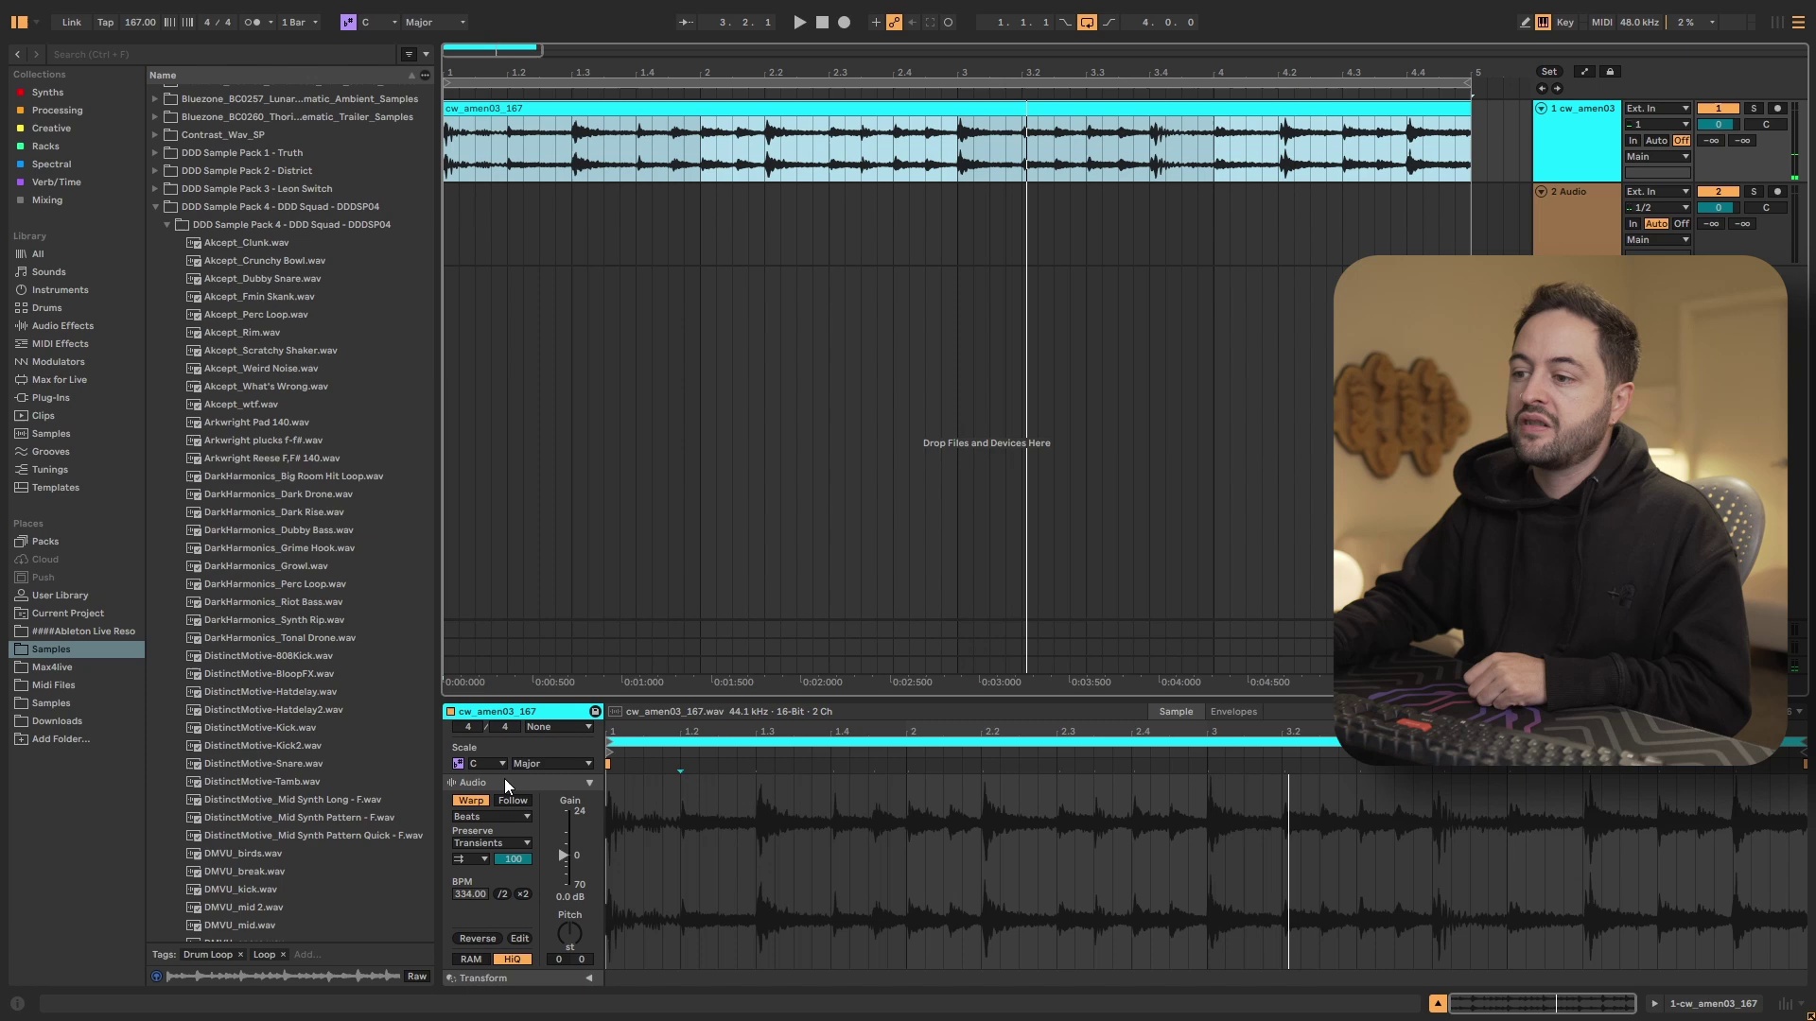
- Place warp markers on the cw_amen03_167 break at beats 1.2, 1.3 and 1.4
{"action": "double_click", "coordinate": [679, 813]}
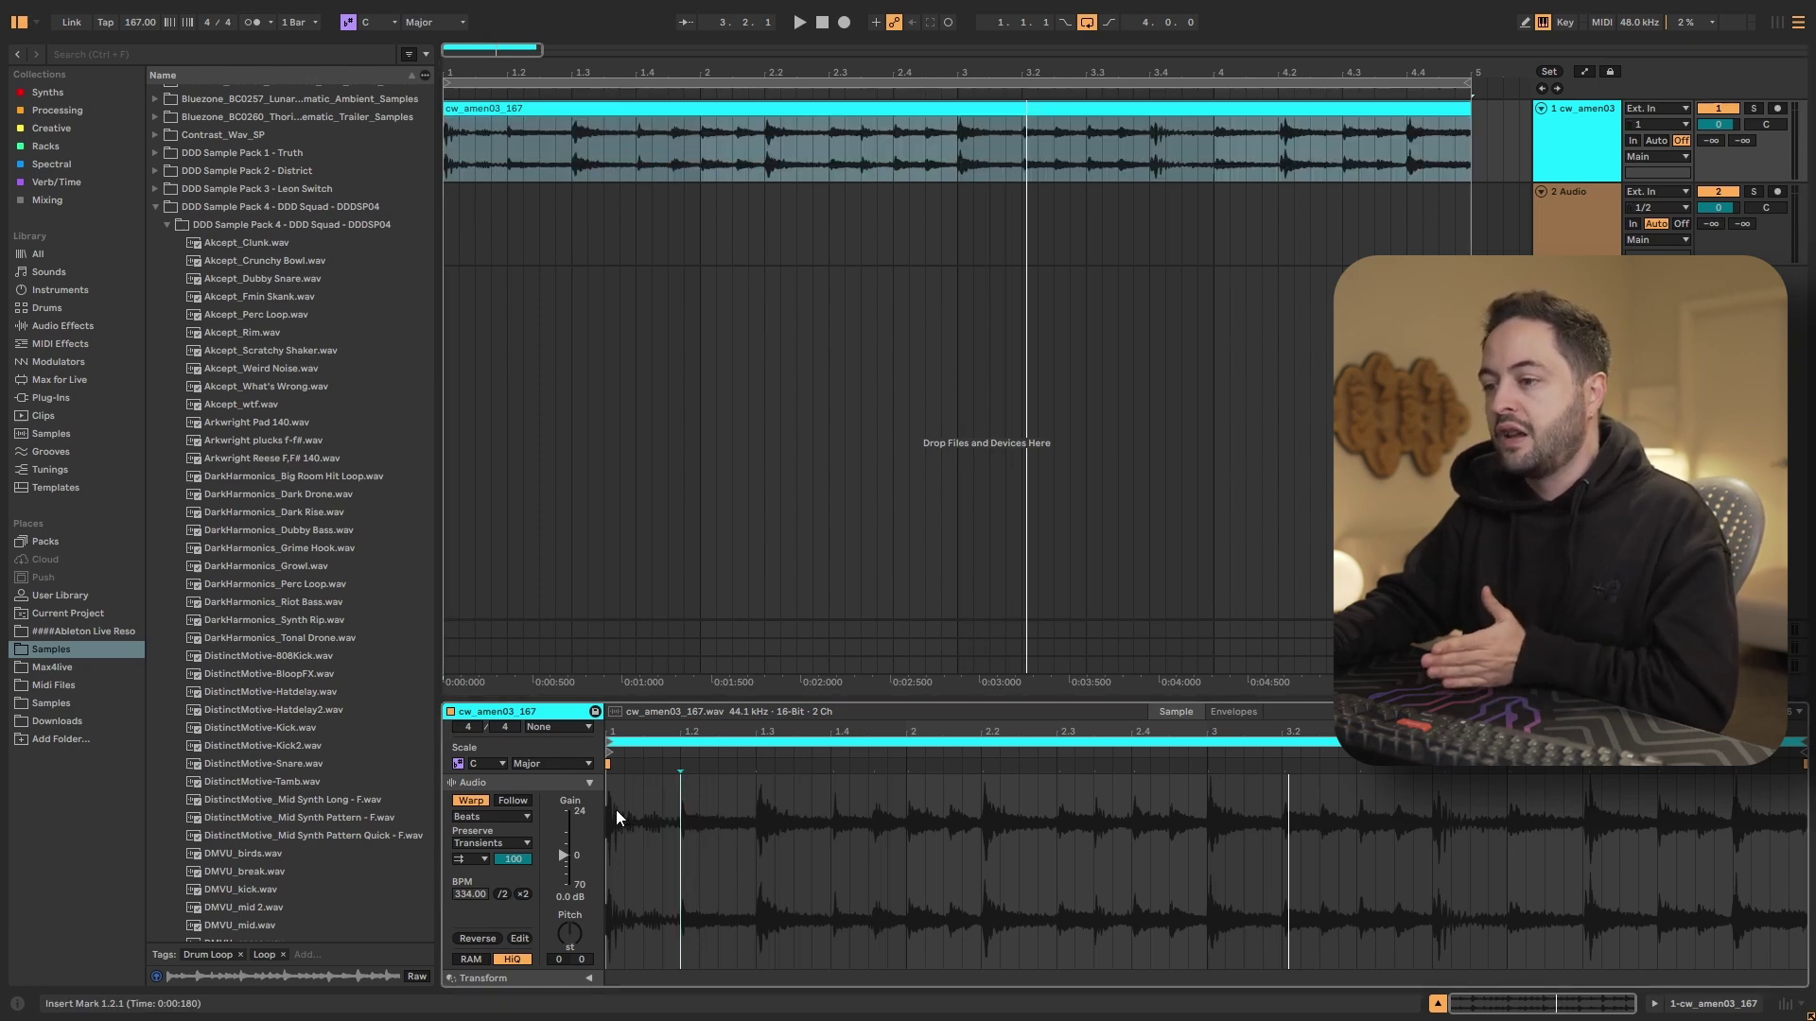
{"action": "left_click_drag", "start_coordinate": [648, 792], "coordinate": [609, 811]}
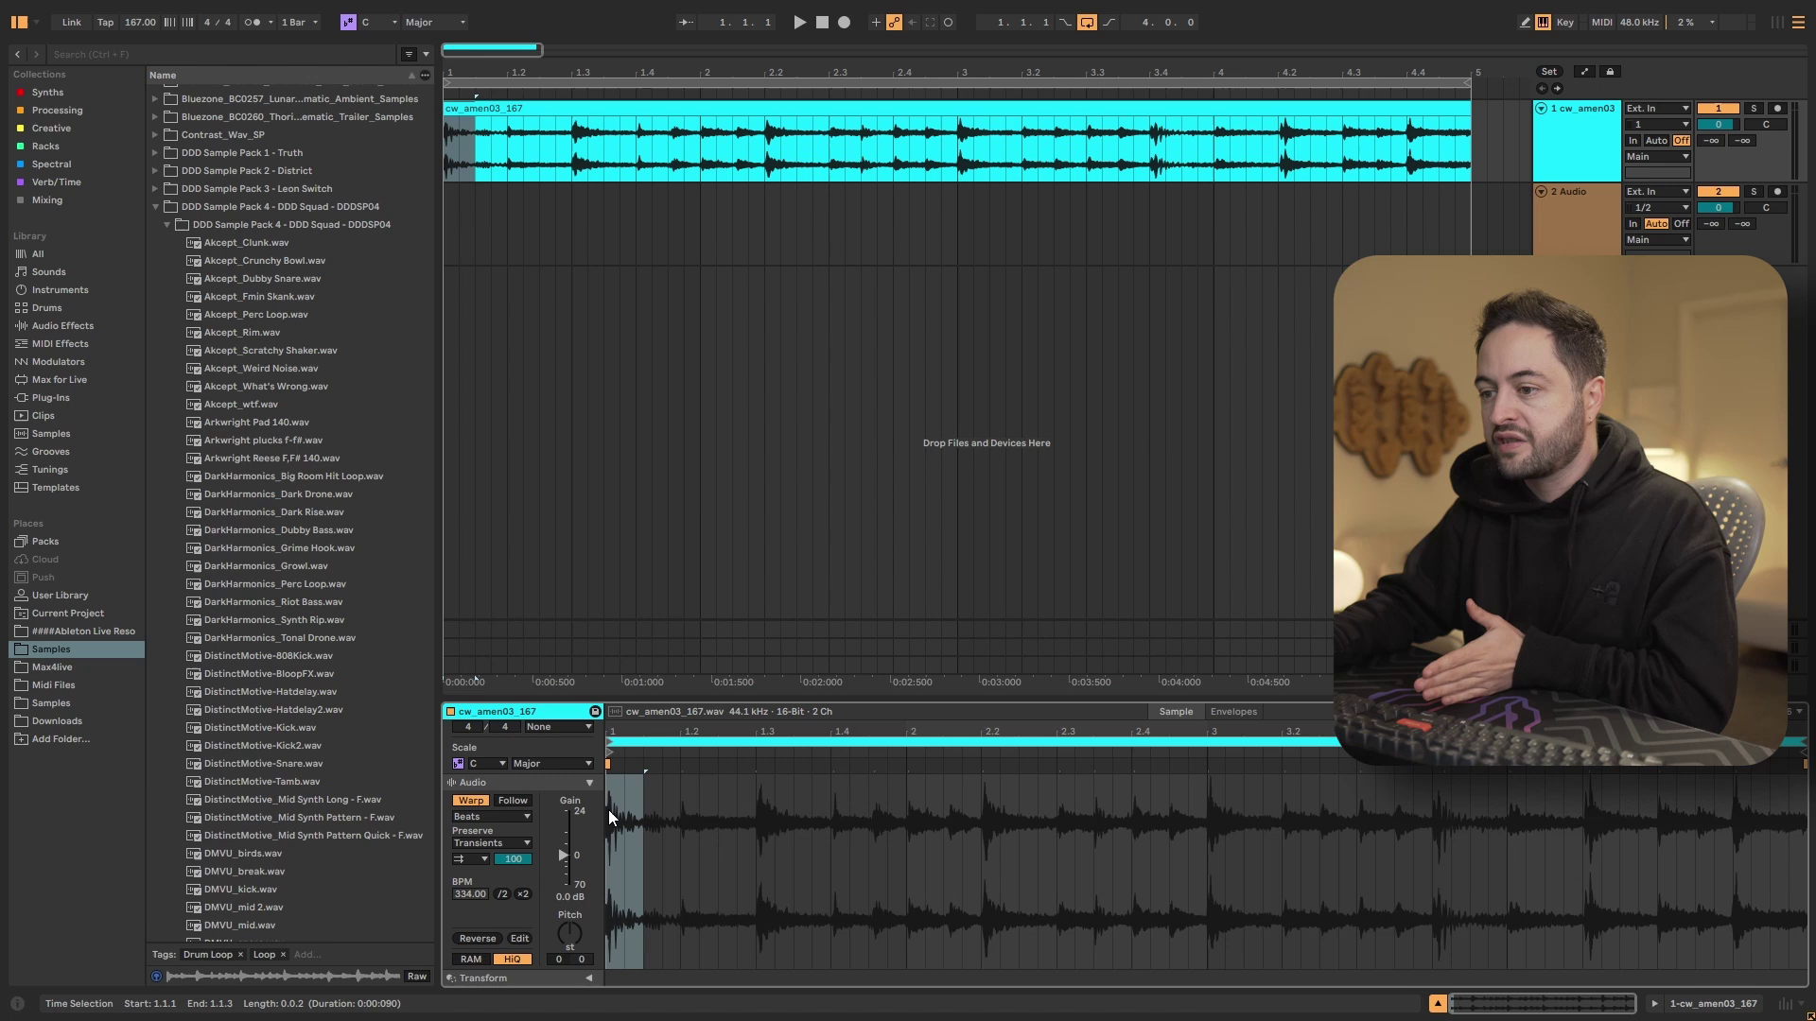
{"action": "left_click", "coordinate": [682, 766]}
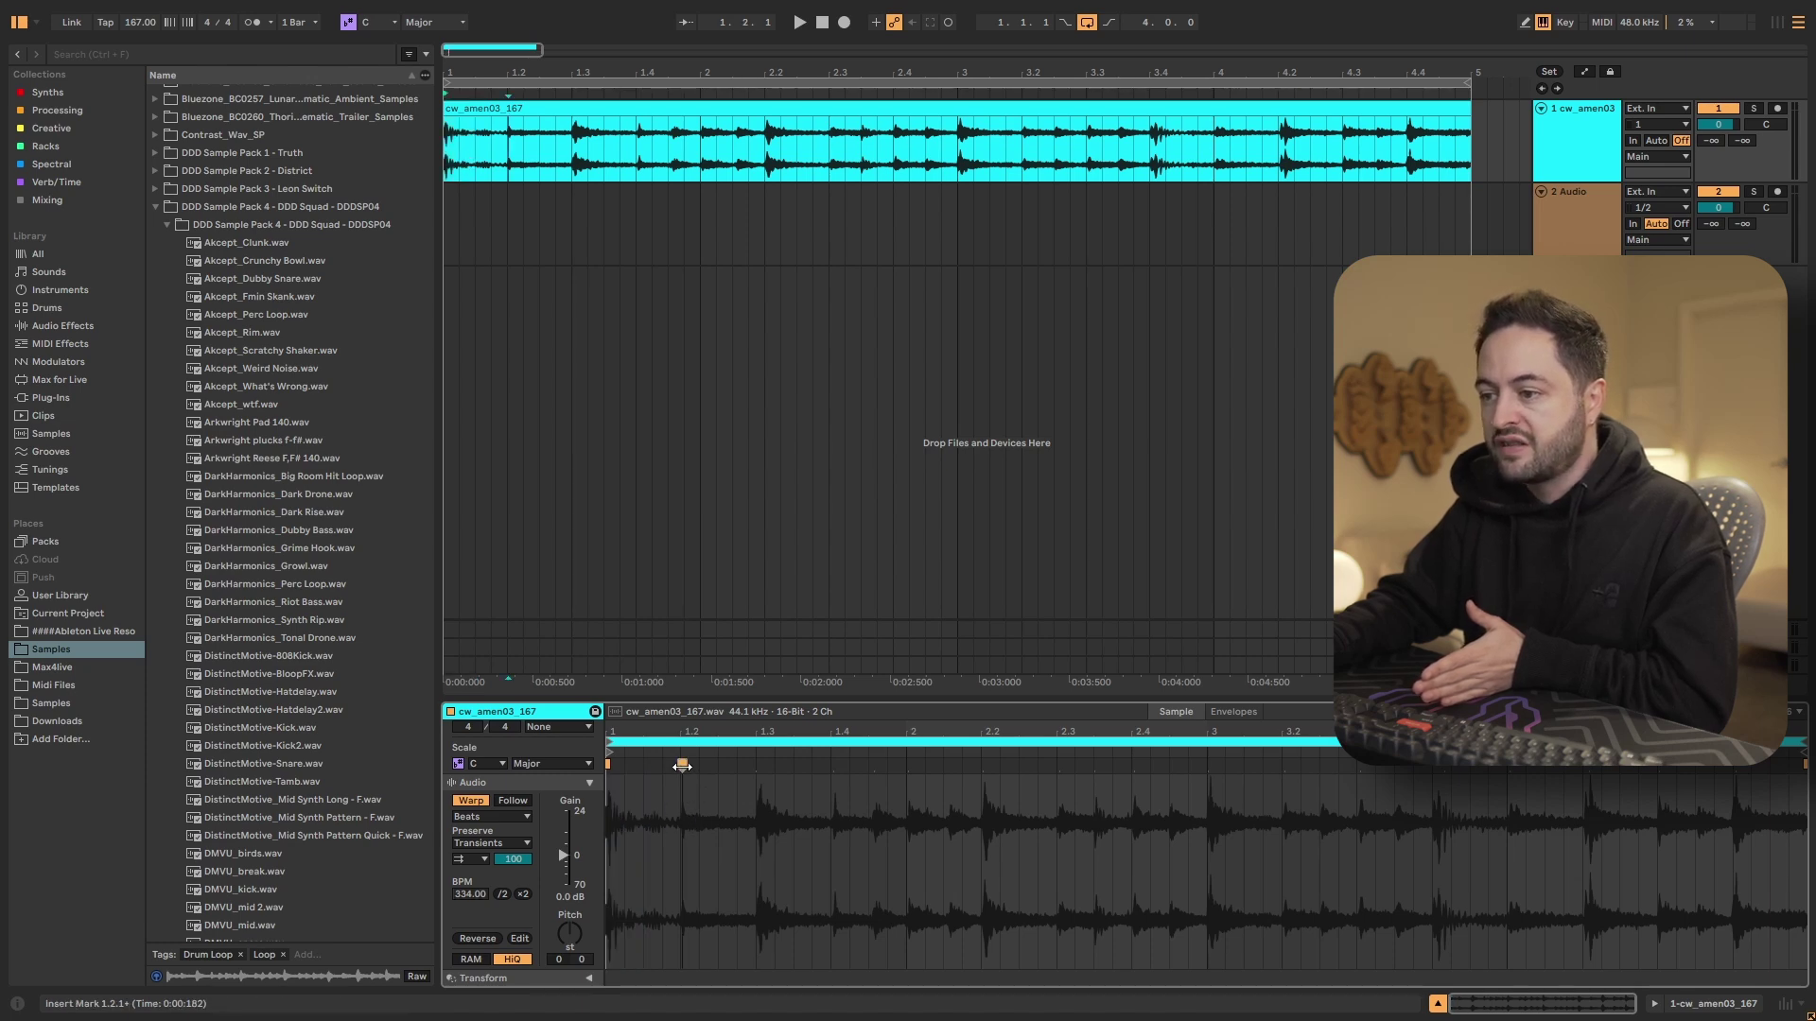
{"action": "double_click", "coordinate": [833, 766]}
{"action": "left_click_drag", "start_coordinate": [607, 815], "coordinate": [625, 813]}
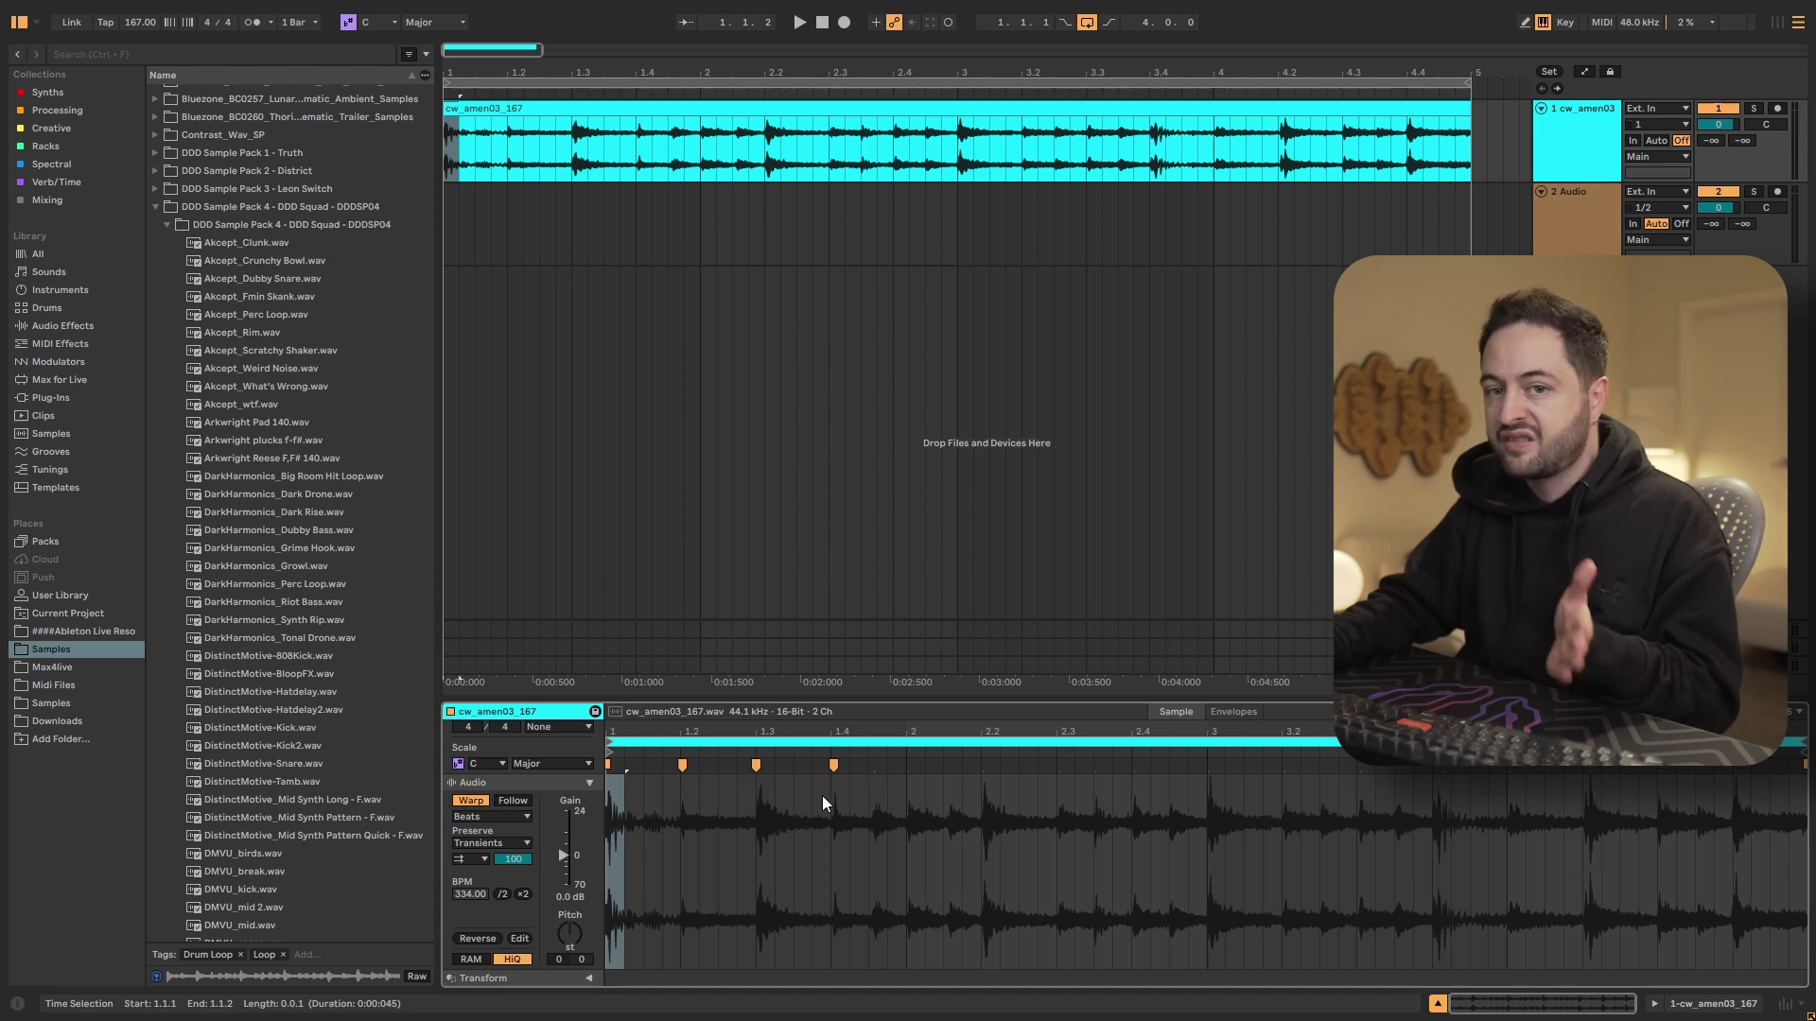
- Delete the 1.2 and 1.3 warp markers and play the amen break to audition it
{"action": "double_click", "coordinate": [681, 764]}
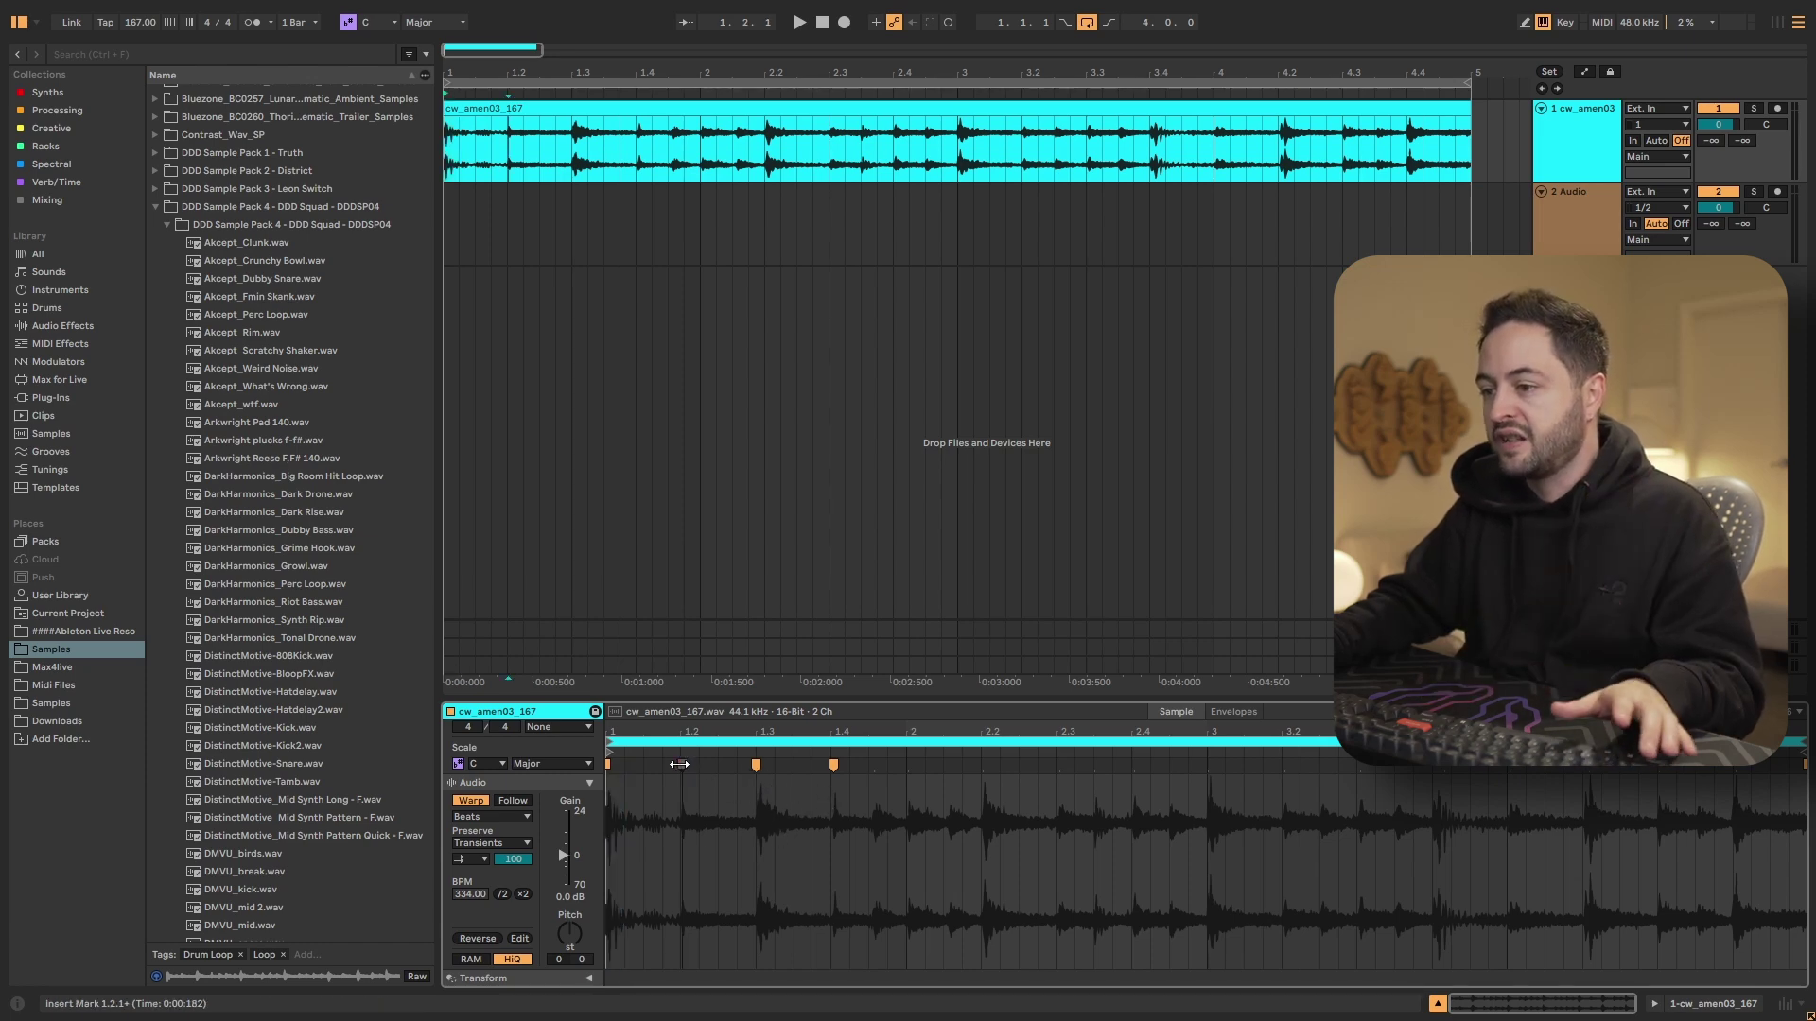
{"action": "double_click", "coordinate": [755, 764]}
{"action": "key", "text": "space"}
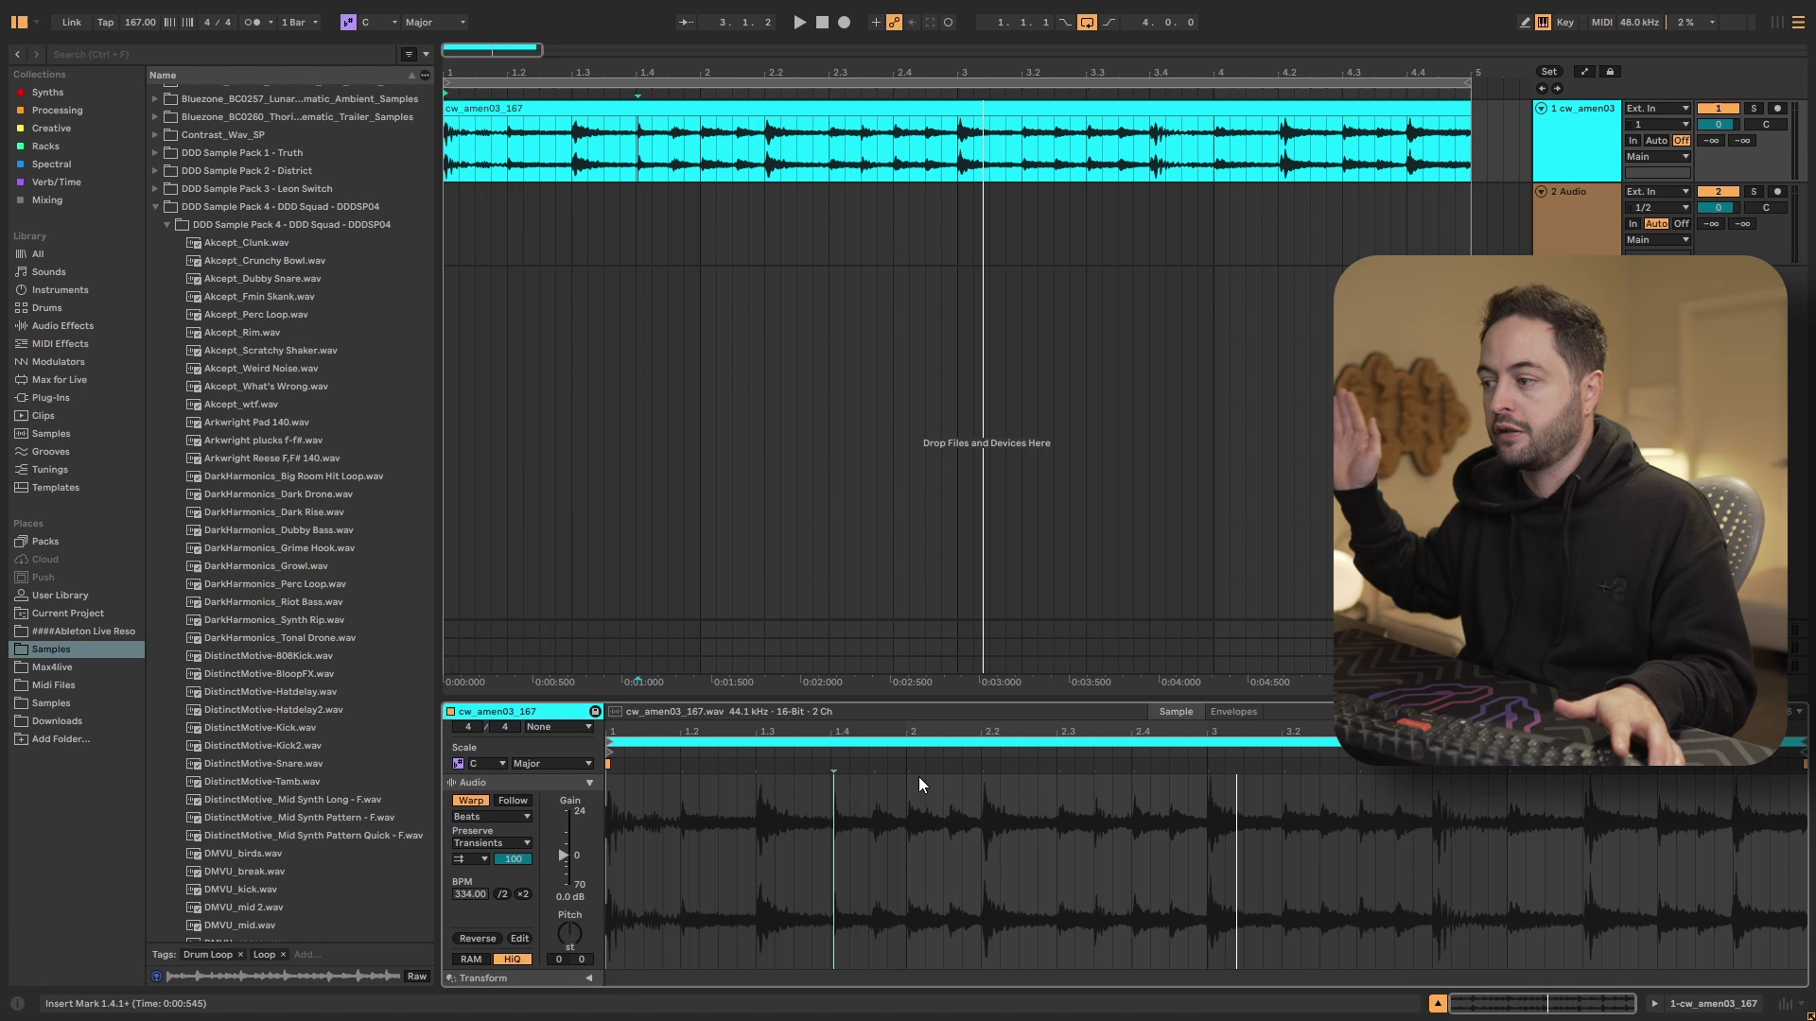
{"action": "key", "text": "space"}
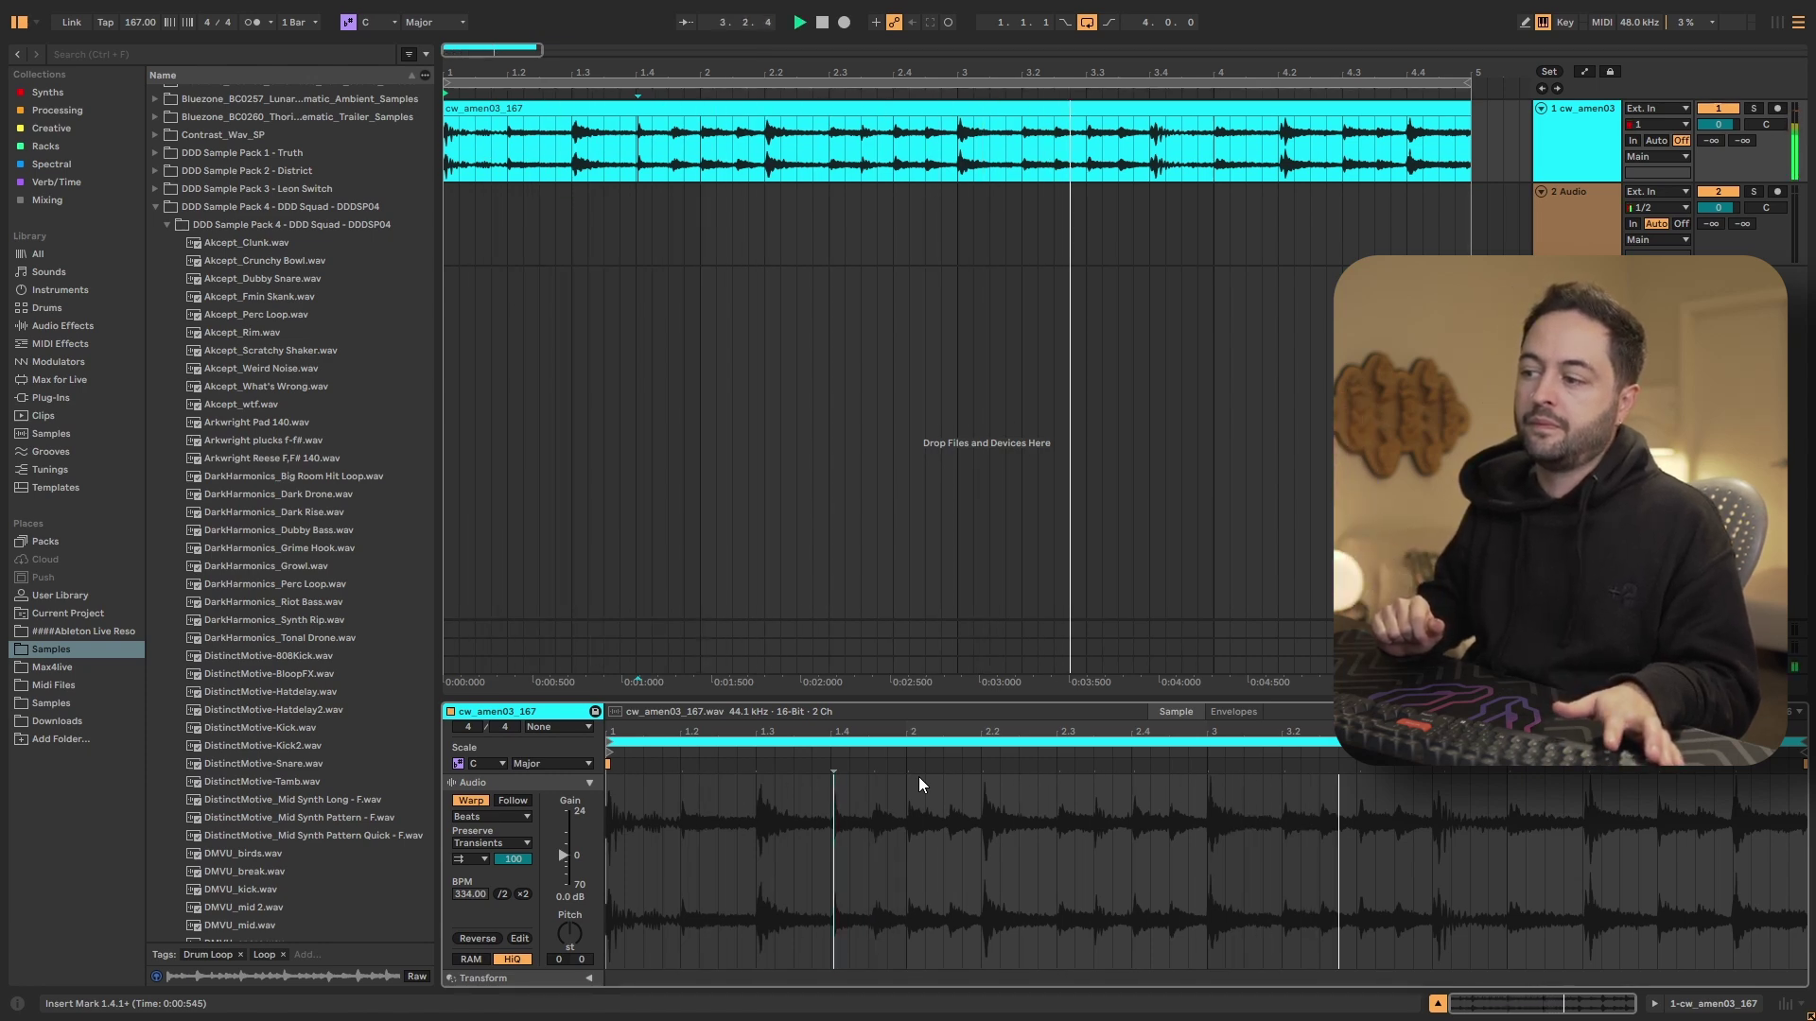
{"action": "key", "text": "space"}
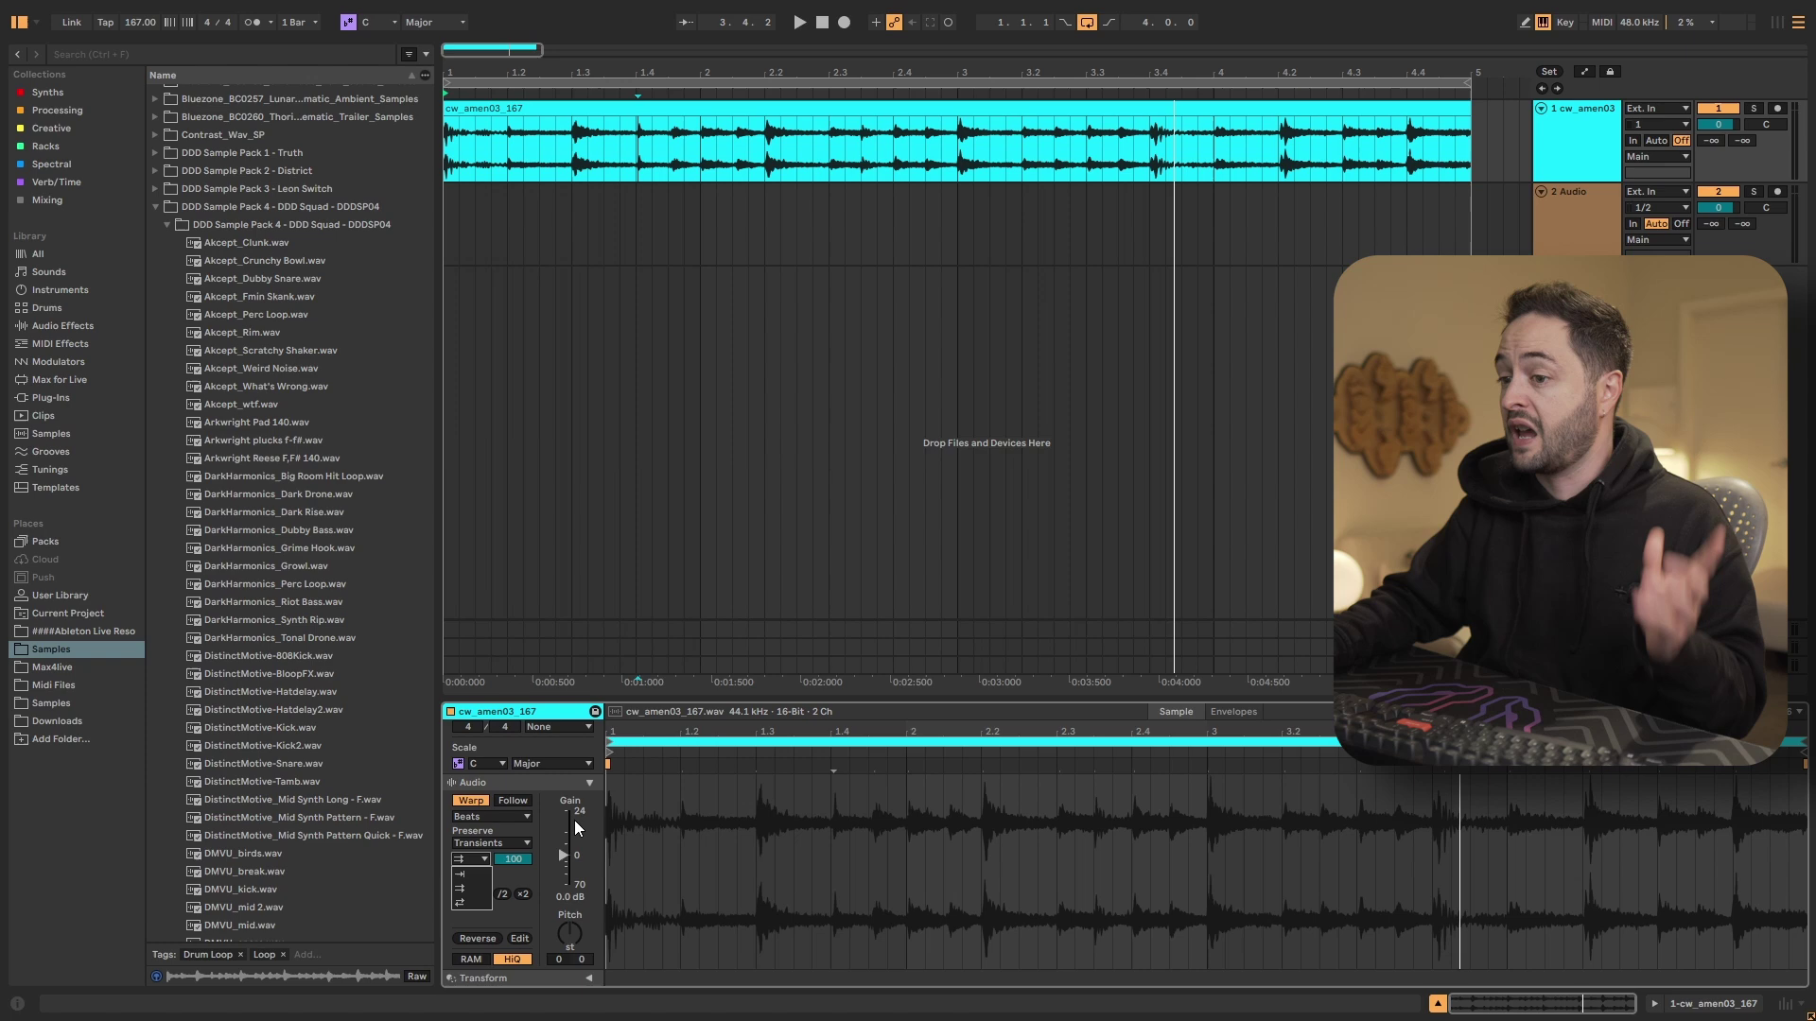
- Set the amen break's transient loop mode to back-and-forth and play it
{"action": "left_click", "coordinate": [472, 904]}
{"action": "left_click", "coordinate": [611, 798]}
{"action": "key", "text": "space"}
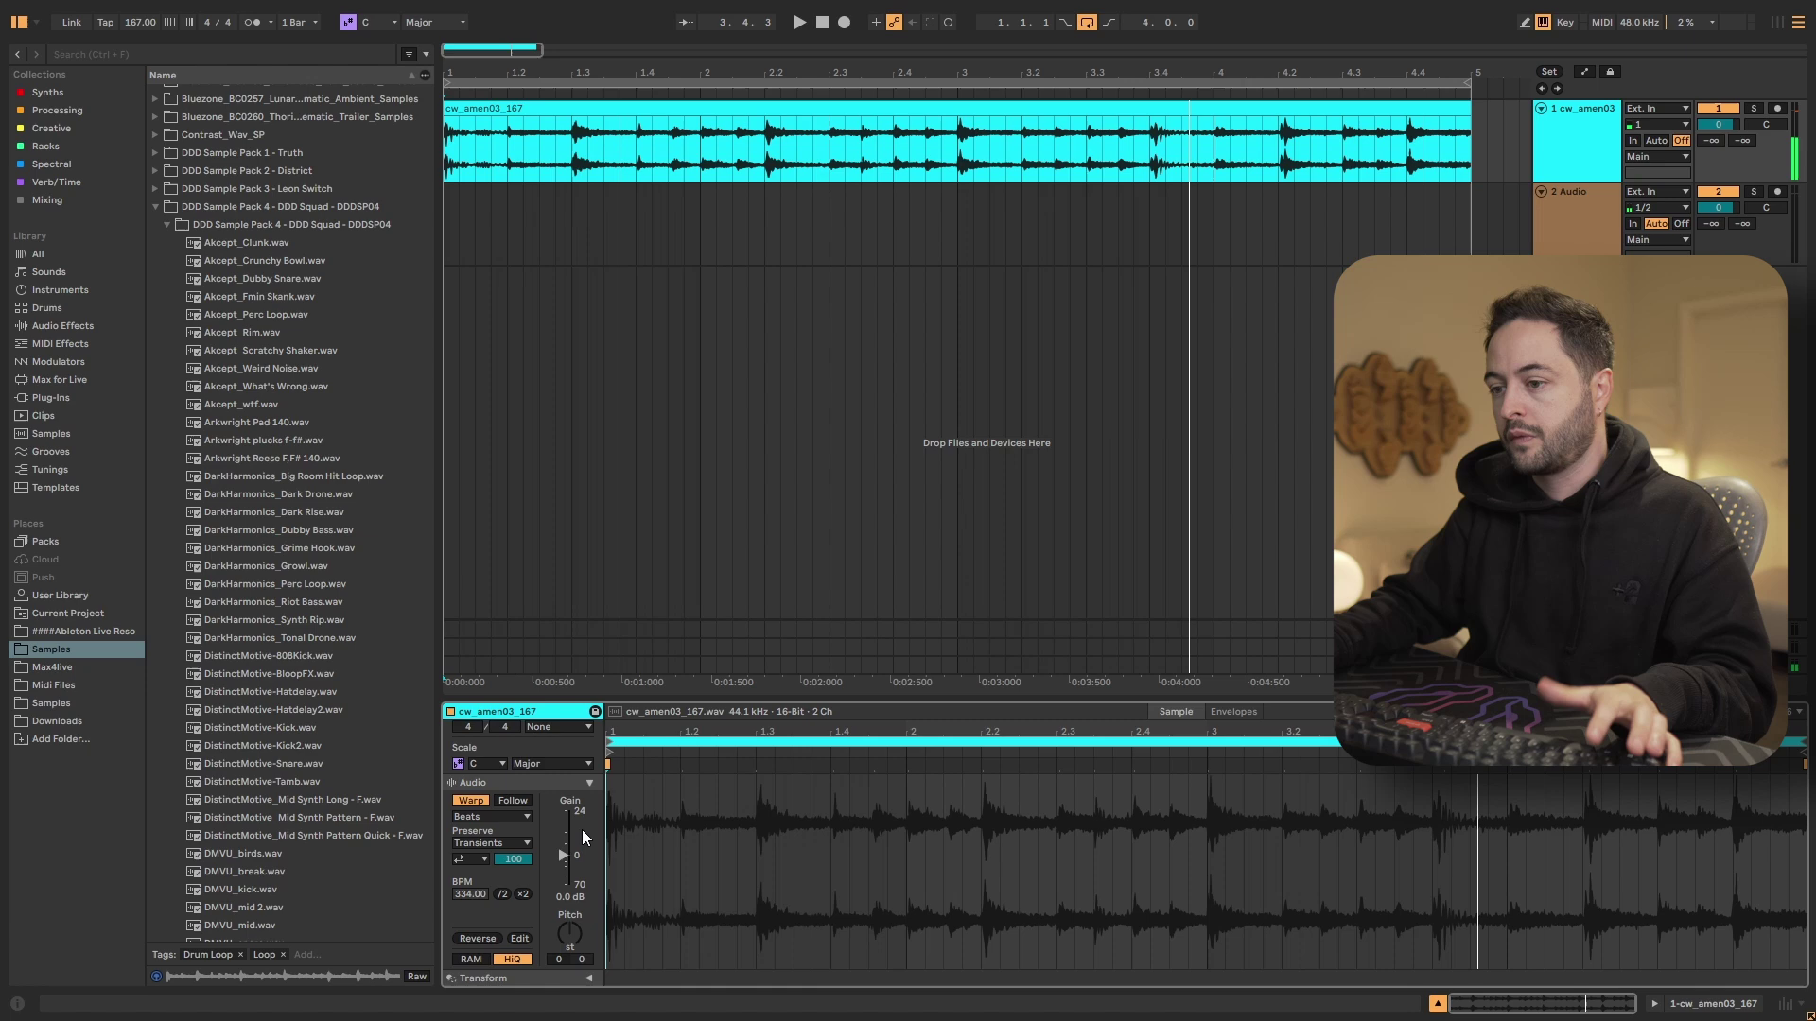
{"action": "left_click", "coordinate": [479, 861]}
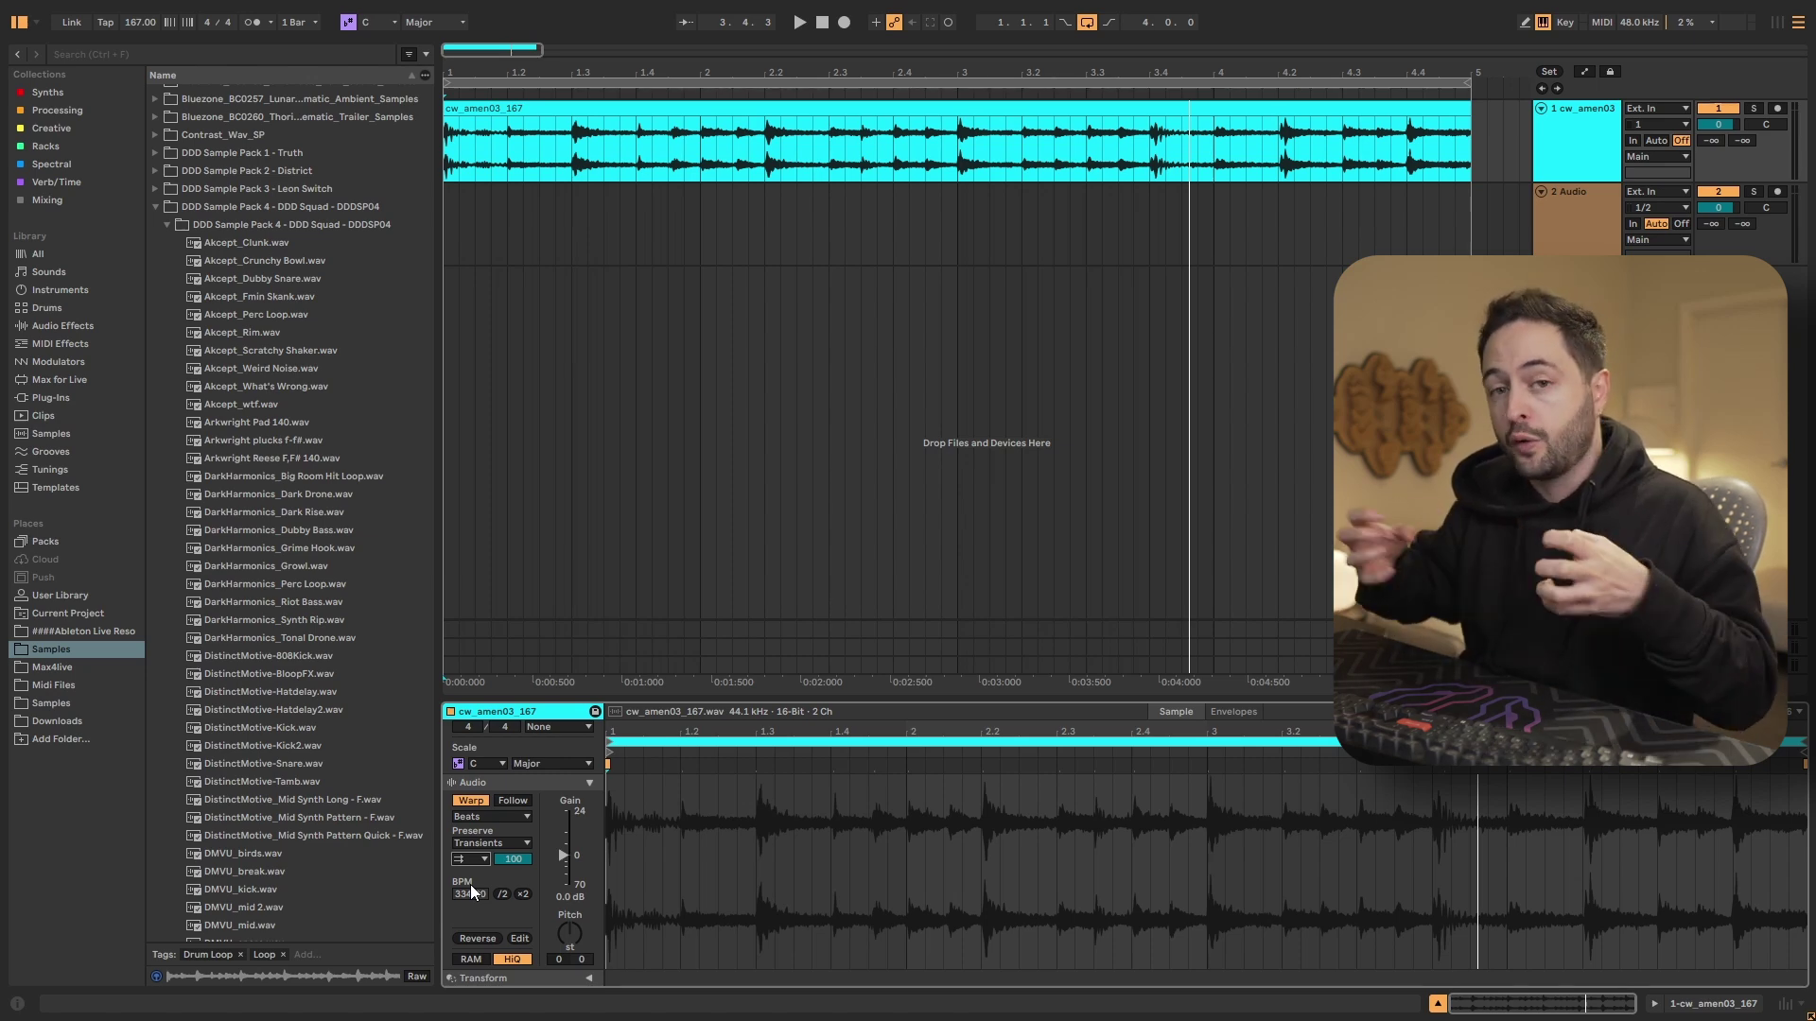
{"action": "left_click", "coordinate": [467, 860]}
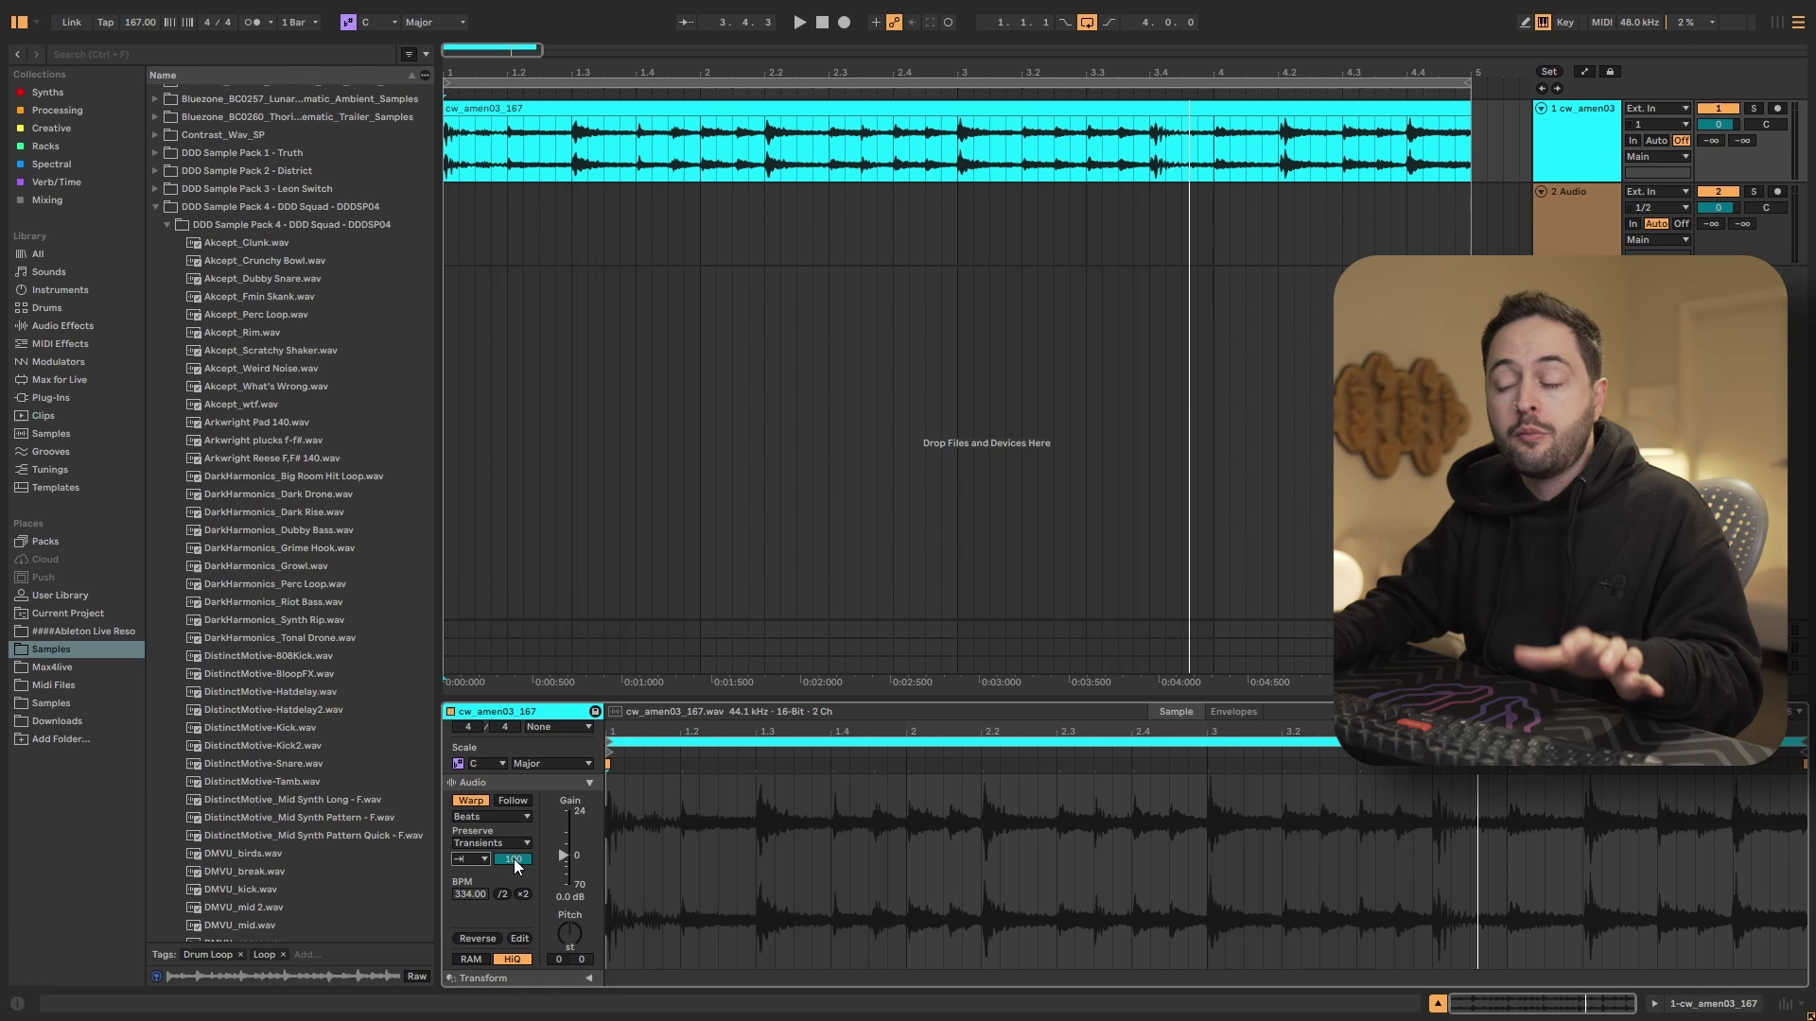
{"action": "key", "text": "space"}
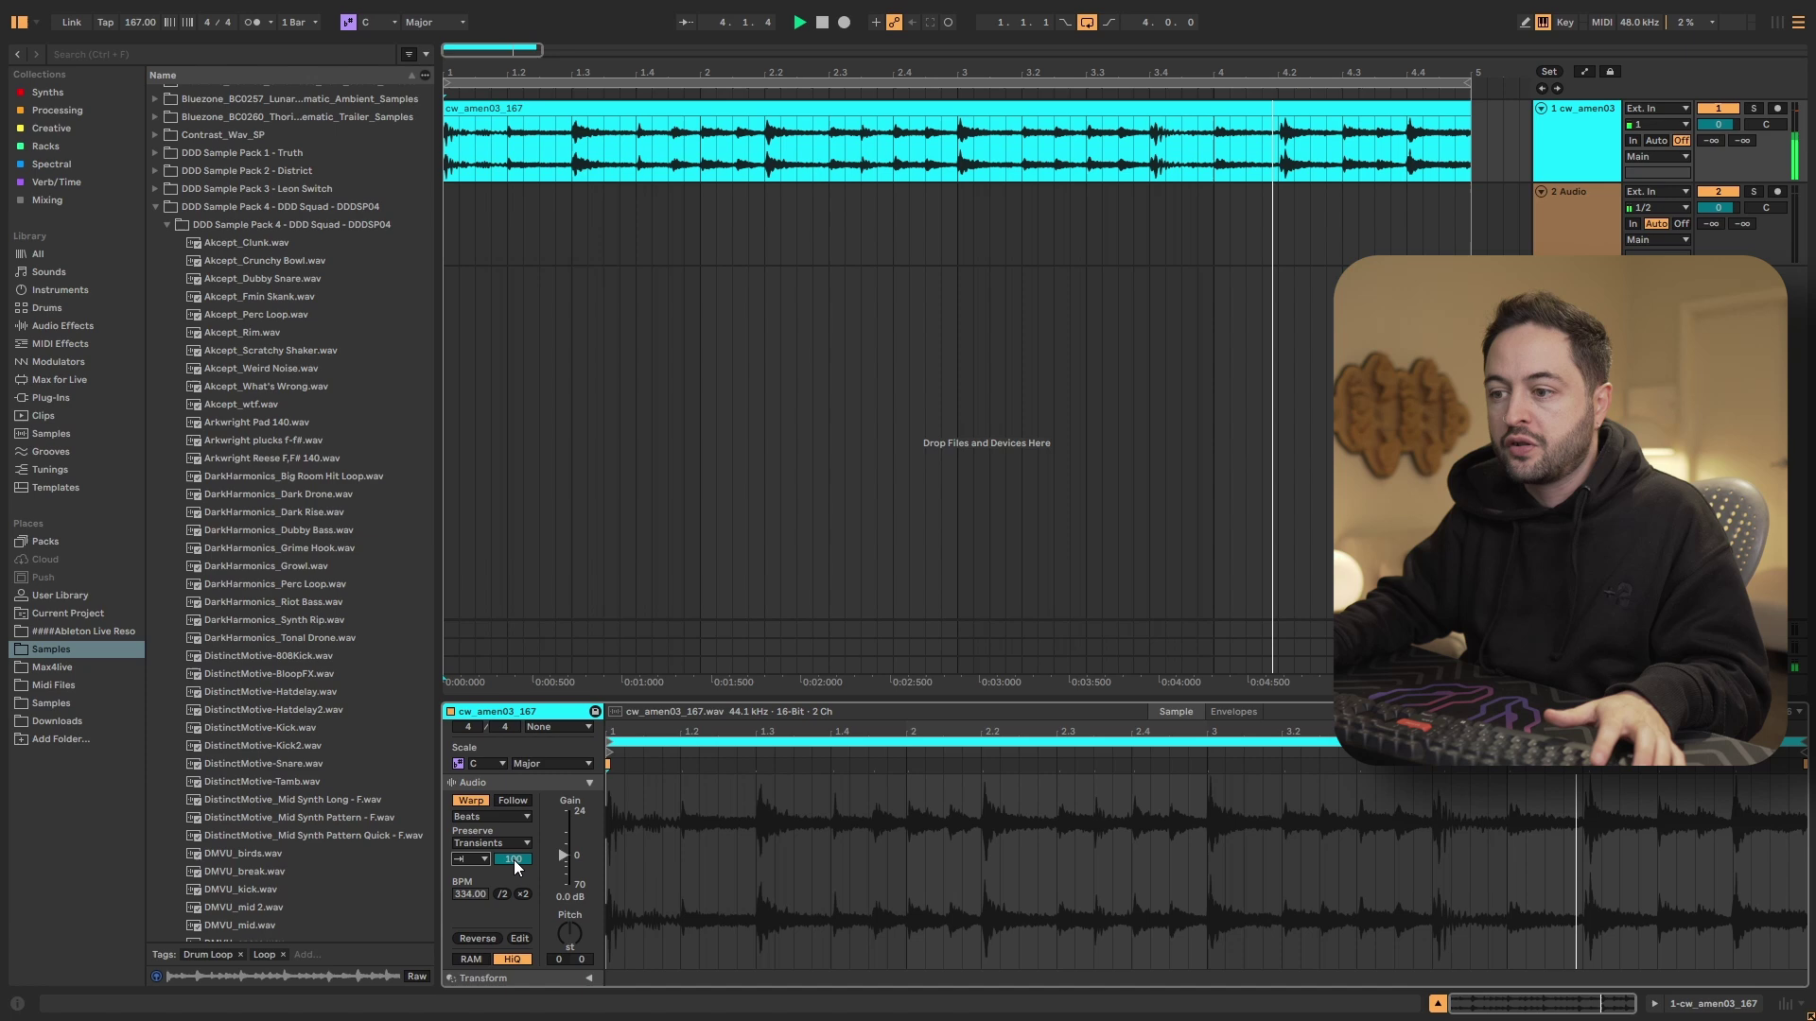
- Lower the transient envelope to about 61–62 with back-and-forth transient looping
{"action": "left_click_drag", "start_coordinate": [514, 860], "coordinate": [513, 922]}
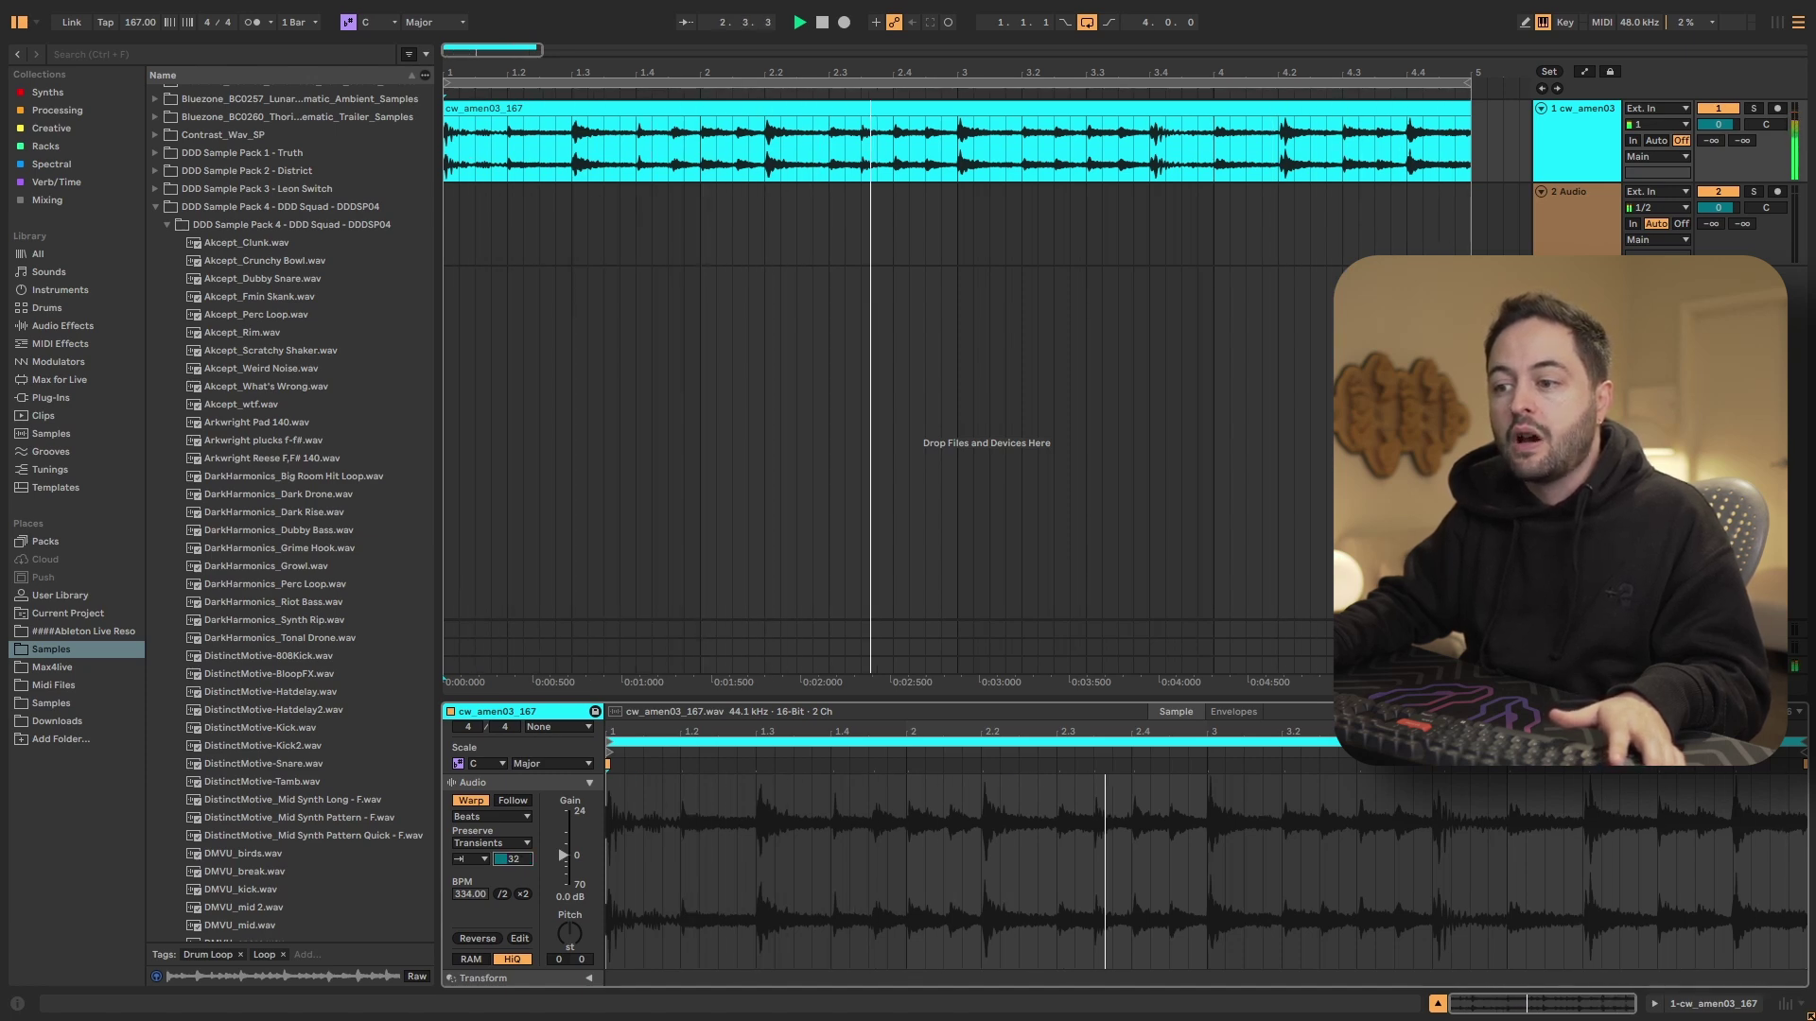
{"action": "left_click", "coordinate": [474, 861]}
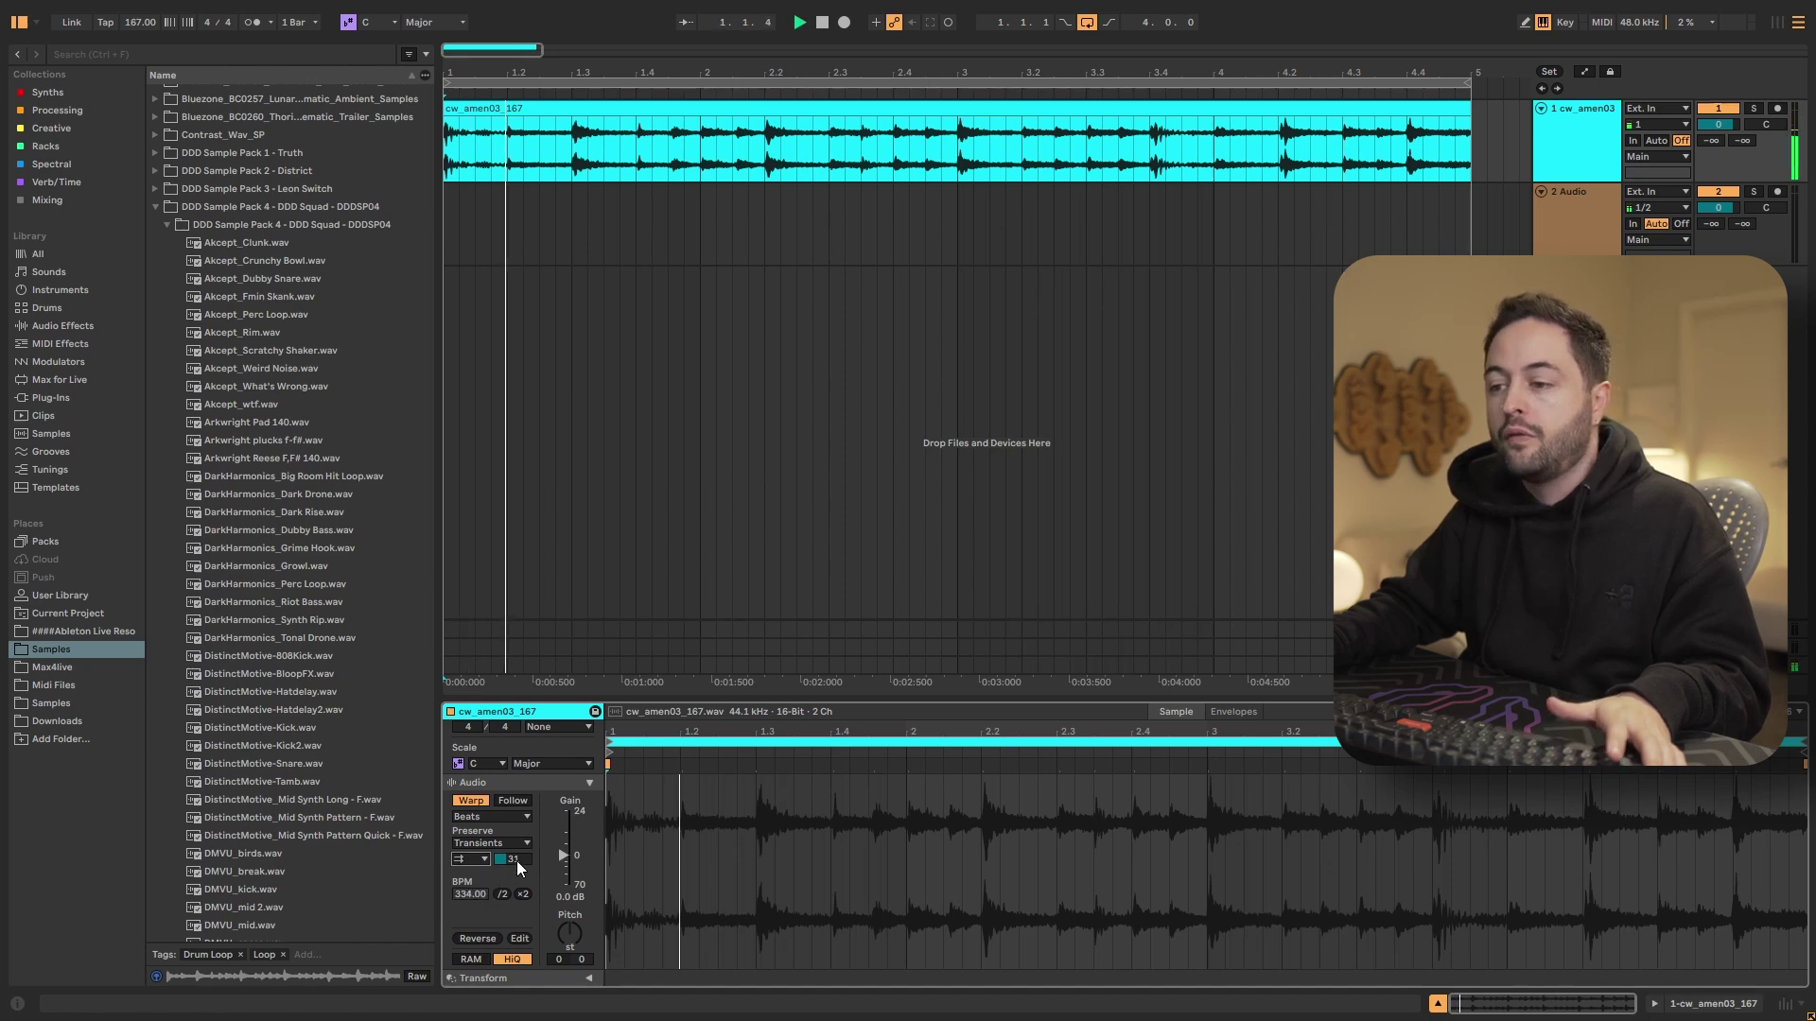
{"action": "mouse_move", "coordinate": [516, 860]}
{"action": "left_mouse_down"}
{"action": "mouse_move", "coordinate": [516, 813]}
{"action": "mouse_move", "coordinate": [518, 866]}
{"action": "left_mouse_up"}
{"action": "left_click", "coordinate": [473, 859]}
{"action": "left_click", "coordinate": [473, 903]}
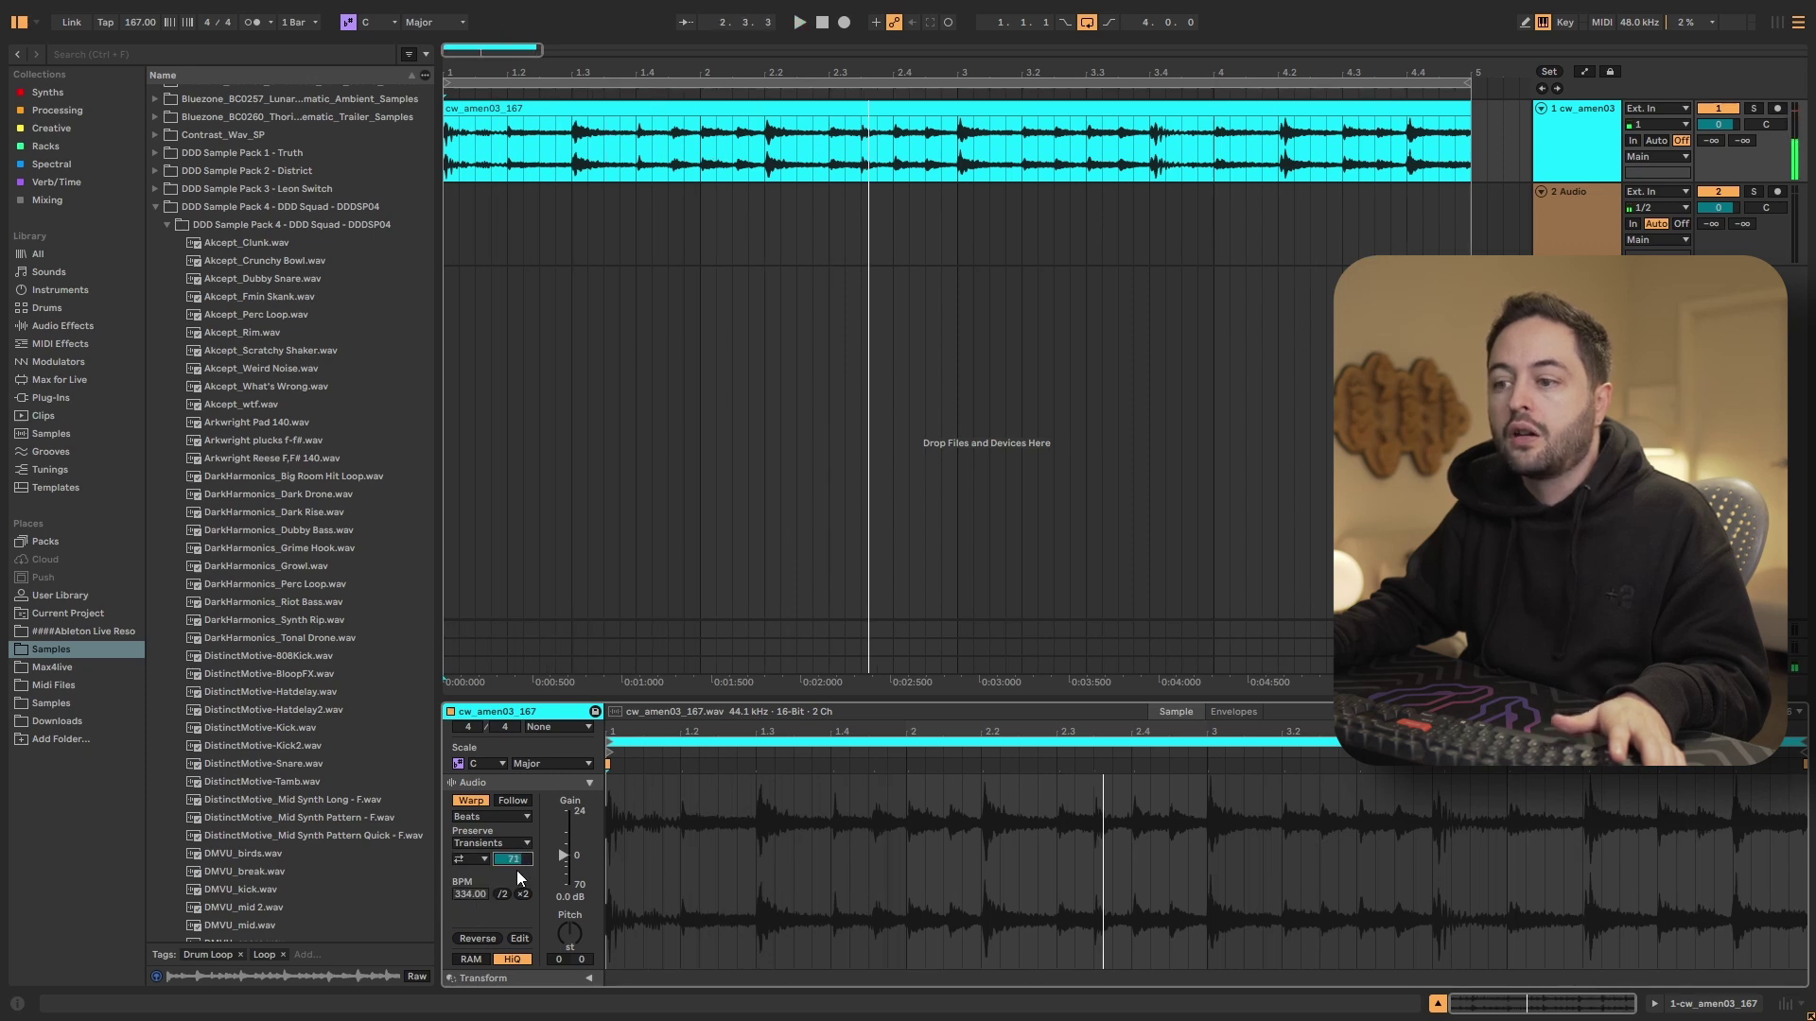
{"action": "key", "text": "space"}
- Double the clip tempo to 668 BPM, then restore the loop mode and transient envelope 100
{"action": "left_click", "coordinate": [600, 138]}
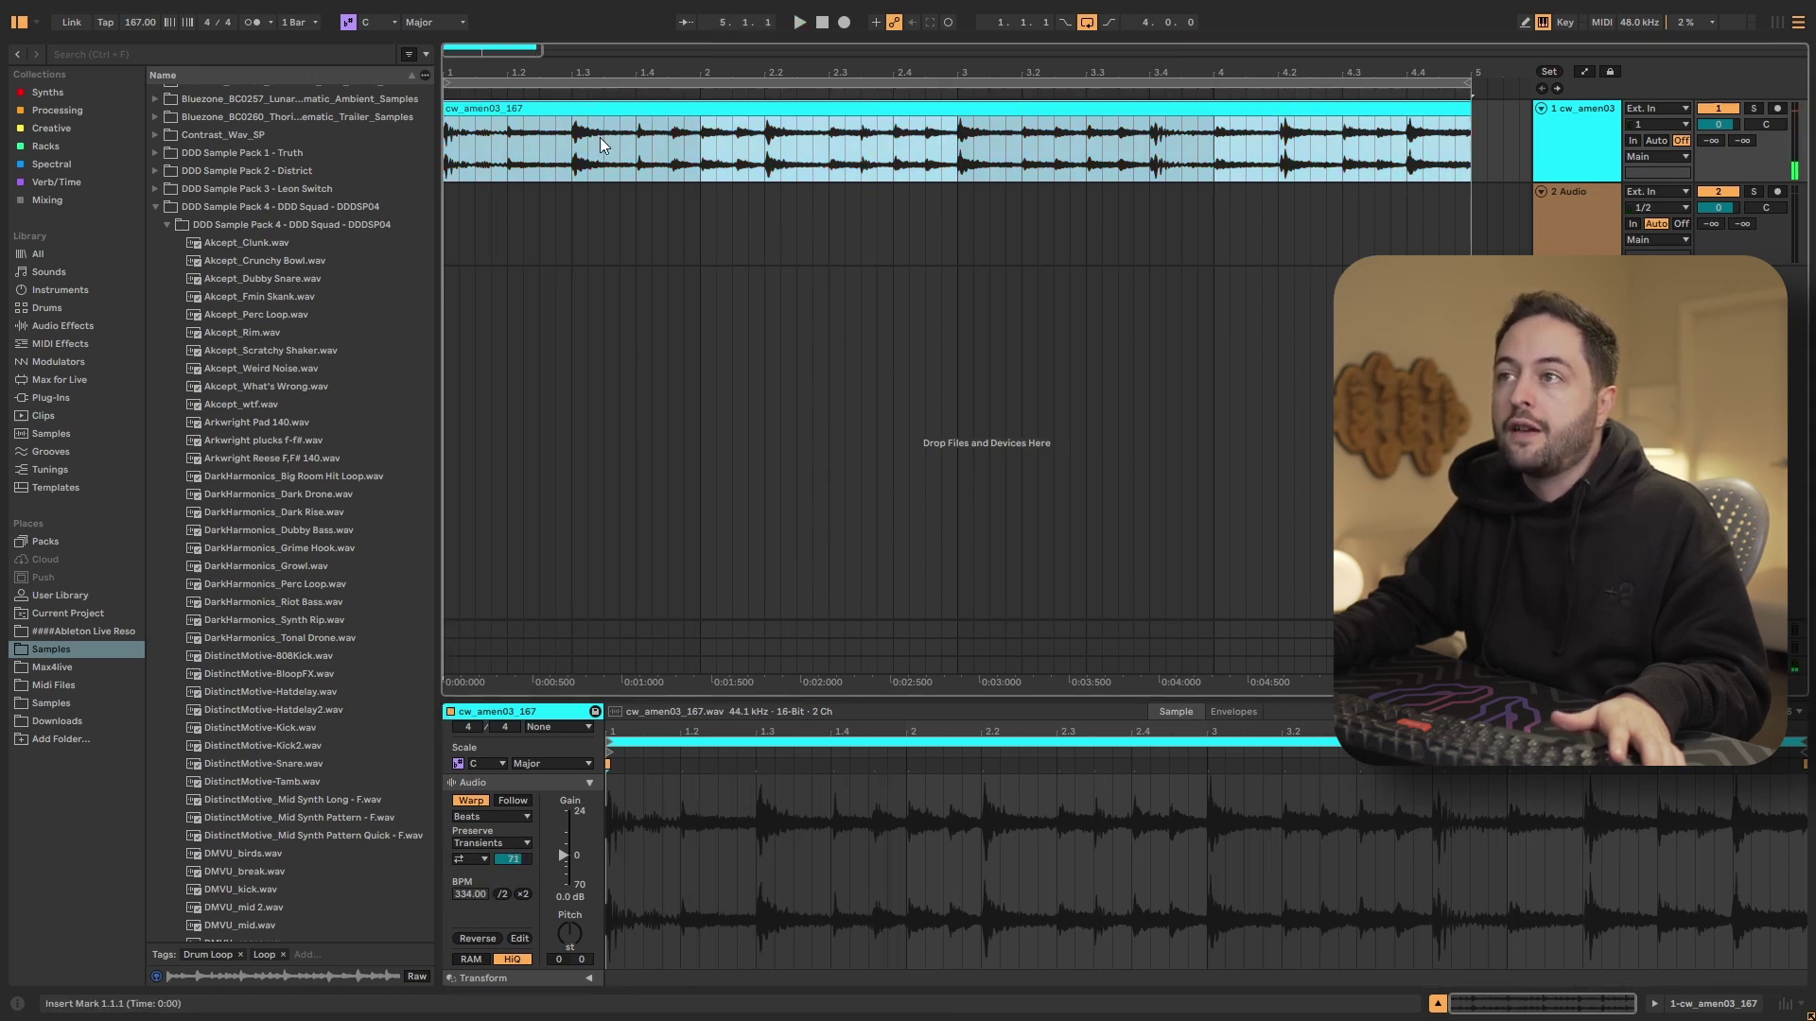
{"action": "left_click", "coordinate": [523, 895]}
{"action": "key", "text": "space"}
{"action": "left_click", "coordinate": [467, 857]}
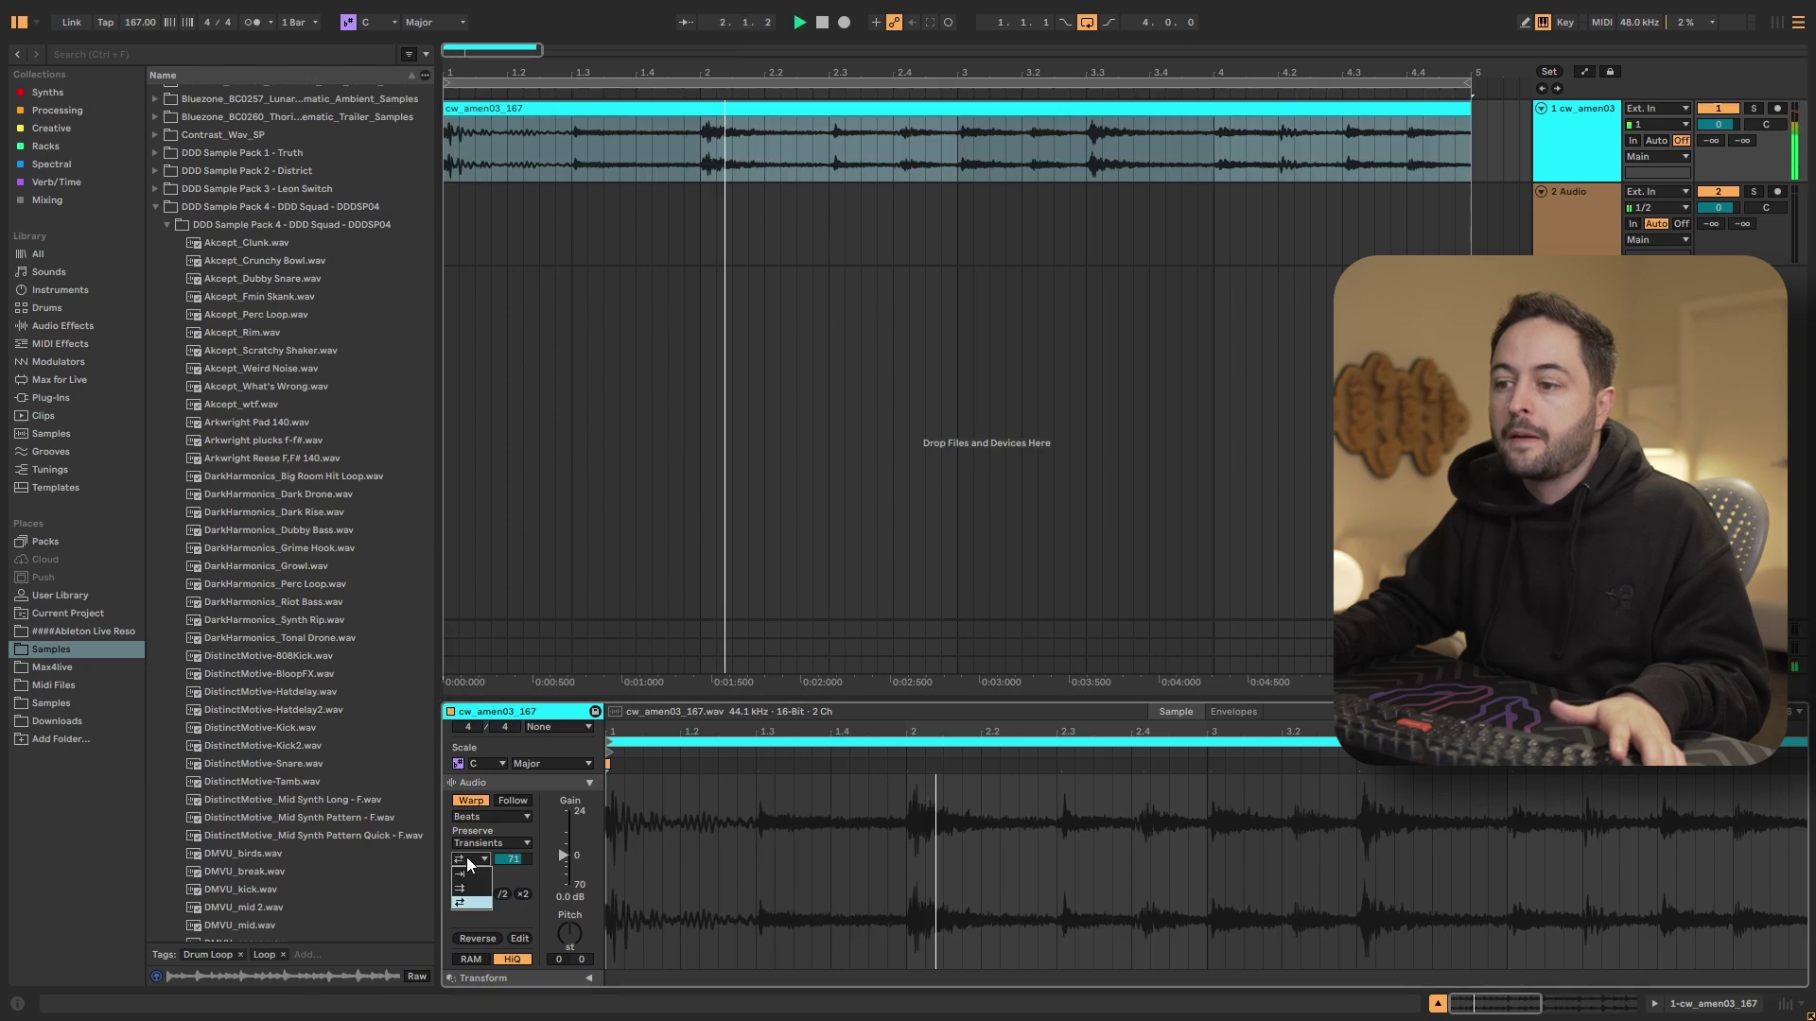
{"action": "left_click", "coordinate": [470, 844]}
{"action": "left_click_drag", "start_coordinate": [501, 860], "coordinate": [501, 832]}
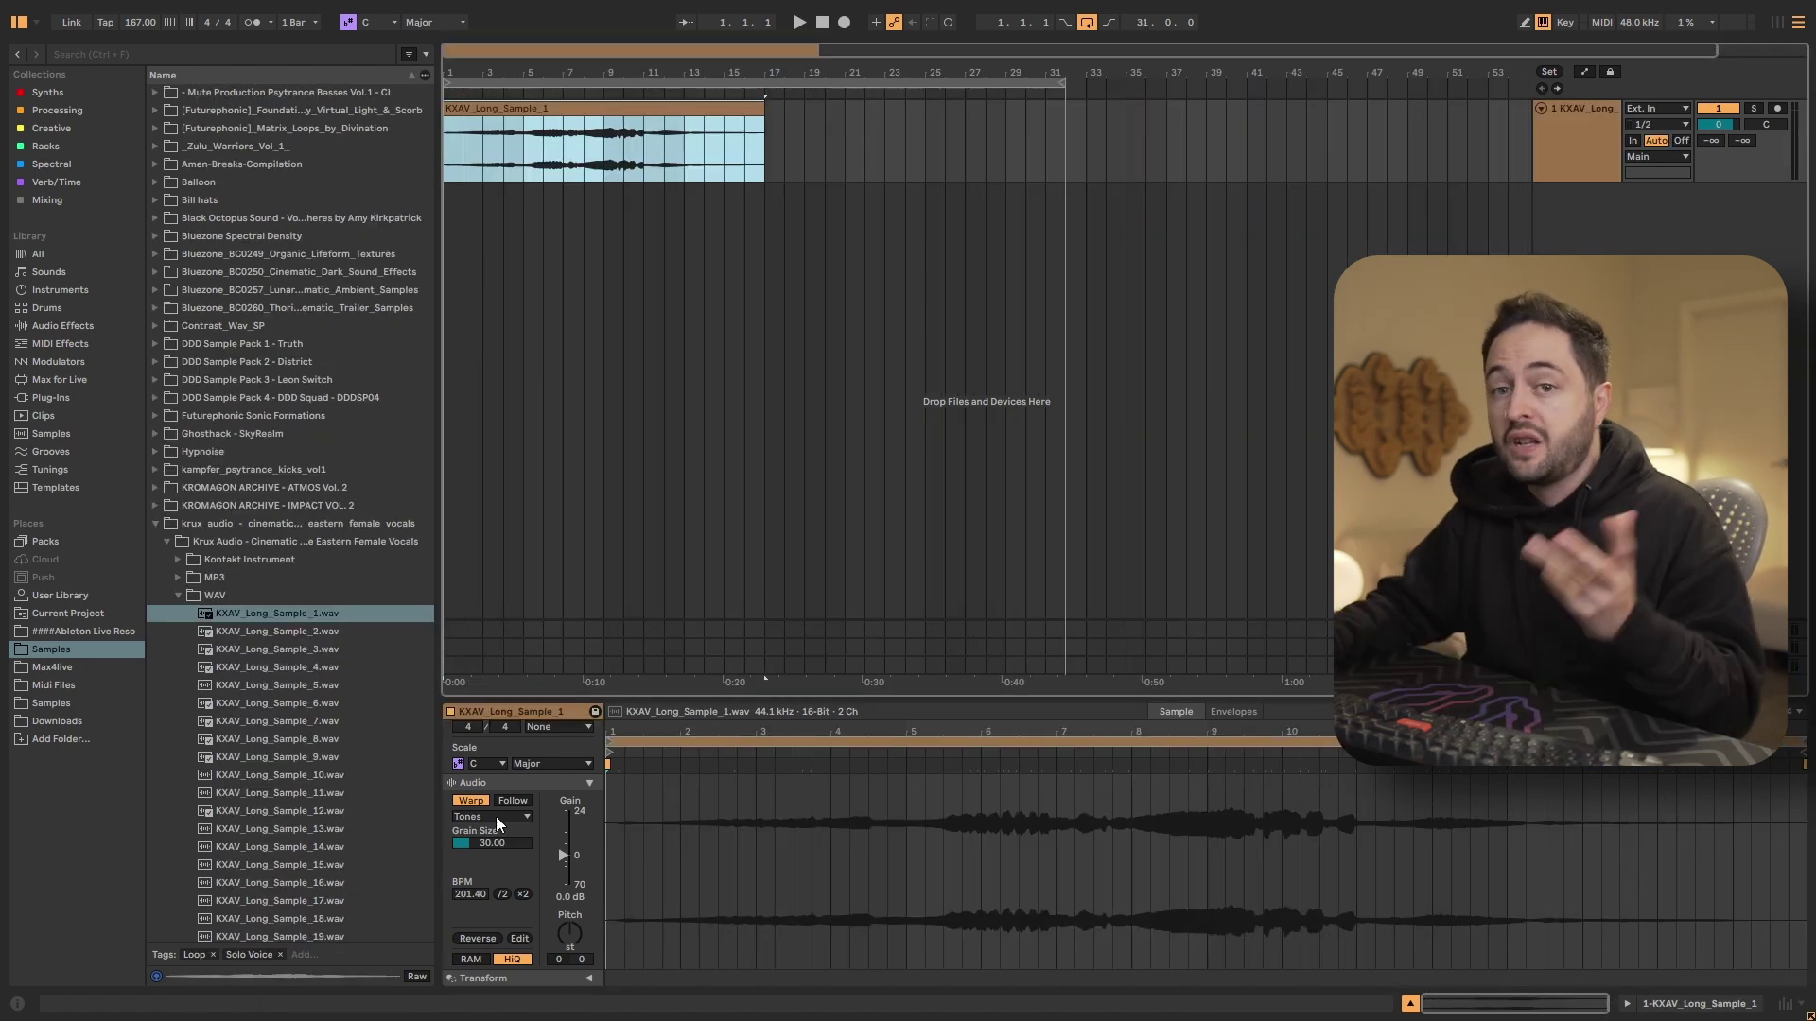
{"action": "left_click", "coordinate": [495, 815]}
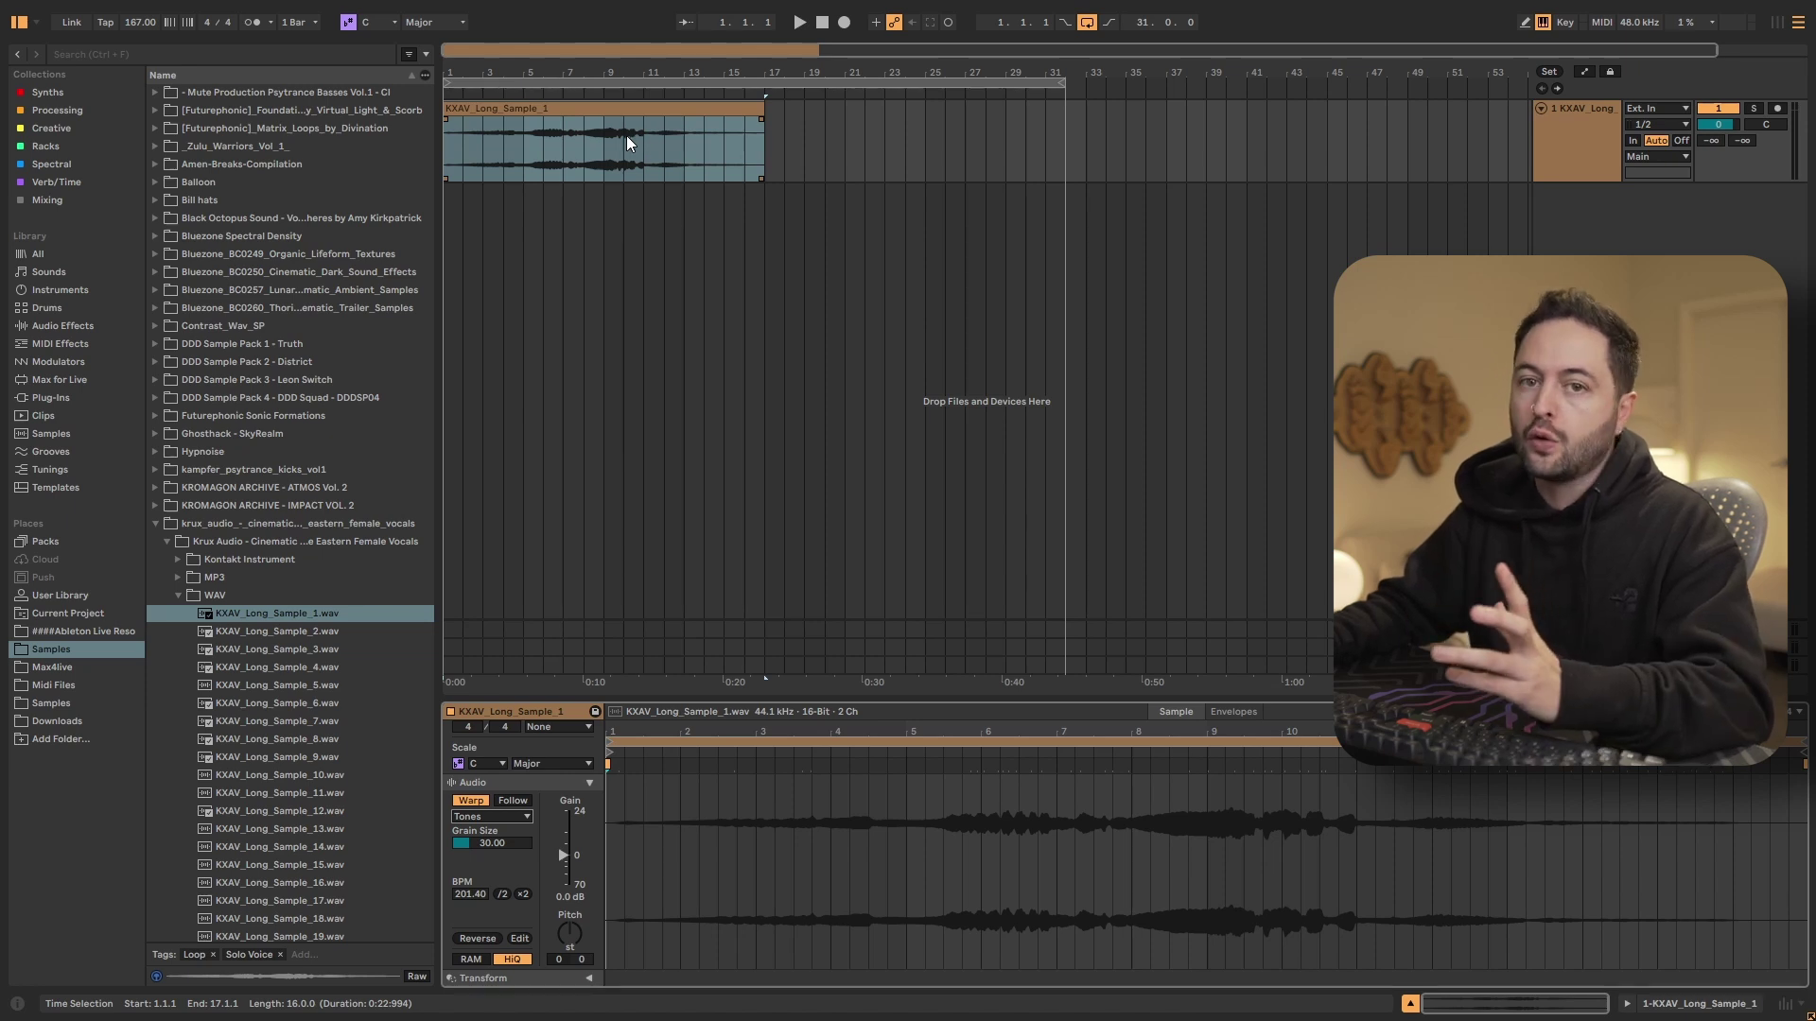
- Stretch KXAV_Long_Sample_1 to about double length while playing from bar 6
{"action": "left_click", "coordinate": [611, 111]}
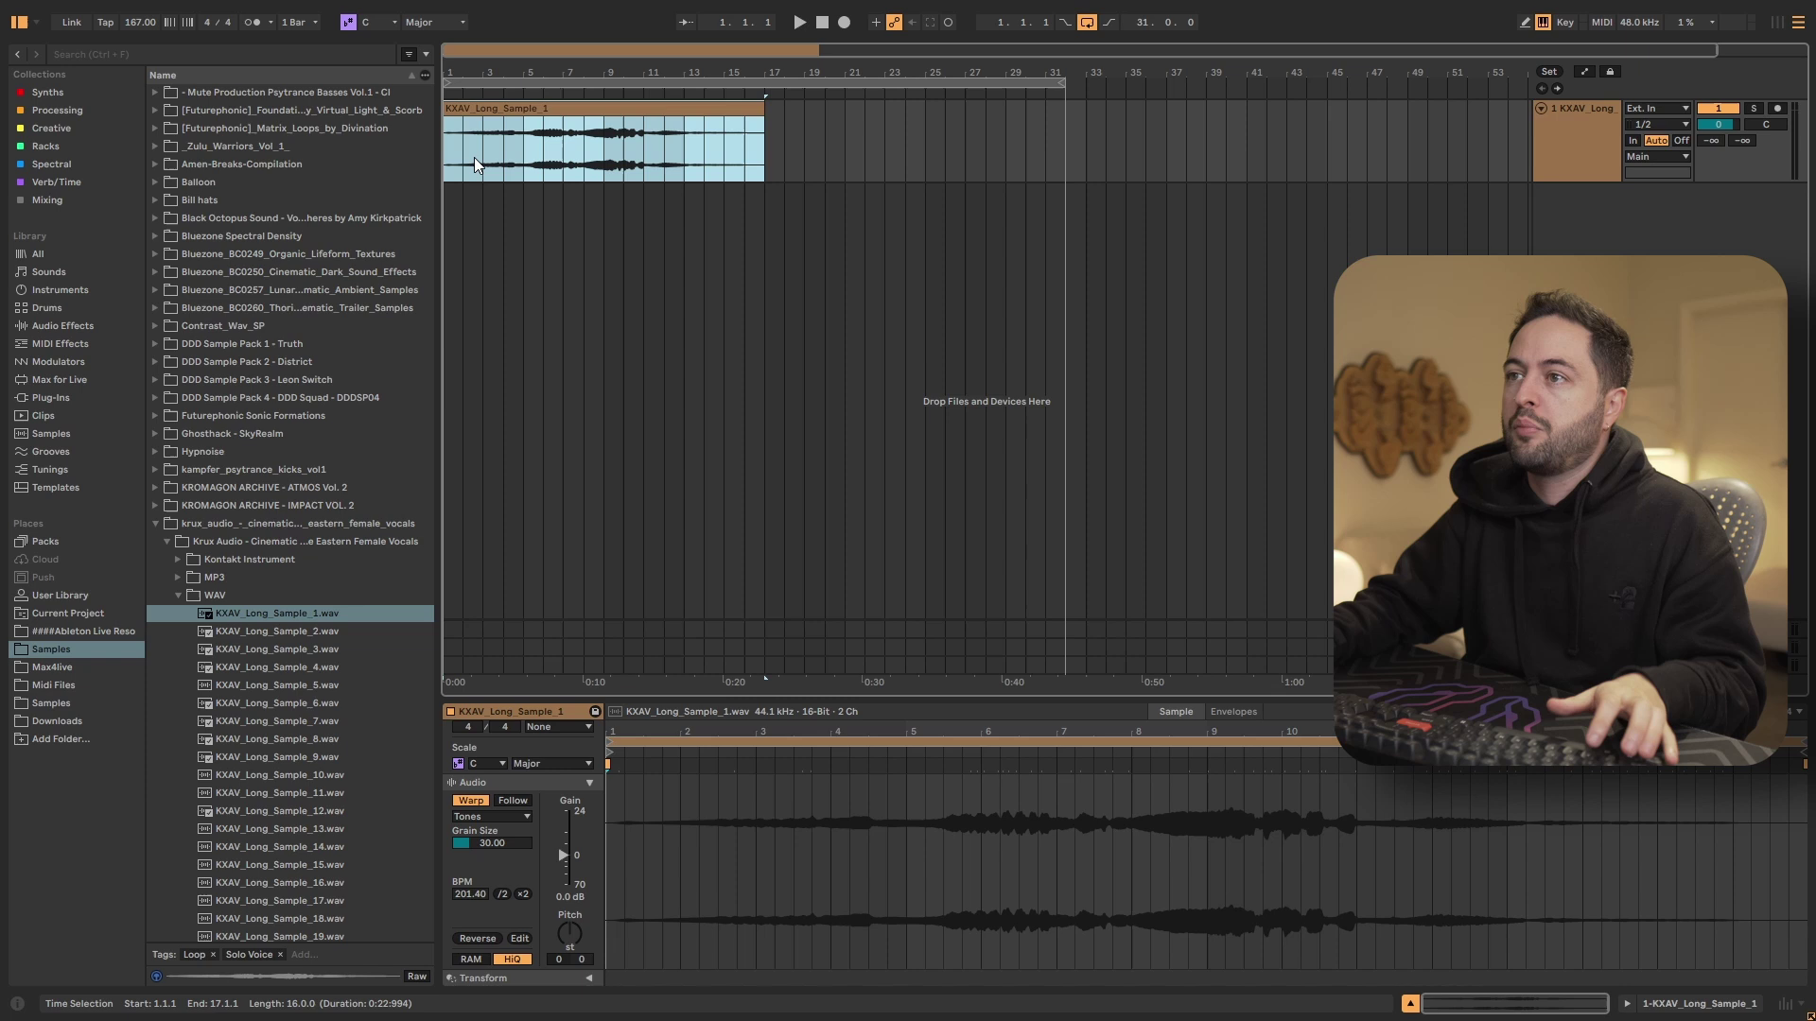
{"action": "left_click", "coordinate": [535, 160]}
{"action": "key", "text": "space"}
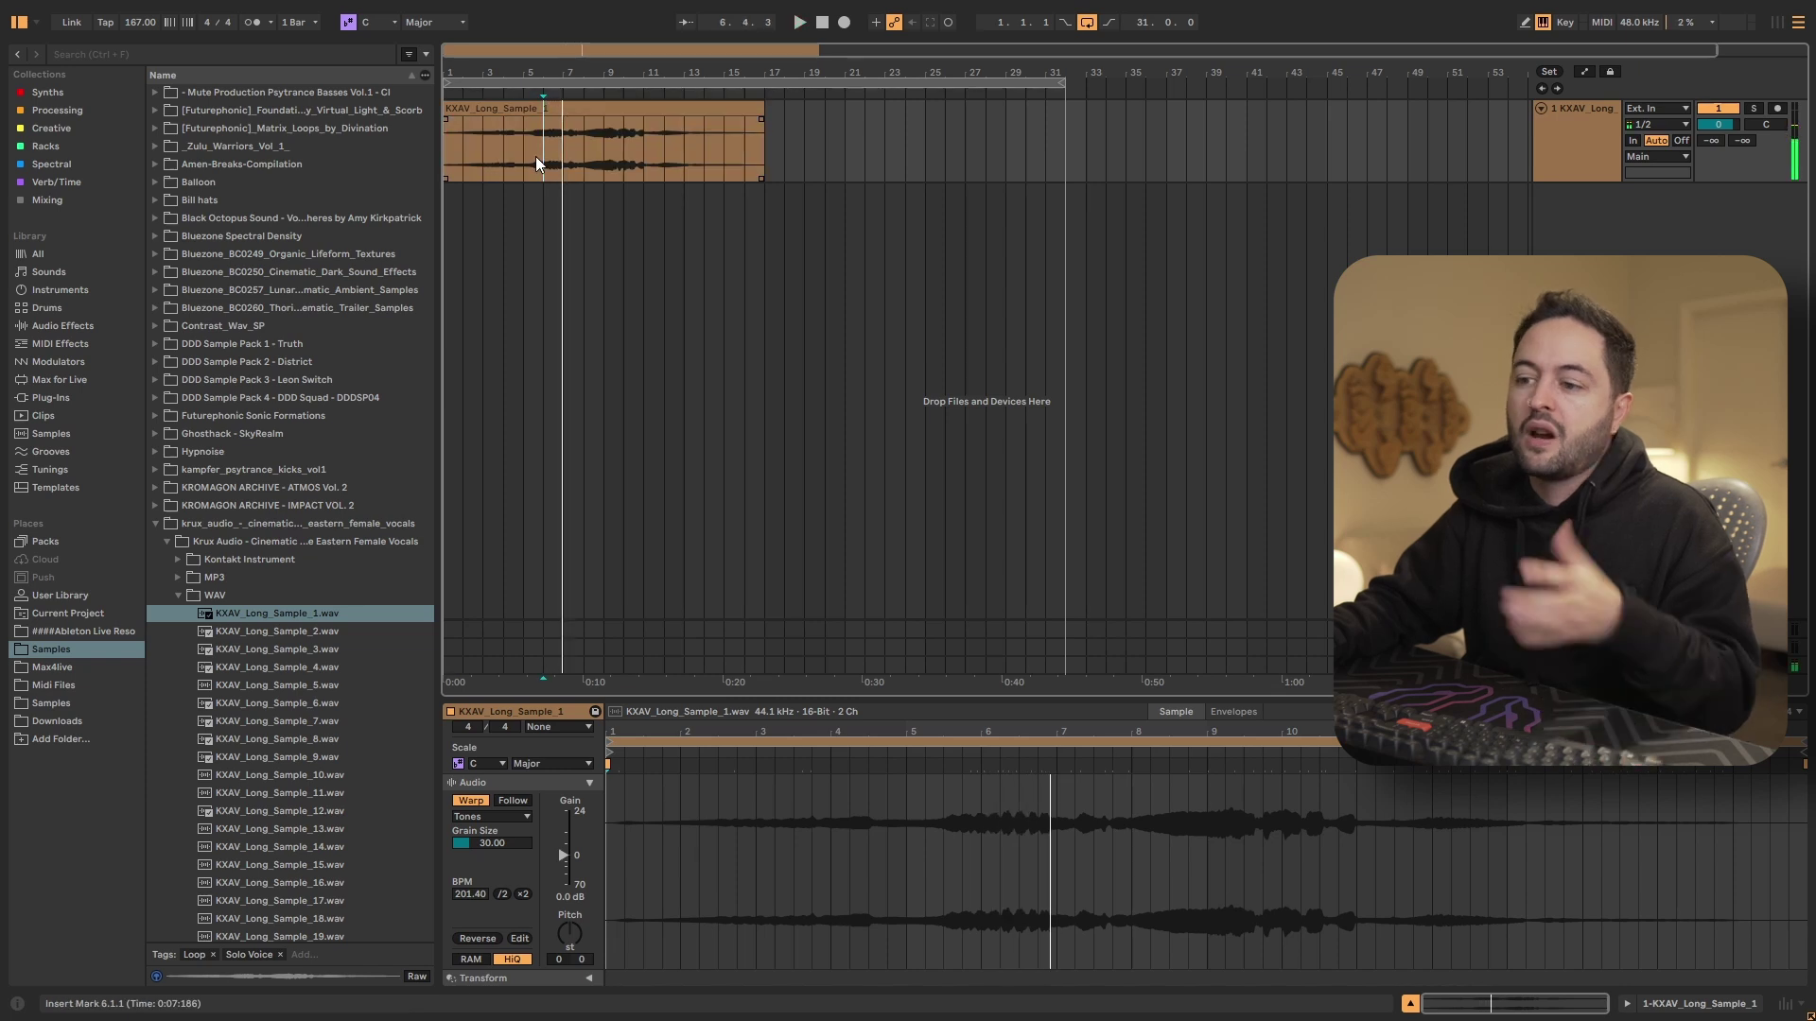
{"action": "left_click_drag", "start_coordinate": [764, 110], "coordinate": [1064, 109]}
- Play from bar 10, raising Grain Size to 94.50, then resetting it to 30
{"action": "left_click", "coordinate": [610, 156]}
{"action": "key", "text": "space"}
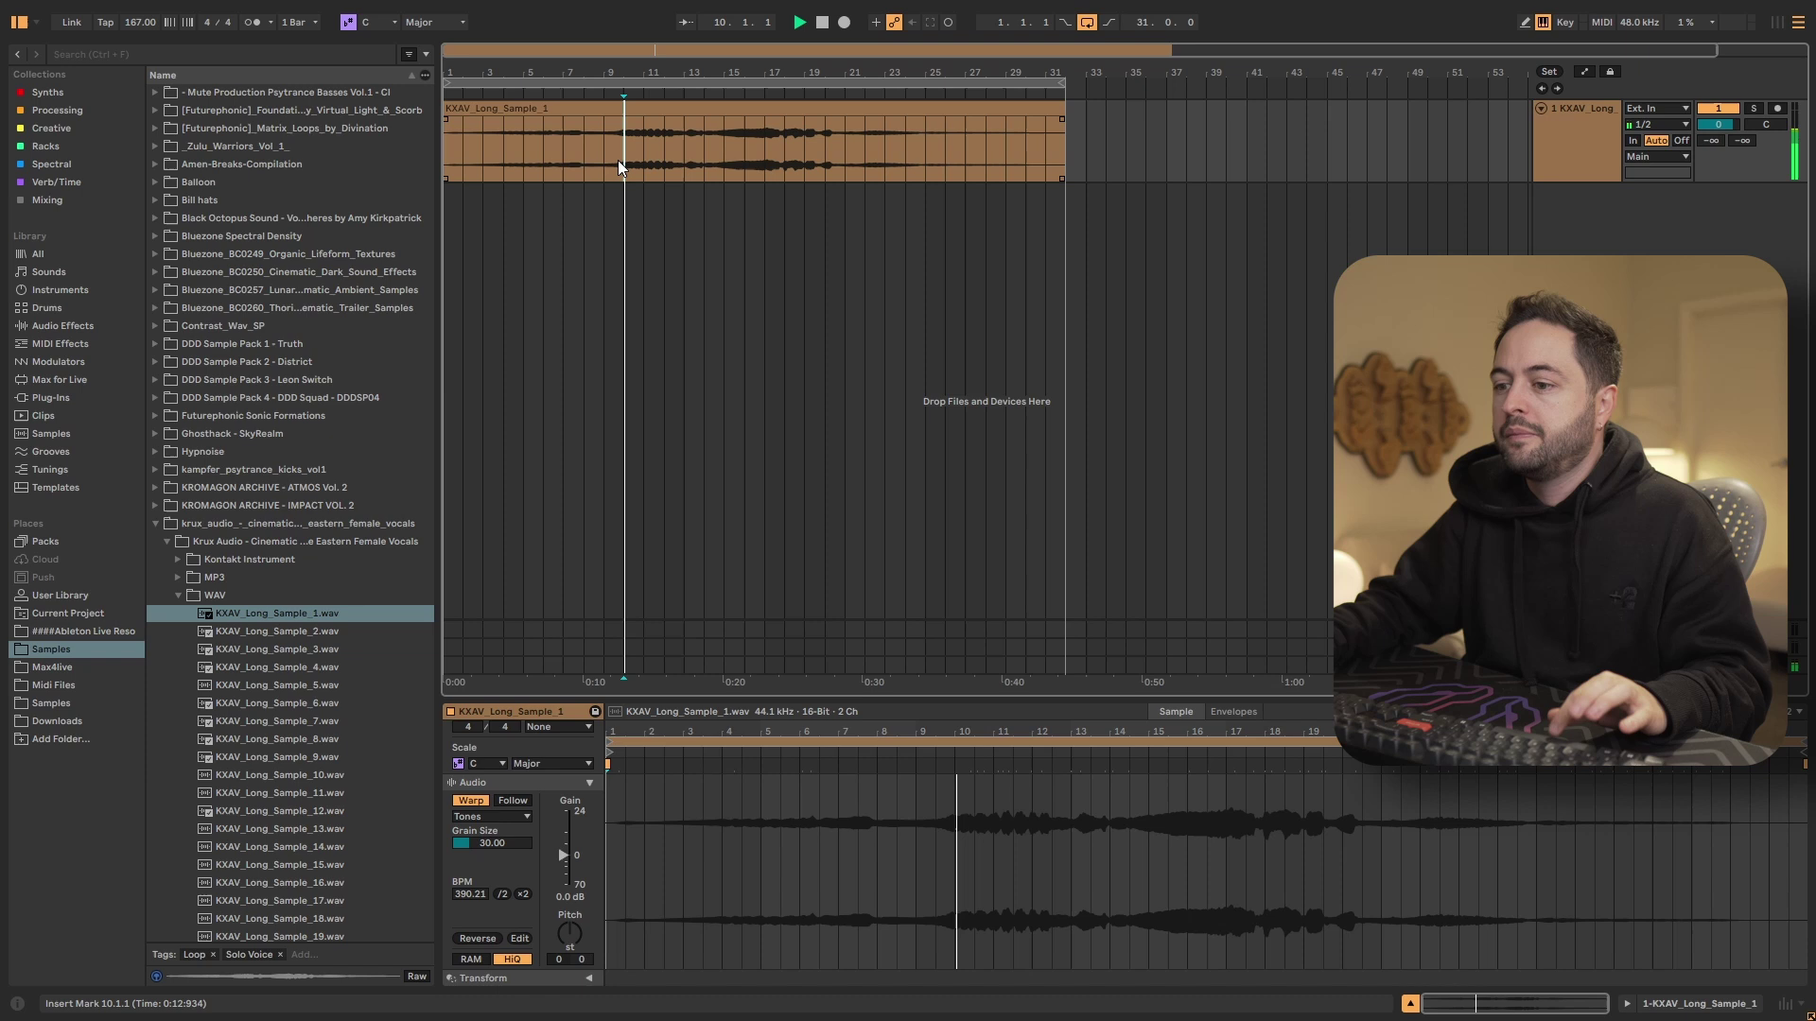
{"action": "mouse_move", "coordinate": [480, 843]}
{"action": "left_mouse_down"}
{"action": "mouse_move", "coordinate": [480, 785]}
{"action": "mouse_move", "coordinate": [481, 851]}
{"action": "left_mouse_up"}
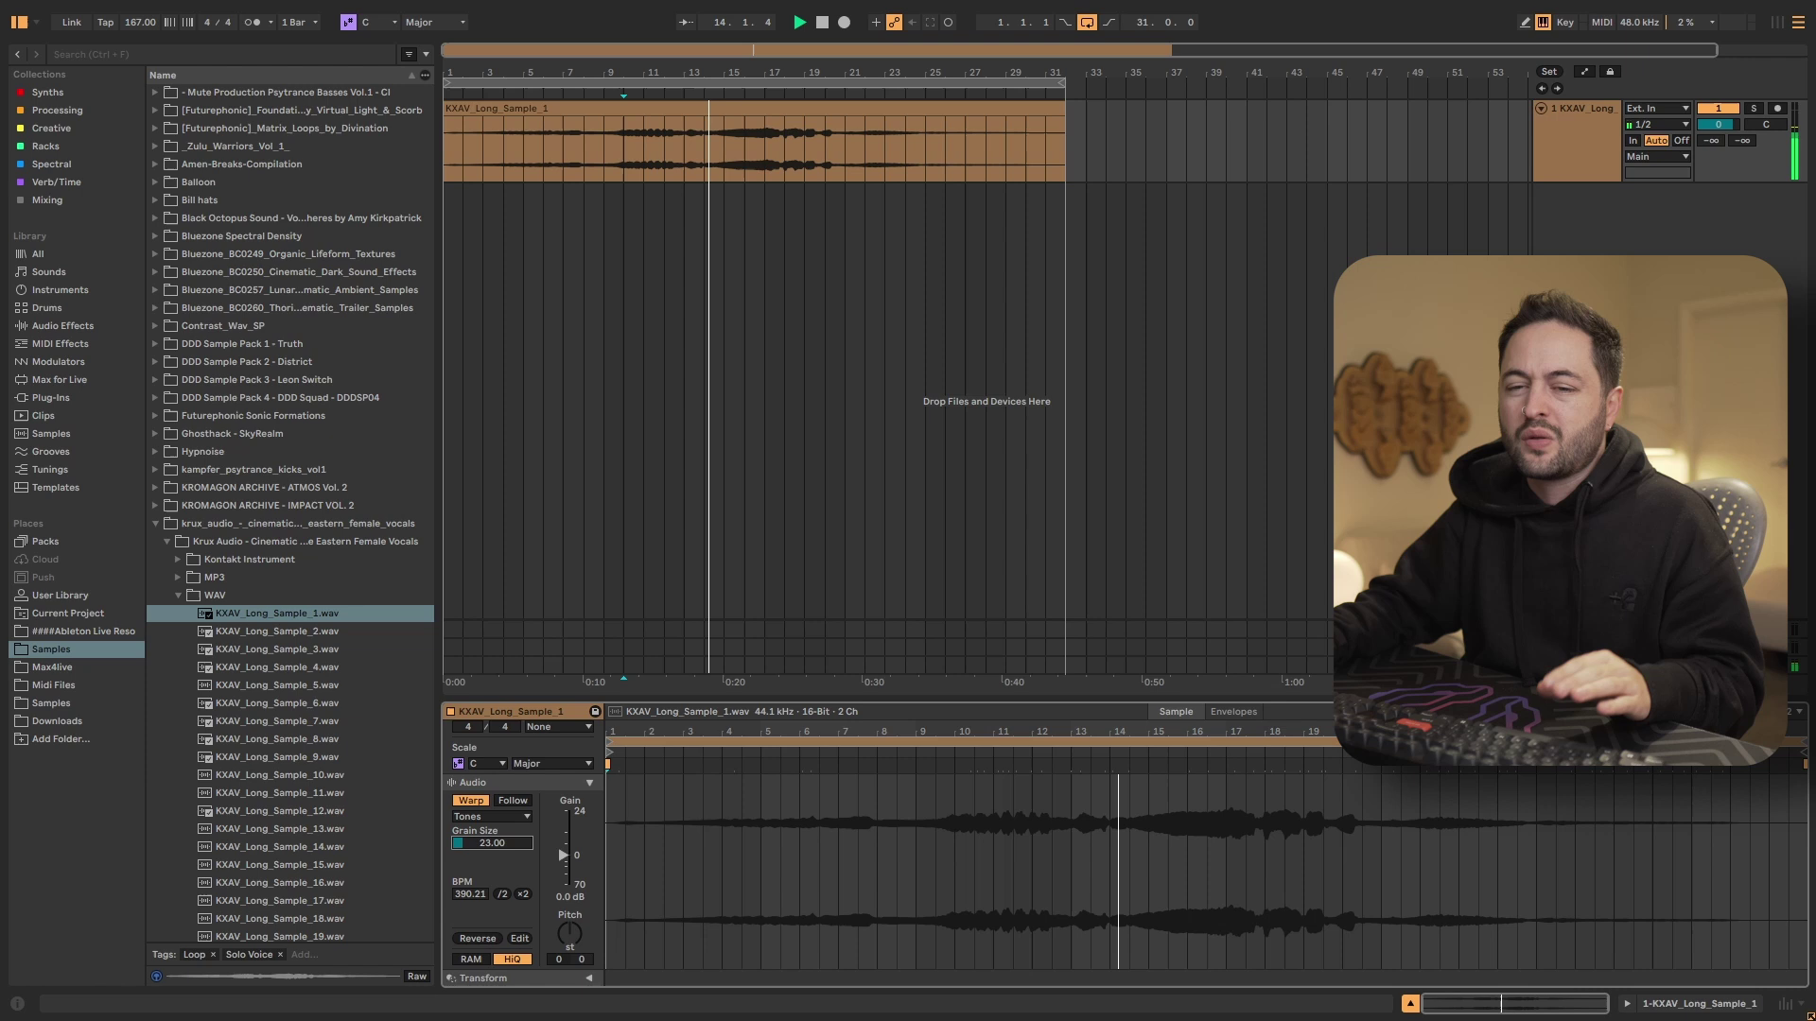
{"action": "key", "text": "Delete"}
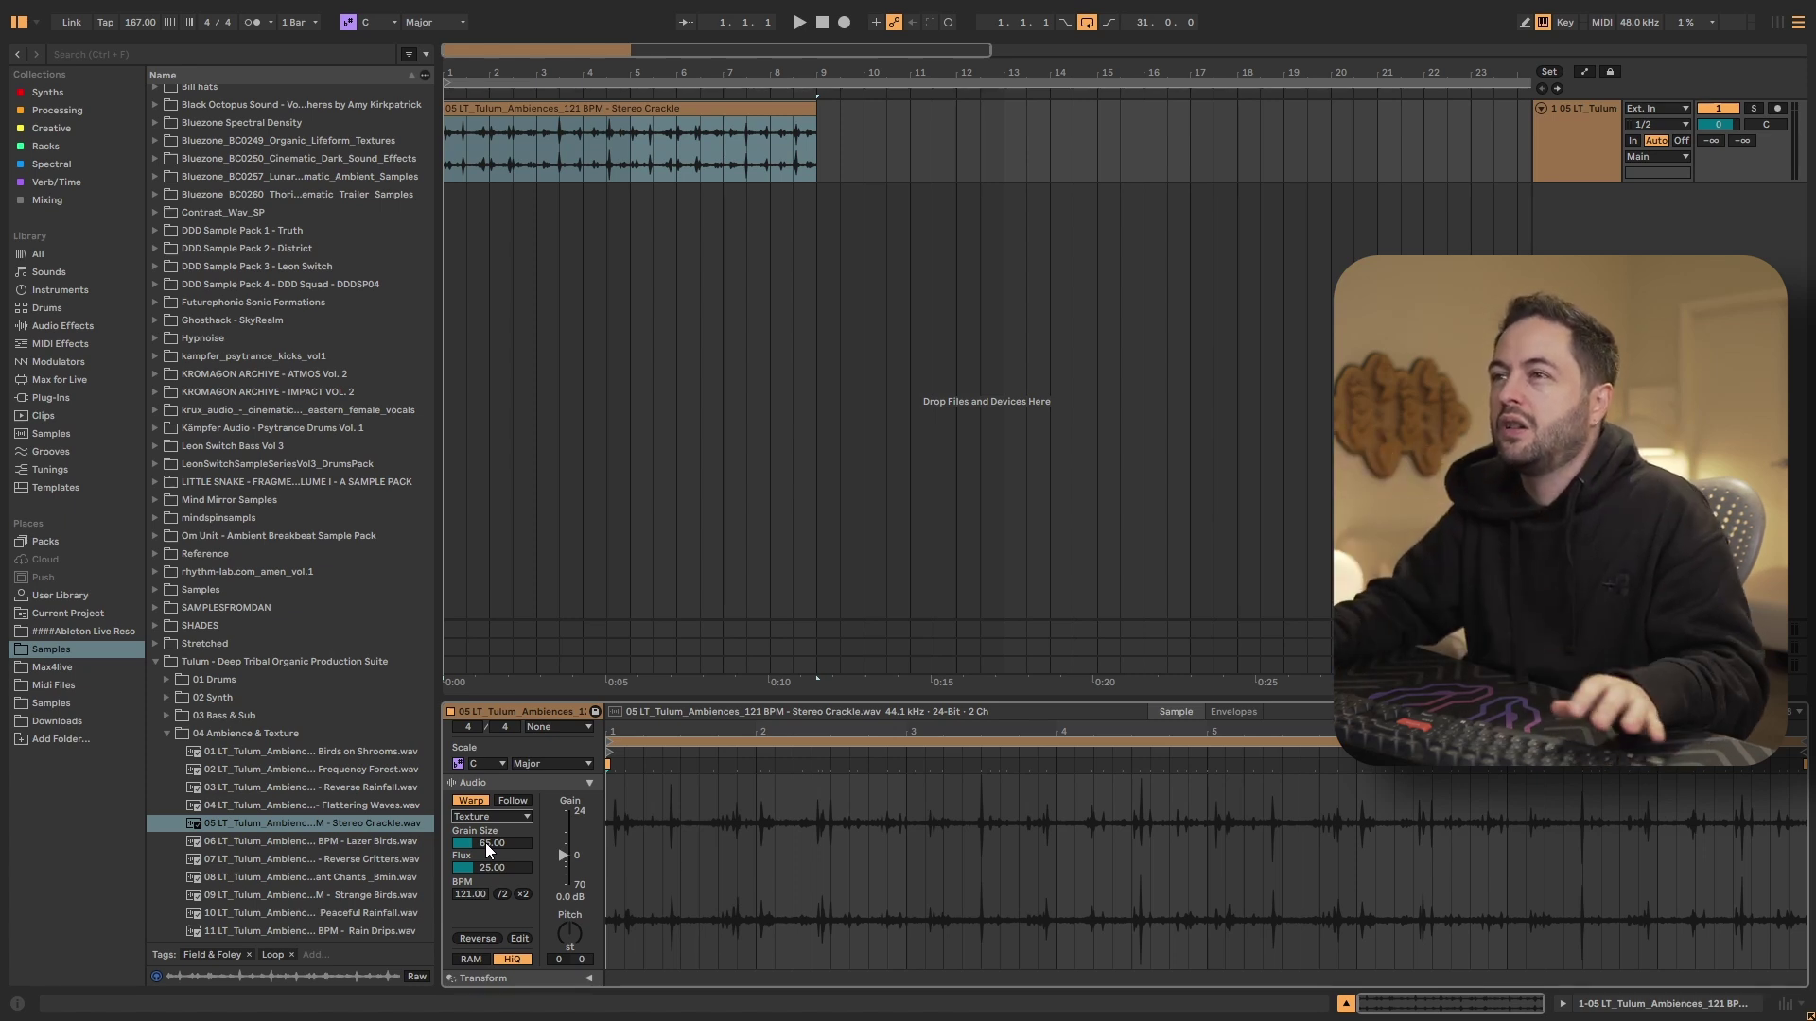
- Stretch the Stereo Crackle clip to about bar 15, then raise Grain Size to 234.65 and Flux to 48.44
{"action": "left_click", "coordinate": [798, 107]}
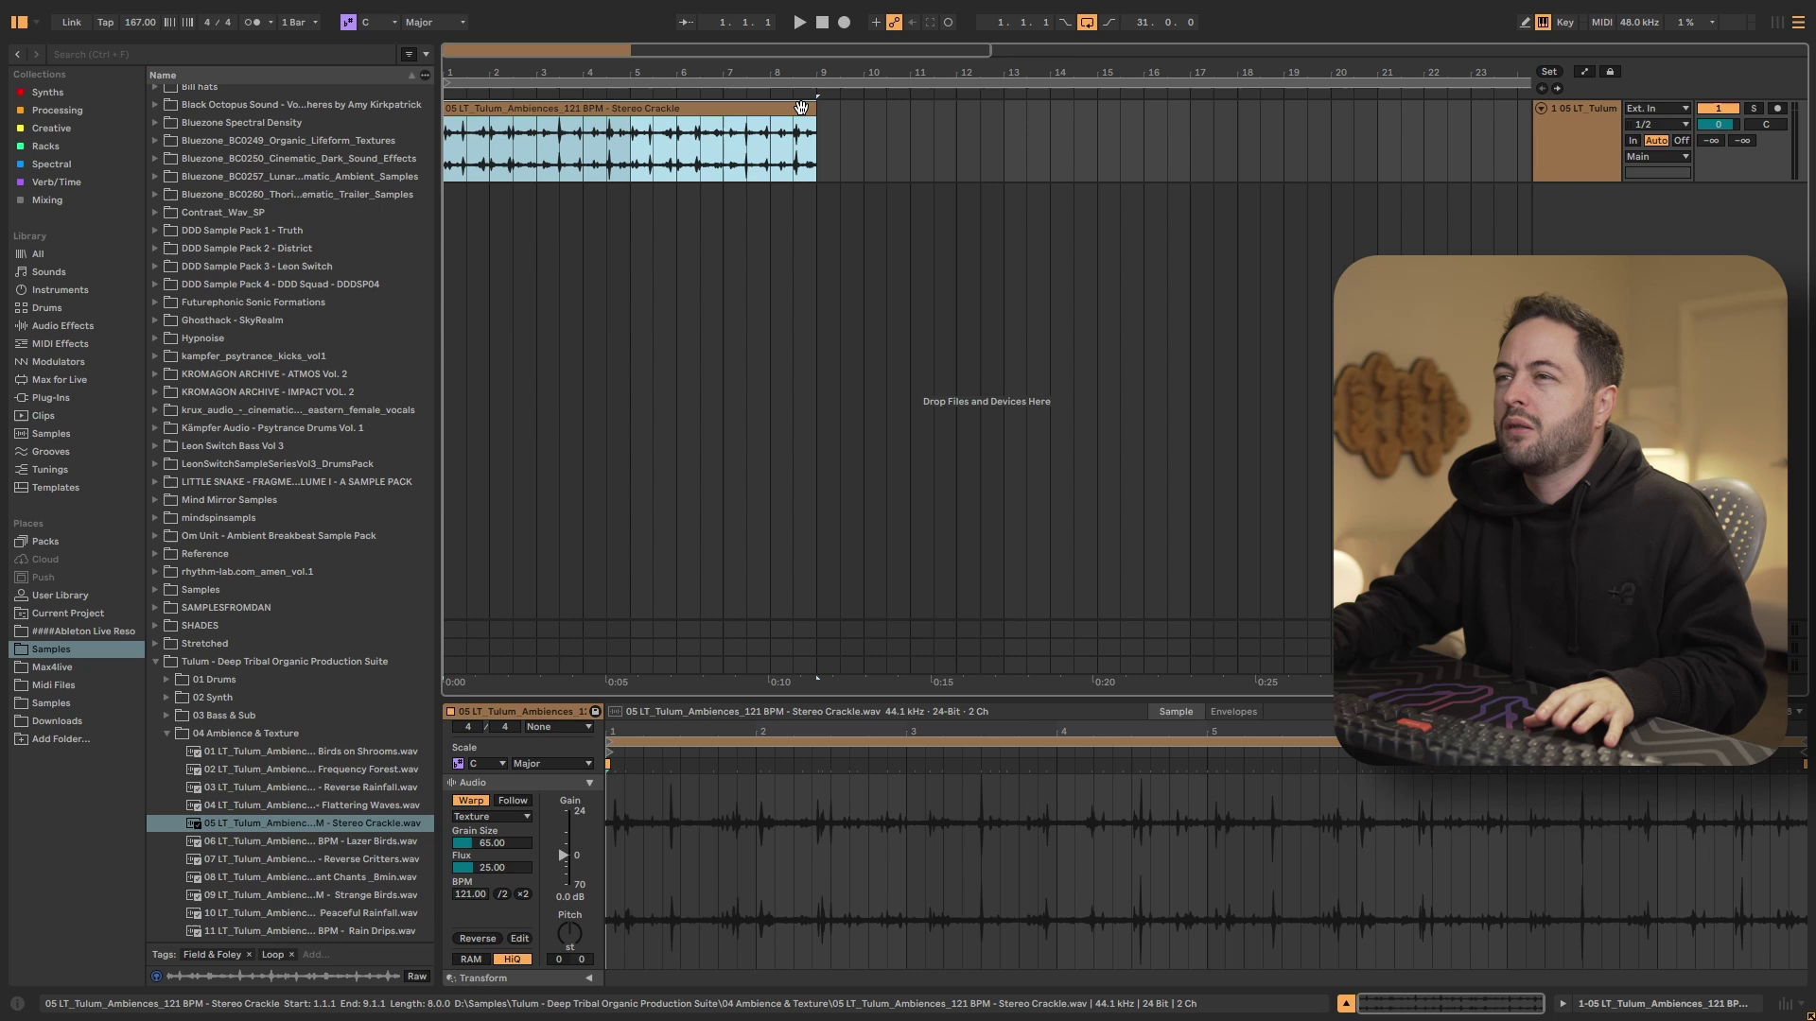
{"action": "key", "text": "space"}
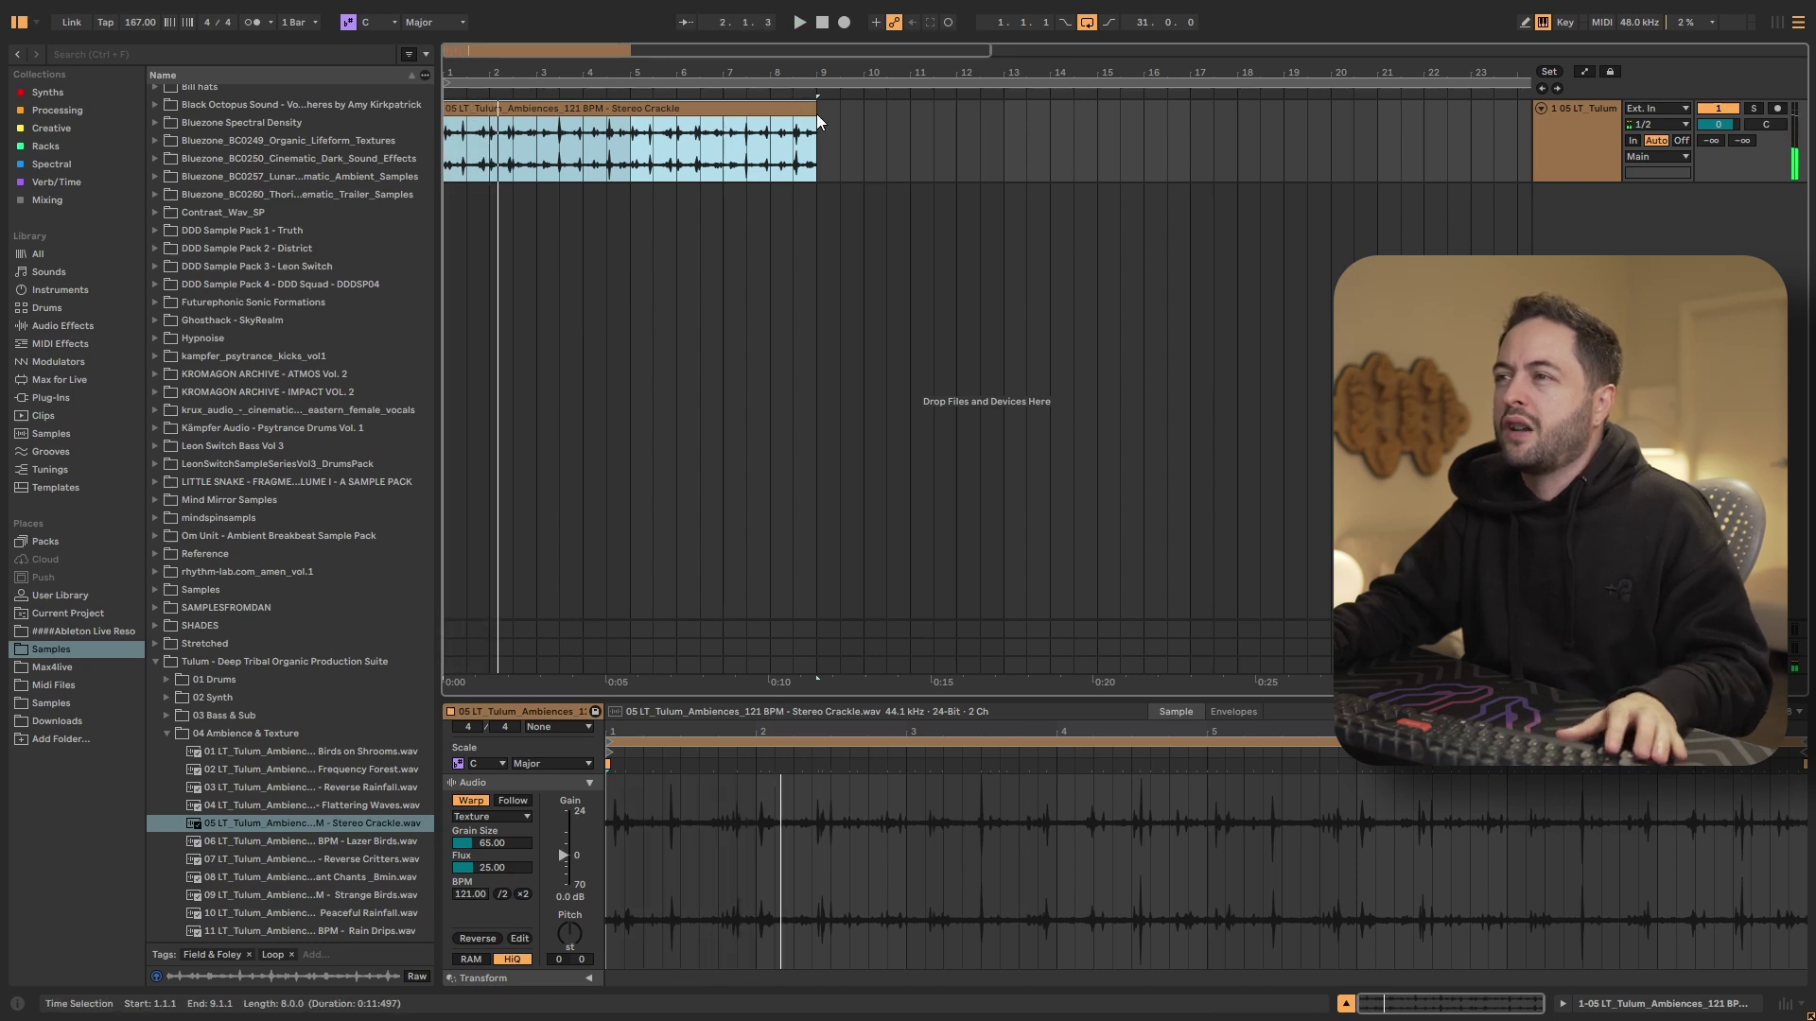
{"action": "key", "text": "space"}
{"action": "left_click_drag", "start_coordinate": [815, 132], "coordinate": [1193, 111]}
{"action": "key", "text": "space"}
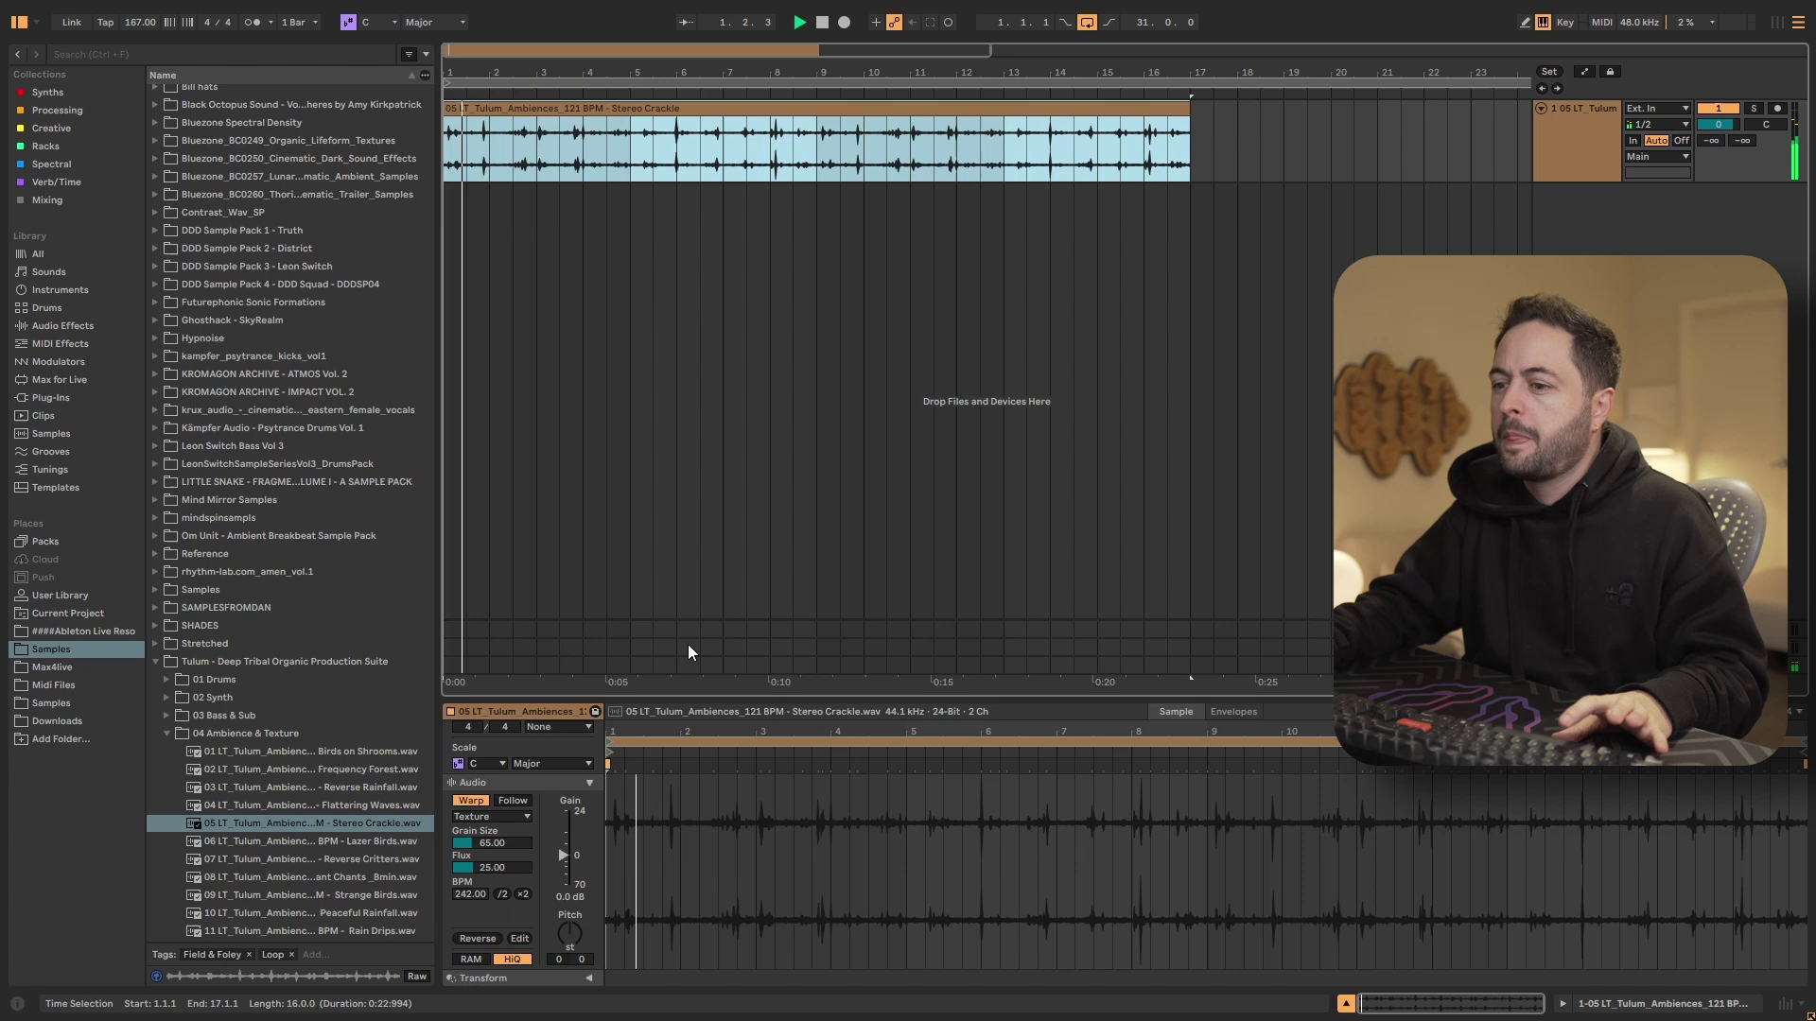
{"action": "left_click_drag", "start_coordinate": [492, 843], "coordinate": [492, 794]}
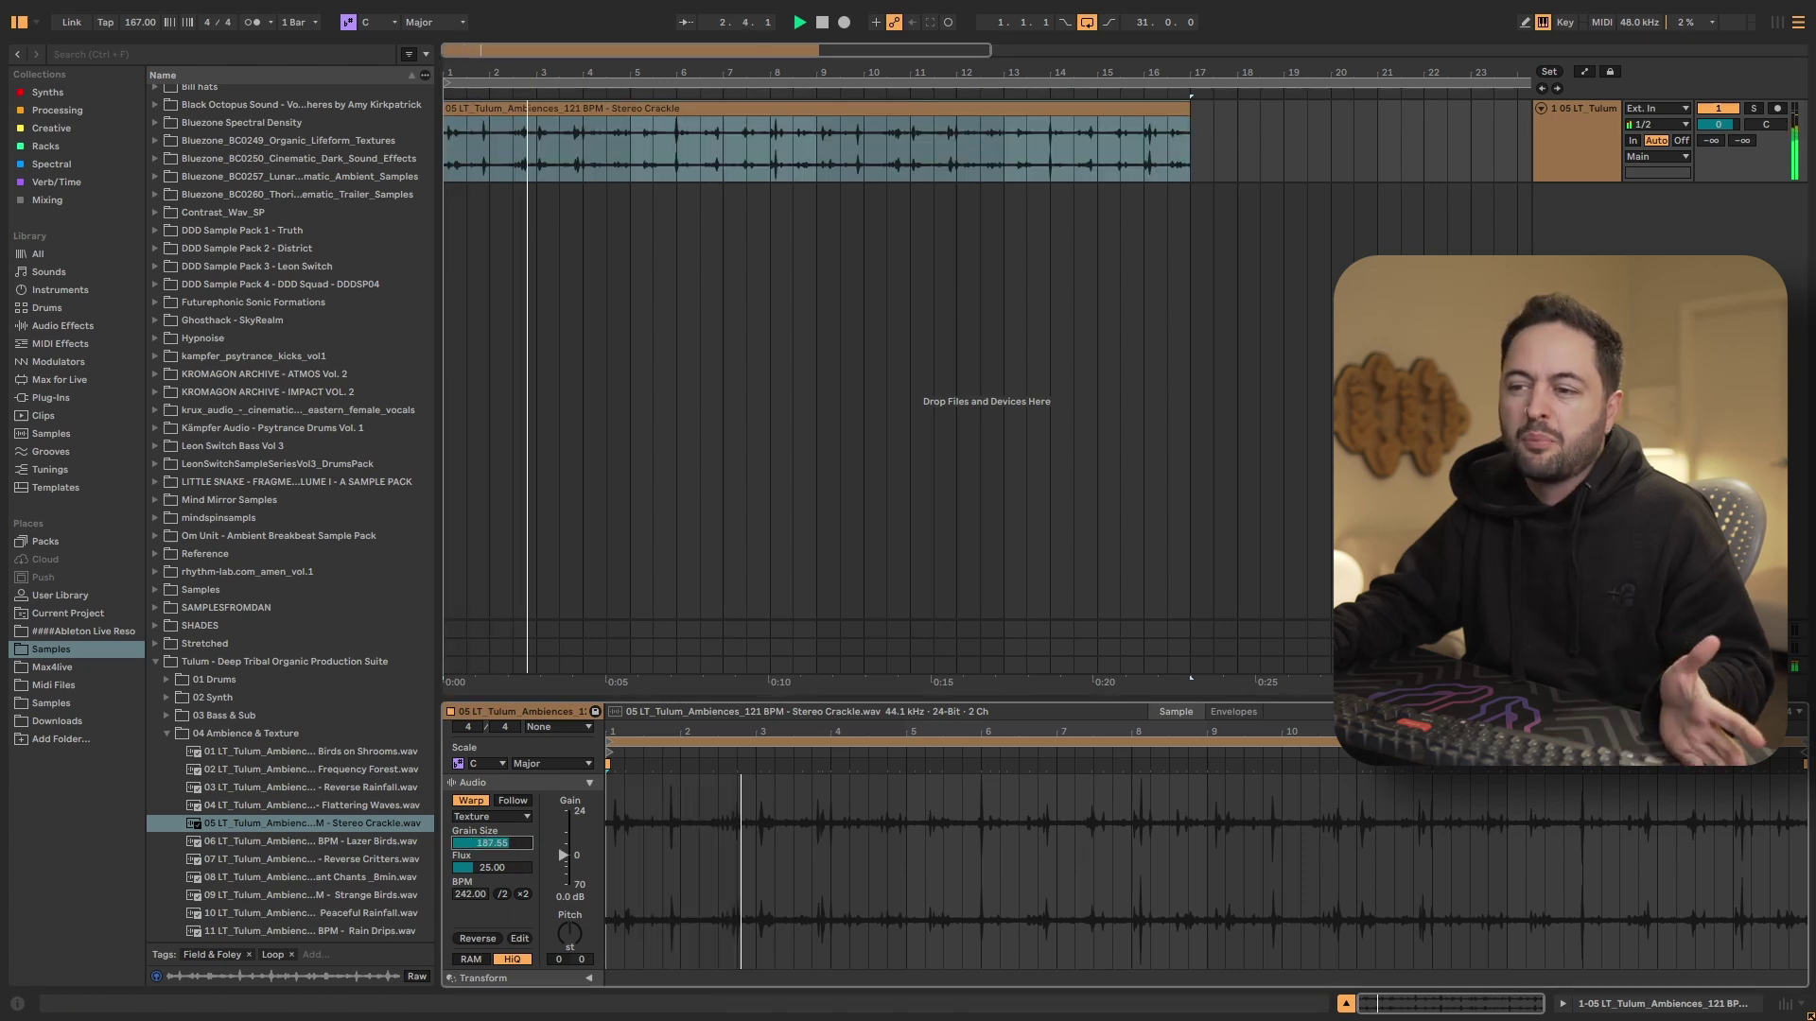
{"action": "mouse_move", "coordinate": [492, 867]}
{"action": "left_mouse_down"}
{"action": "mouse_move", "coordinate": [492, 832]}
{"action": "mouse_move", "coordinate": [492, 870]}
{"action": "left_mouse_up"}
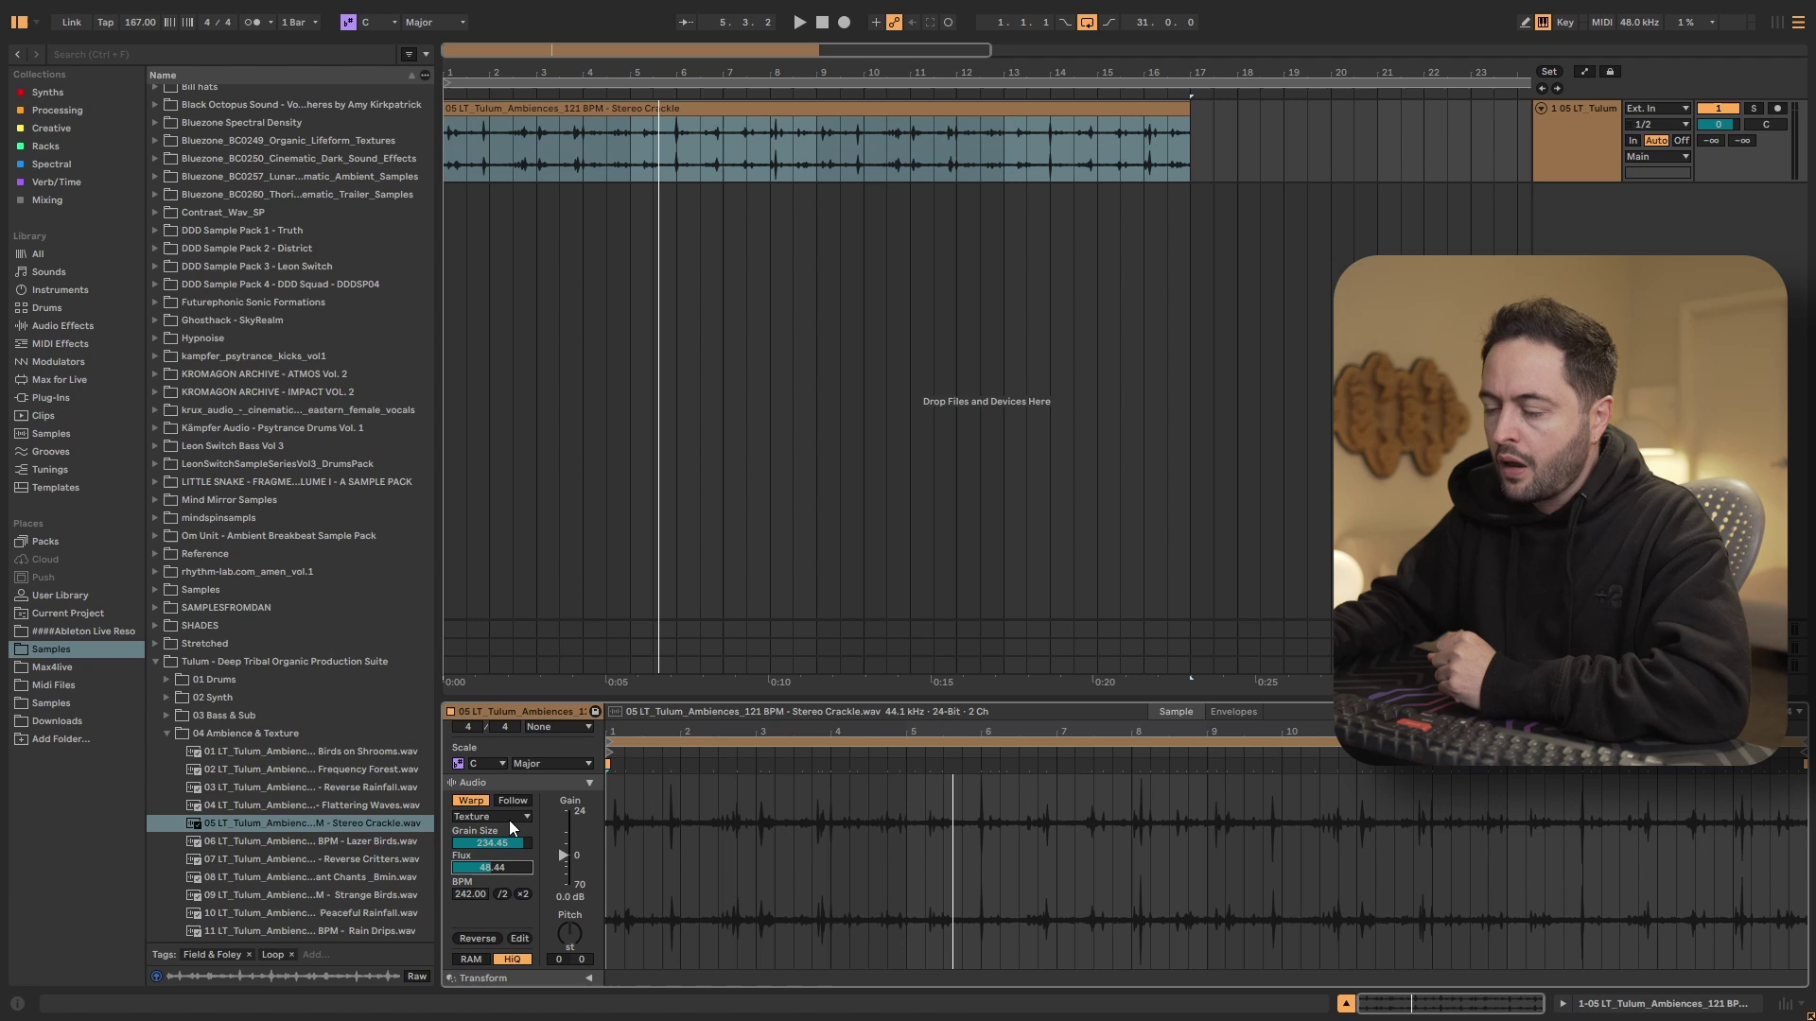
- Show the crackle clip's Clip Transposition envelope
{"action": "left_click", "coordinate": [1246, 716]}
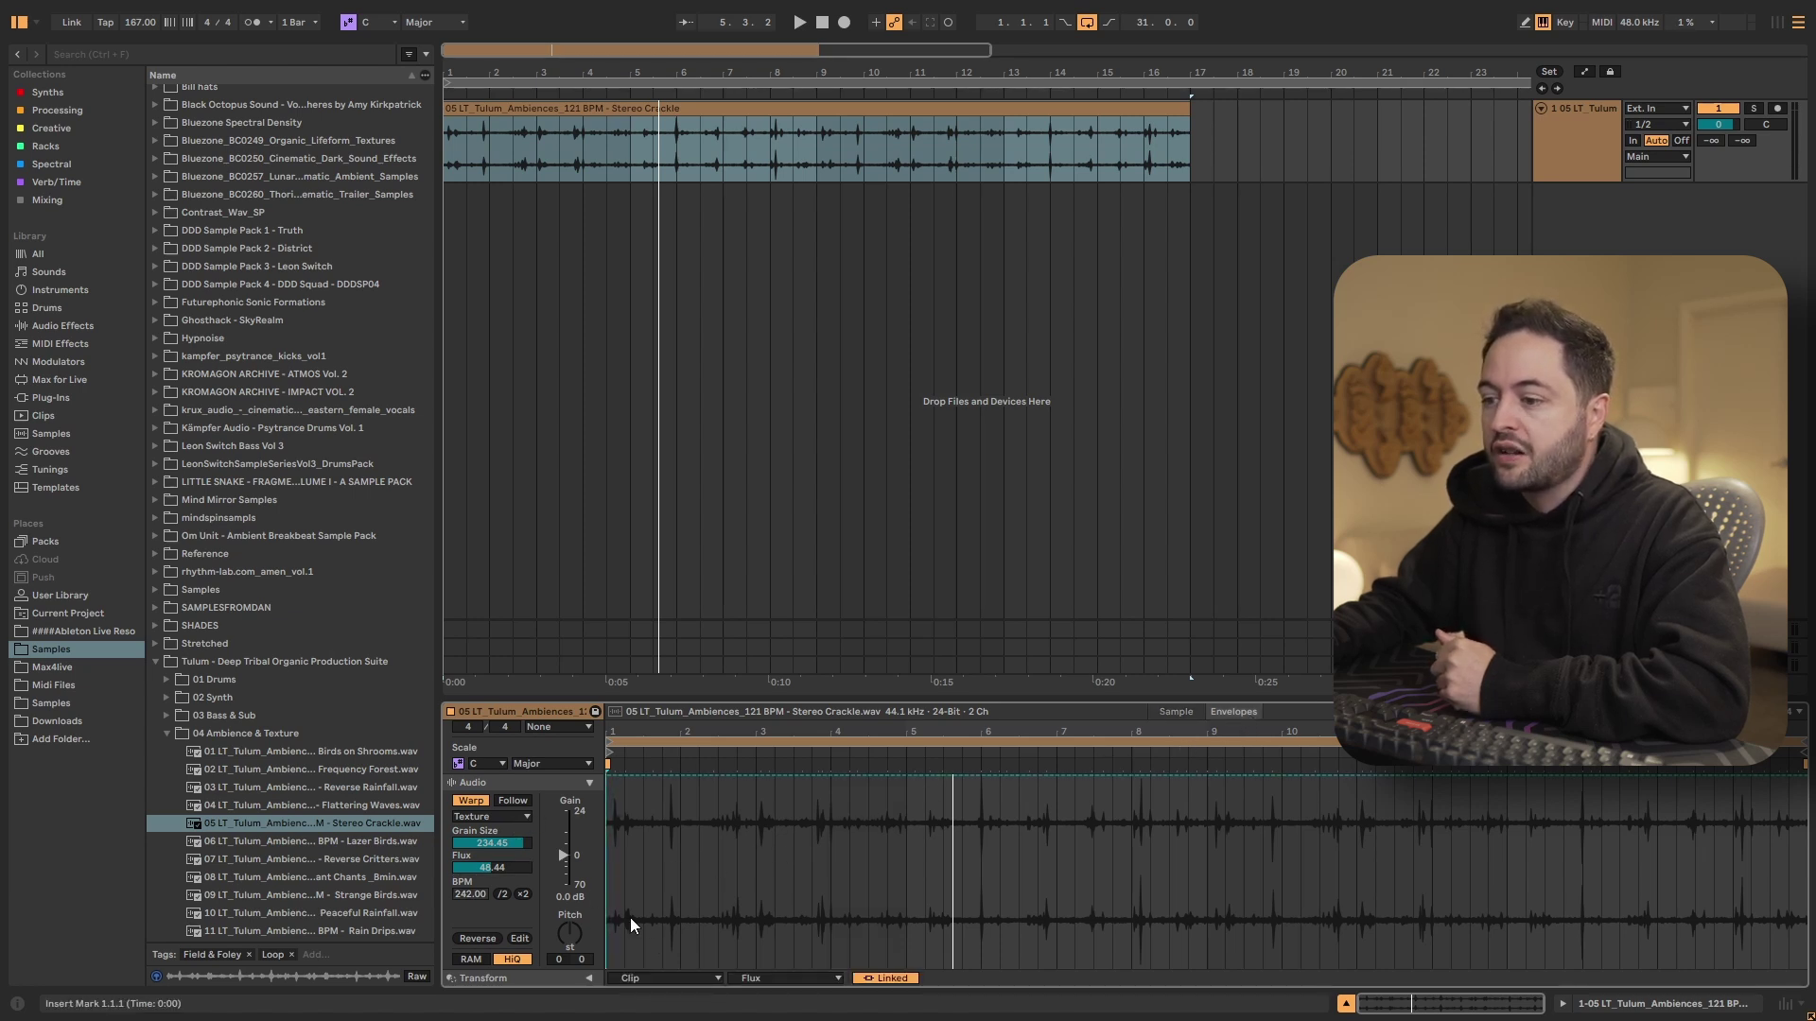
{"action": "left_click", "coordinate": [758, 975]}
{"action": "left_click", "coordinate": [798, 865]}
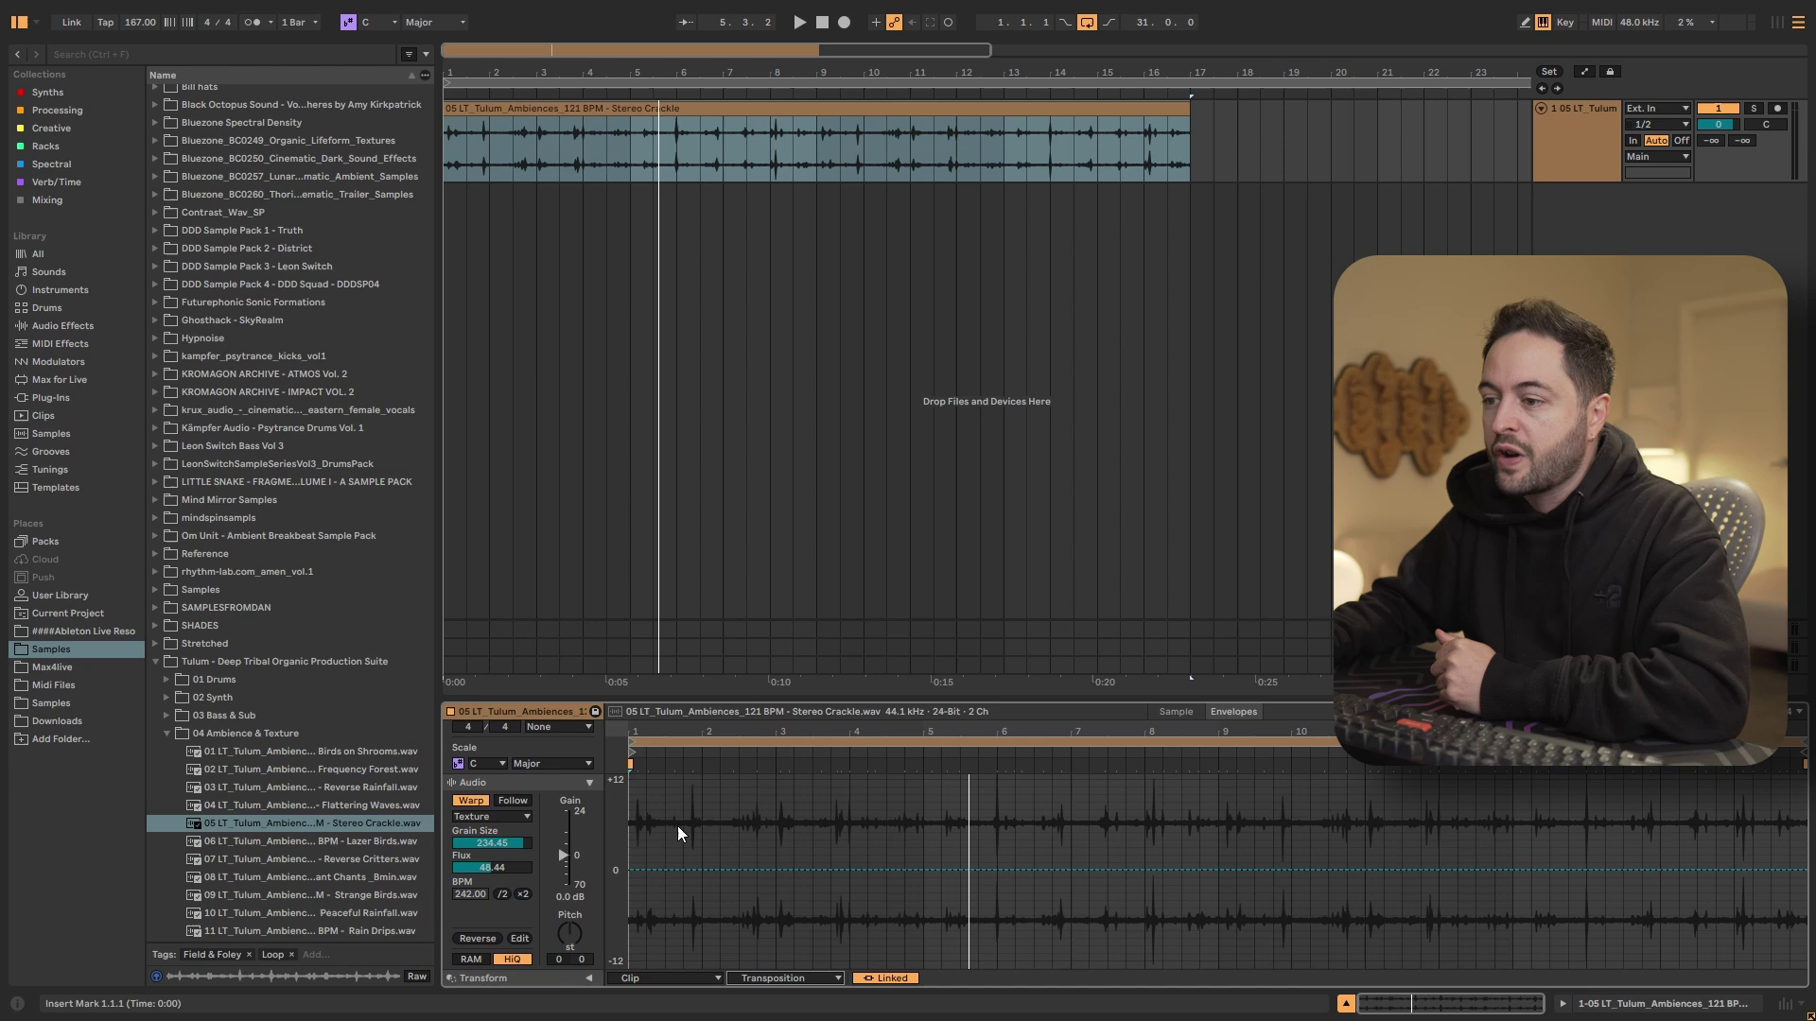
{"action": "left_click", "coordinate": [633, 870]}
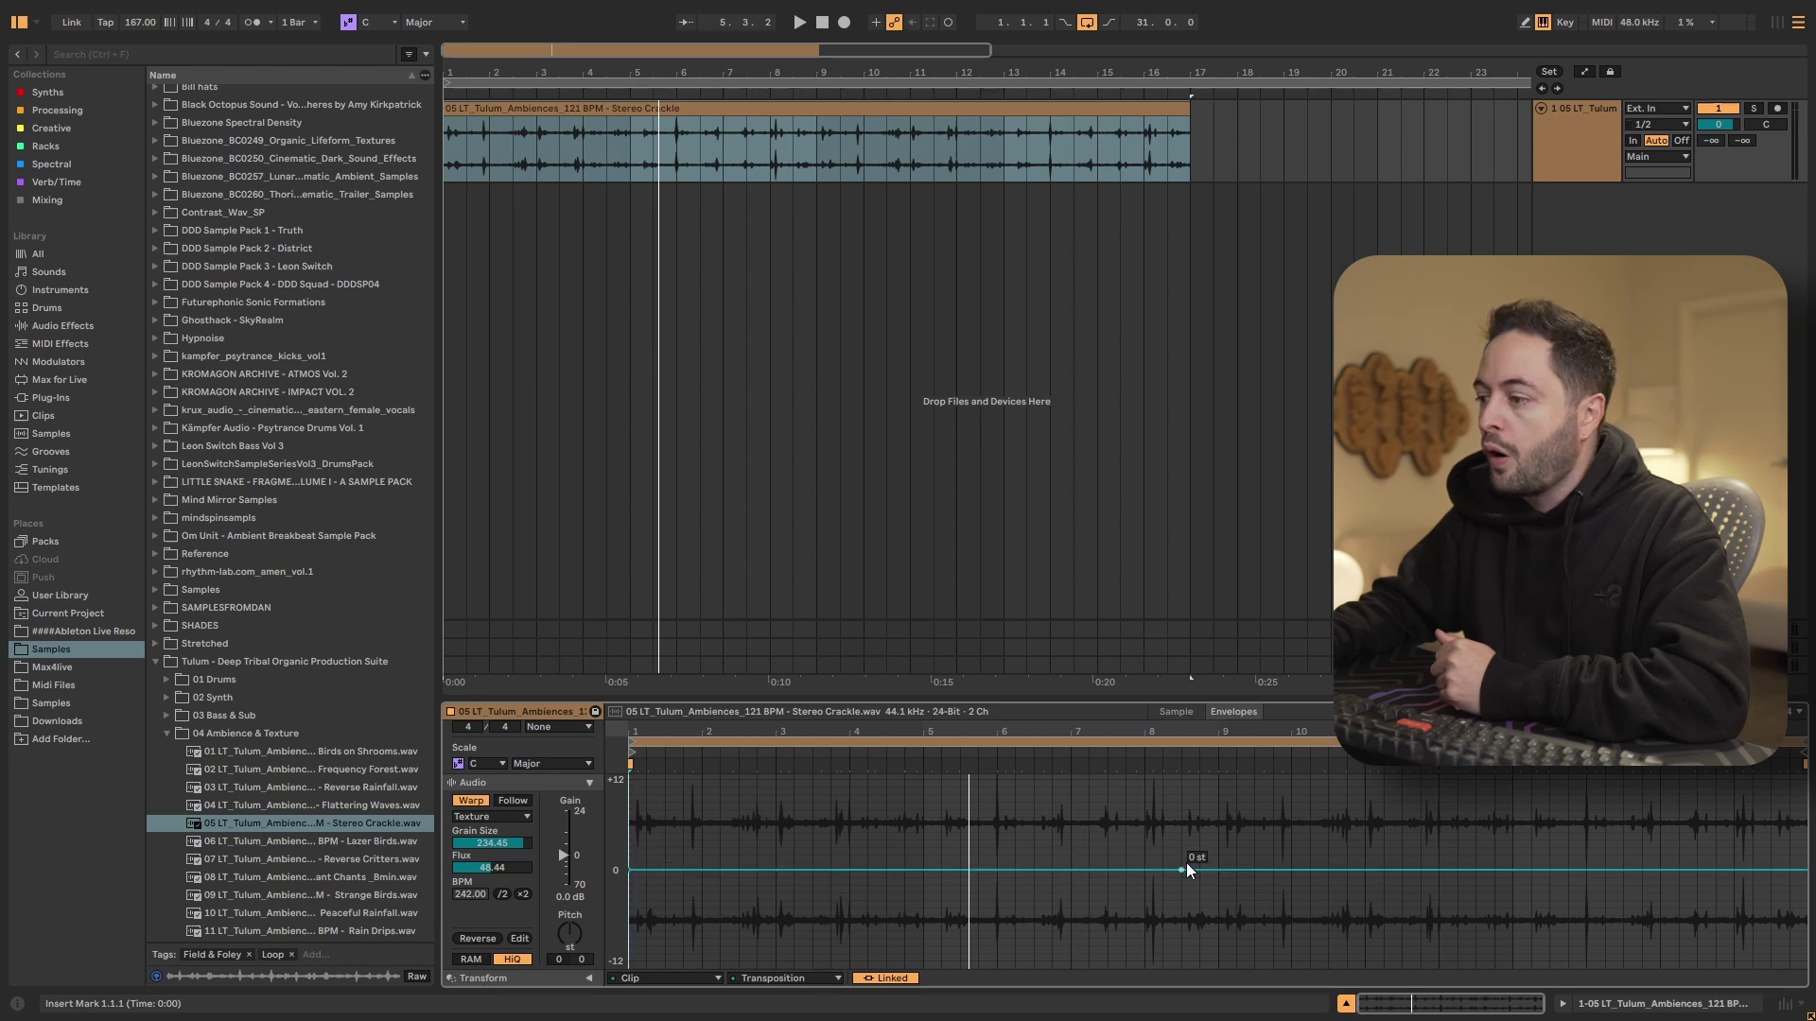
- Draw a pitch ramp rising to +12 st early in the crackle clip
{"action": "left_click_drag", "start_coordinate": [1211, 867], "coordinate": [1217, 795]}
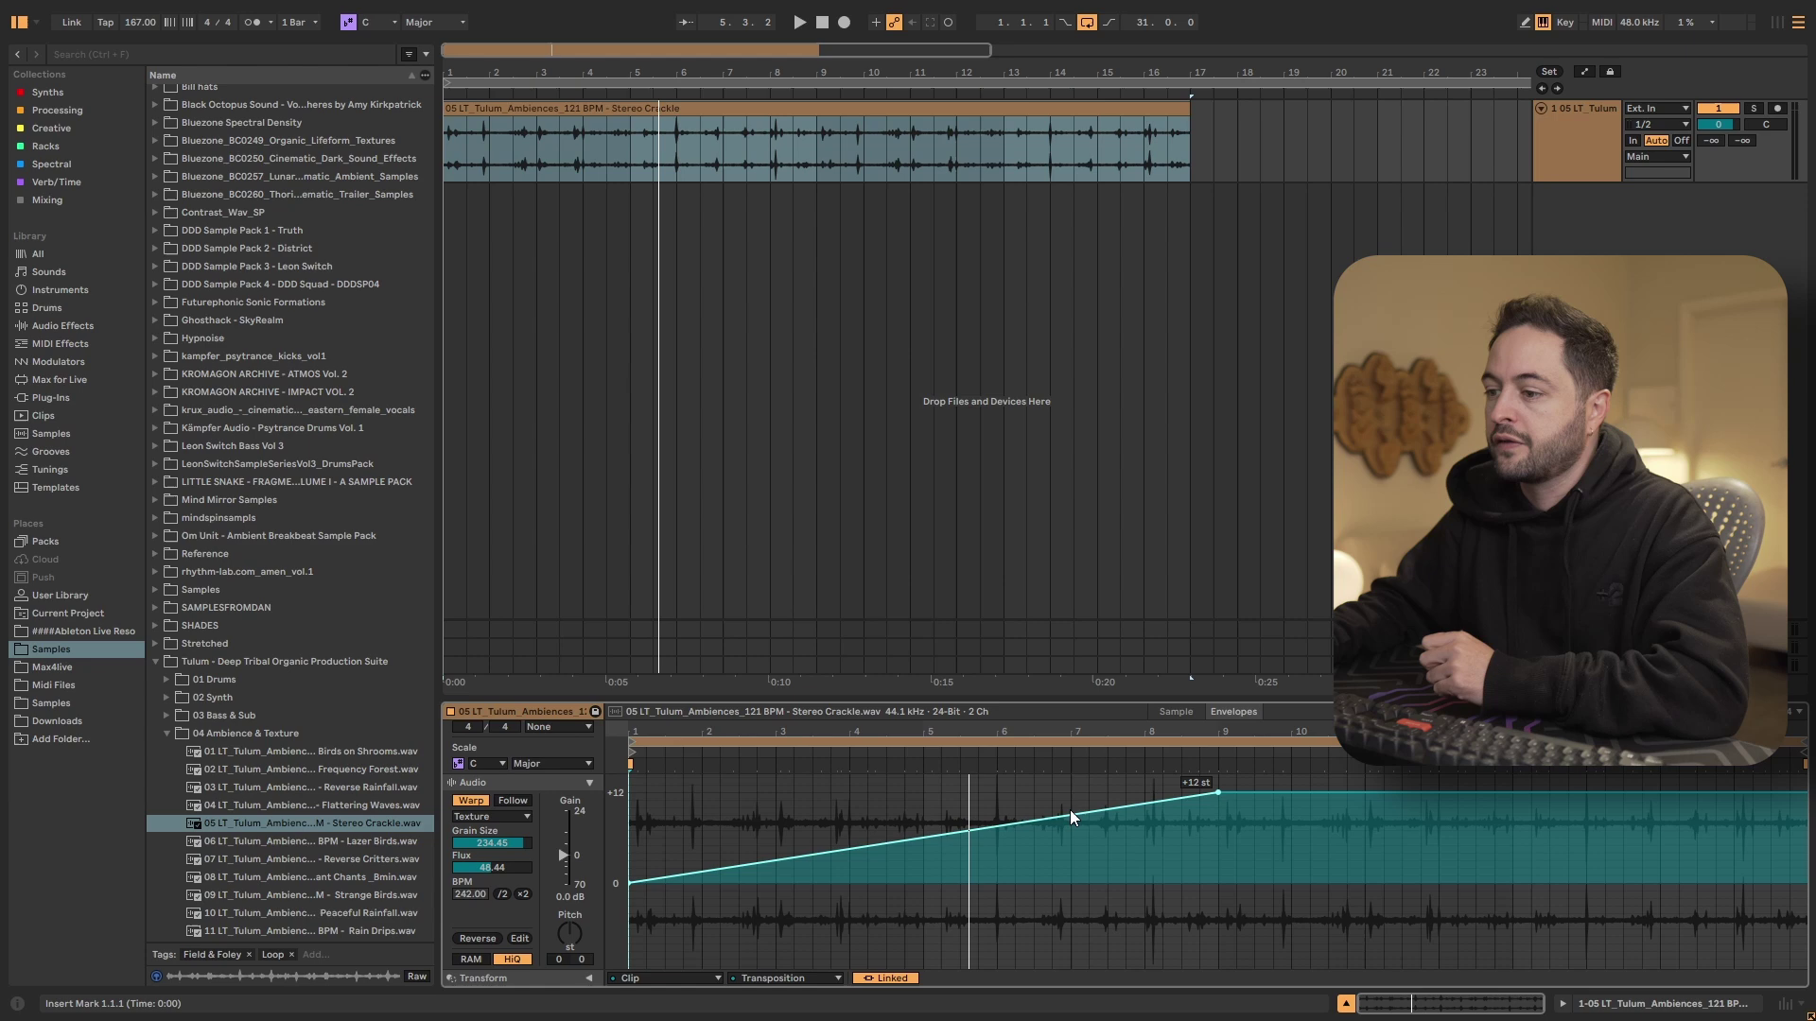
{"action": "key", "text": "space"}
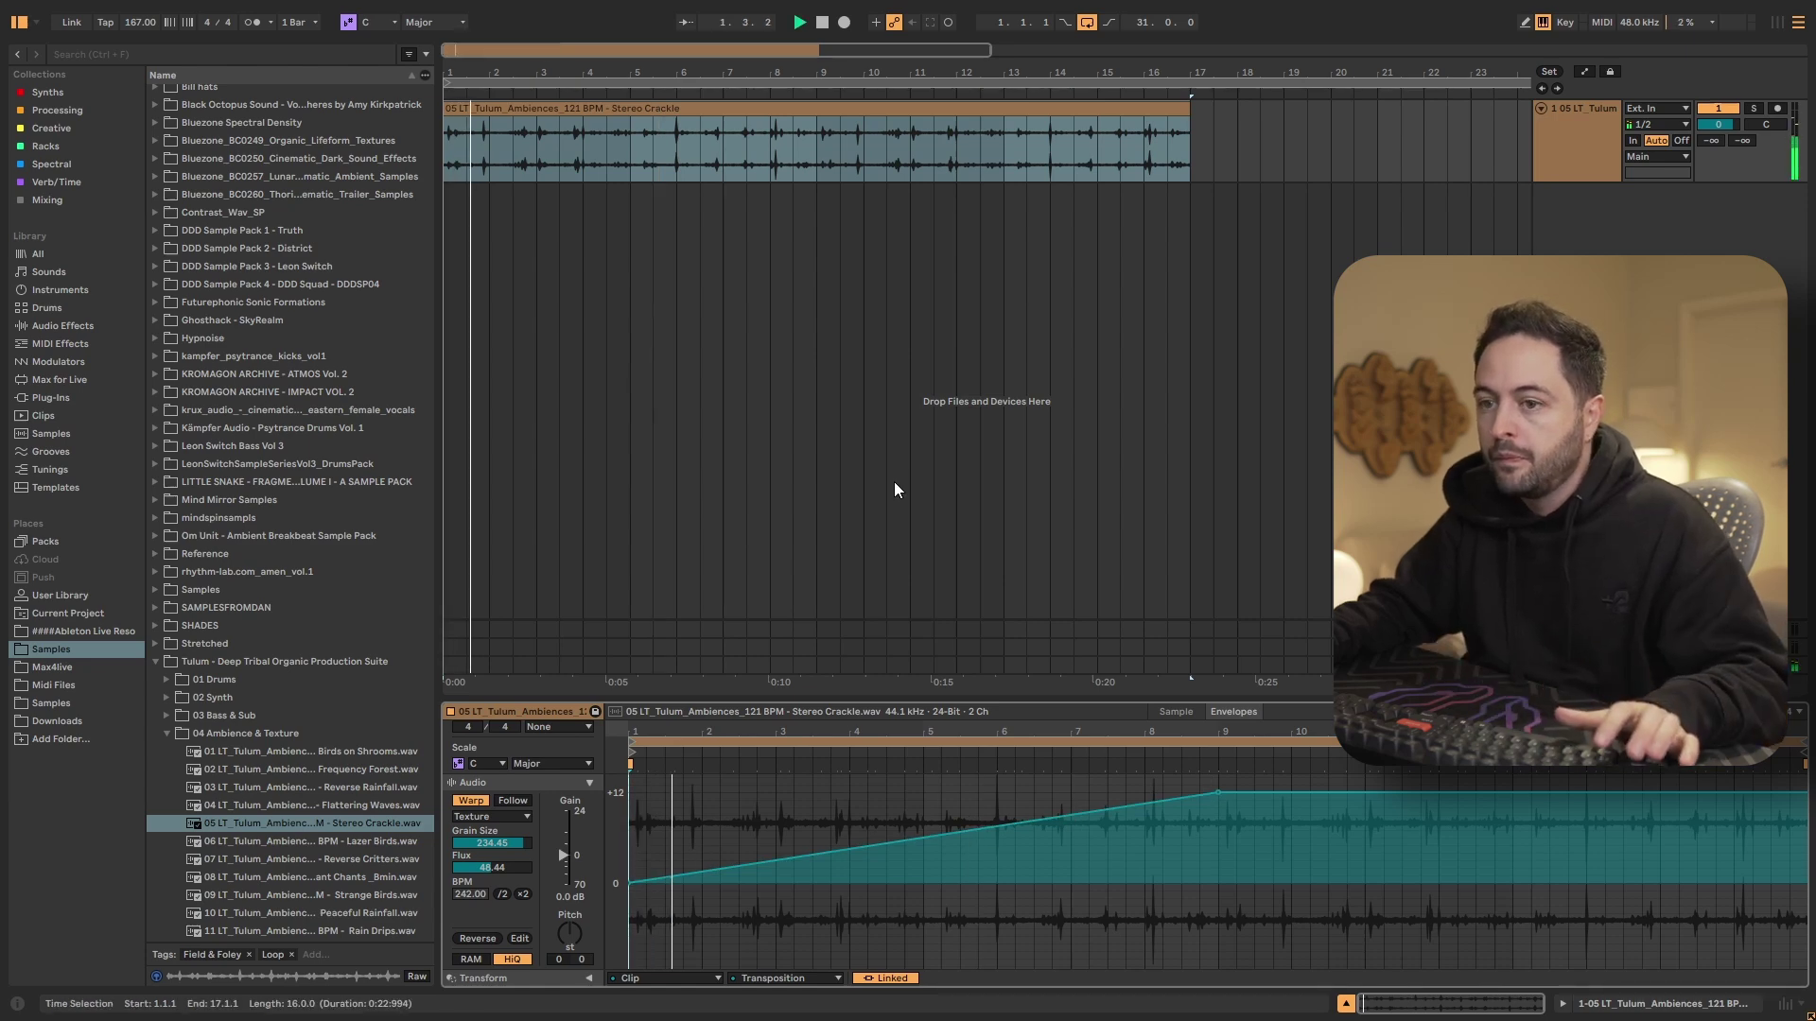
{"action": "left_click_drag", "start_coordinate": [1218, 790], "coordinate": [850, 794]}
{"action": "key", "text": "space"}
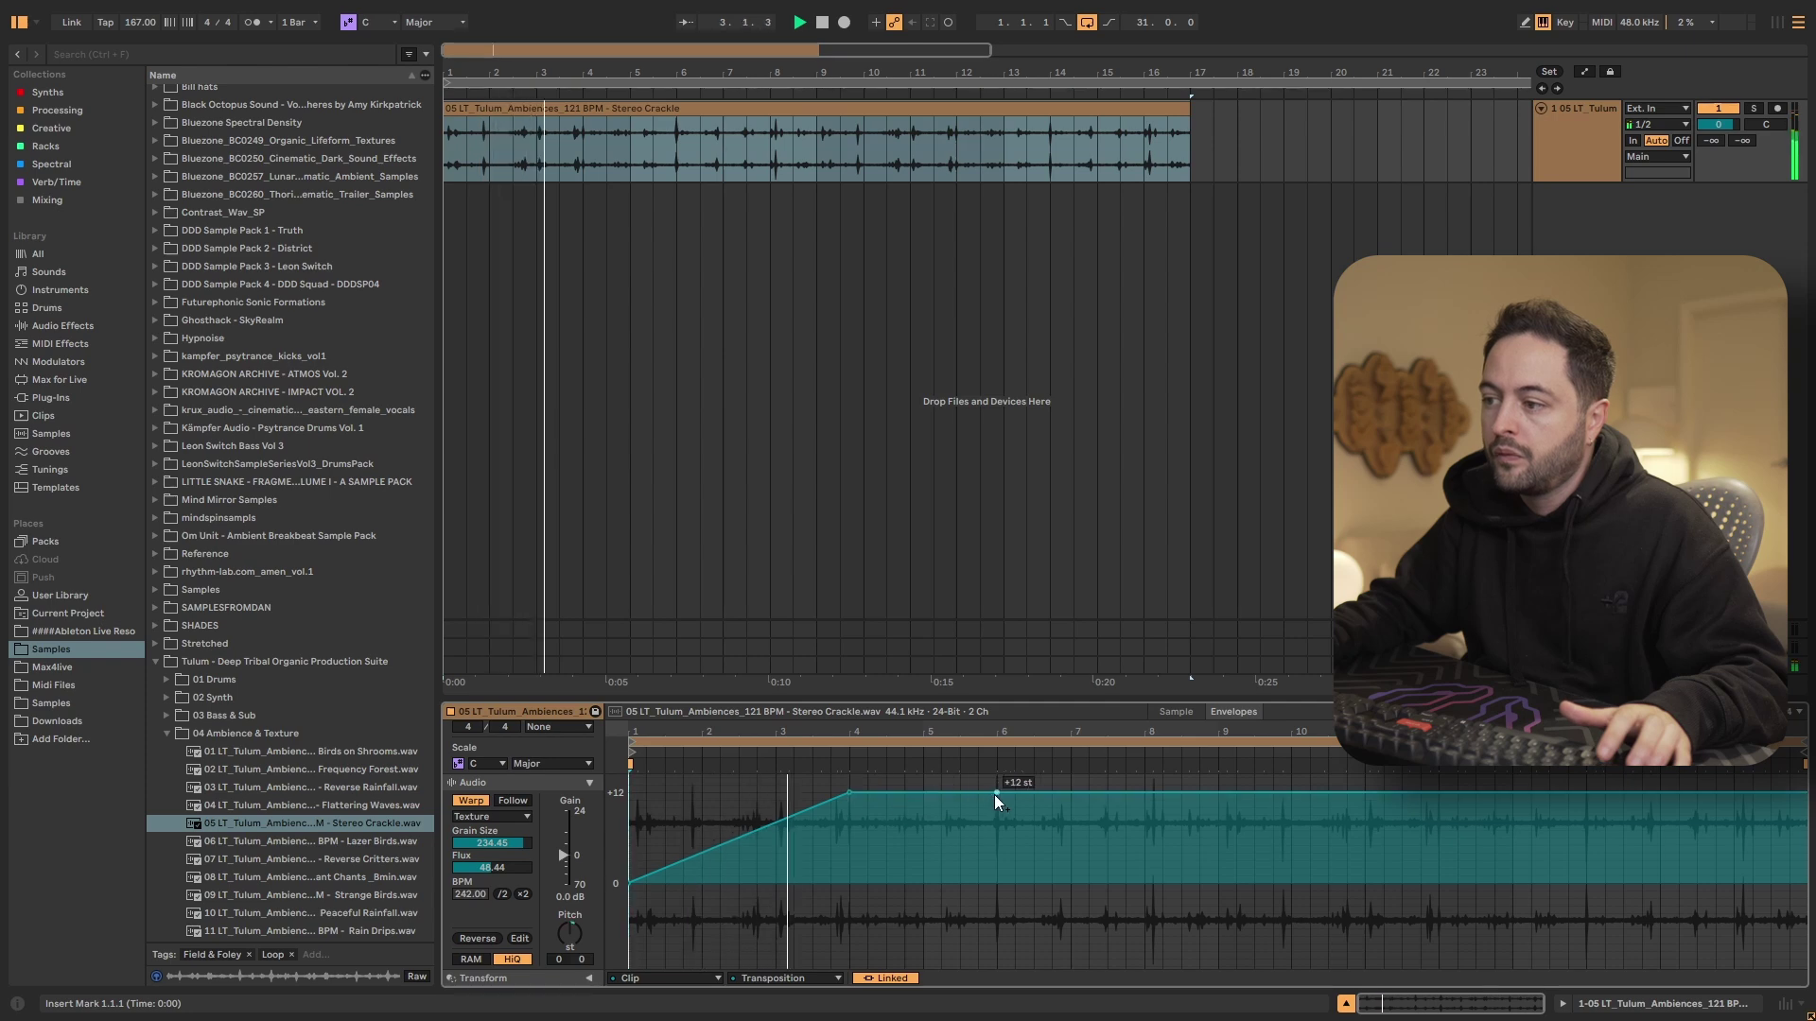
- Add breakpoints at -12 st at bar 6, 0 st after bar 8, and far higher after bar 10
{"action": "left_click_drag", "start_coordinate": [995, 795], "coordinate": [995, 969]}
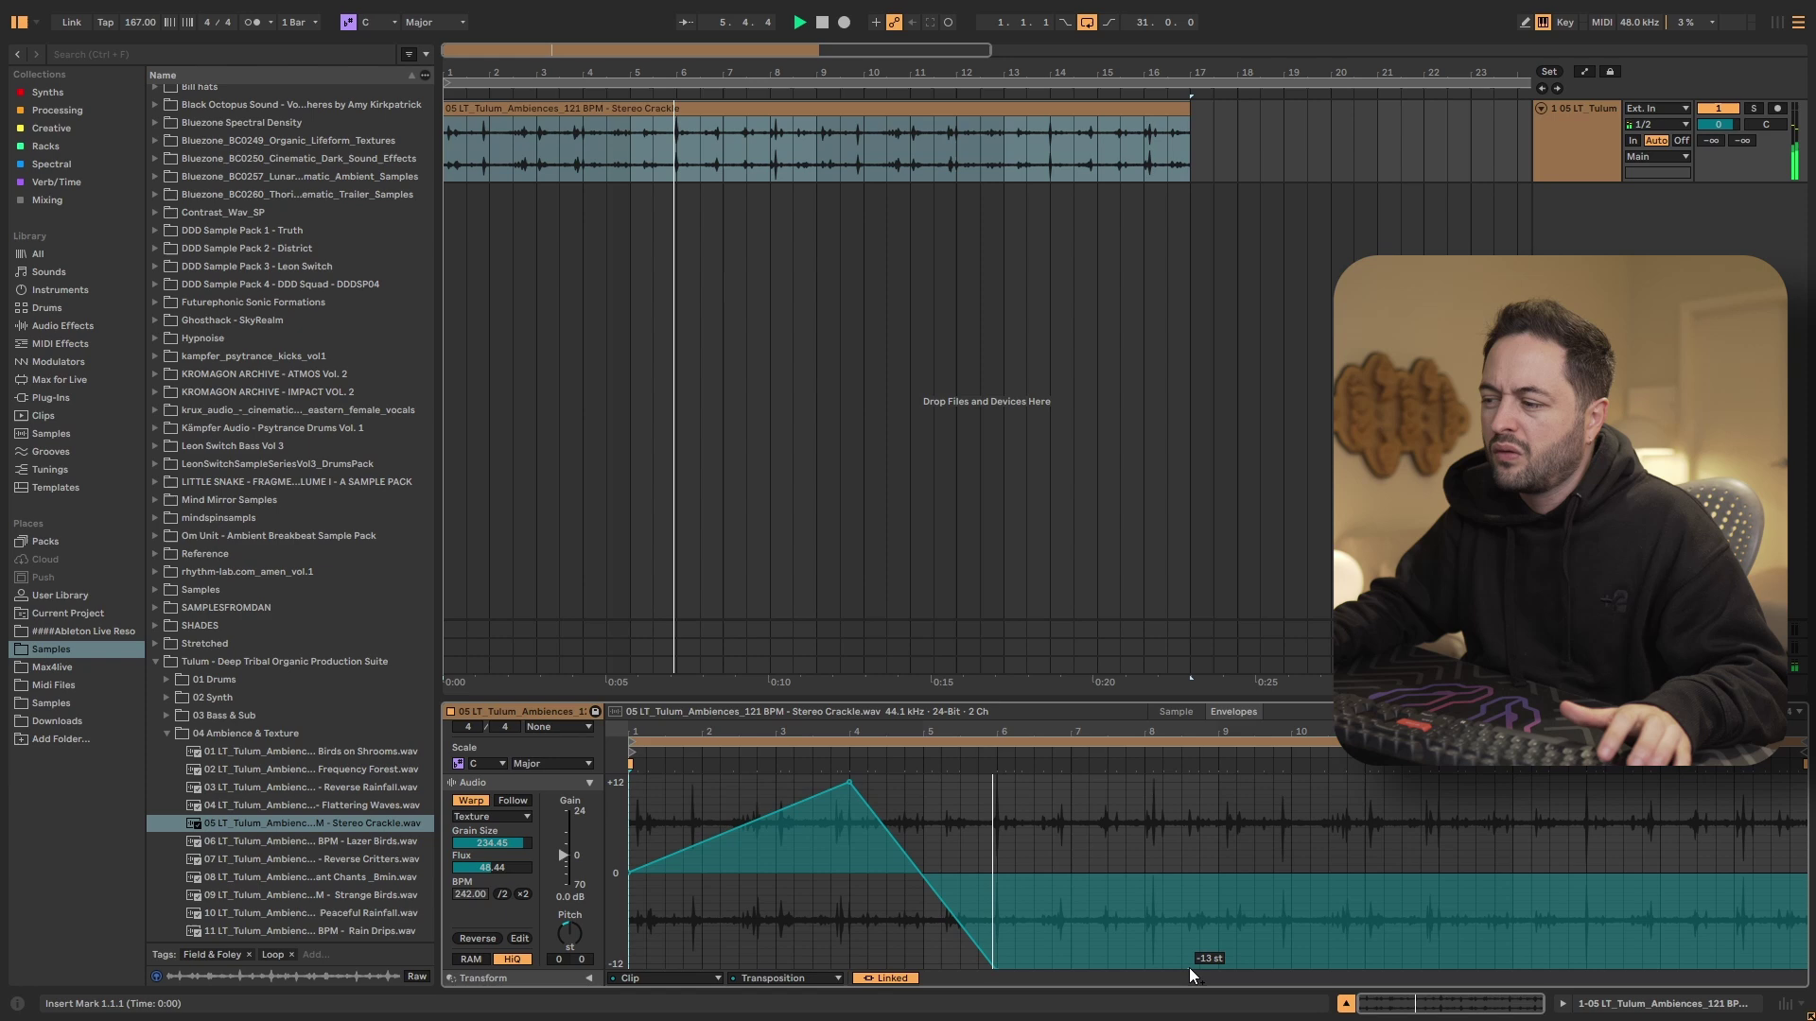
{"action": "left_click_drag", "start_coordinate": [1188, 967], "coordinate": [1235, 871]}
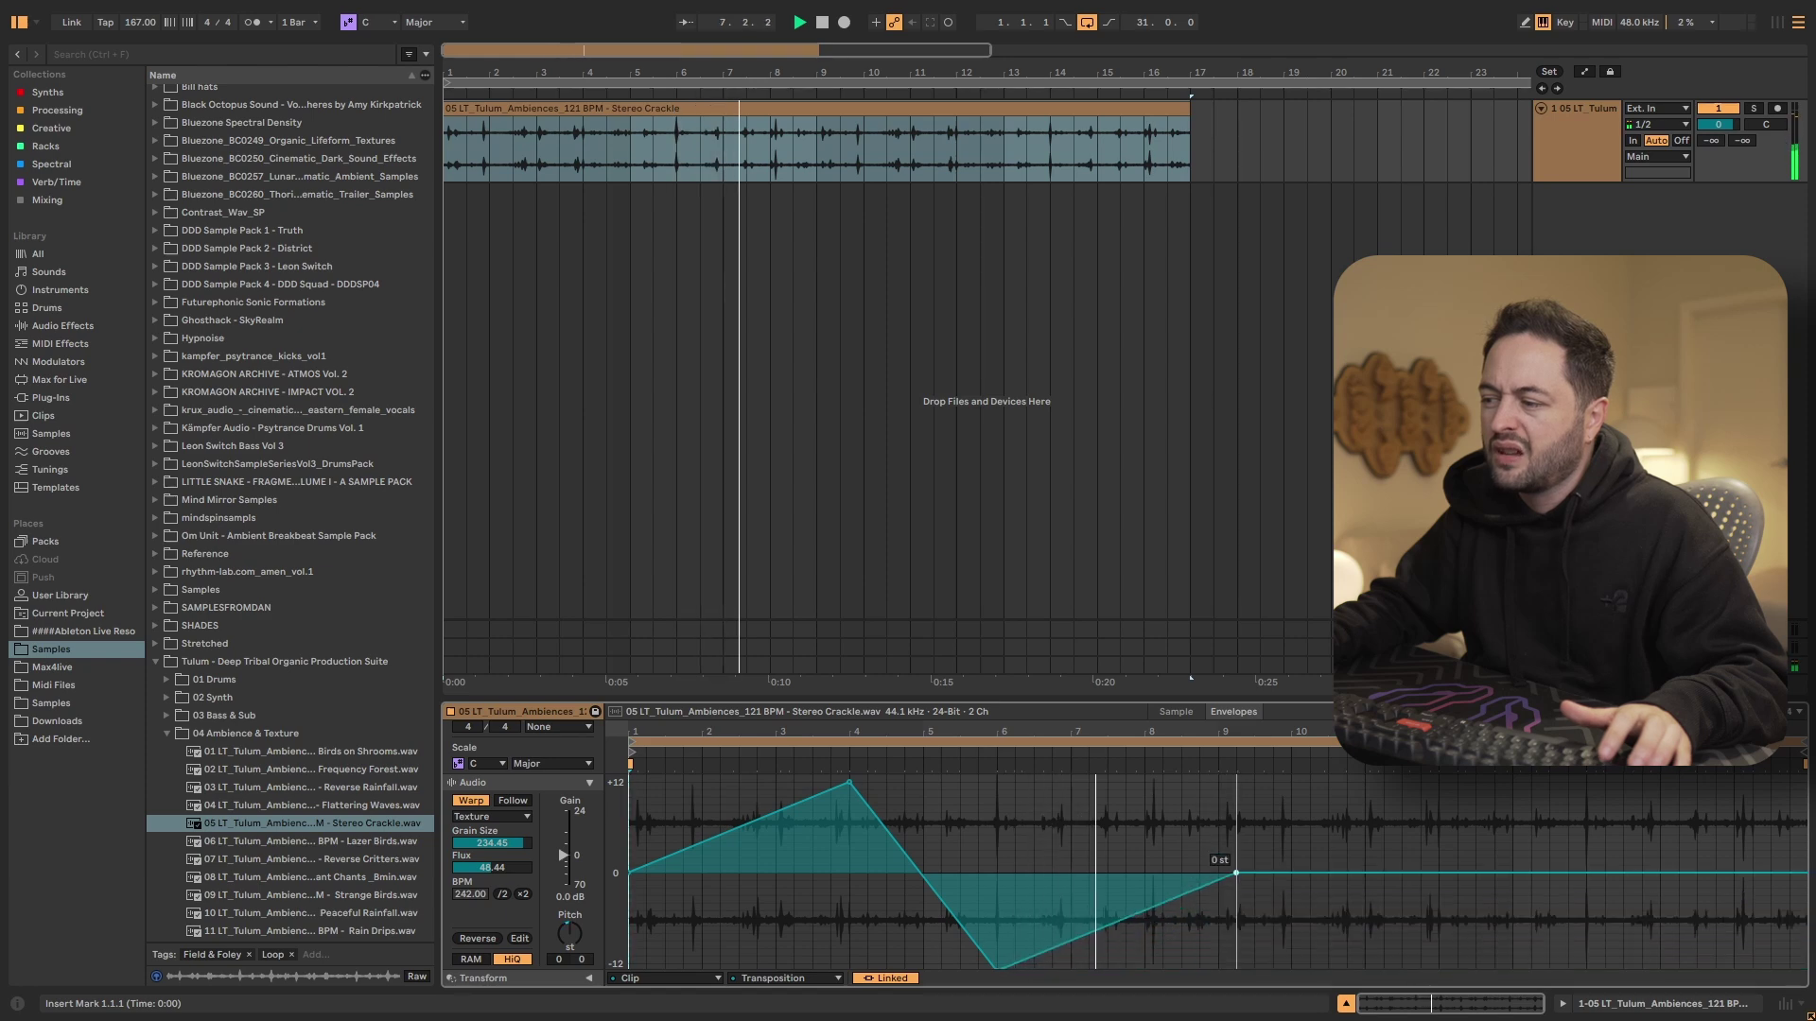
{"action": "left_click_drag", "start_coordinate": [1364, 871], "coordinate": [1359, 783]}
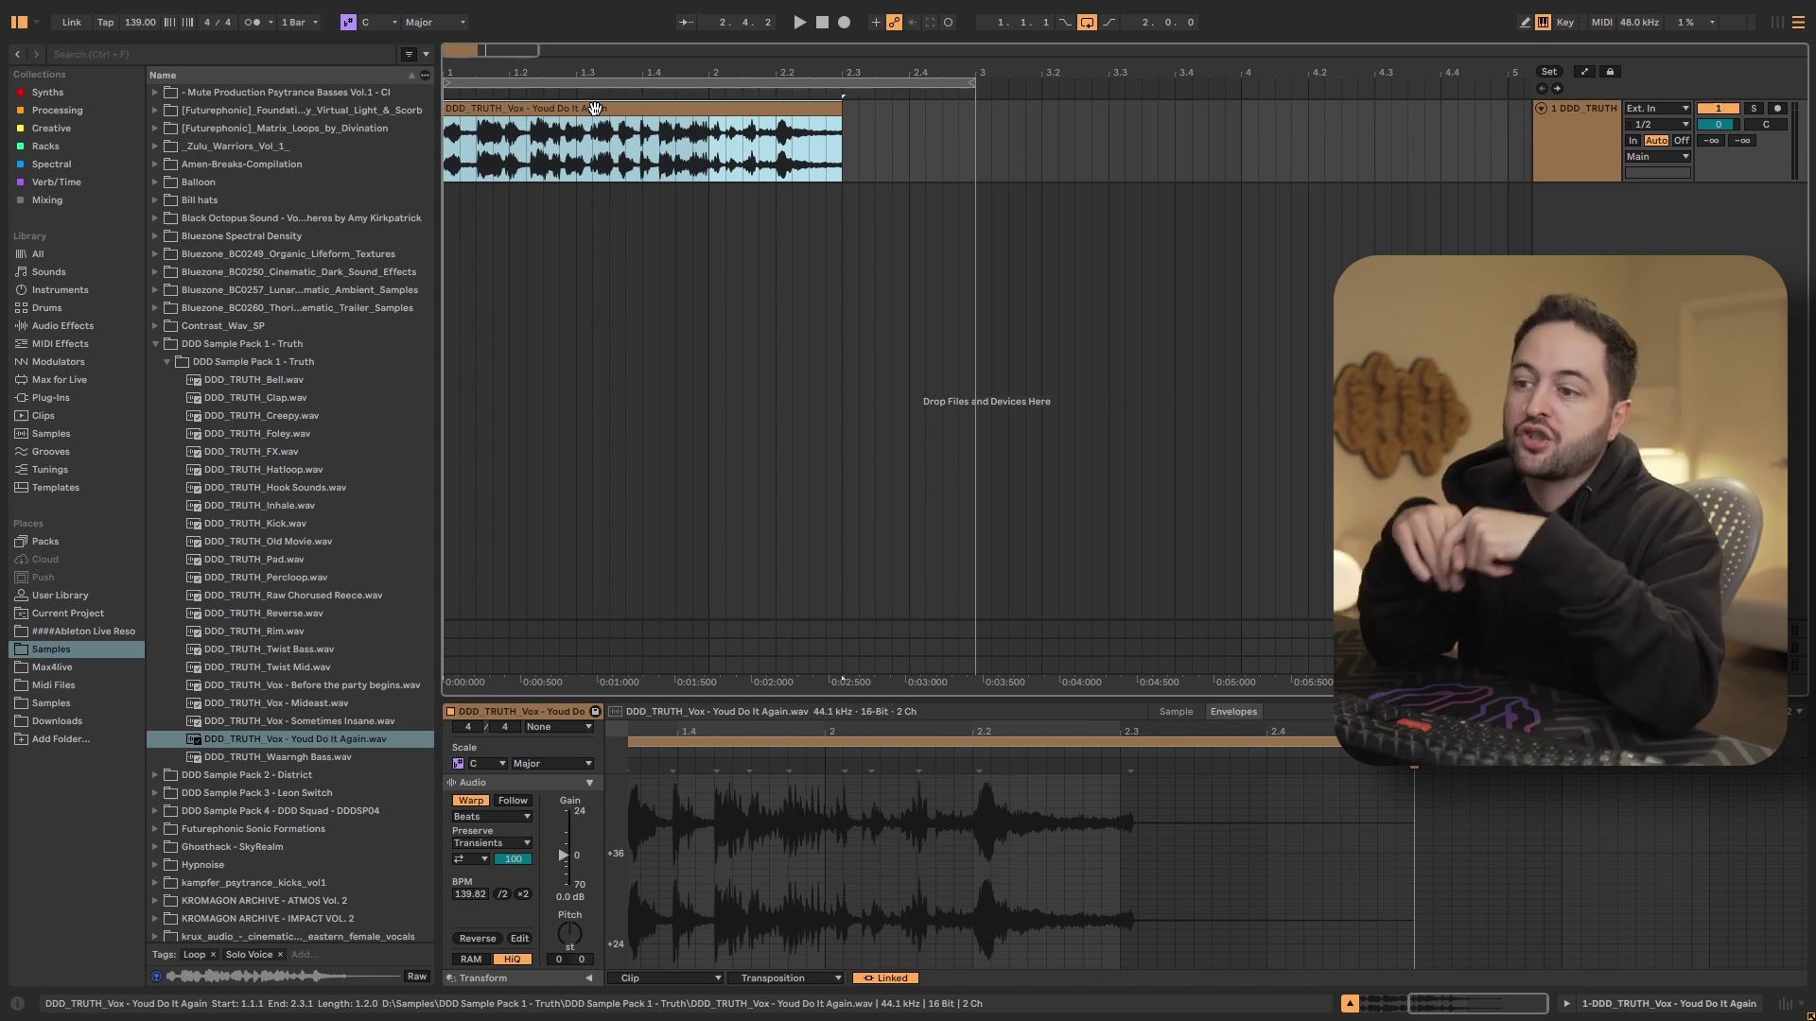
- Keep Transients preservation and audition the vocal clip
{"action": "left_click", "coordinate": [499, 839]}
{"action": "left_click", "coordinate": [507, 875]}
{"action": "left_click", "coordinate": [684, 117]}
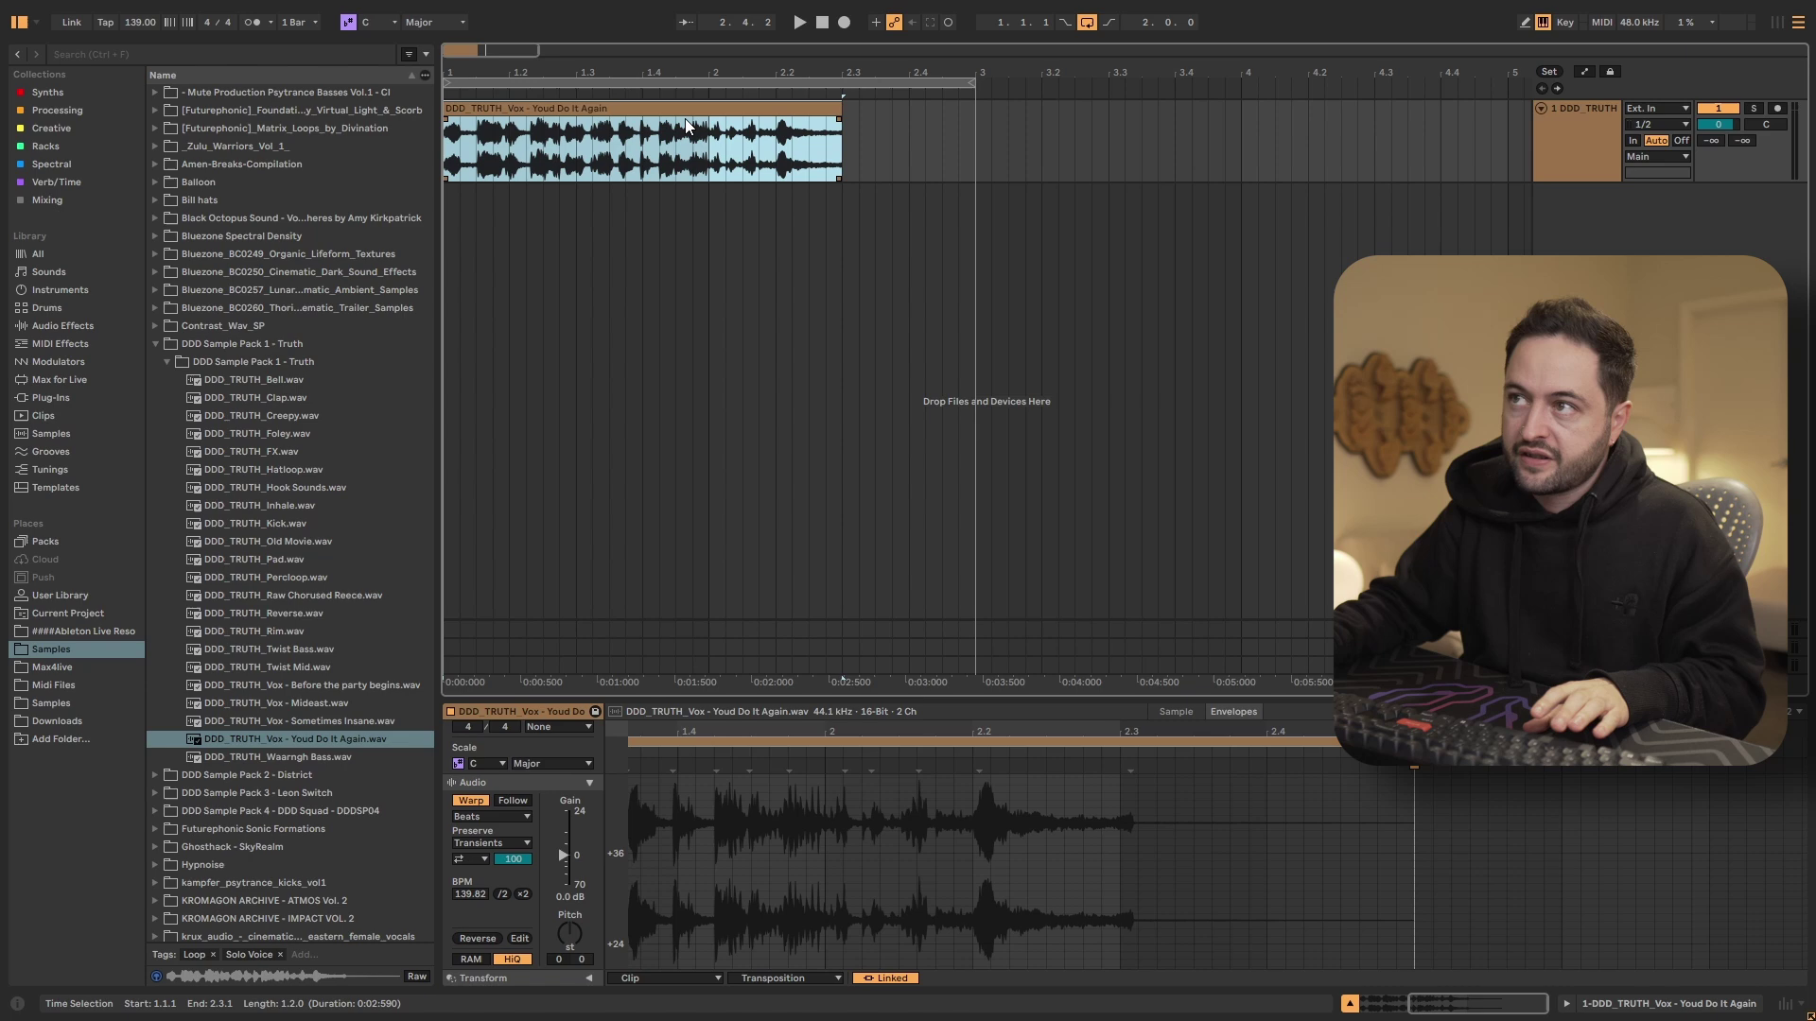
{"action": "key", "text": "space"}
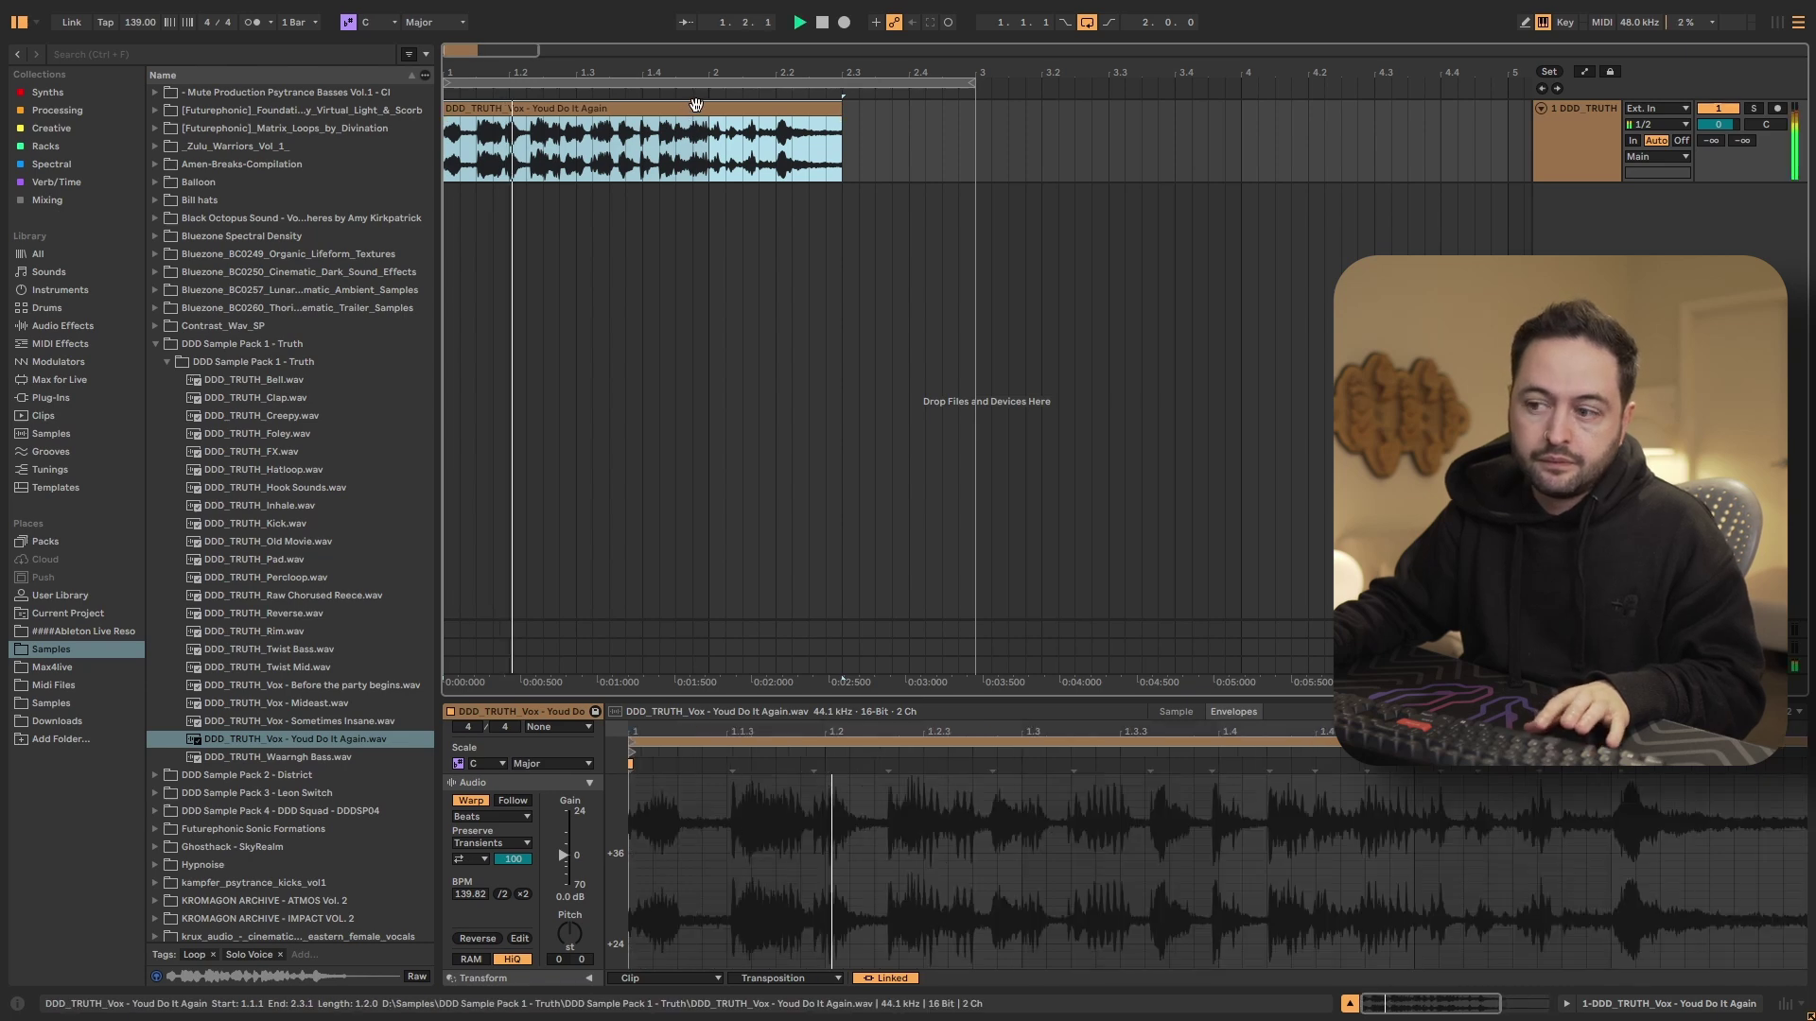
{"action": "key", "text": "space"}
- Switch the vocal clip to Re-Pitch, stretch it toward bar 4, and extend the loop
{"action": "left_click", "coordinate": [505, 815]}
{"action": "left_click", "coordinate": [473, 876]}
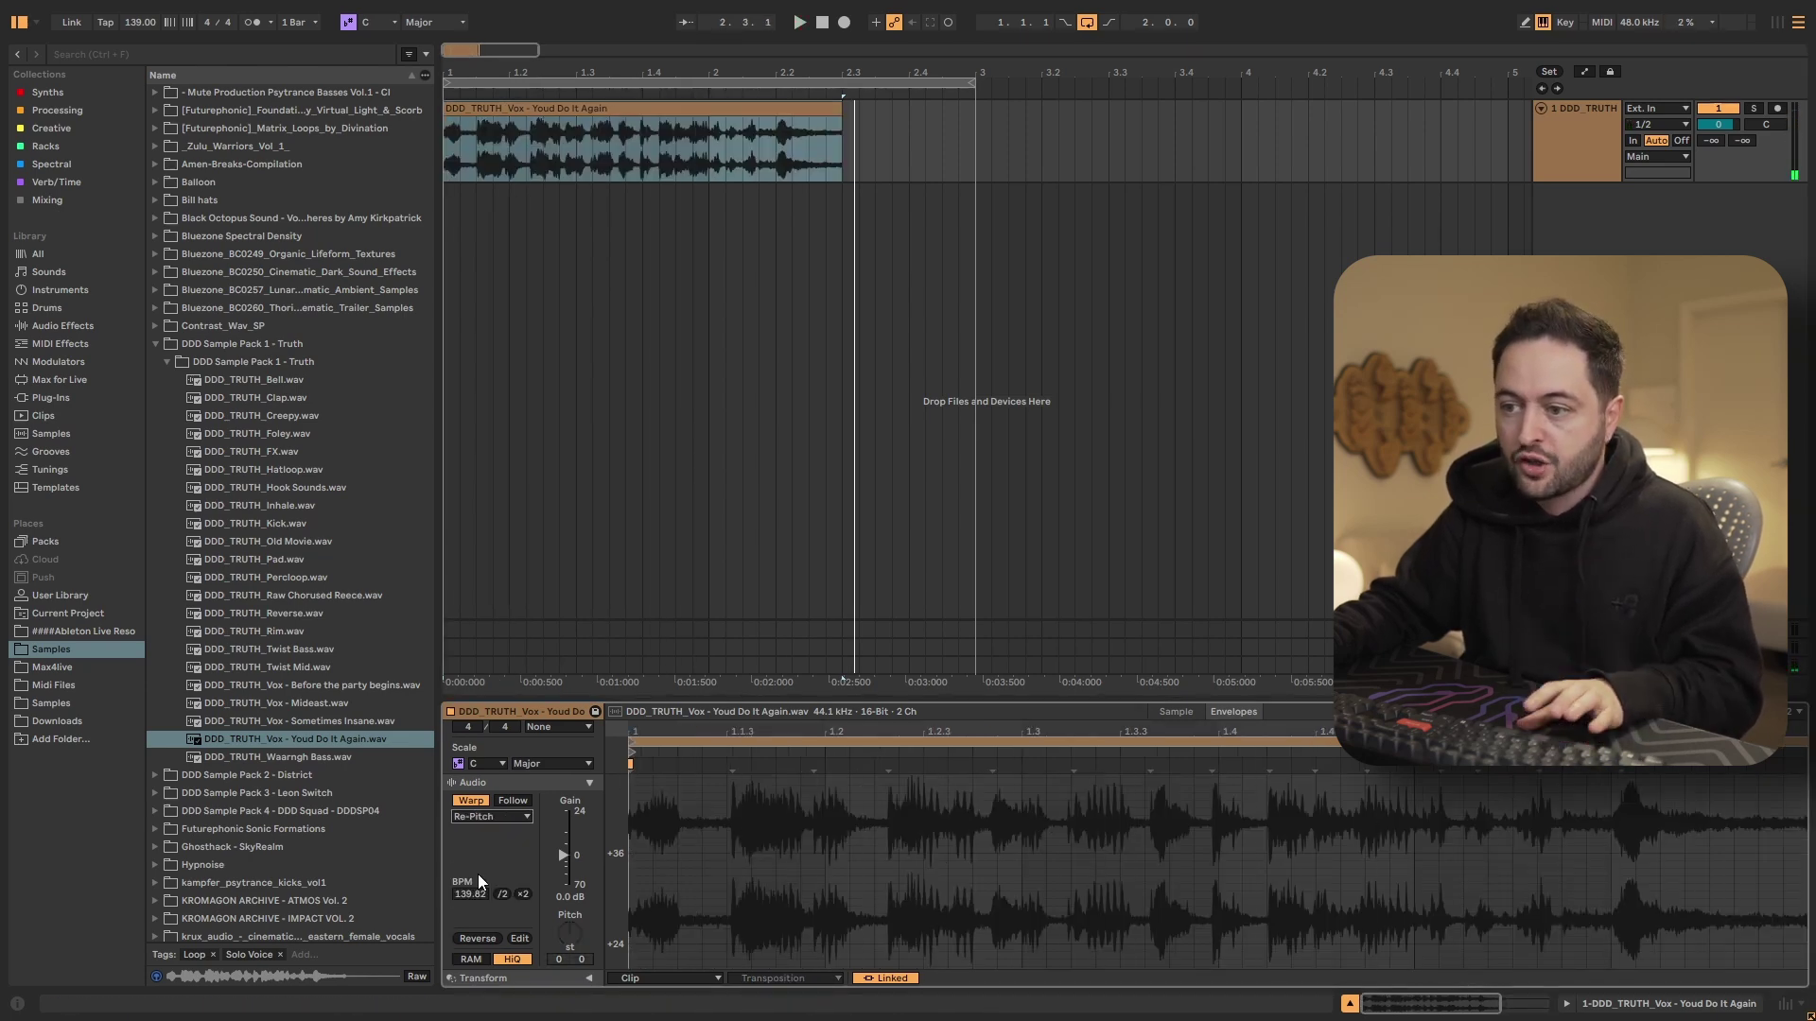
{"action": "key", "text": "space"}
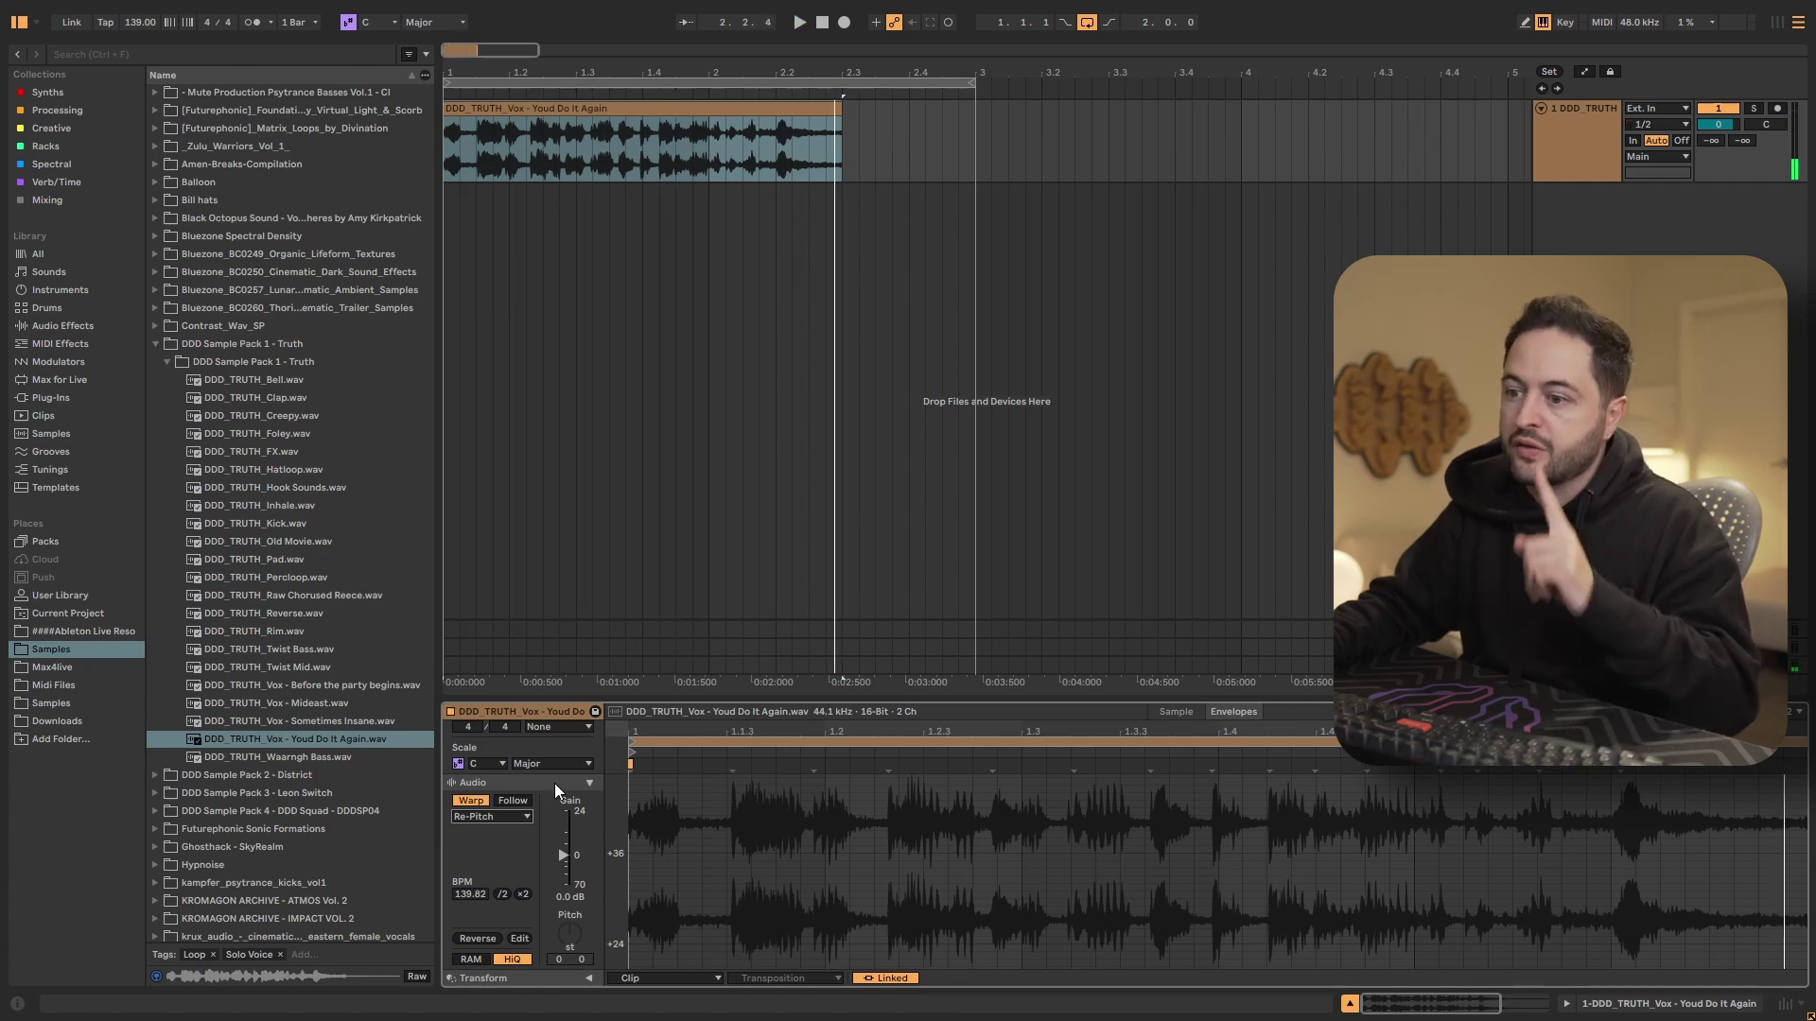
{"action": "left_click_drag", "start_coordinate": [840, 139], "coordinate": [1233, 139]}
{"action": "key", "text": "space"}
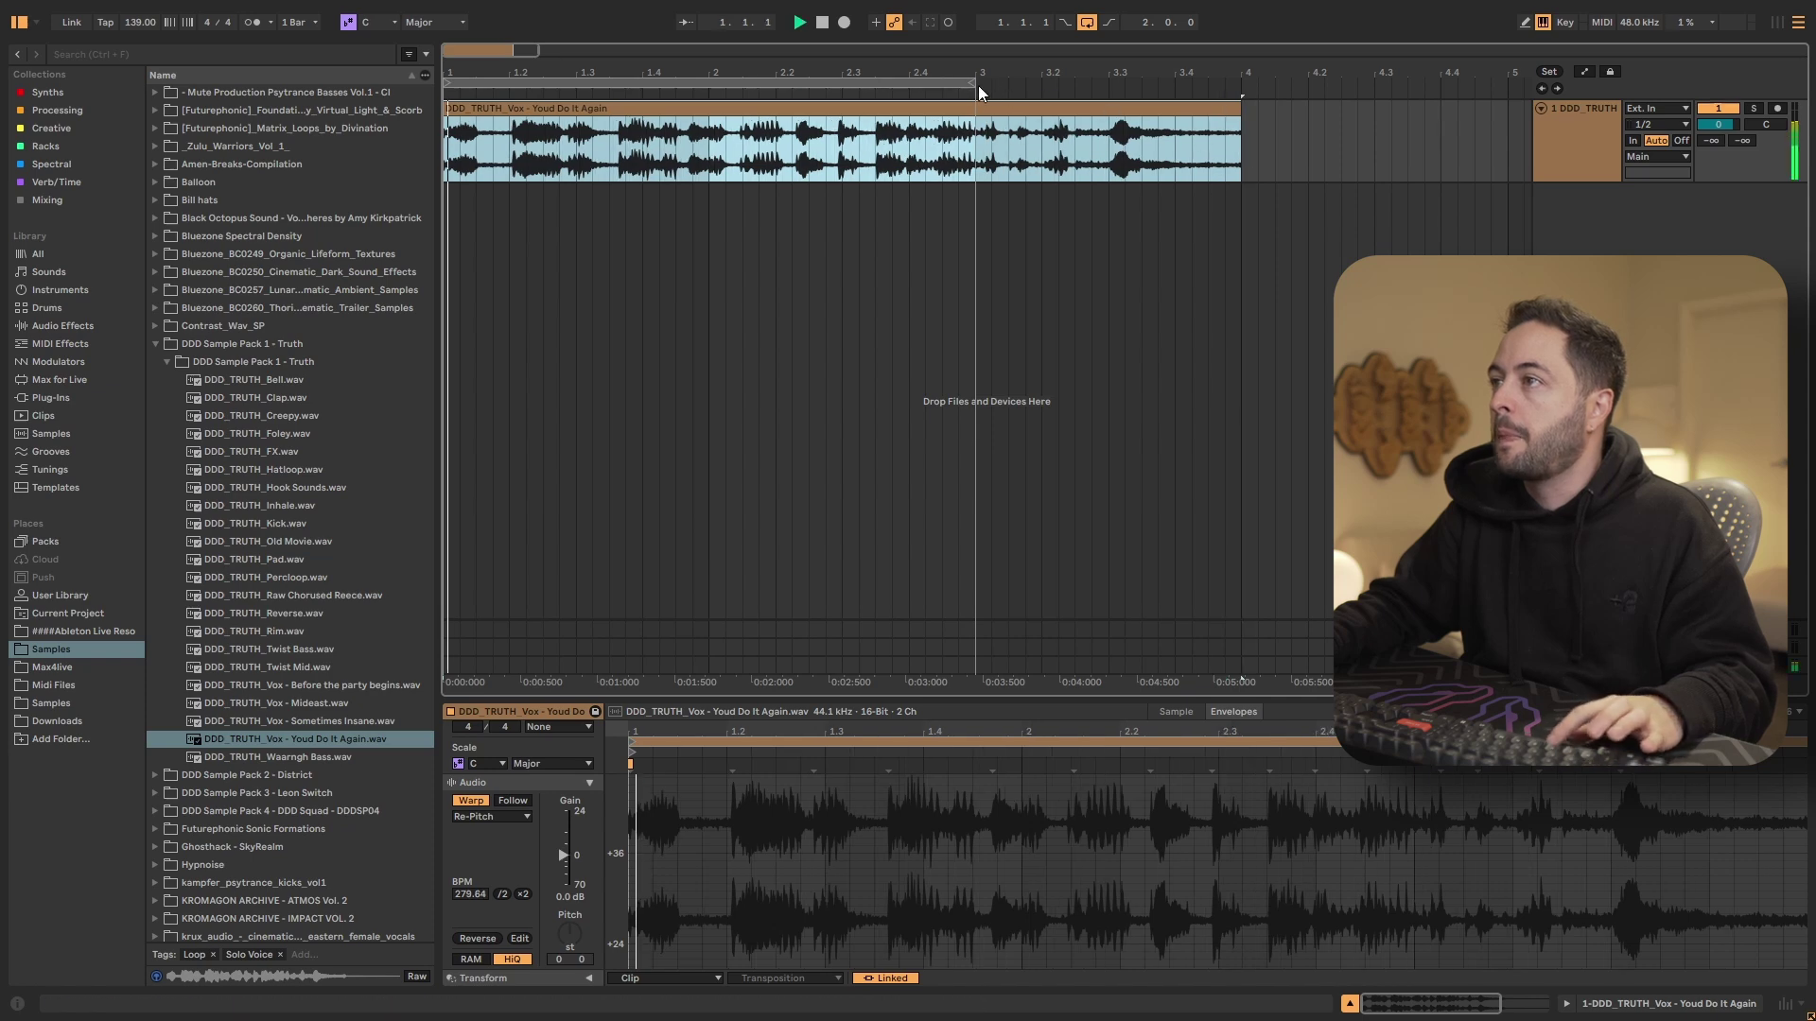
{"action": "left_click_drag", "start_coordinate": [978, 85], "coordinate": [1242, 90]}
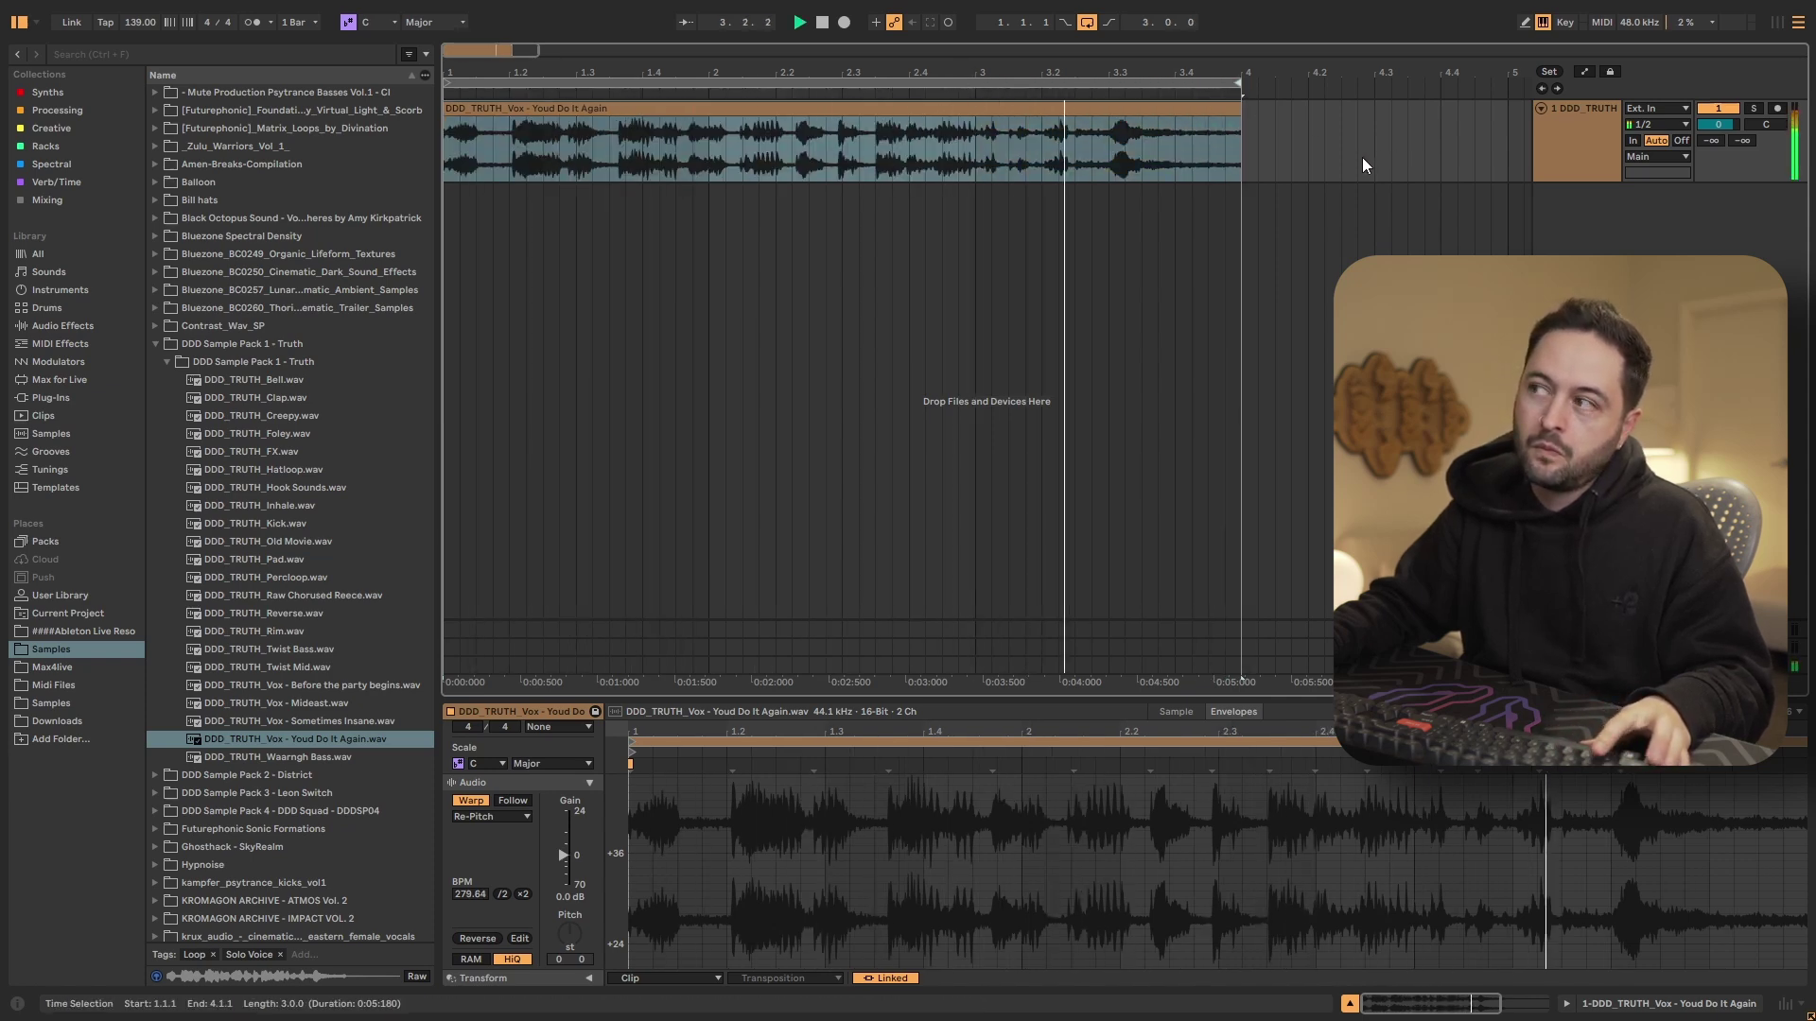
{"action": "left_click", "coordinate": [1325, 135]}
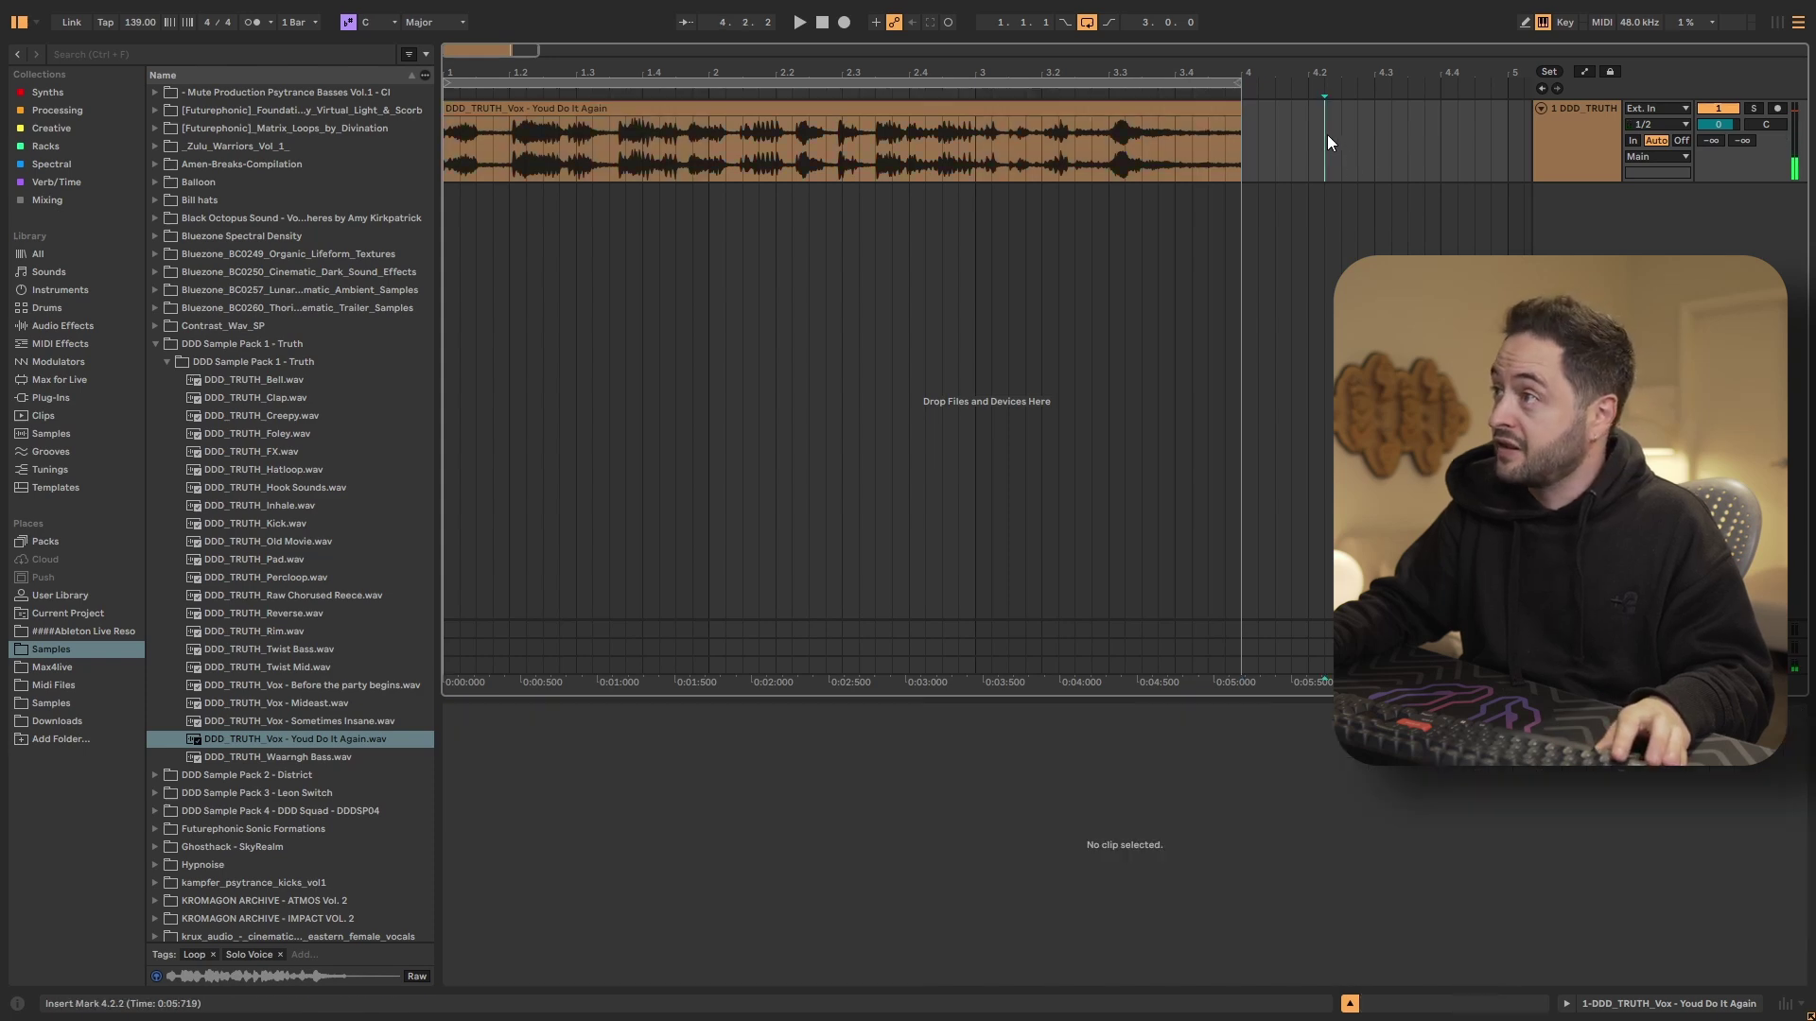
- Shorten the vocal clip to end at bar 2, then to two beats at 46.61 BPM
{"action": "left_click", "coordinate": [1233, 110], "text": "shift"}
{"action": "left_click_drag", "start_coordinate": [1232, 109], "coordinate": [709, 110]}
{"action": "key", "text": "space"}
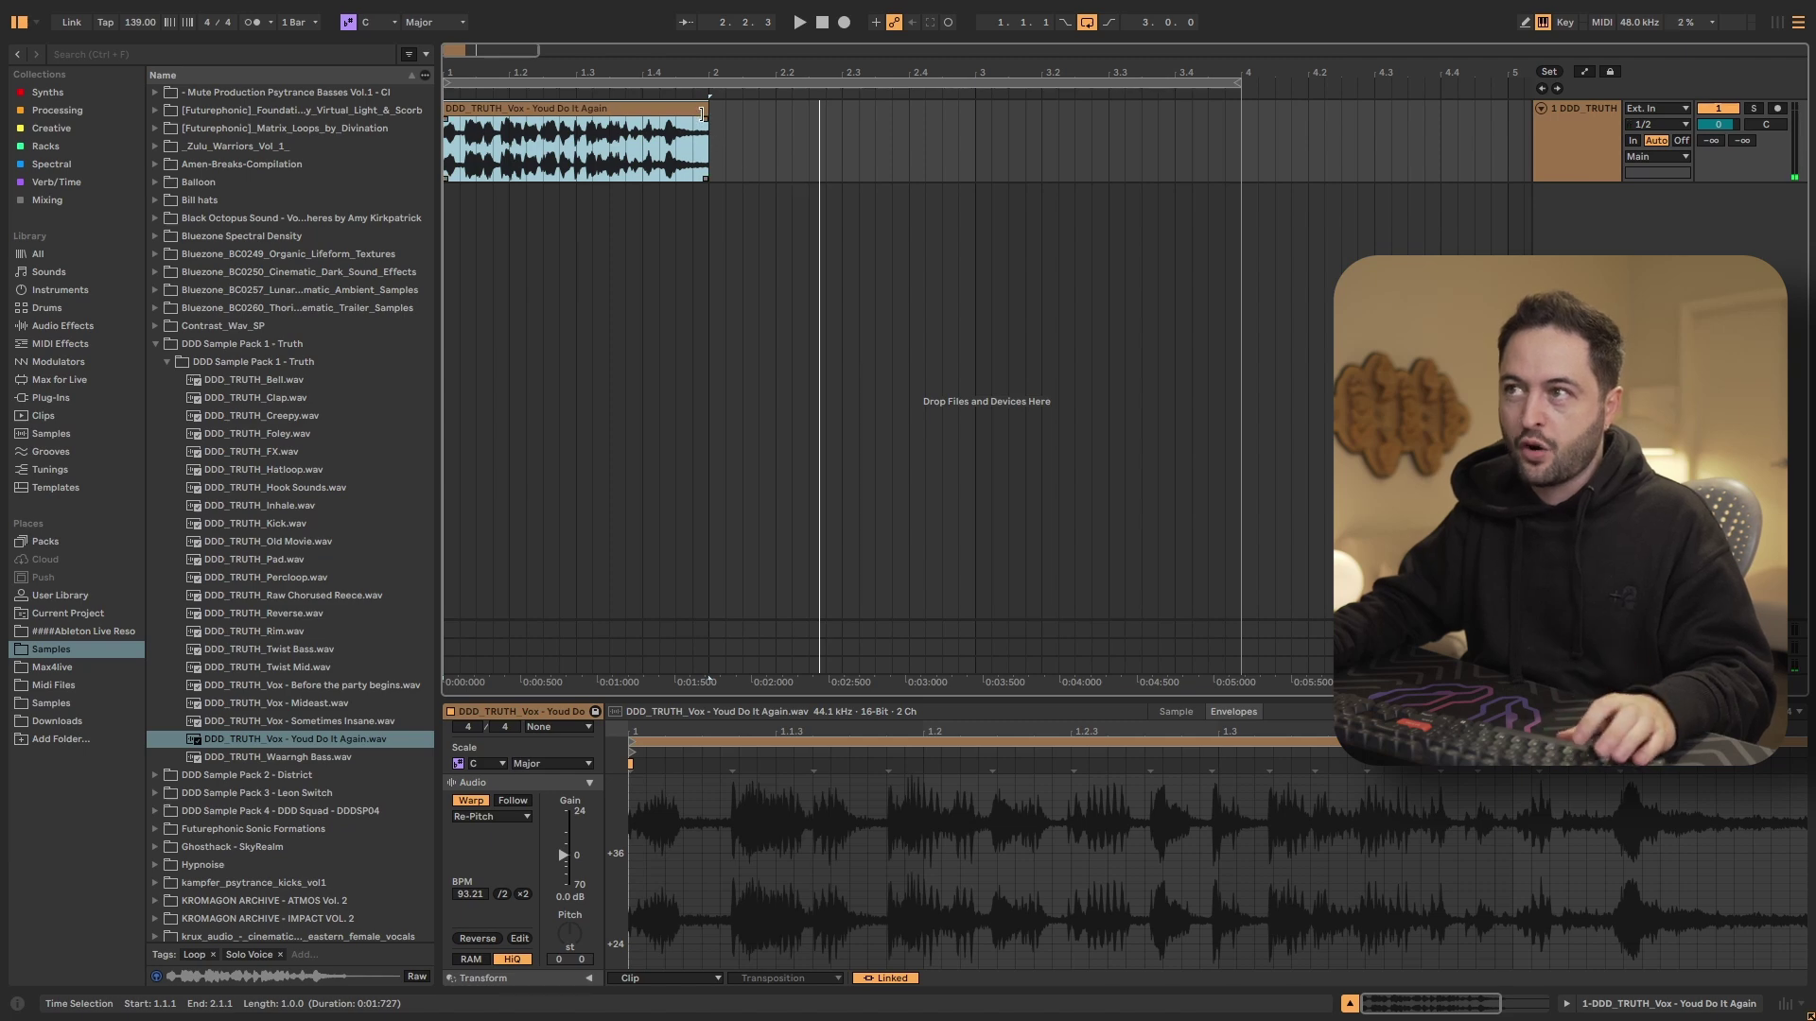
{"action": "left_click_drag", "start_coordinate": [700, 113], "coordinate": [577, 112]}
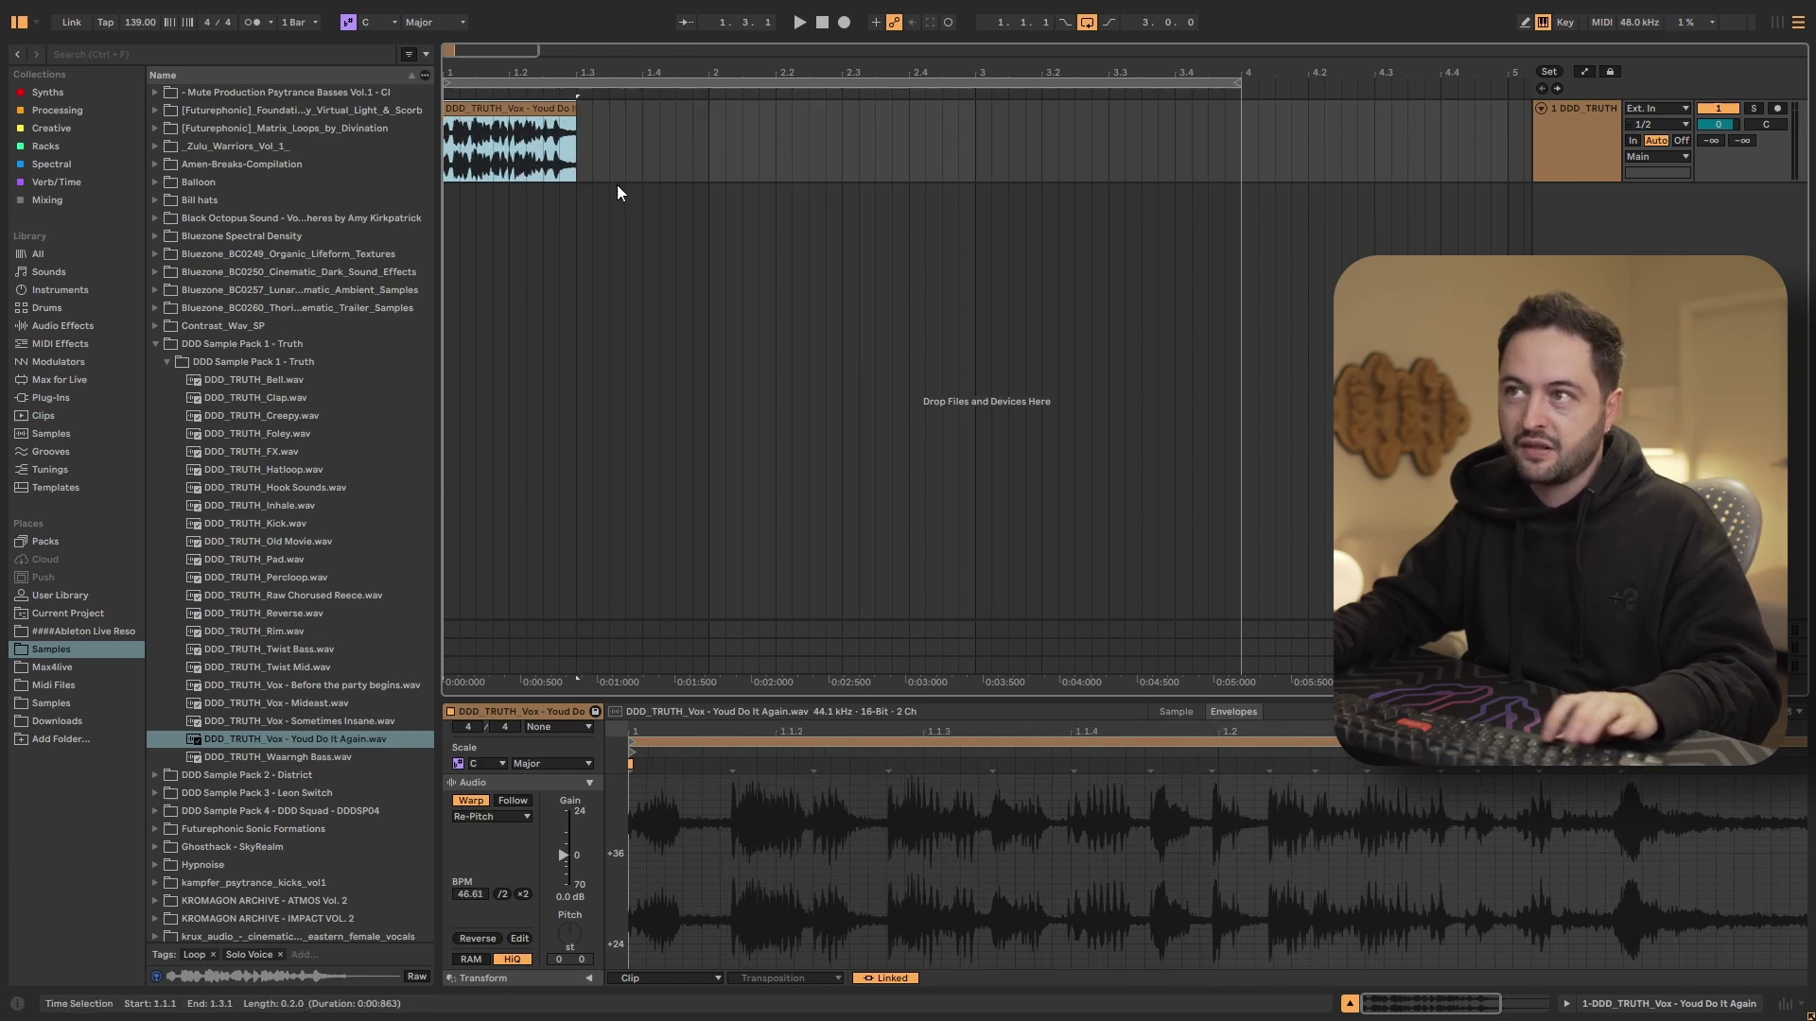
- Play the squeezed clip, then open Settings with Ctrl+, on the Record, Warp & Launch page
{"action": "key", "text": "space"}
{"action": "key", "text": "space"}
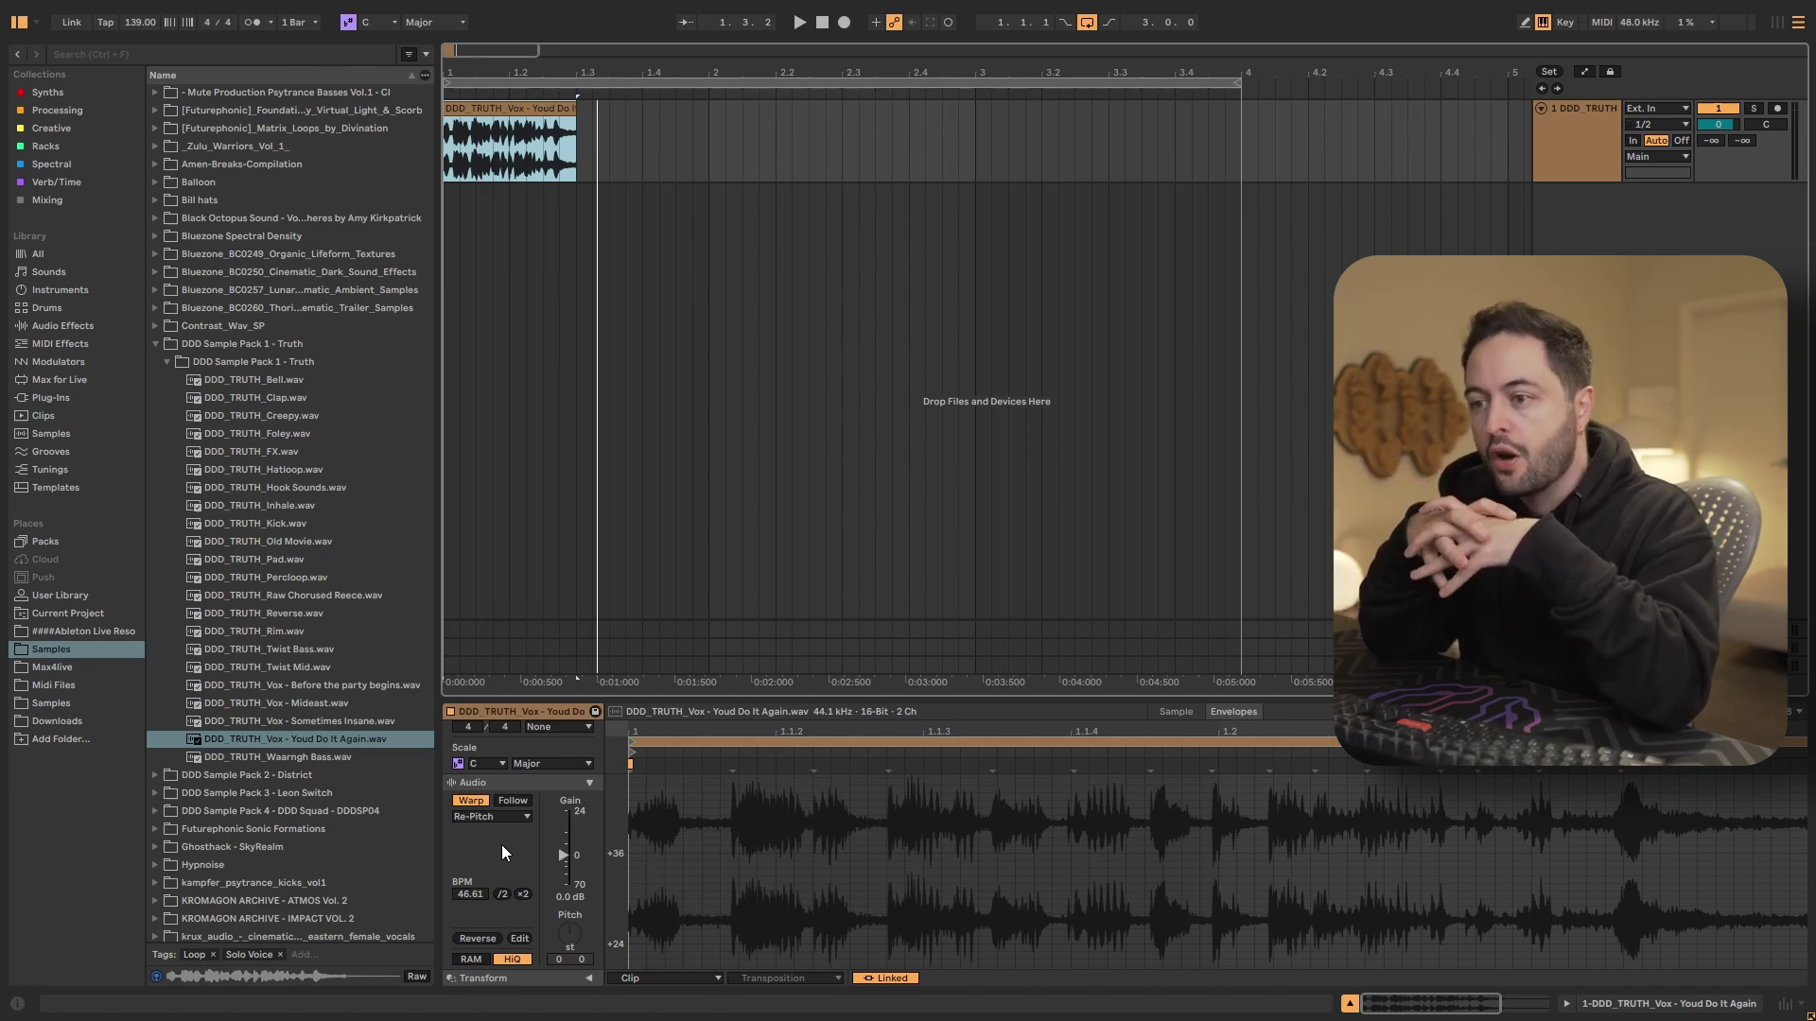
{"action": "key", "text": "ctrl+comma"}
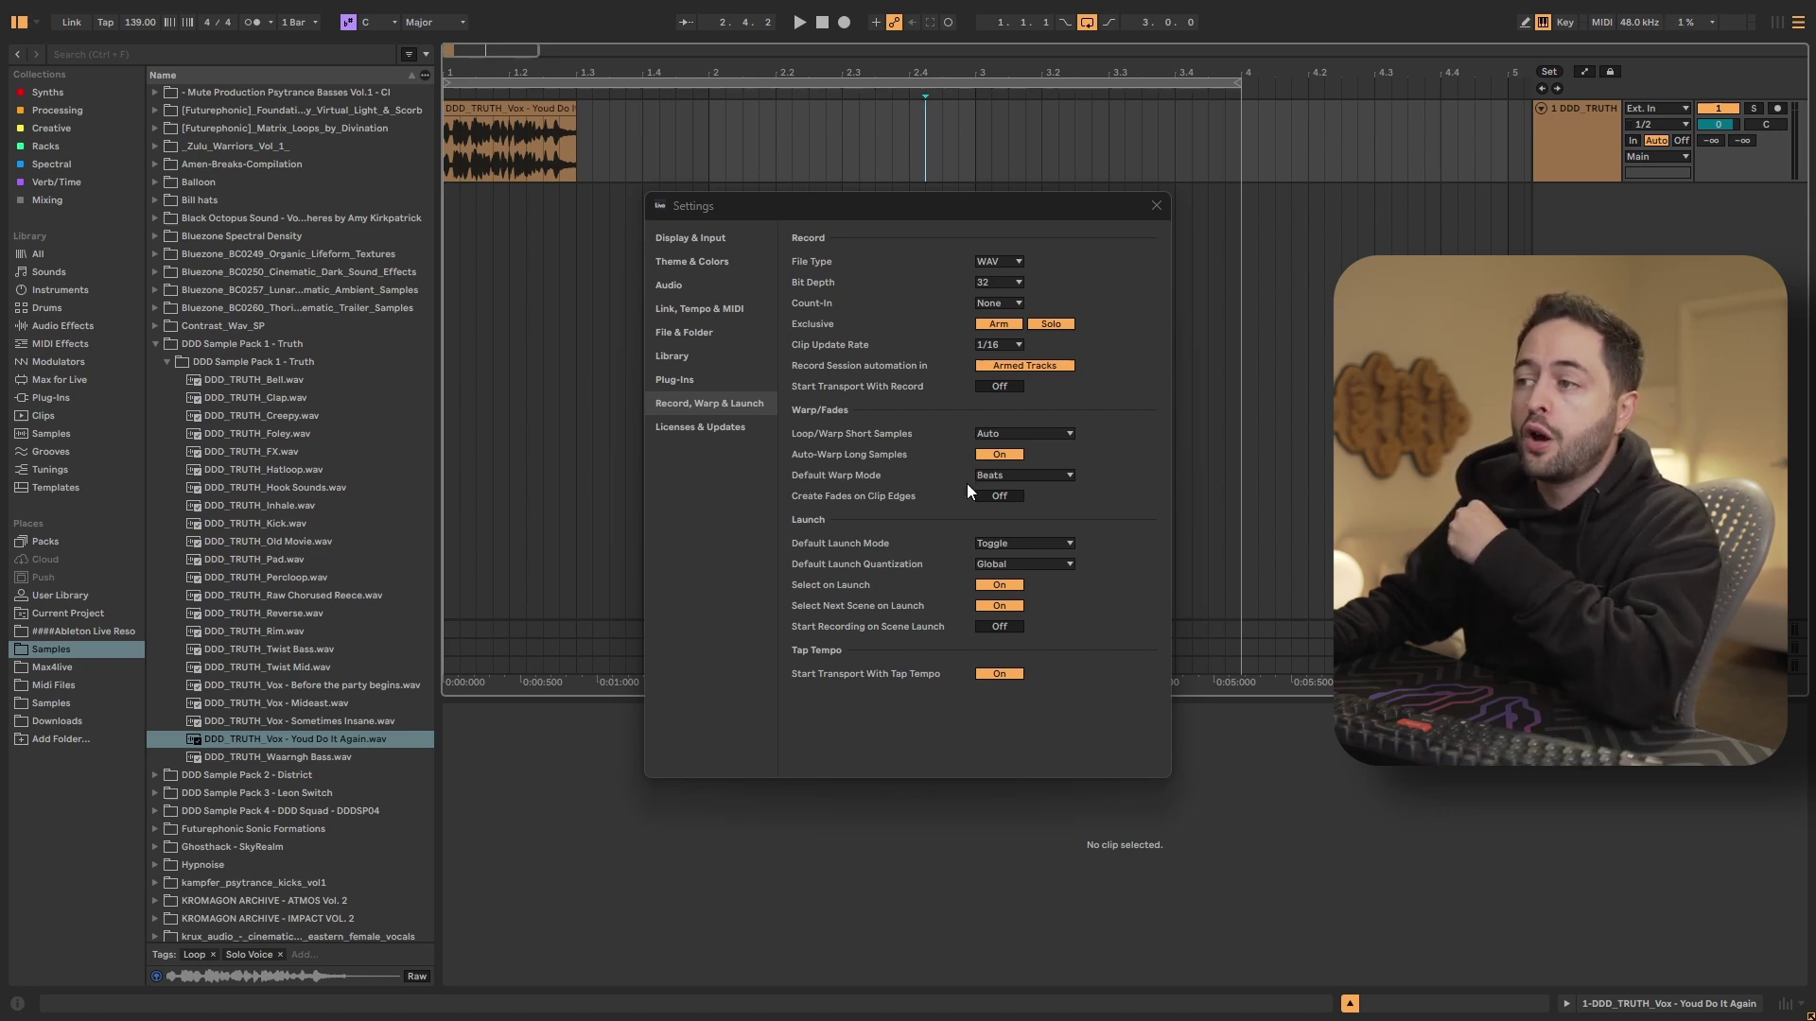
- Keep Beats as Default Warp Mode and bring up the Loop/Warp Short Samples choices
{"action": "left_click", "coordinate": [1021, 476]}
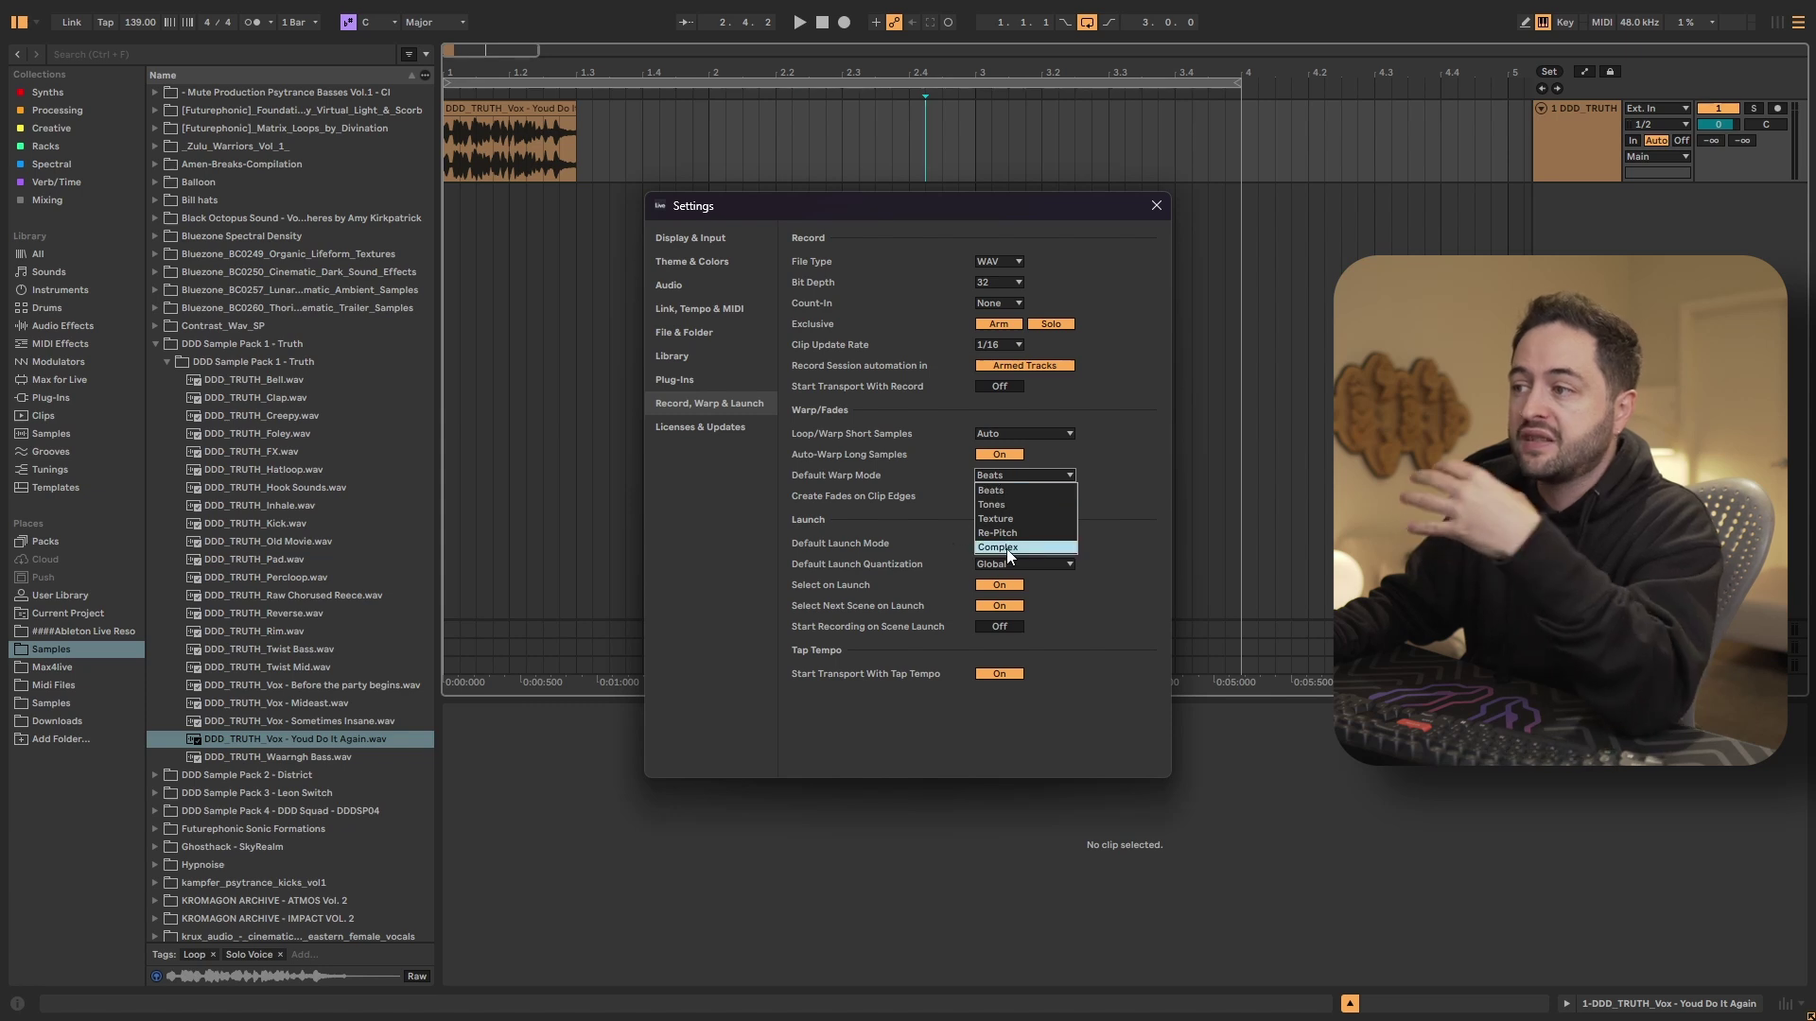
{"action": "left_click", "coordinate": [881, 515]}
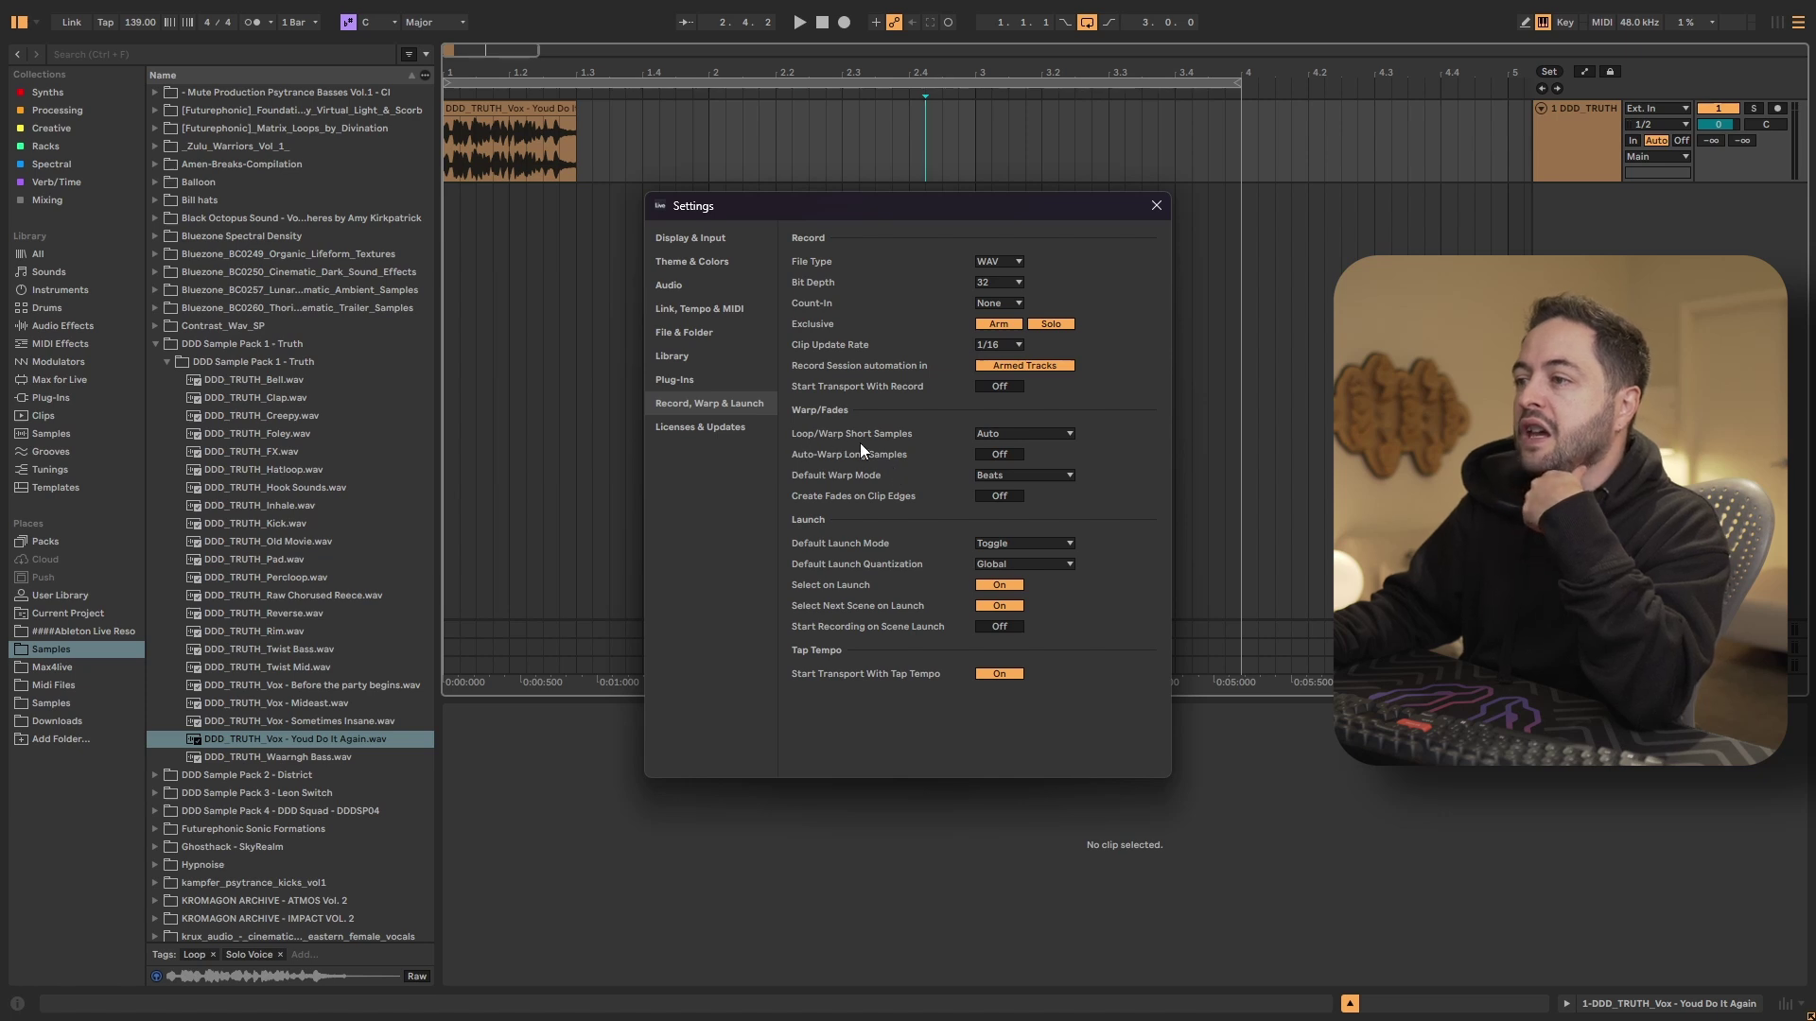
{"action": "left_click", "coordinate": [1023, 435]}
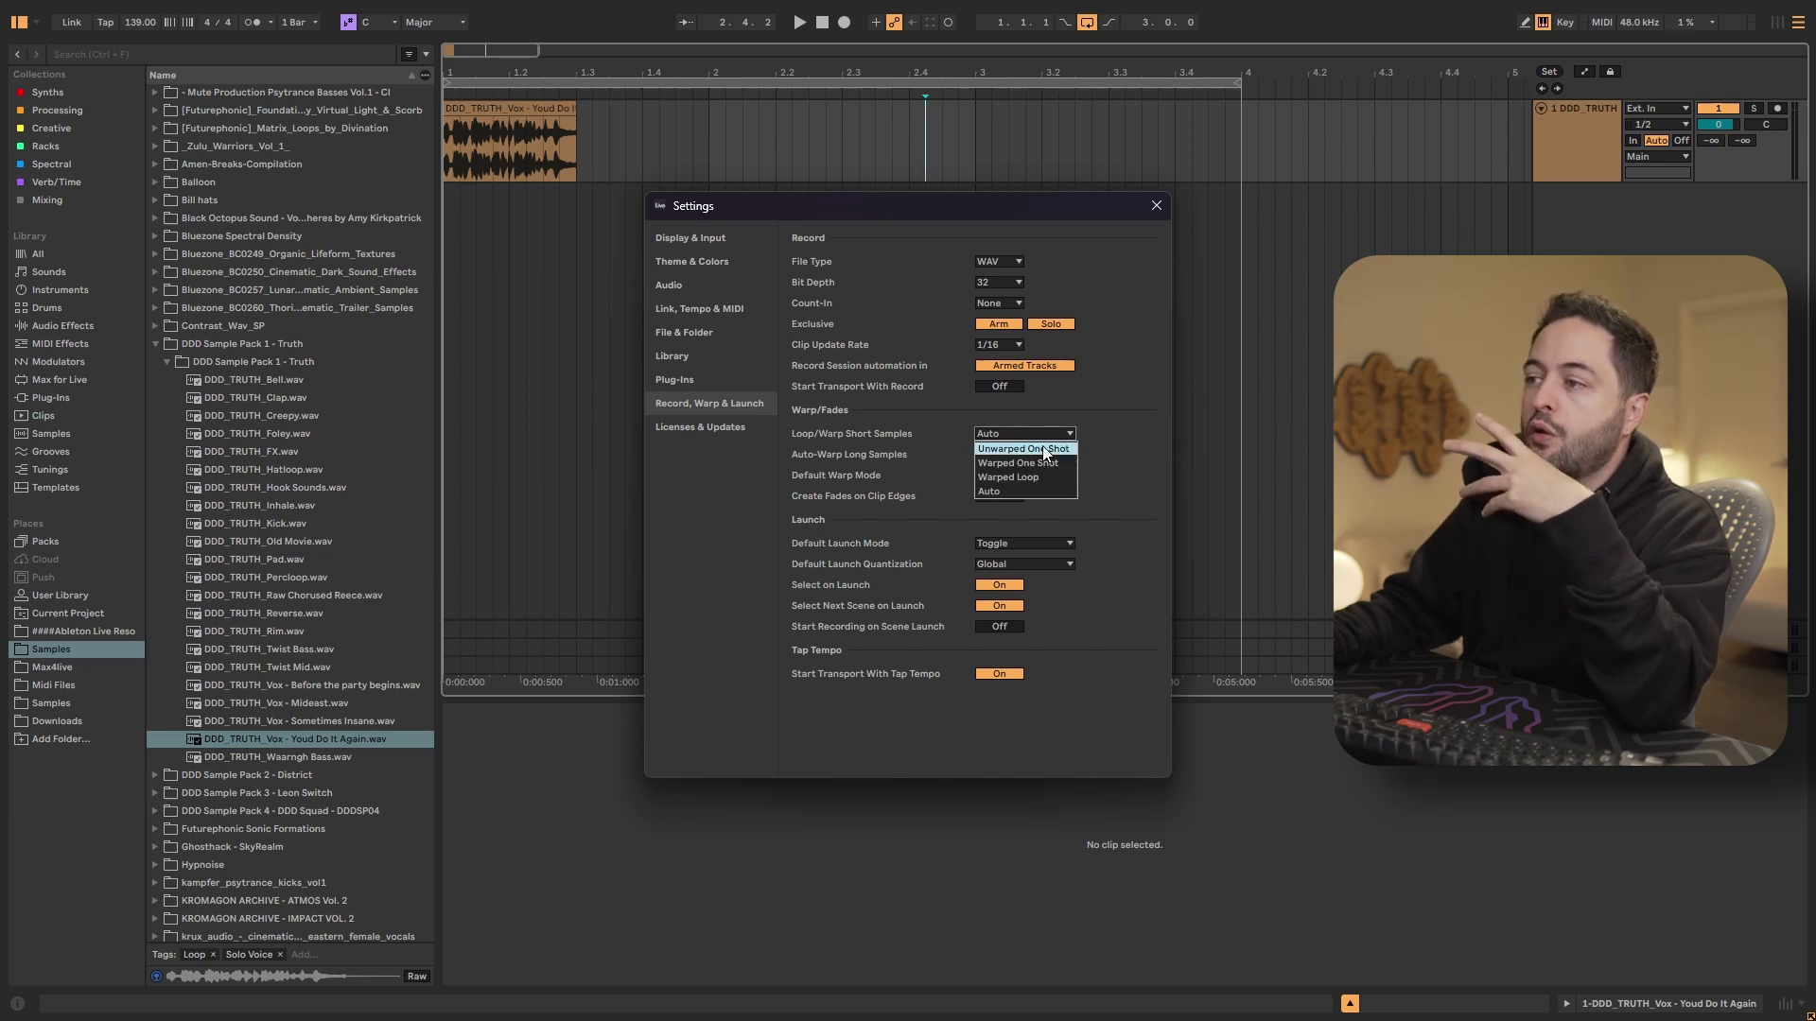